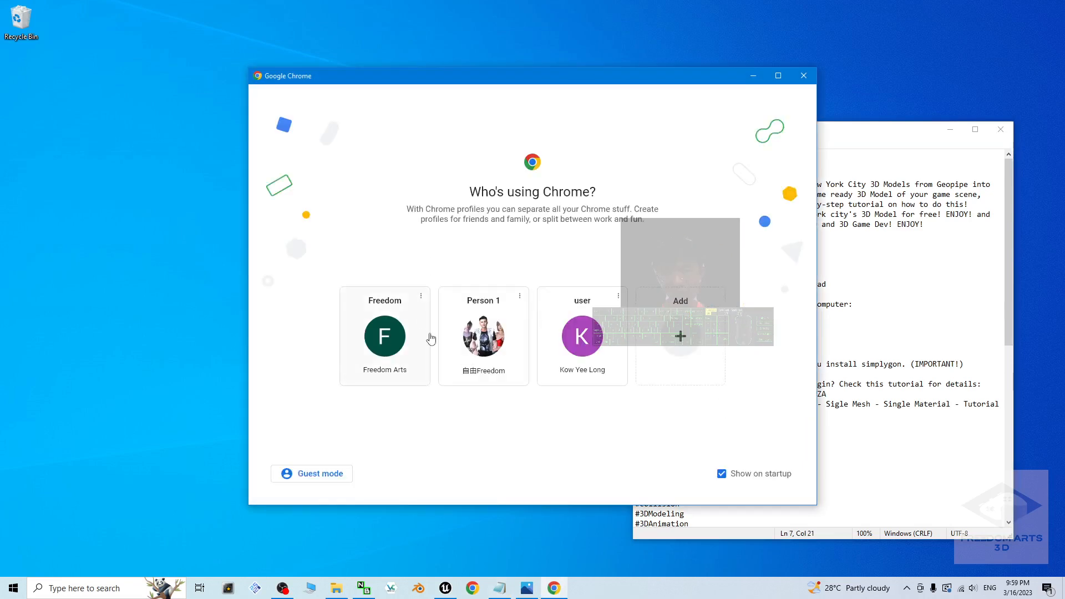
Step: Open the Geopipe page cs.geopi.pe in the Person 1 browser profile and dismiss the Getting Started guide
left_click(482, 319)
type("https://cs.geopi.pe/")
key("Return")
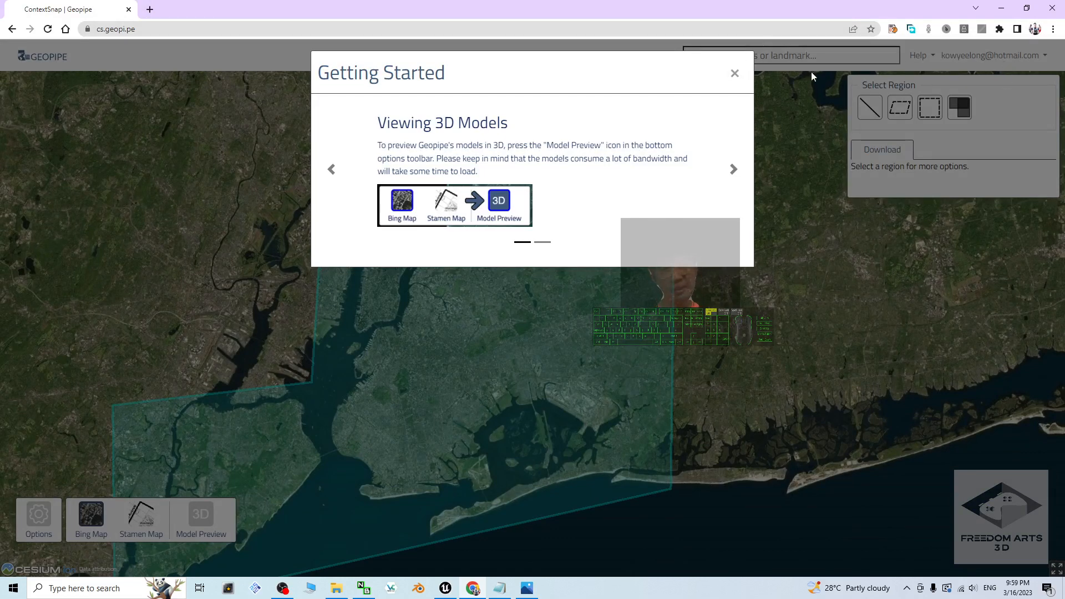
left_click(734, 75)
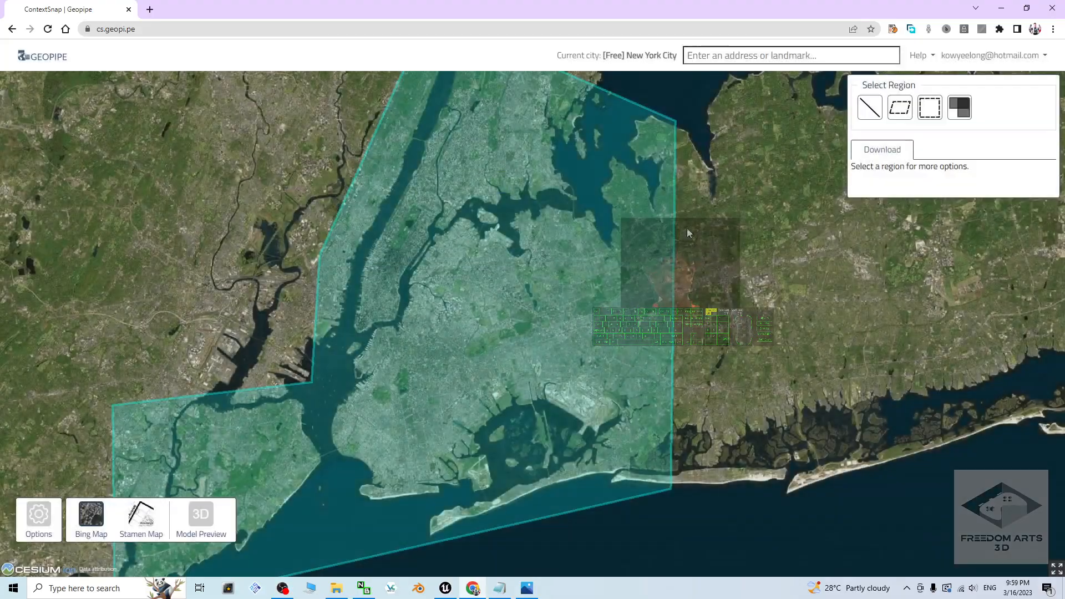
Step: Examine the New York City map down to the residential blocks north of the racetrack, ending in an oblique view
scroll(471, 366, "down", 5)
scroll(479, 352, "up", 5)
scroll(550, 351, "down", 2)
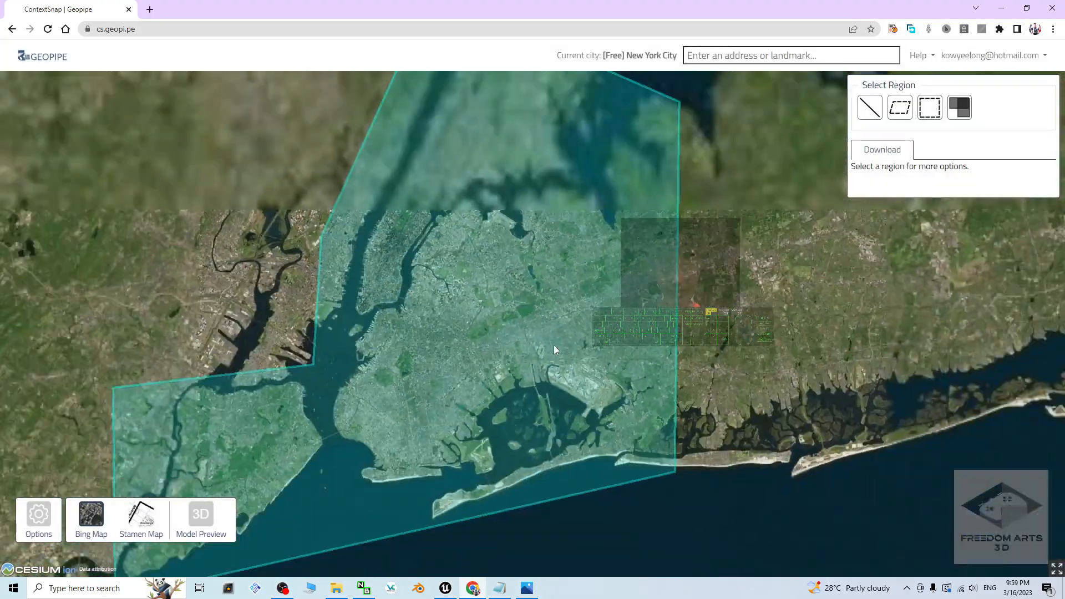
scroll(530, 354, "up", 5)
scroll(526, 355, "up", 3)
scroll(523, 361, "up", 2)
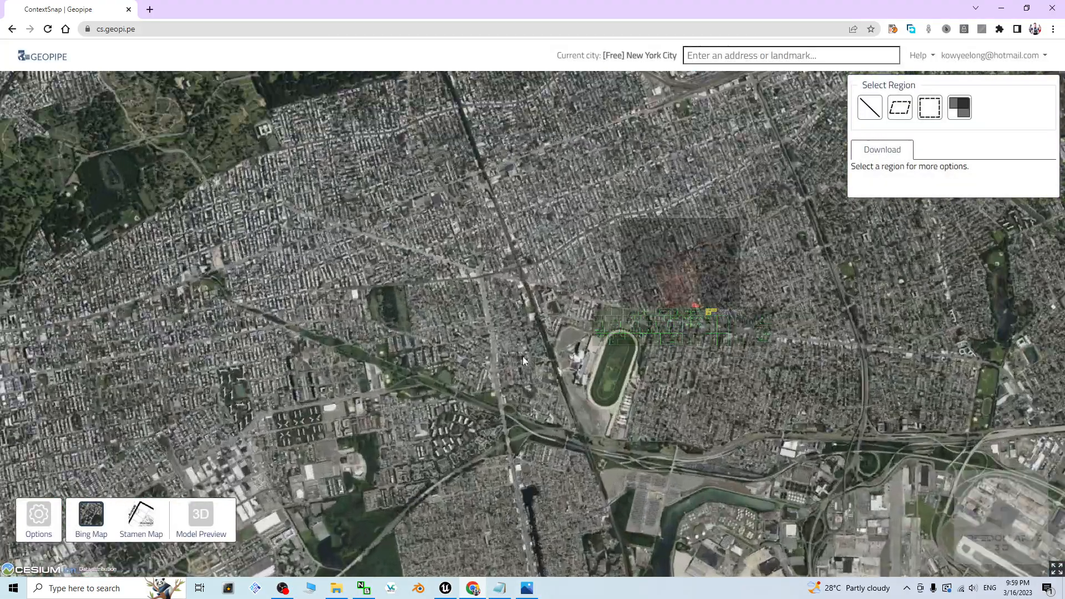
scroll(548, 317, "up", 2)
scroll(600, 280, "up", 3)
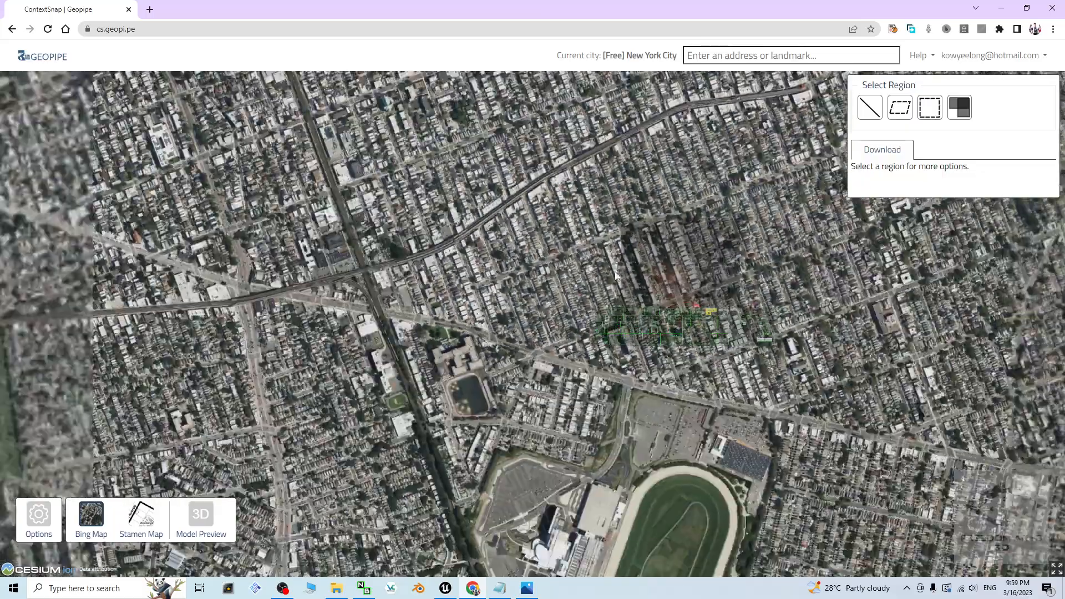
scroll(601, 280, "down", 3)
scroll(594, 284, "up", 5)
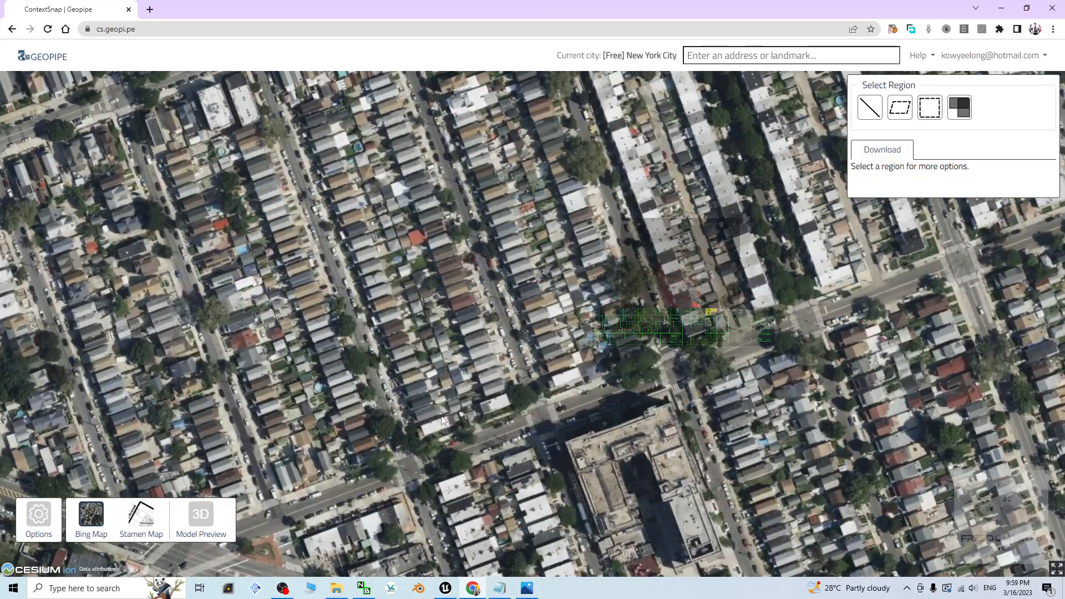
middle_click_drag(442, 418, 488, 312)
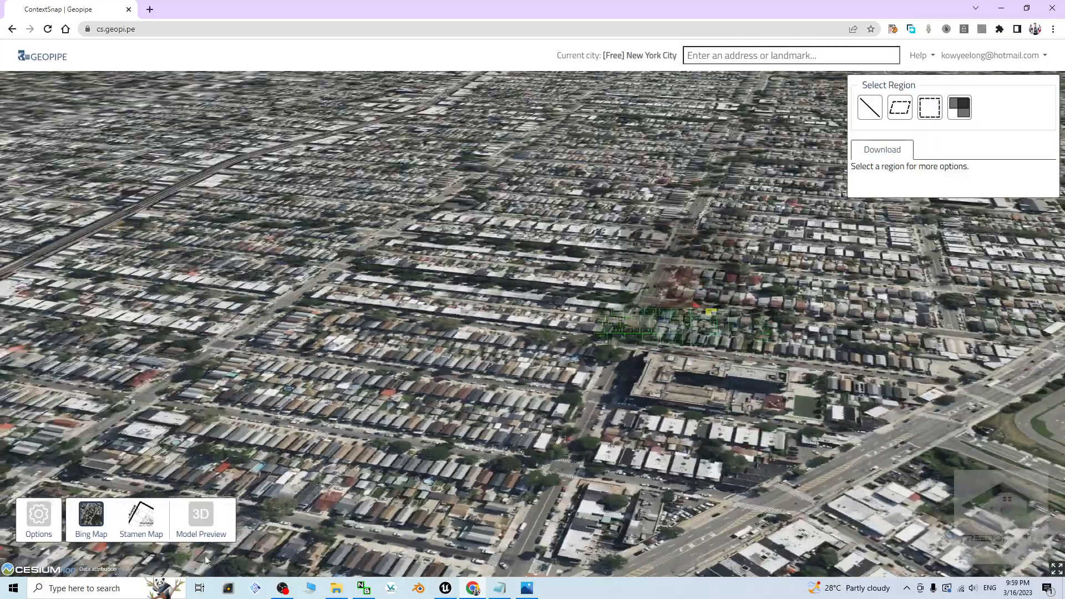
Step: Turn on the 3D model preview for the residential blocks, including terrain, buildings and trees
left_click(202, 517)
left_click(254, 514)
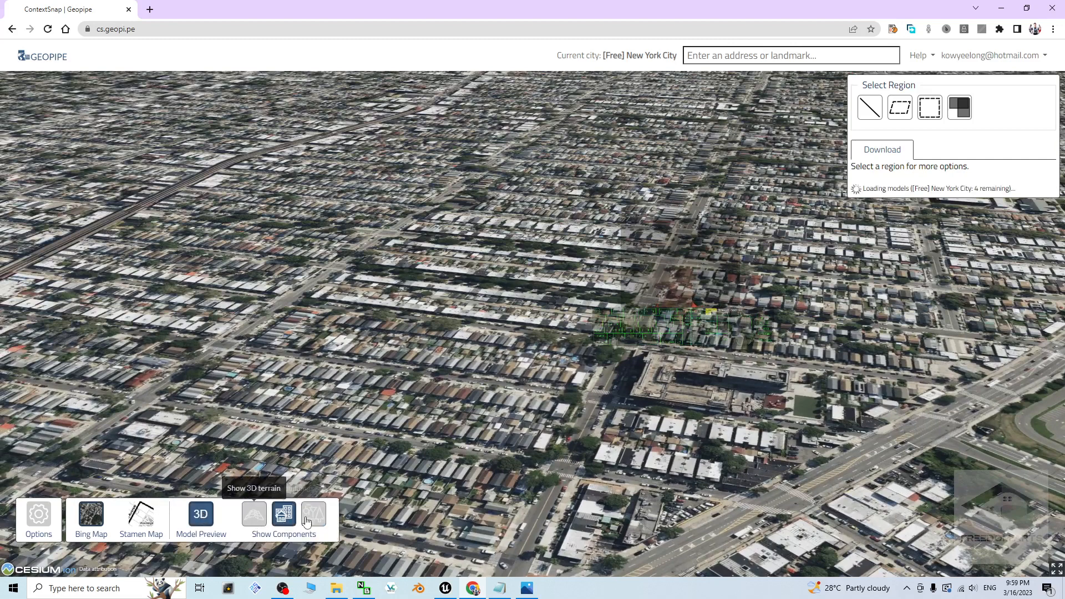
left_click(255, 519)
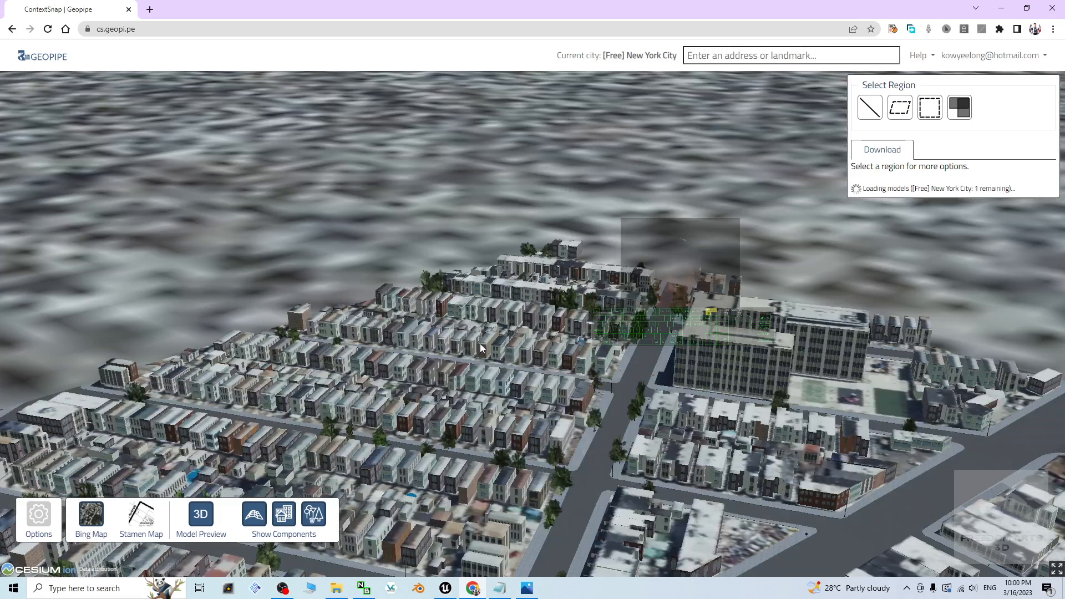
scroll(527, 433, "up", 5)
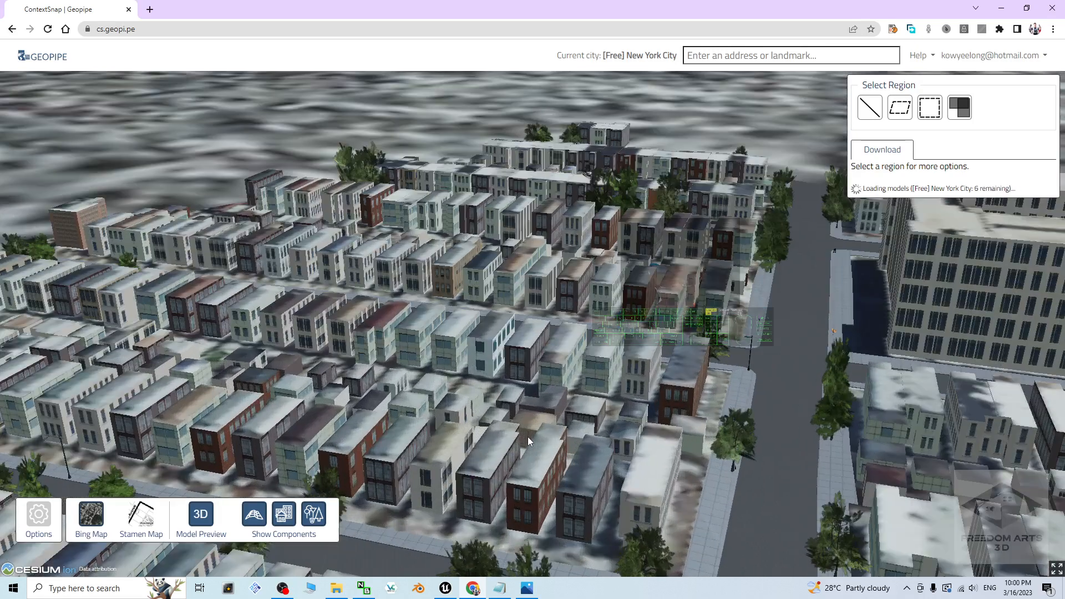
middle_click_drag(795, 428, 779, 467)
left_click_drag(778, 467, 571, 361)
middle_click_drag(531, 419, 481, 295)
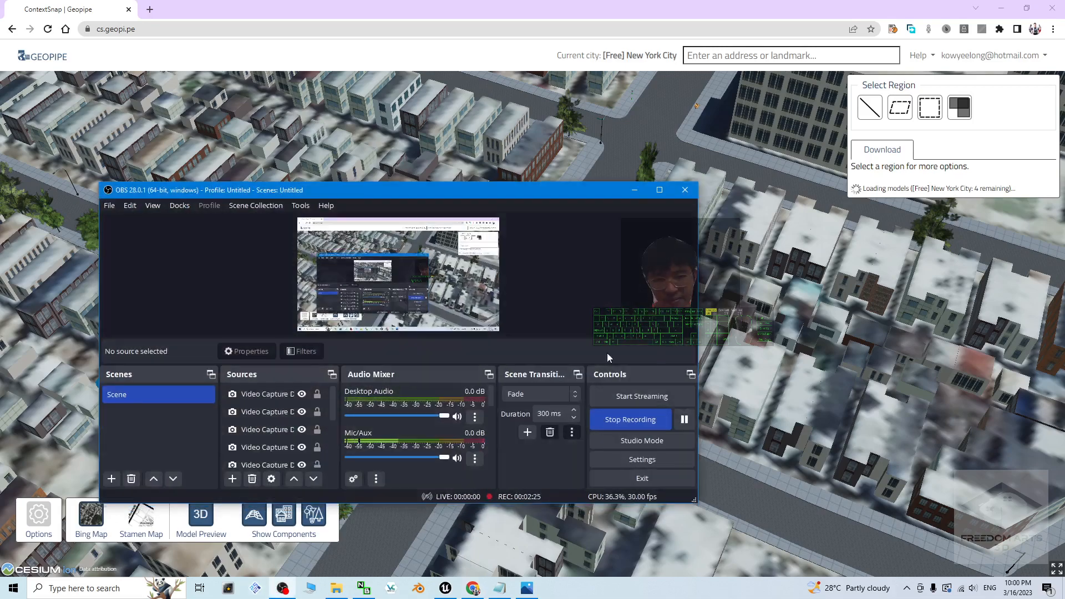
left_click(282, 588)
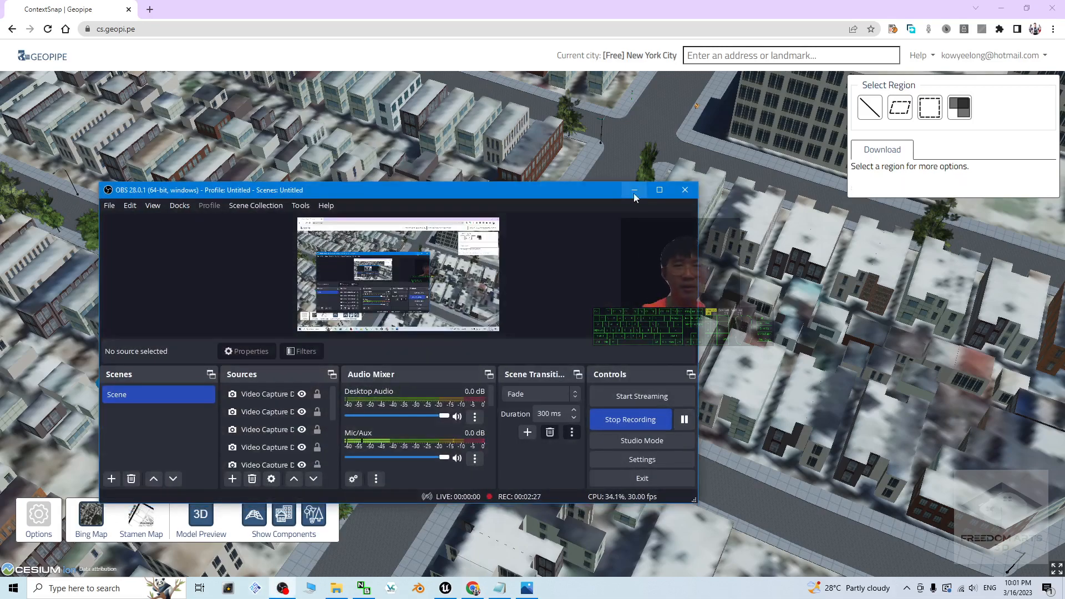
left_click(635, 190)
Step: Outline a region of about 0.029 km² over the residential blocks and street intersection using the Rectangle Selector
scroll(438, 332, "down", 5)
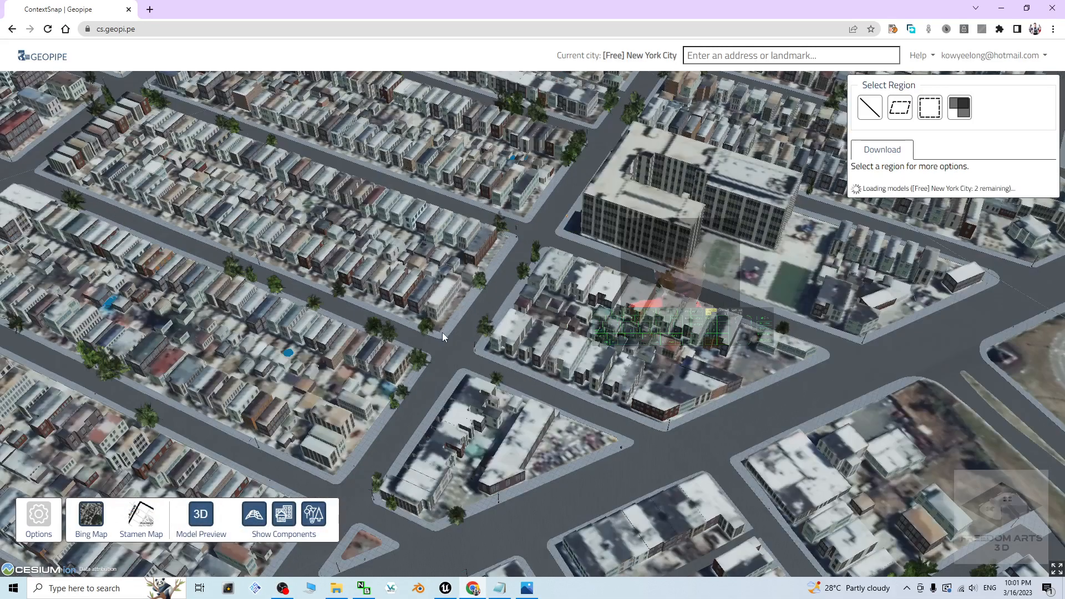
scroll(443, 333, "up", 6)
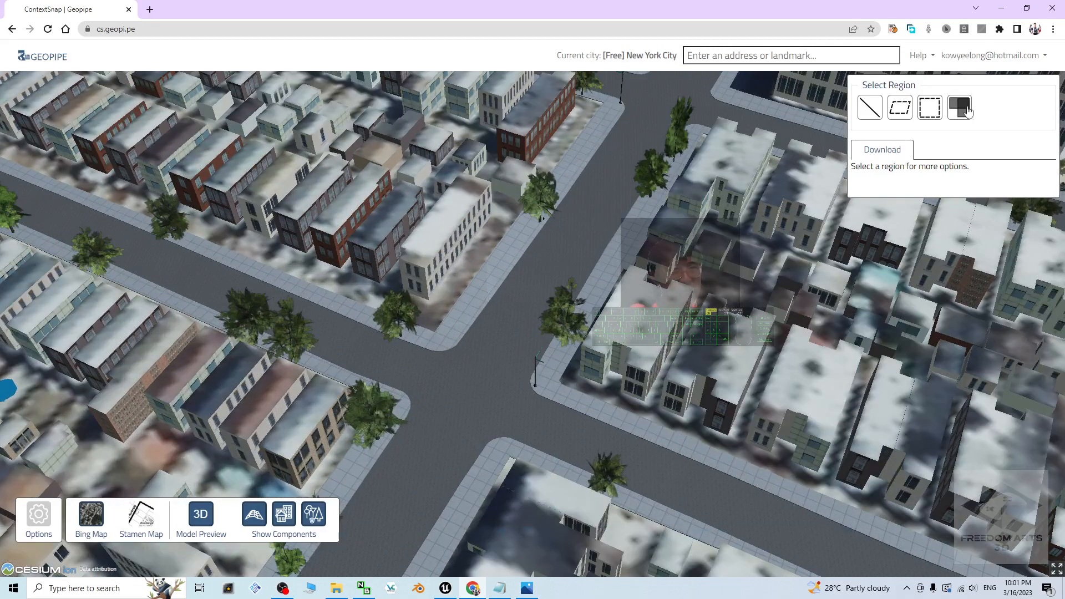
scroll(333, 244, "down", 3)
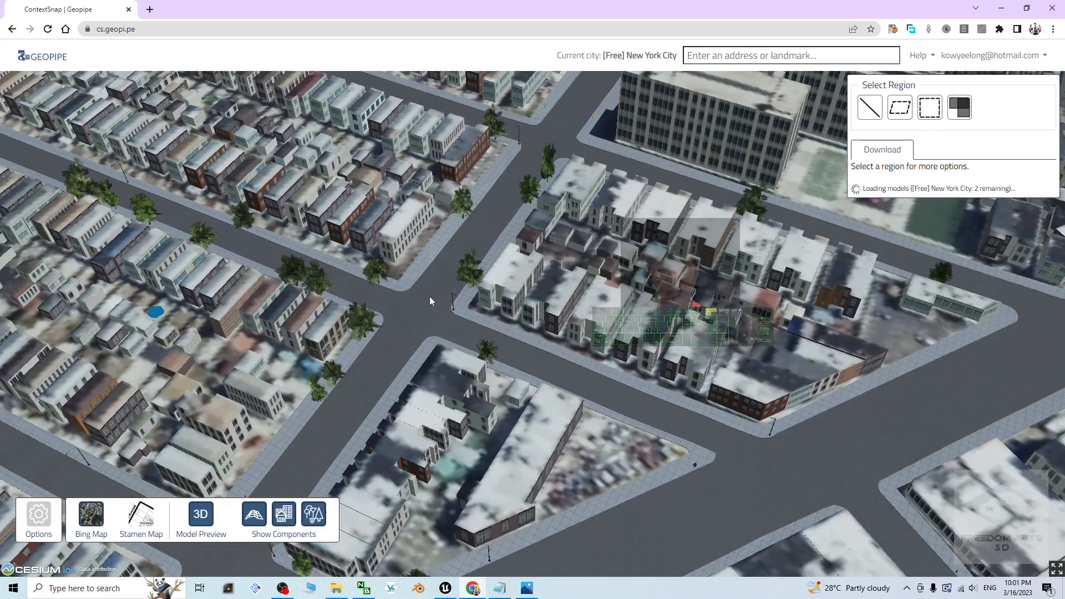
middle_click_drag(512, 312, 451, 311)
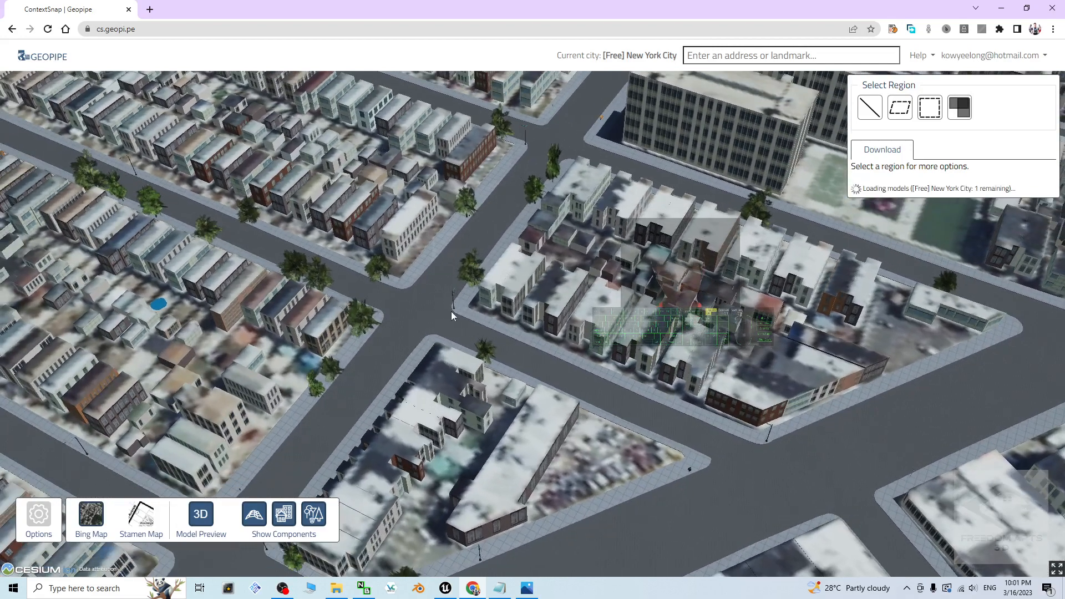
left_click_drag(451, 311, 517, 305)
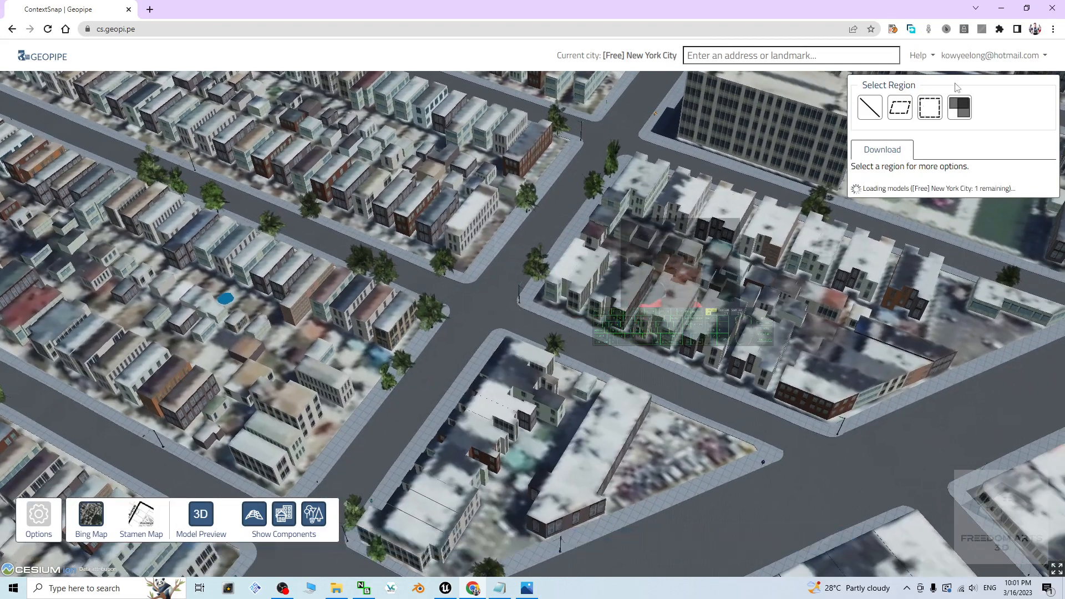
left_click(930, 106)
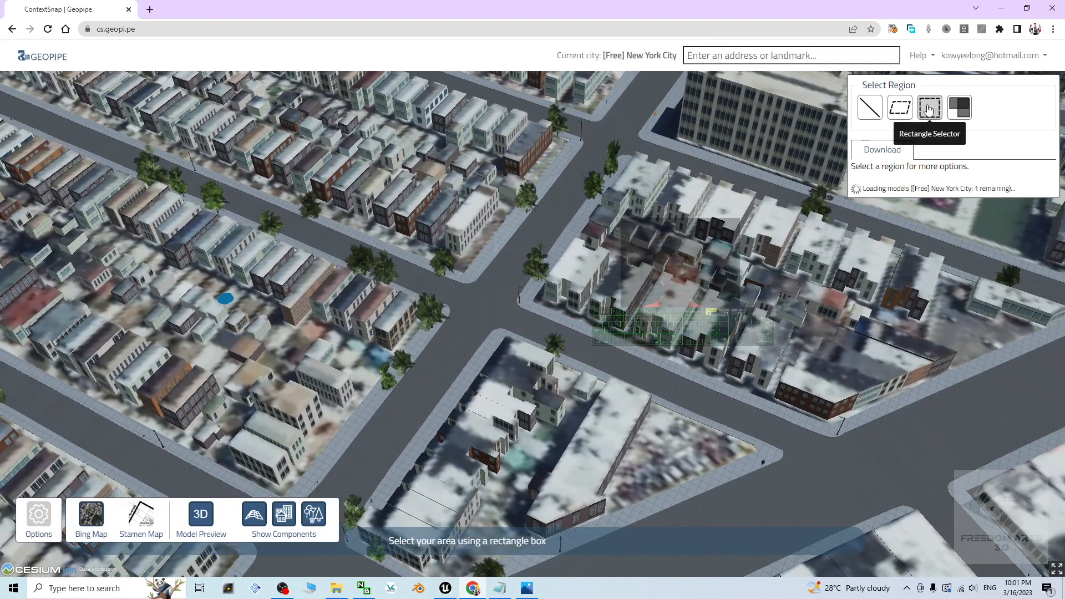
left_click(929, 108)
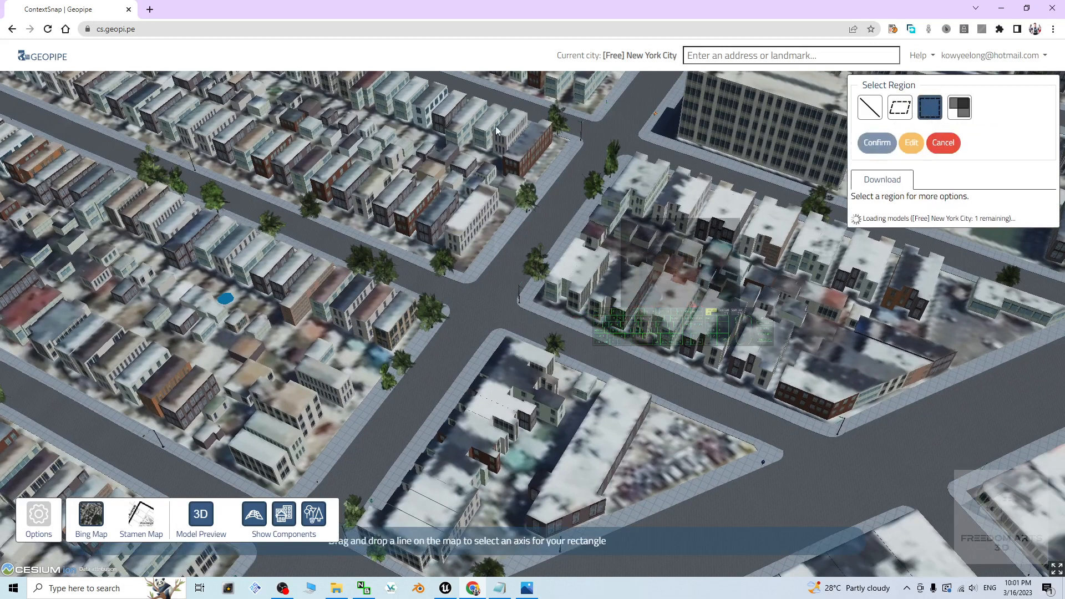
left_click_drag(487, 103, 112, 441)
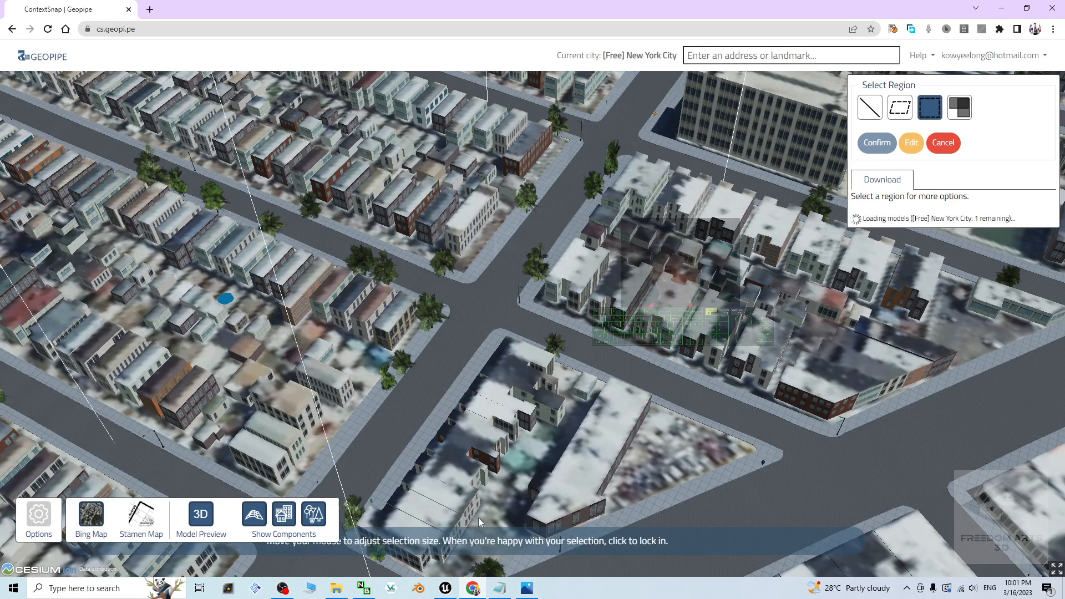
left_click(668, 508)
Step: Check the extent of the rectangular region over the blocks and confirm it as the download selection
scroll(582, 370, "down", 5)
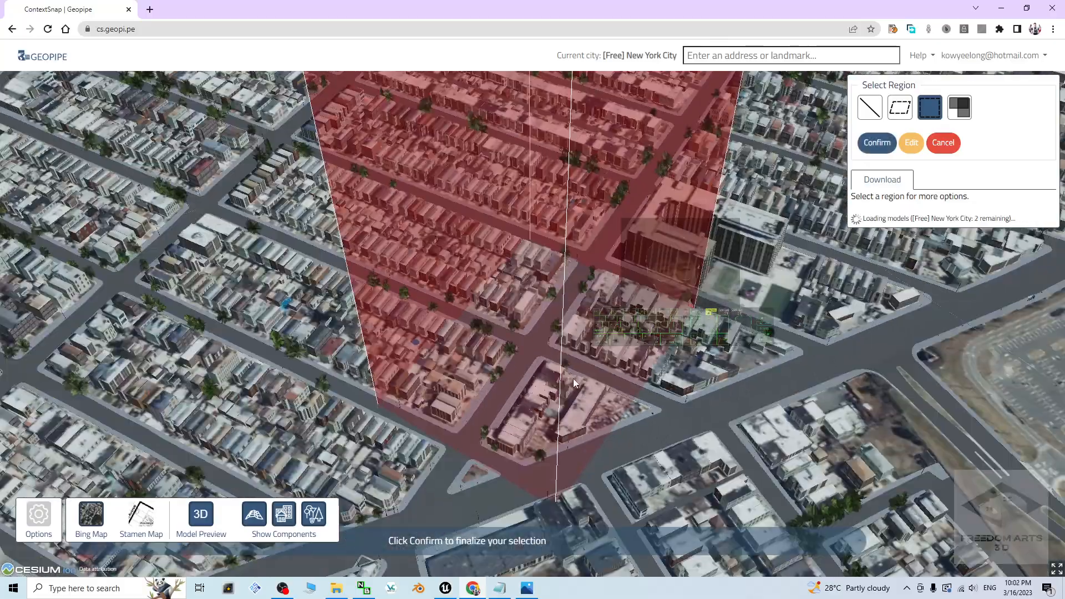
scroll(670, 361, "down", 4)
middle_click_drag(670, 364, 668, 328)
scroll(668, 328, "up", 5)
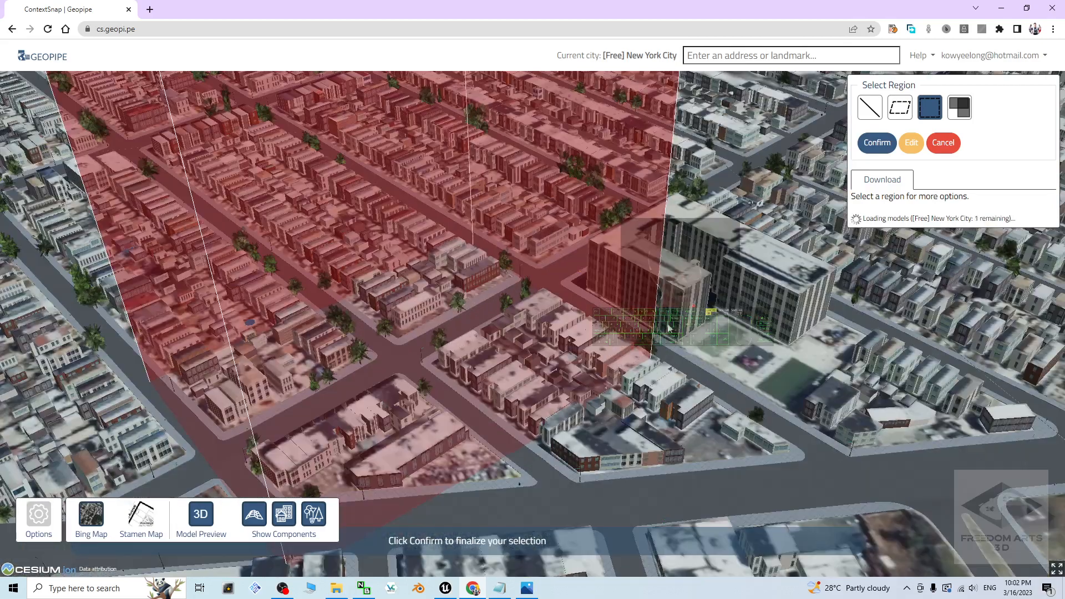
left_click(876, 145)
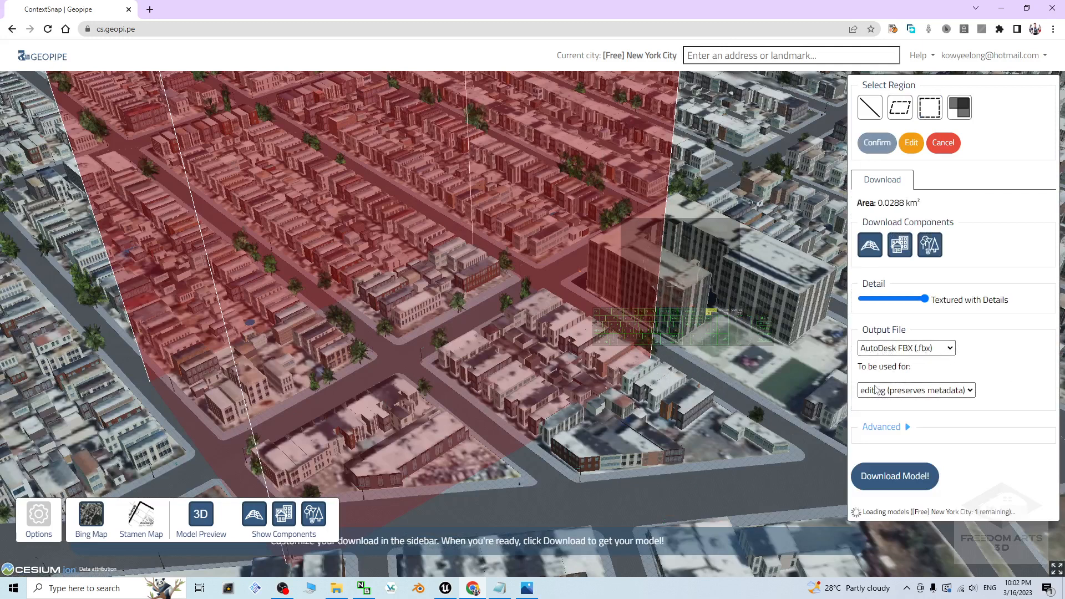
Step: Set the FBX output to be used for rendering (reduces file size), then request and confirm the model download
left_click(874, 392)
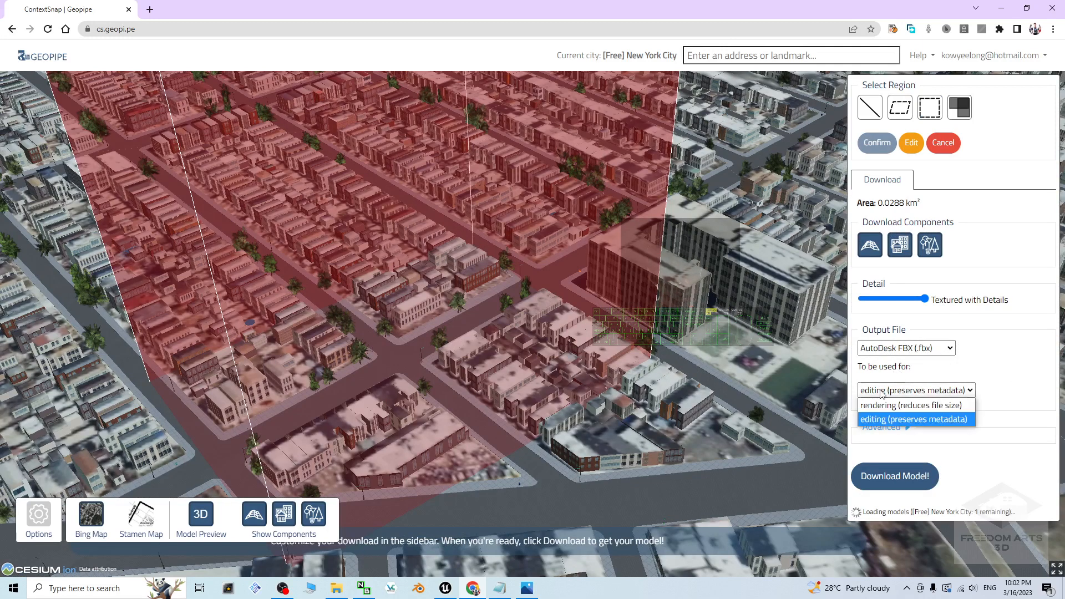
left_click(874, 409)
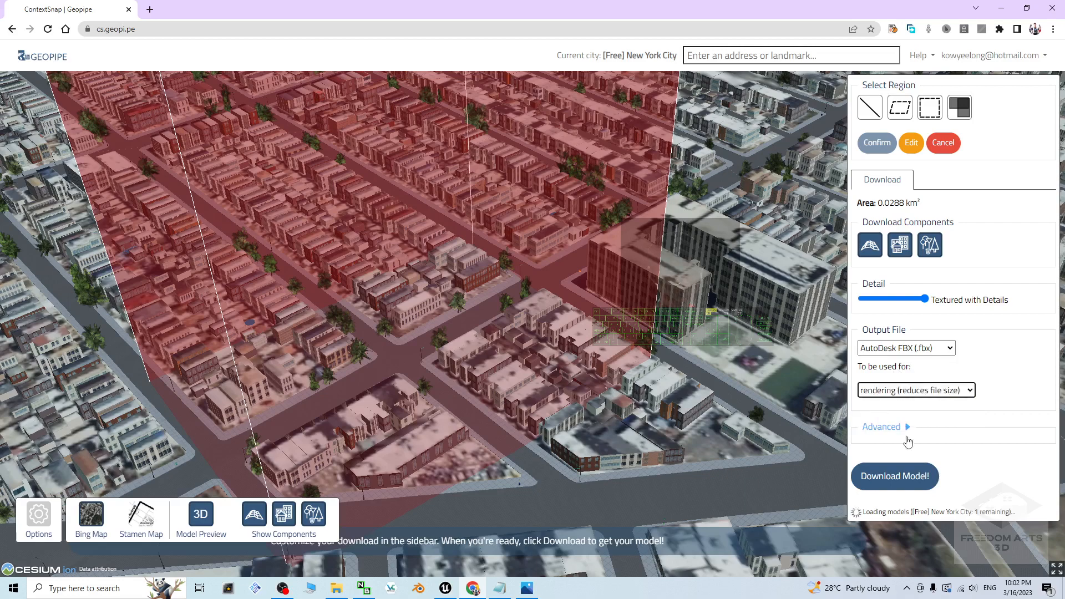
left_click(891, 477)
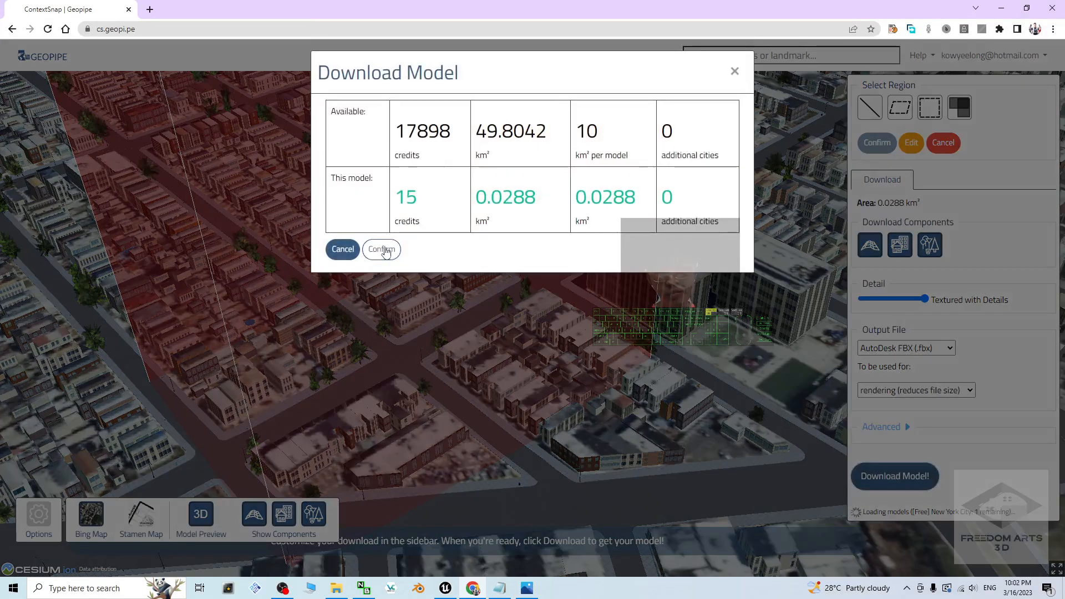
left_click(384, 249)
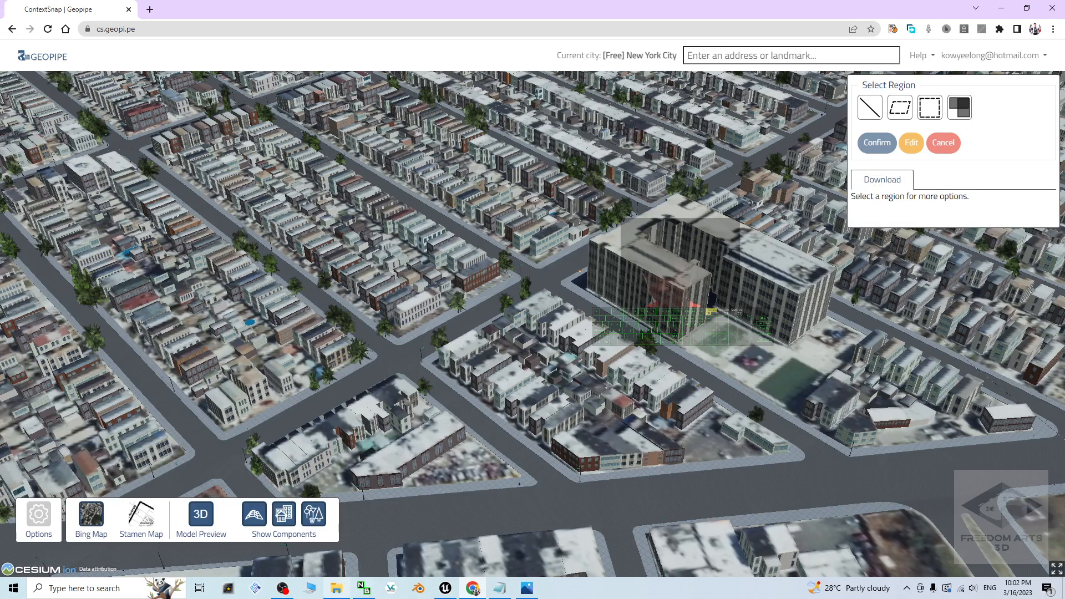
left_click(282, 588)
left_click(685, 420)
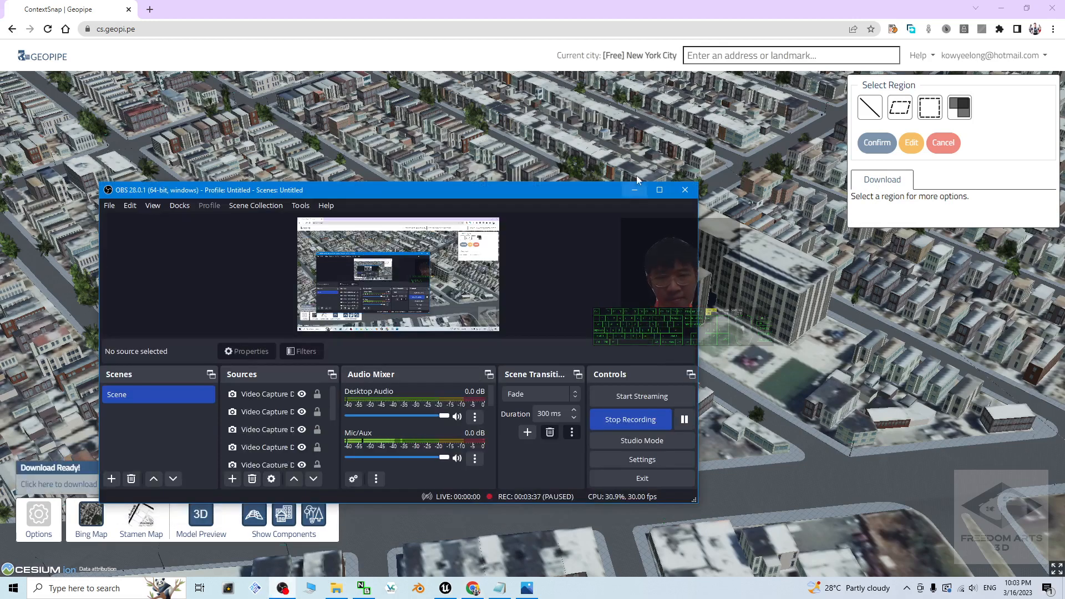
left_click(627, 189)
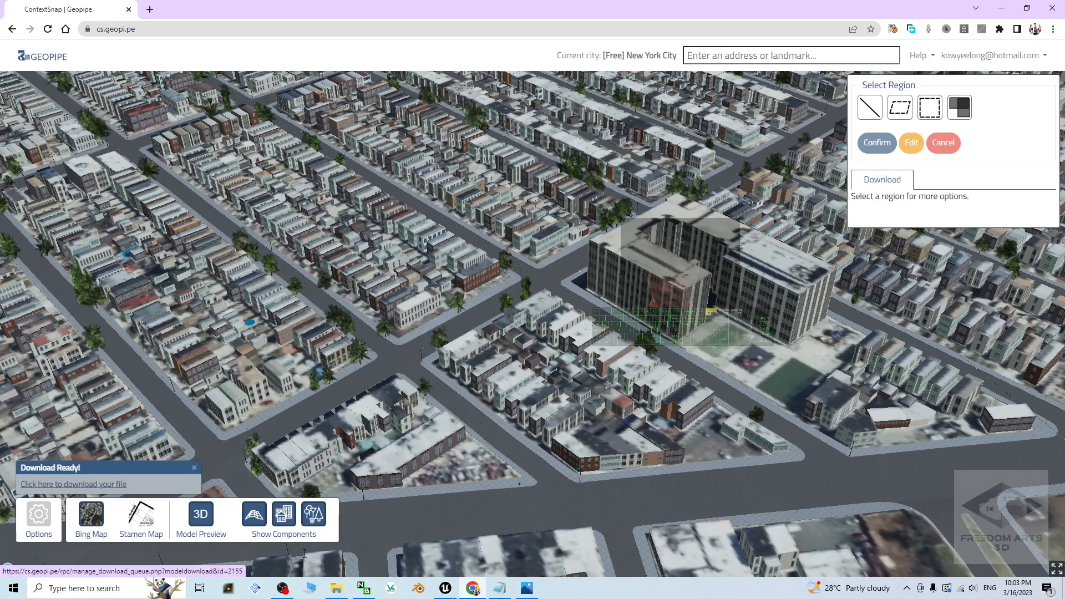
left_click(282, 588)
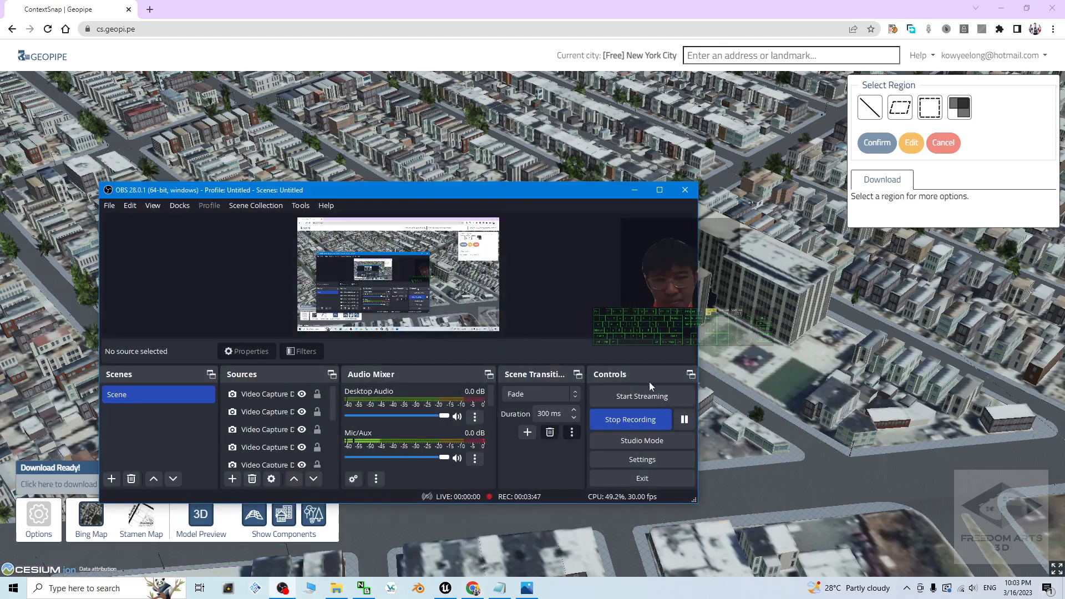
left_click(686, 420)
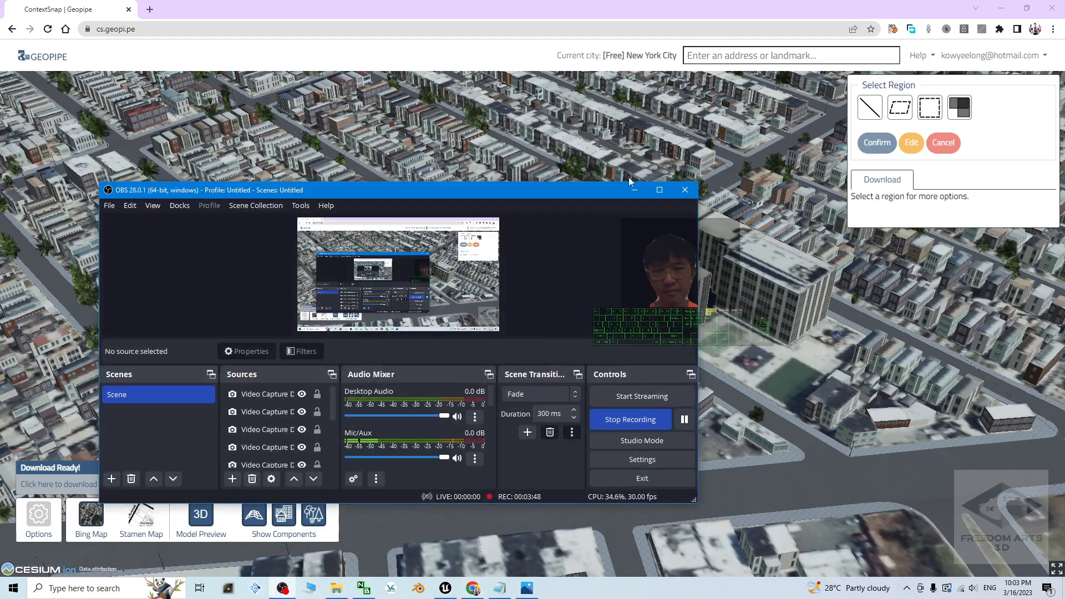
left_click(632, 191)
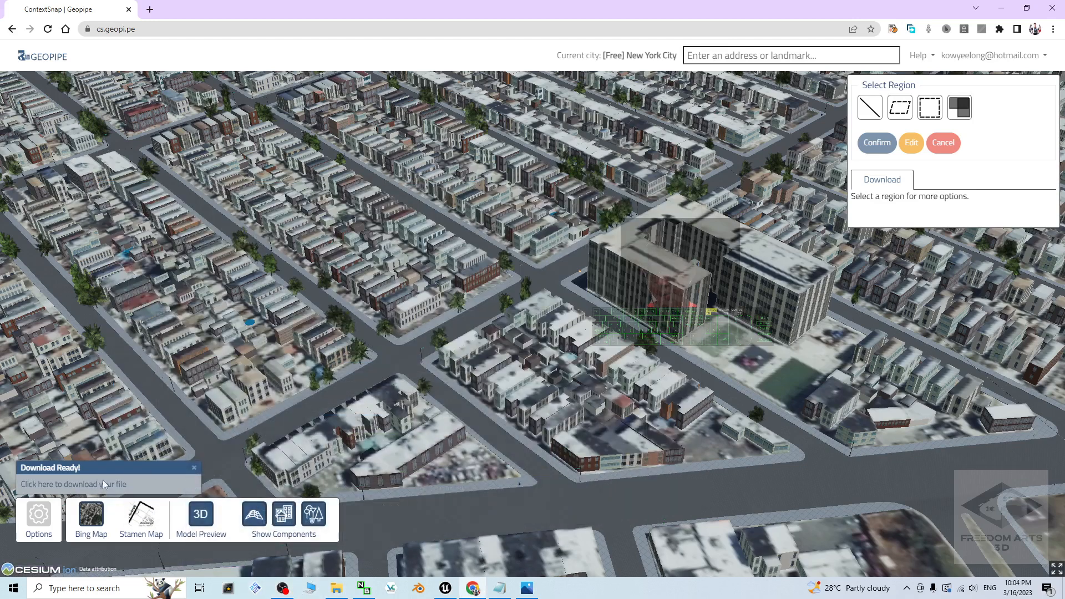
Step: Download the prepared model file model_highdetail-2155.fbx.zip to the Desktop folder
left_click(81, 486)
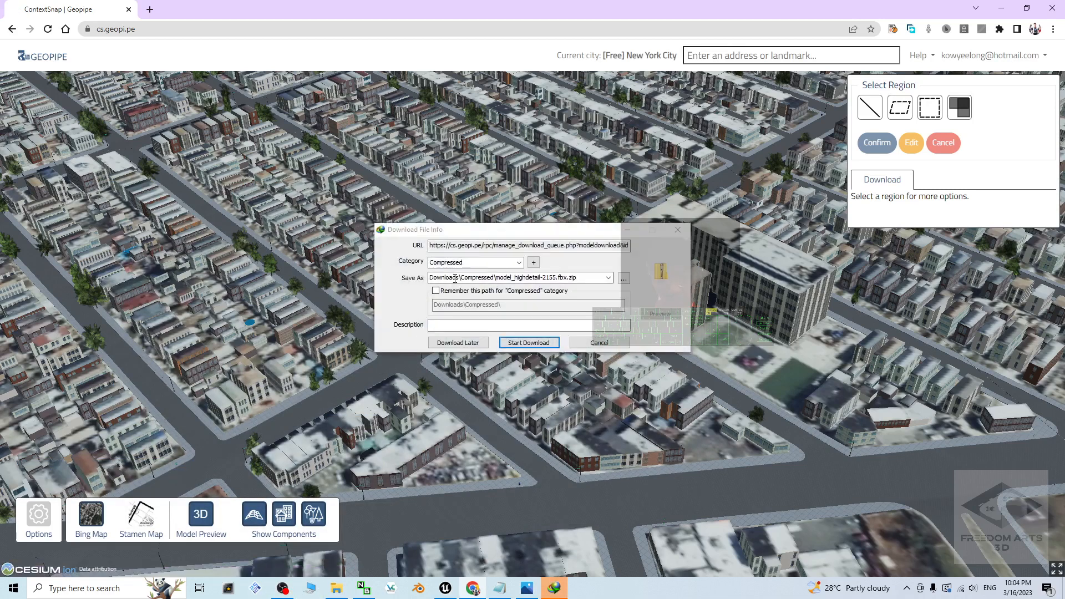
left_click(624, 278)
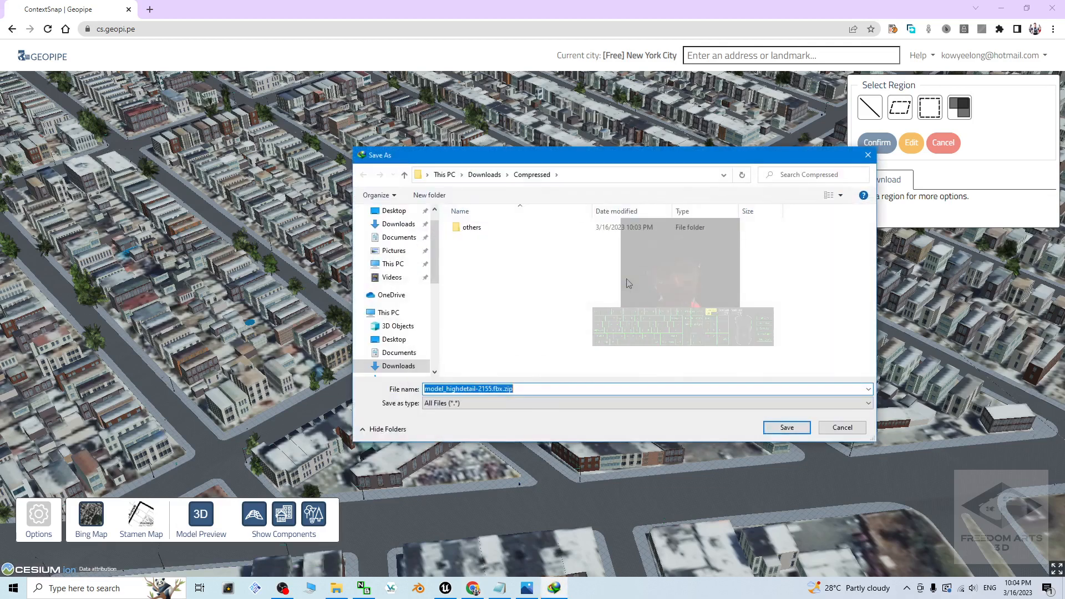
left_click(410, 212)
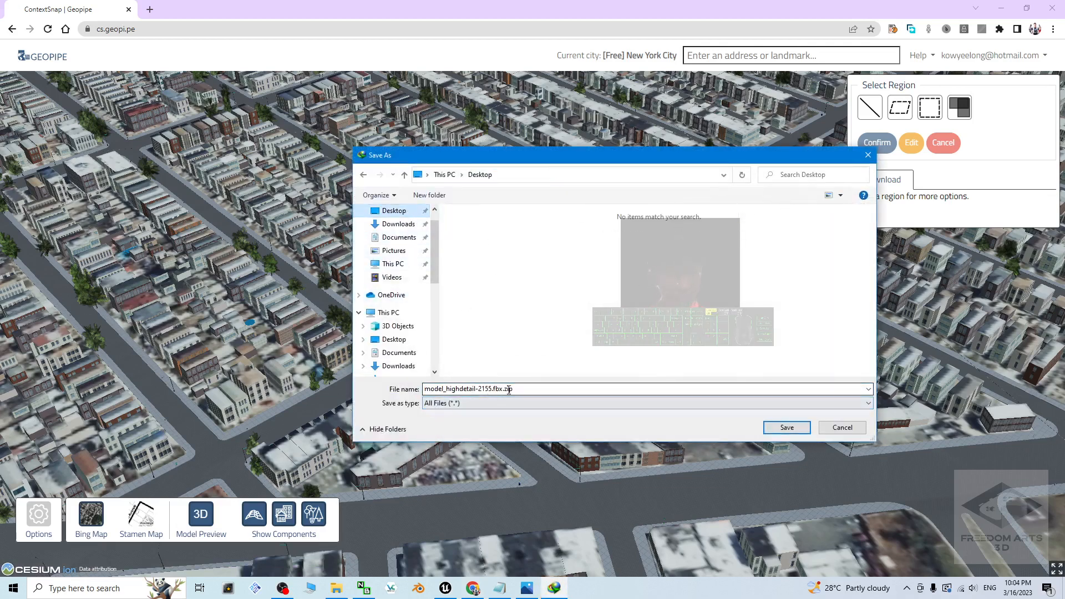
left_click(787, 427)
left_click(542, 343)
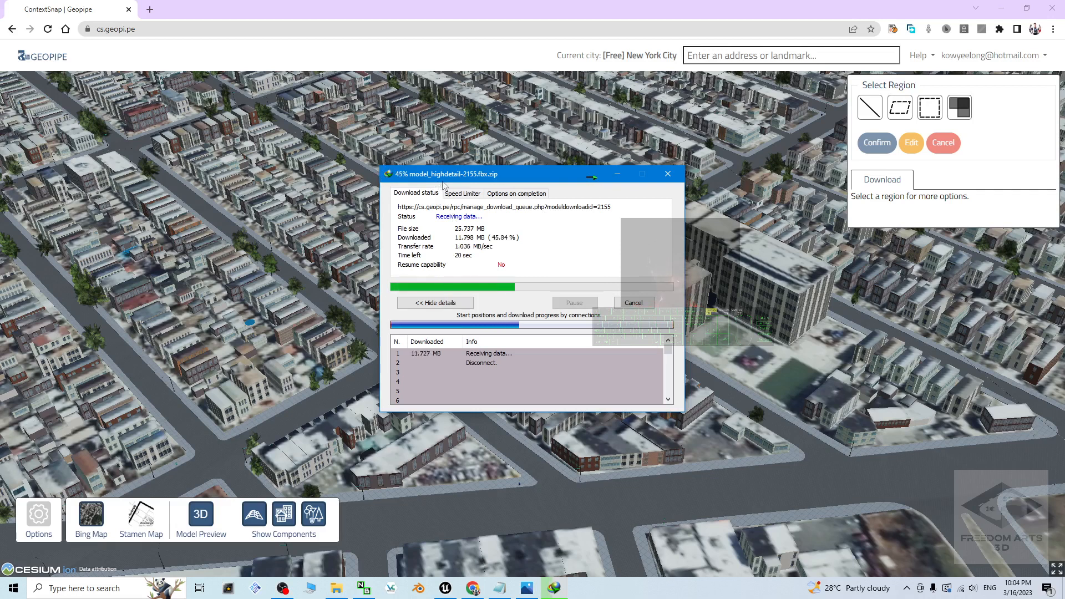
Step: Minimise the browser, extract model_highdetail-2155.fbx.zip into its own folder on the Desktop, and select model.fbx
right_click(336, 589)
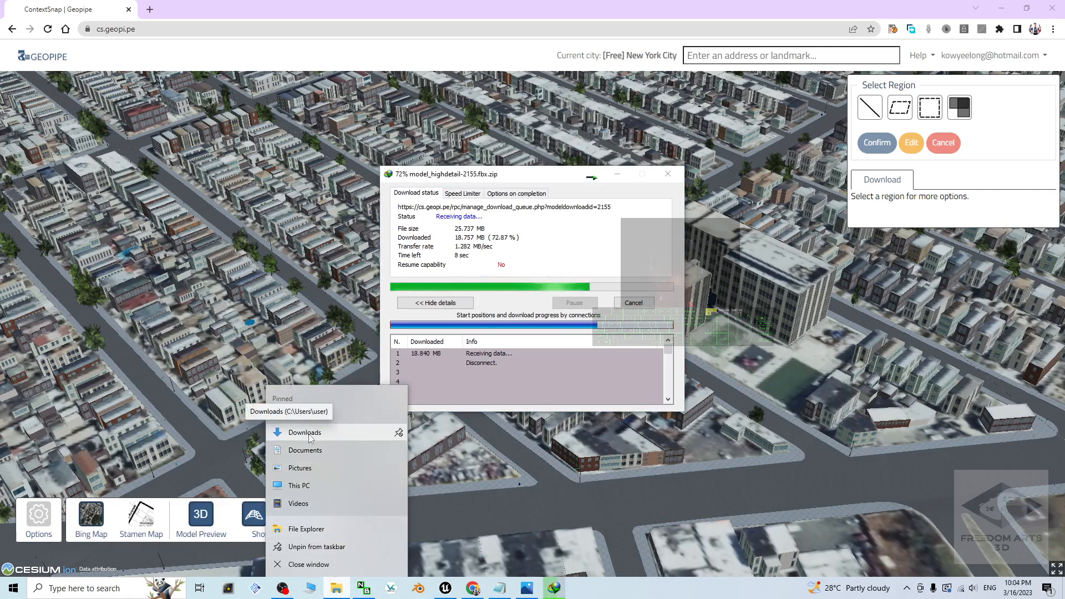
left_click(546, 184)
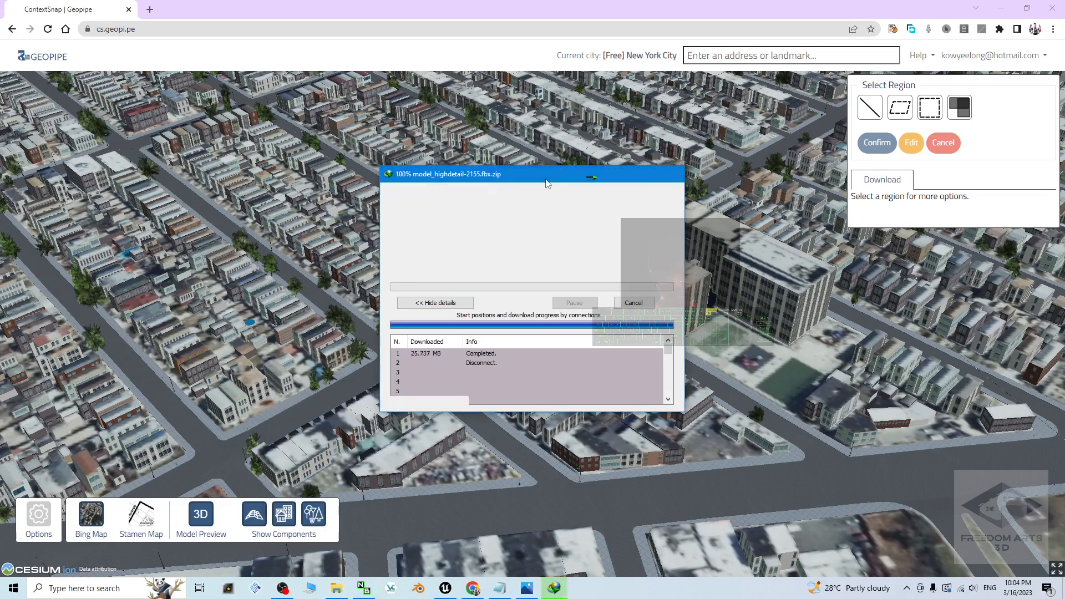
left_click(1001, 8)
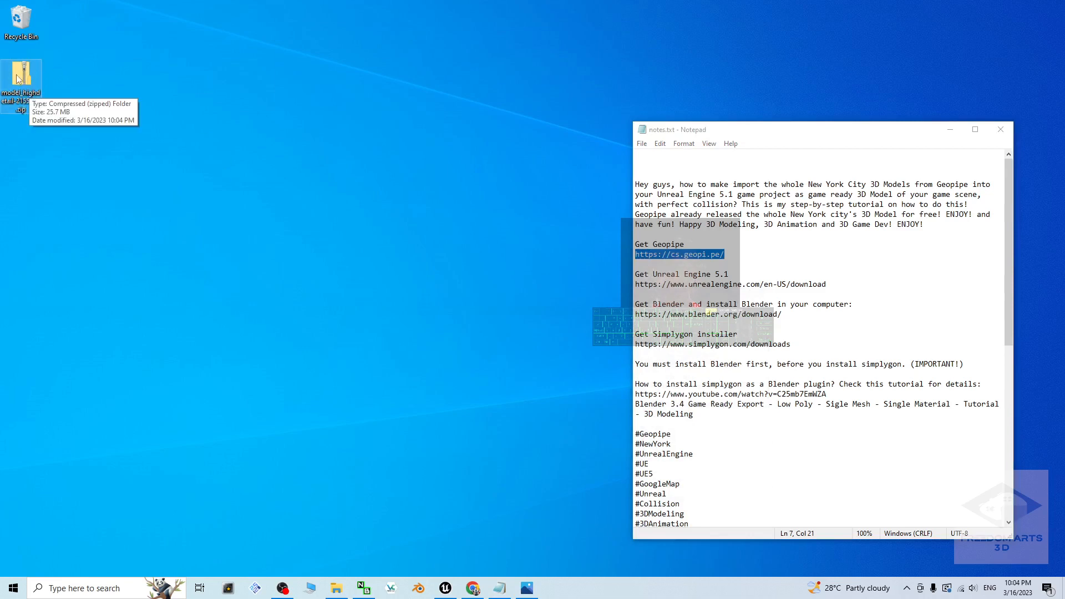
right_click(18, 79)
left_click(73, 110)
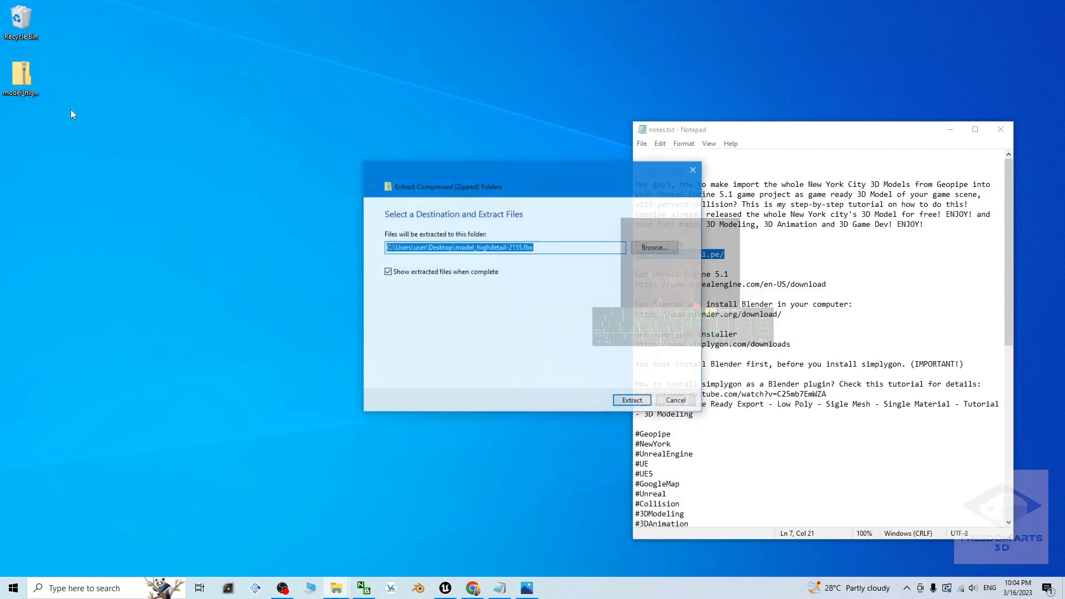
left_click(629, 400)
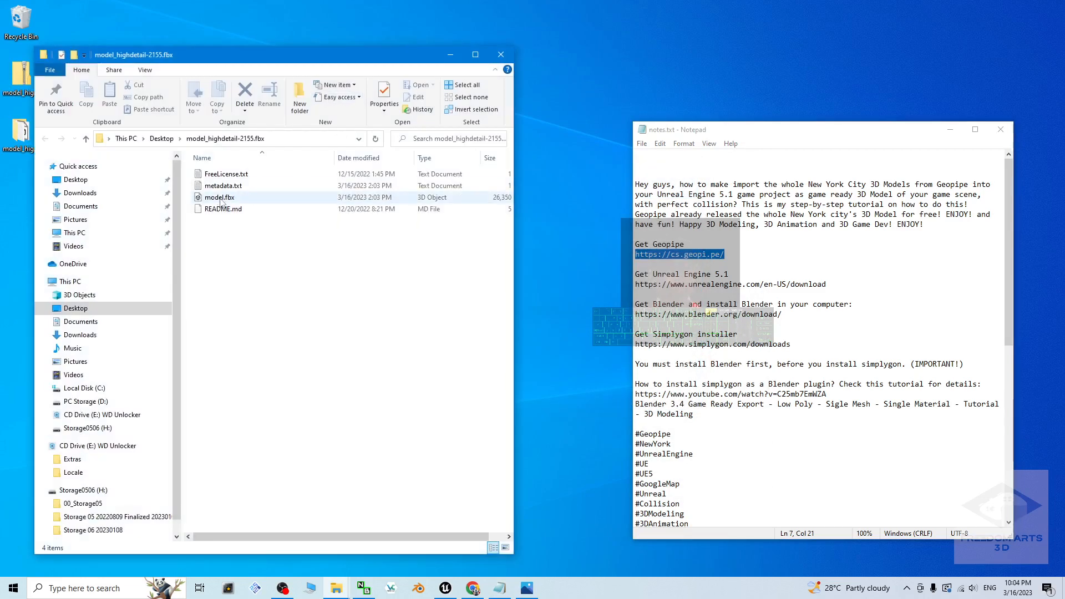
left_click(221, 201)
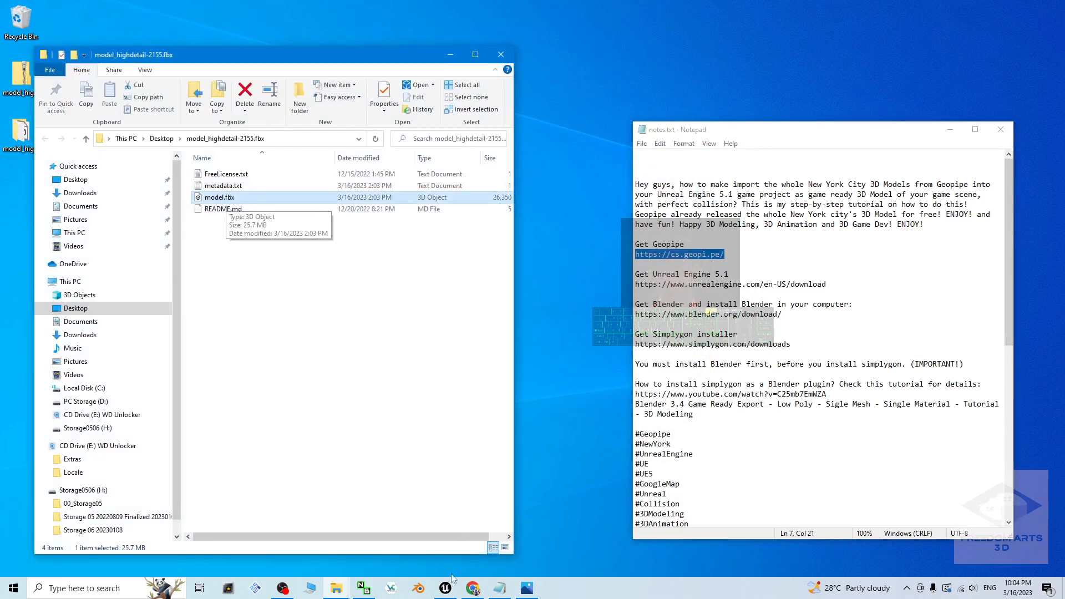
Step: View the cover.jpg image and minimise it, then close the MyProject15 project in Unreal Engine
left_click(526, 589)
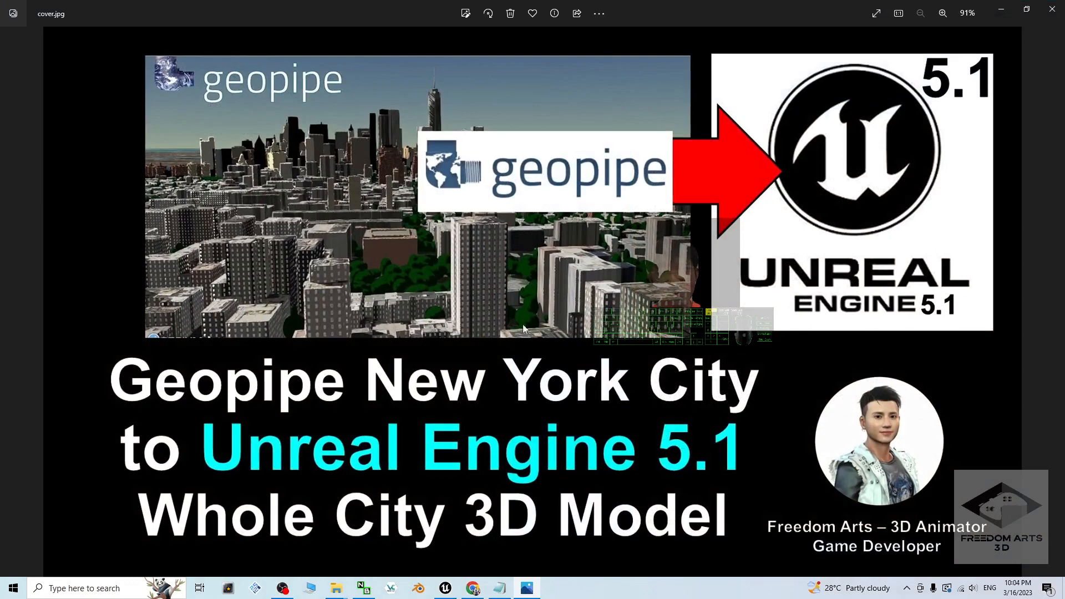
left_click(1001, 10)
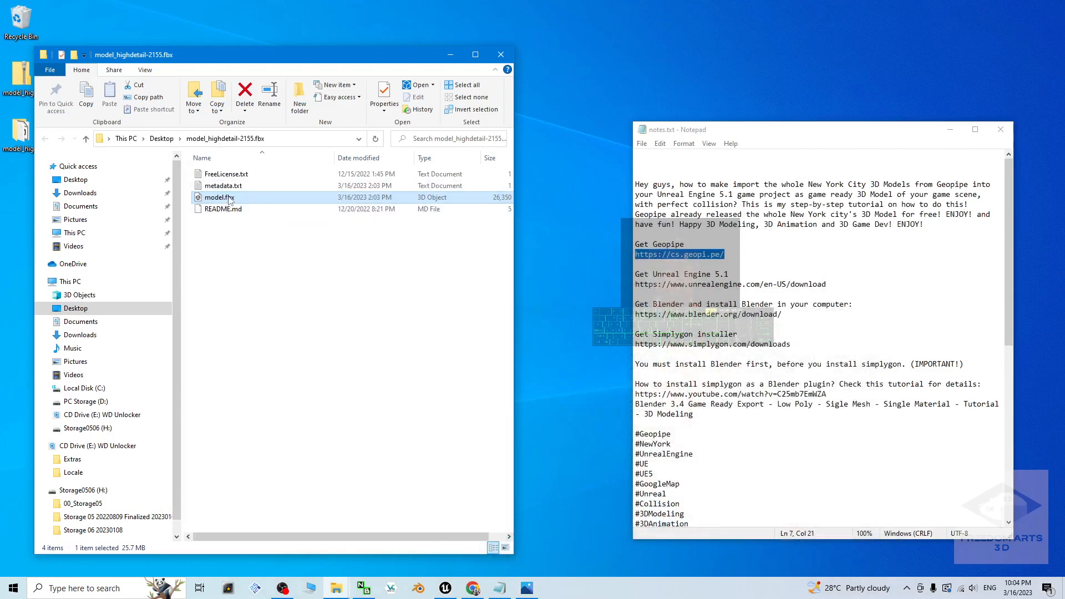
left_click(445, 588)
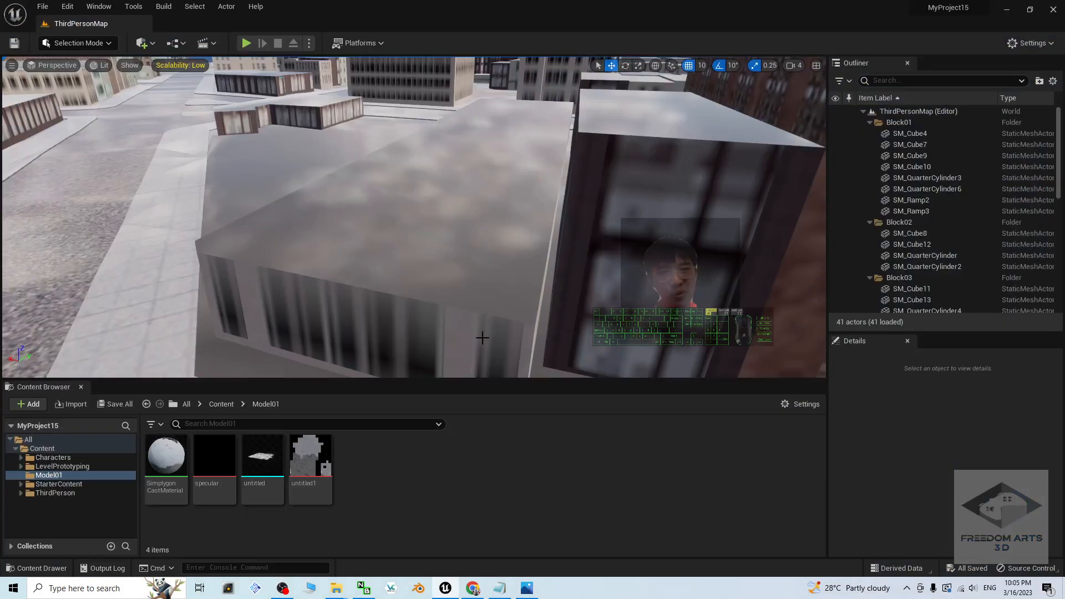
left_click(1056, 9)
left_click(434, 523)
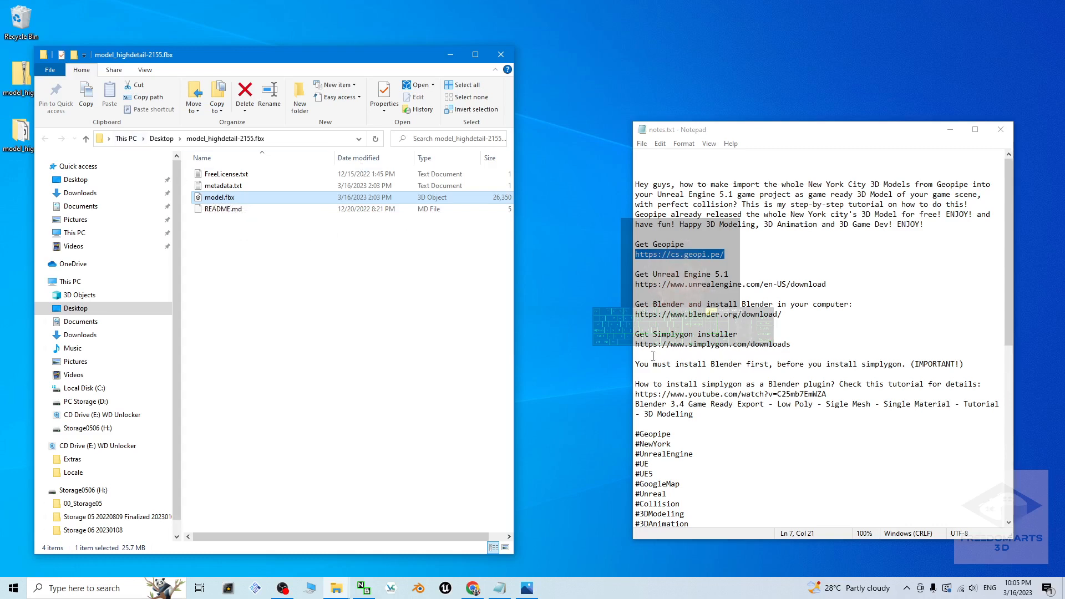
Step: Review the Blender and Simplygon download links and their required installation order in notes.txt
left_click_drag(689, 364, 889, 361)
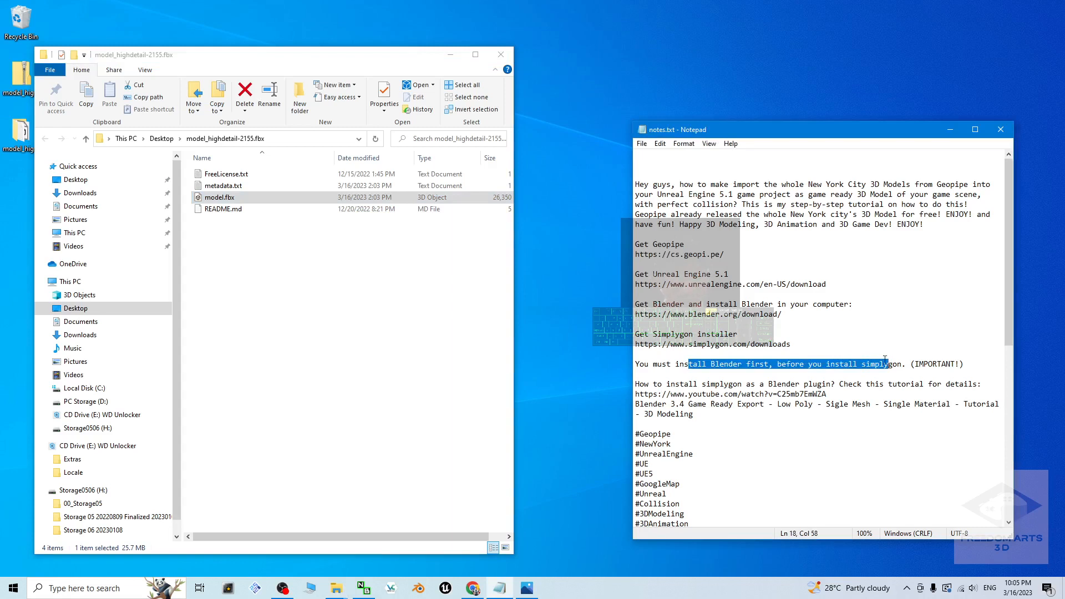
left_click_drag(639, 314, 777, 313)
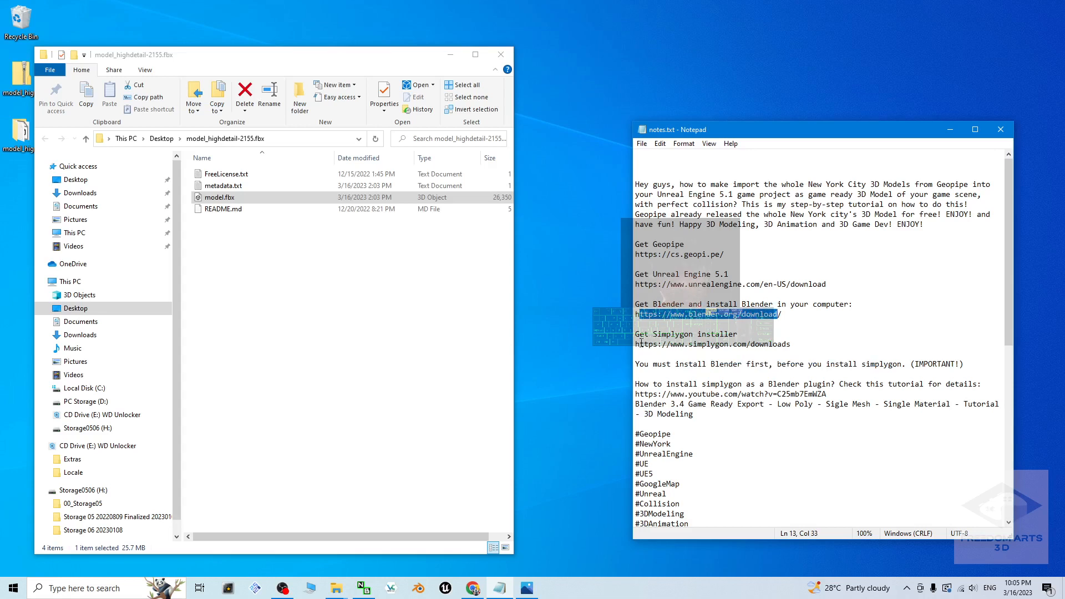
left_click_drag(643, 344, 773, 345)
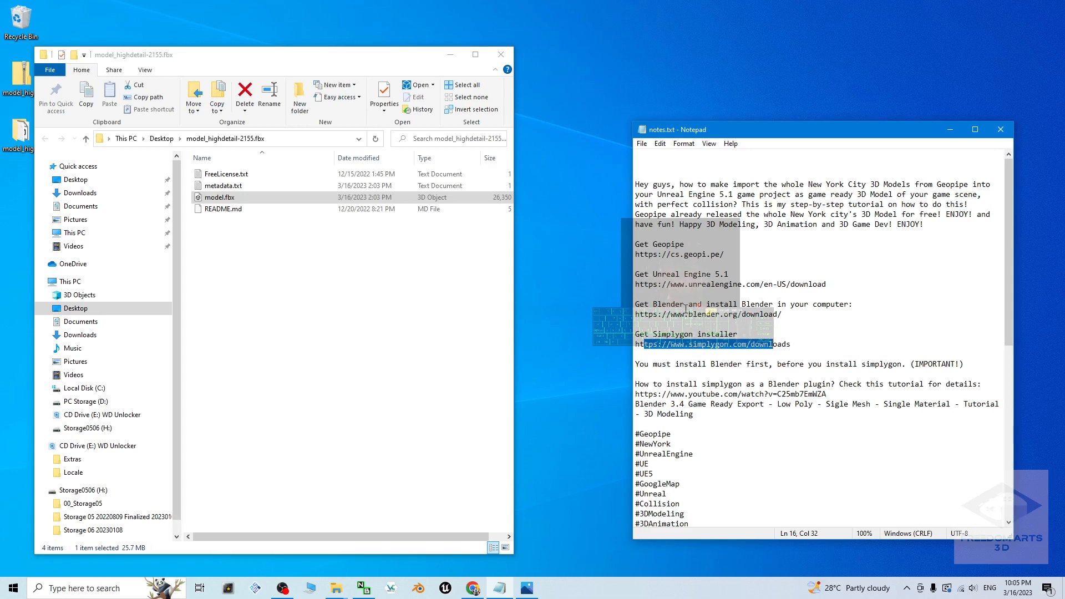
left_click(361, 461)
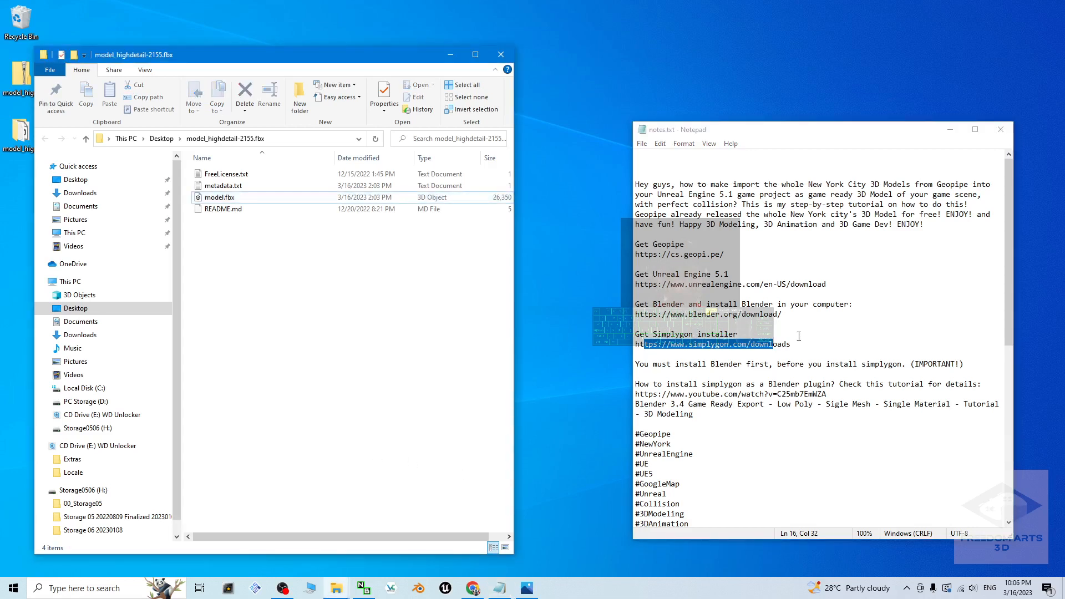
left_click_drag(791, 344, 685, 314)
left_click(649, 304)
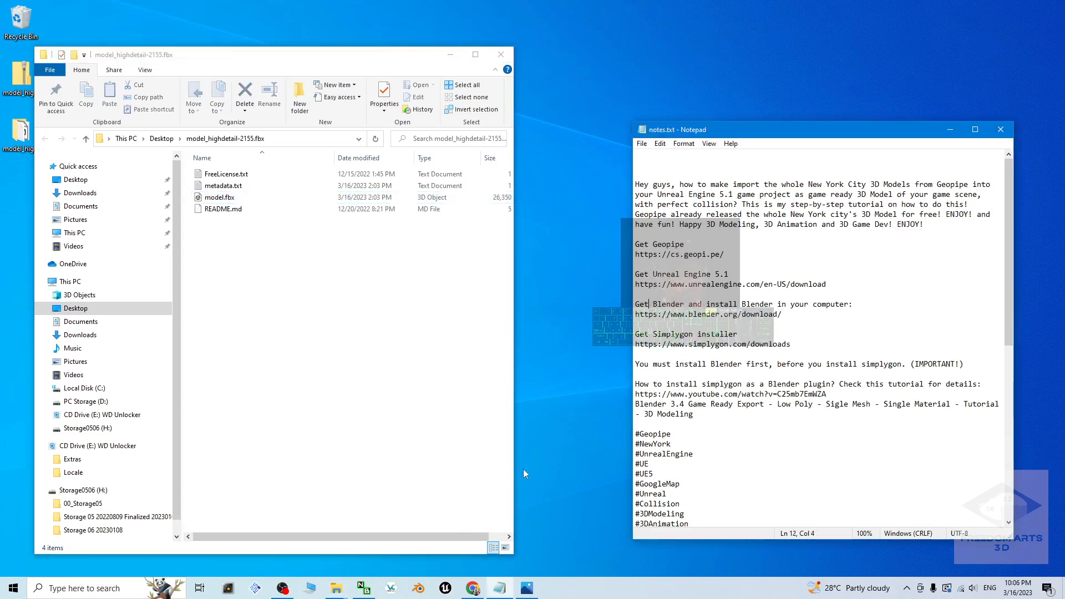
Step: Launch Blender 3.4, dismiss the splash screen, and delete all default objects from the scene
left_click(44, 592)
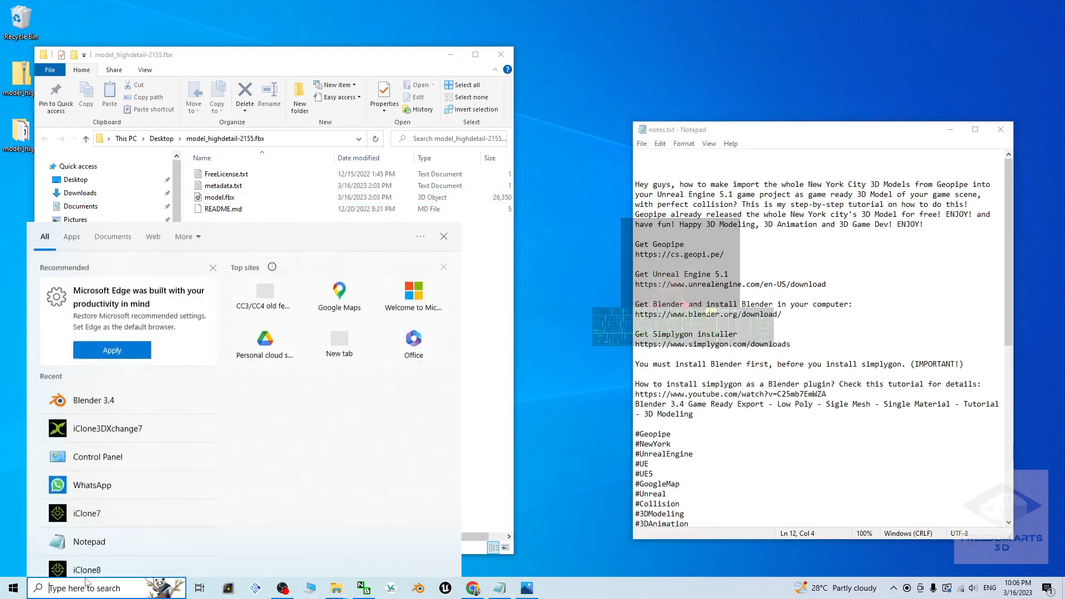
type("blender")
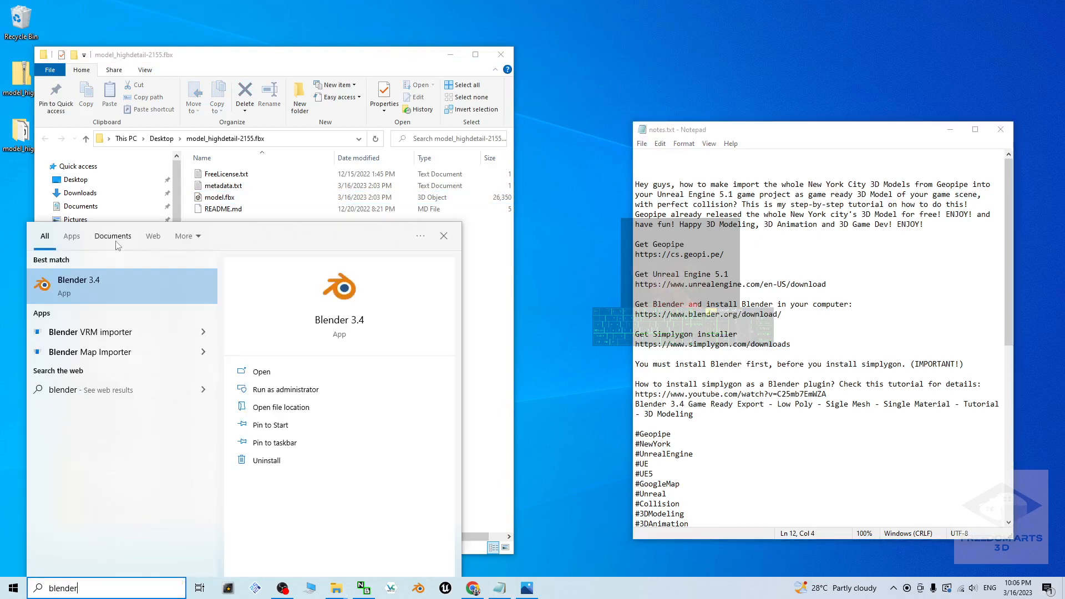
left_click(108, 293)
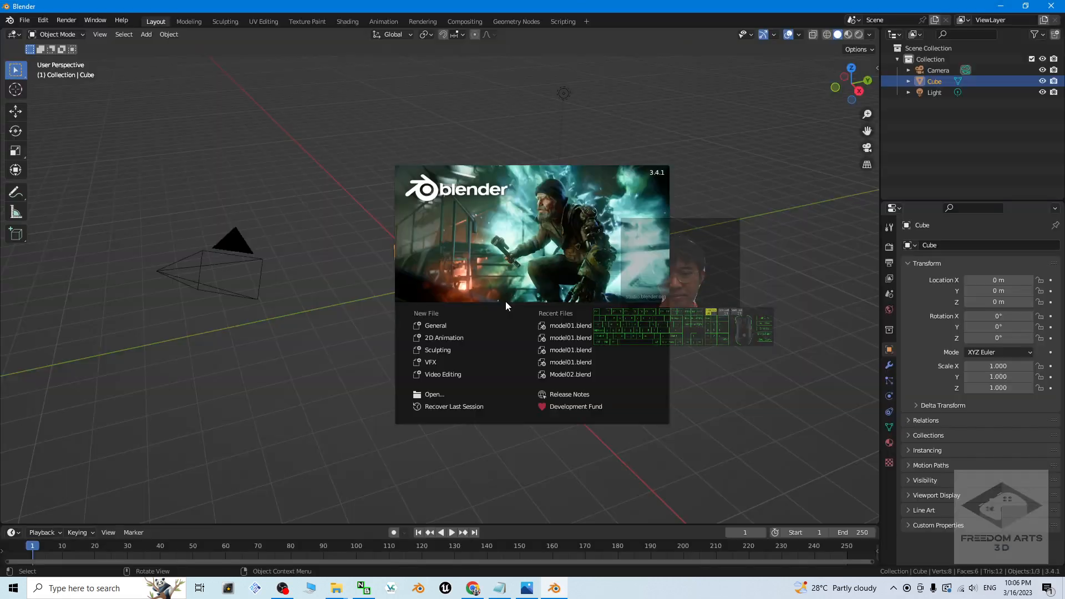
left_click(330, 142)
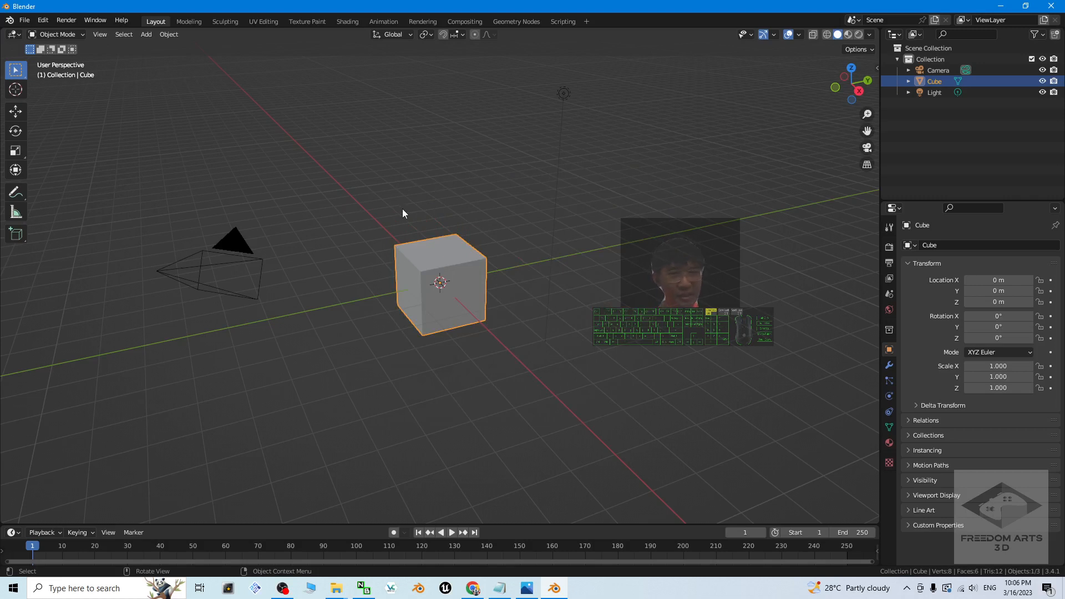
key("a")
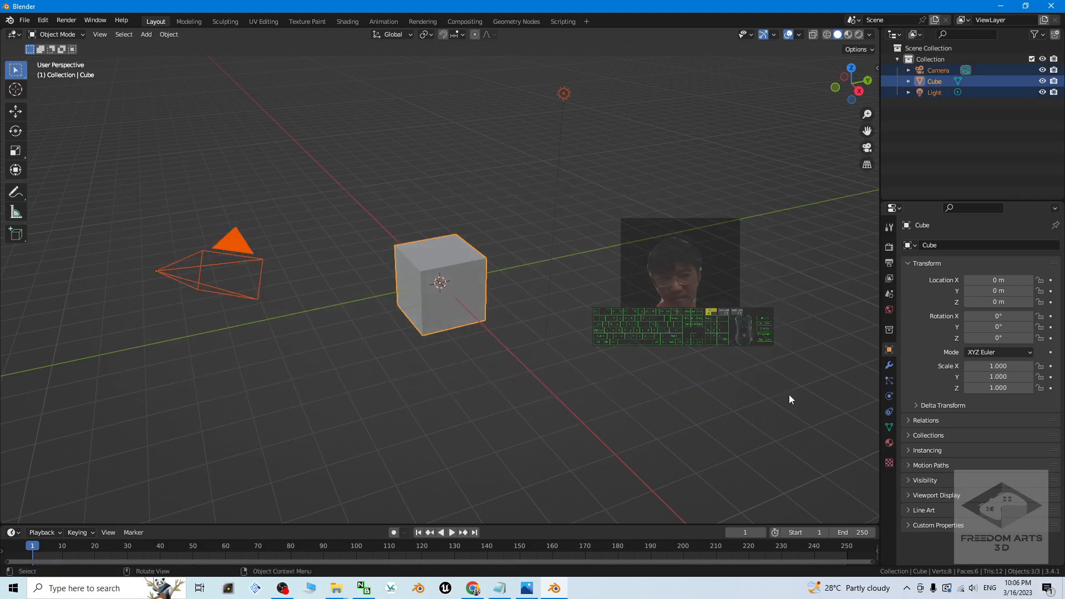
key("Delete")
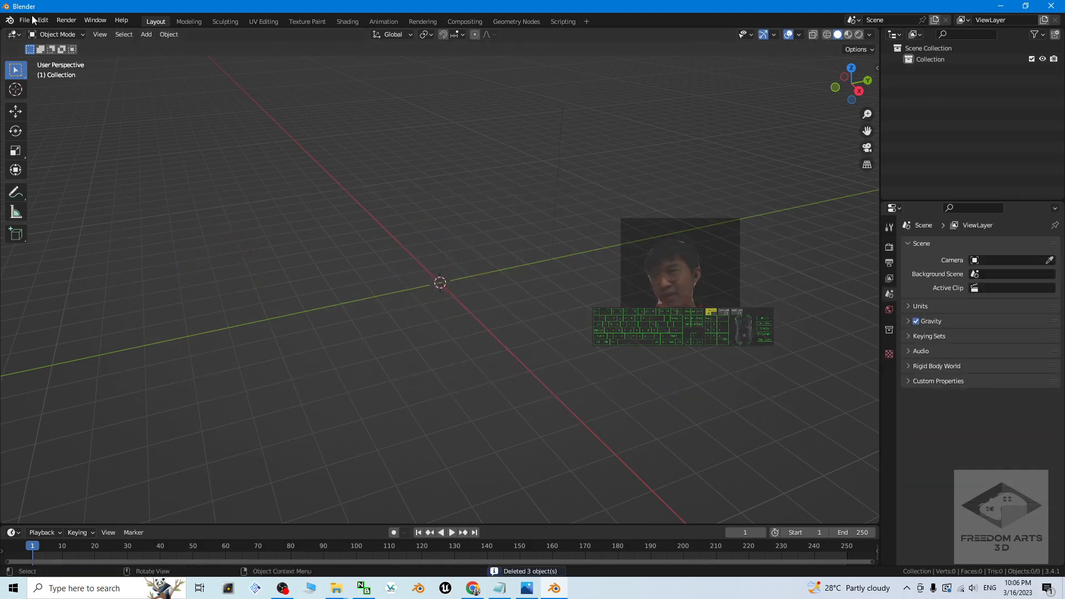
Step: Find the Simplygon 10 add-on in the preferences, make sure it is enabled, and show its controls in the 3D viewport sidebar
left_click(44, 21)
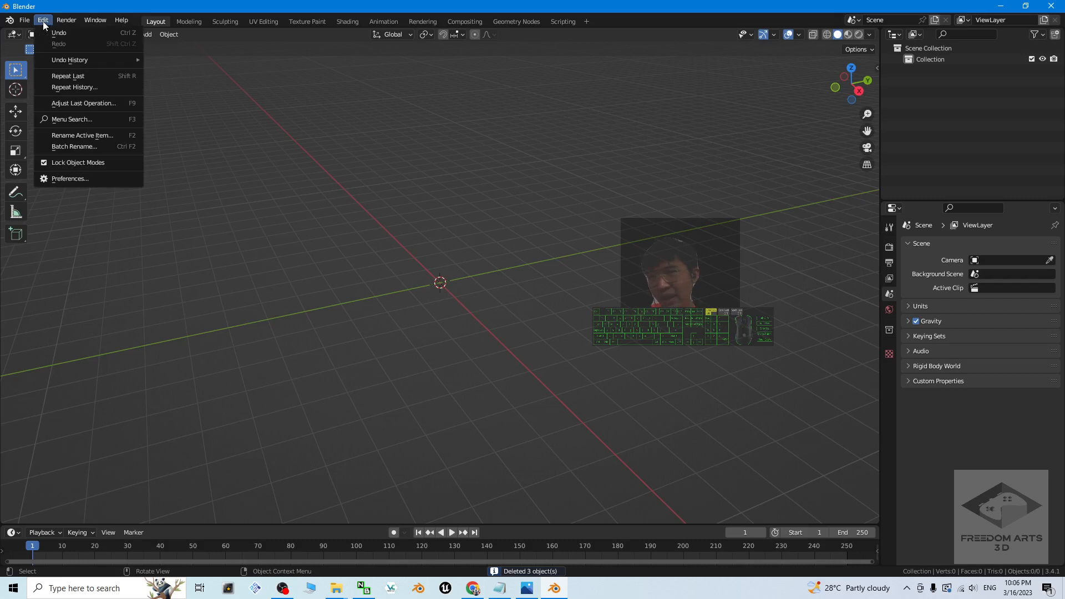
left_click(113, 182)
left_click_drag(196, 30, 481, 84)
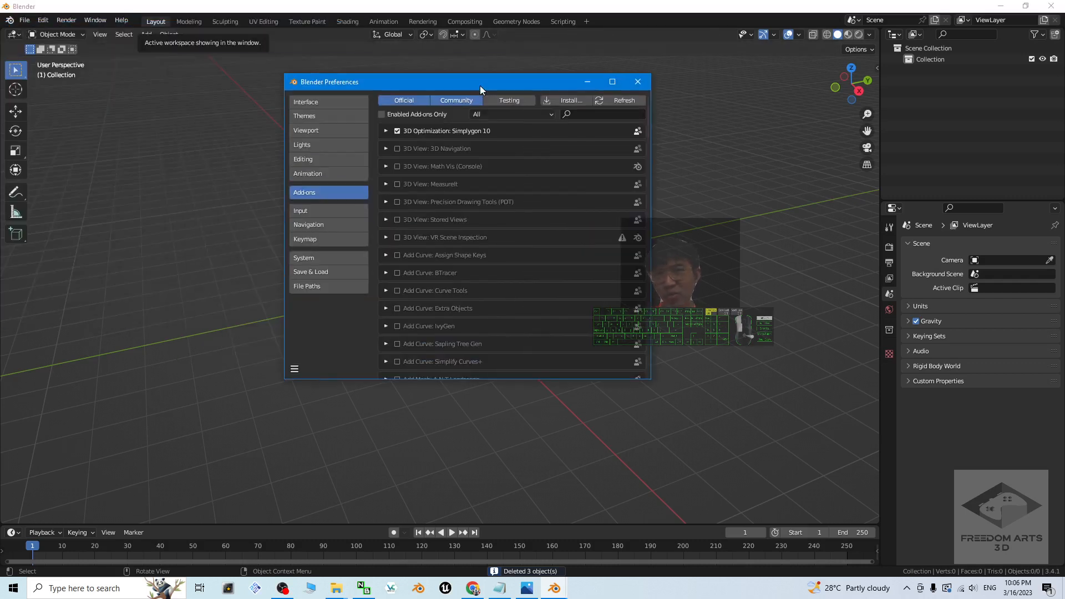
left_click(583, 114)
type("simplygon")
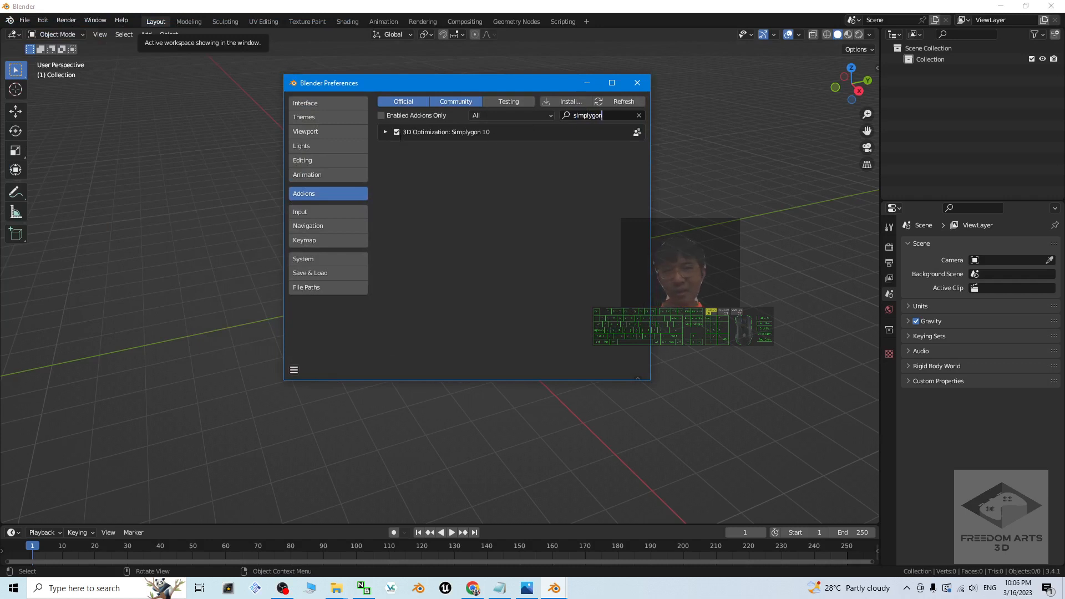
left_click(397, 133)
left_click(397, 132)
left_click(397, 132)
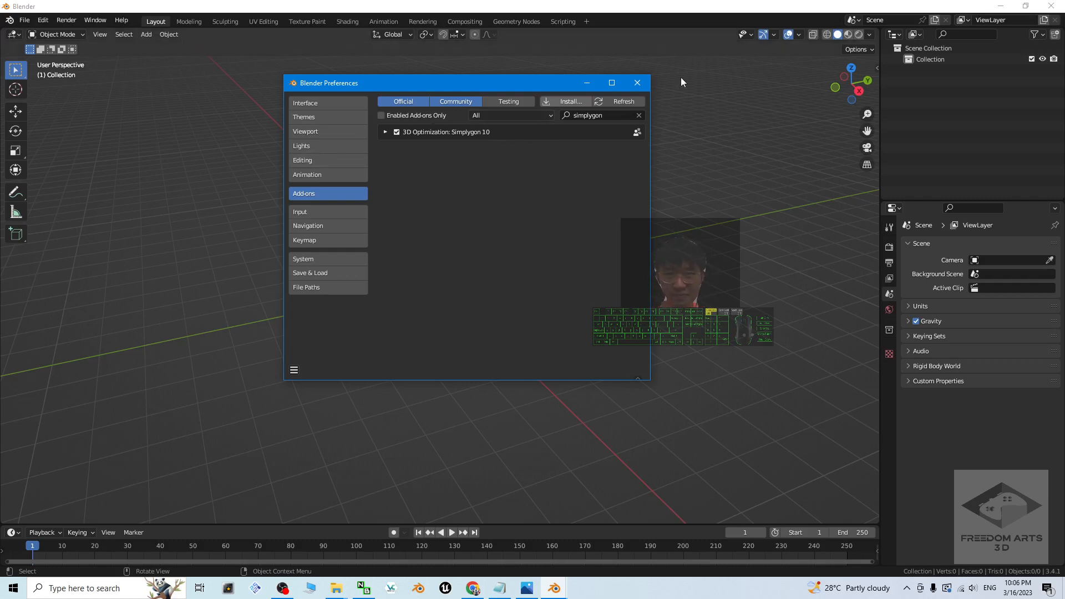
left_click(638, 83)
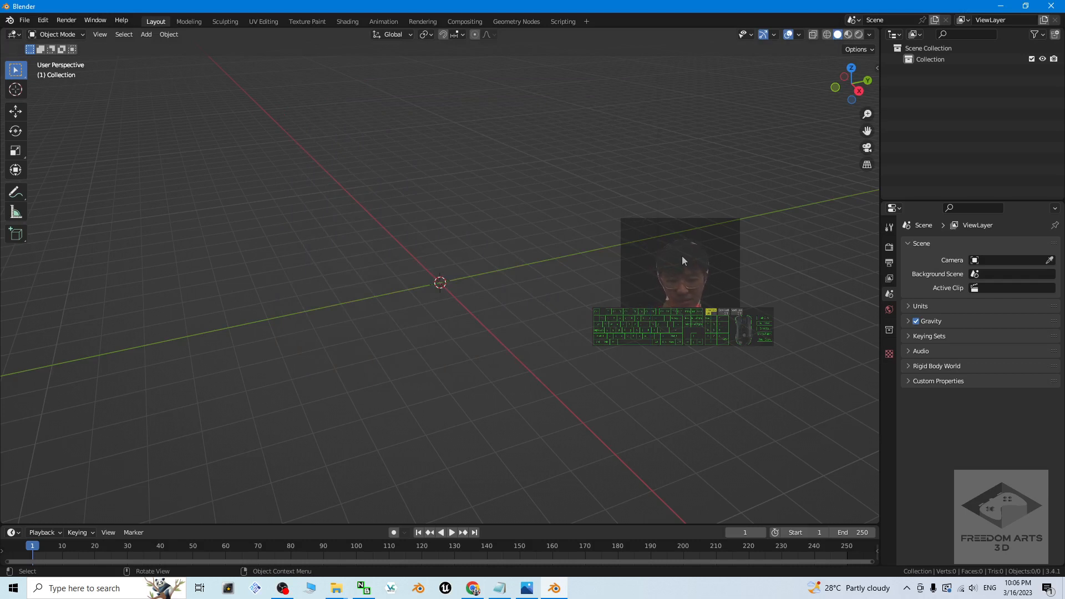
key("n")
left_click(873, 219)
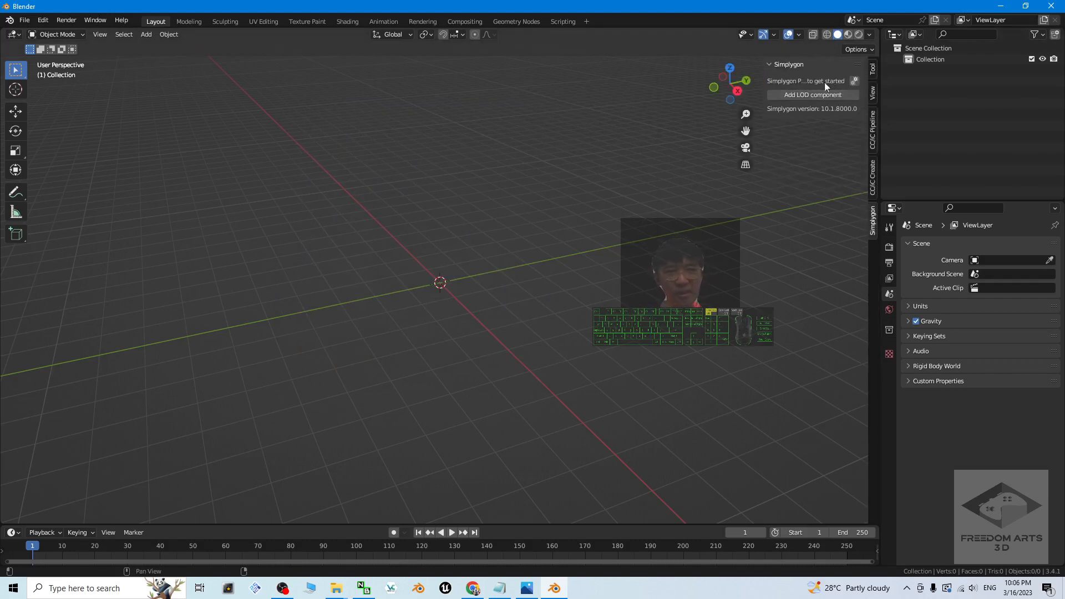
Step: Switch to notes.txt and review the tutorial link and title for installing Simplygon as a Blender plugin
left_click(499, 588)
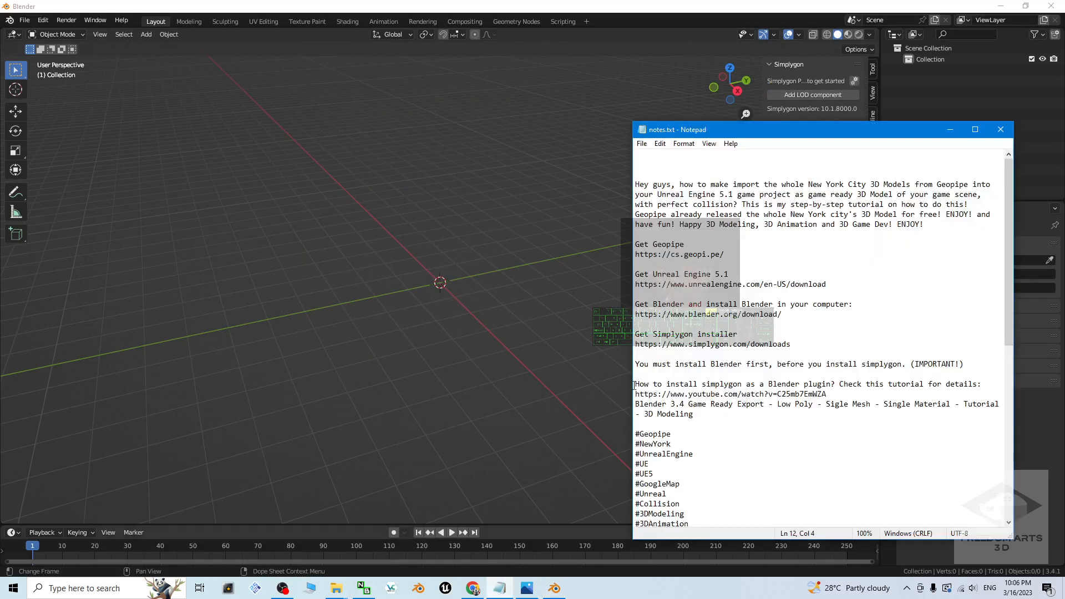
left_click_drag(634, 384, 832, 386)
left_click_drag(950, 388, 977, 385)
left_click_drag(635, 394, 833, 393)
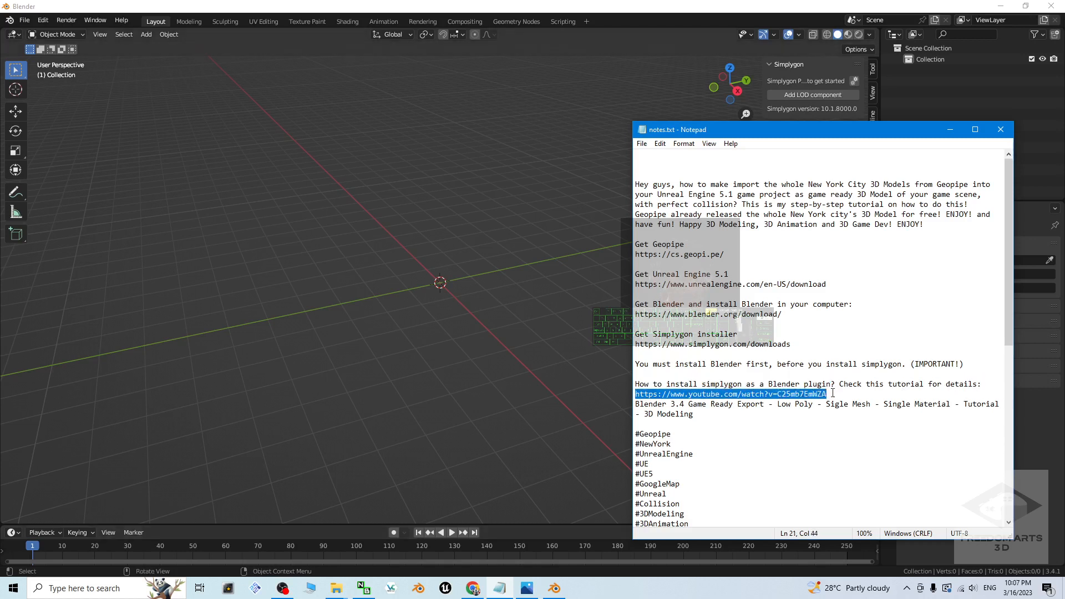
left_click_drag(694, 414, 636, 394)
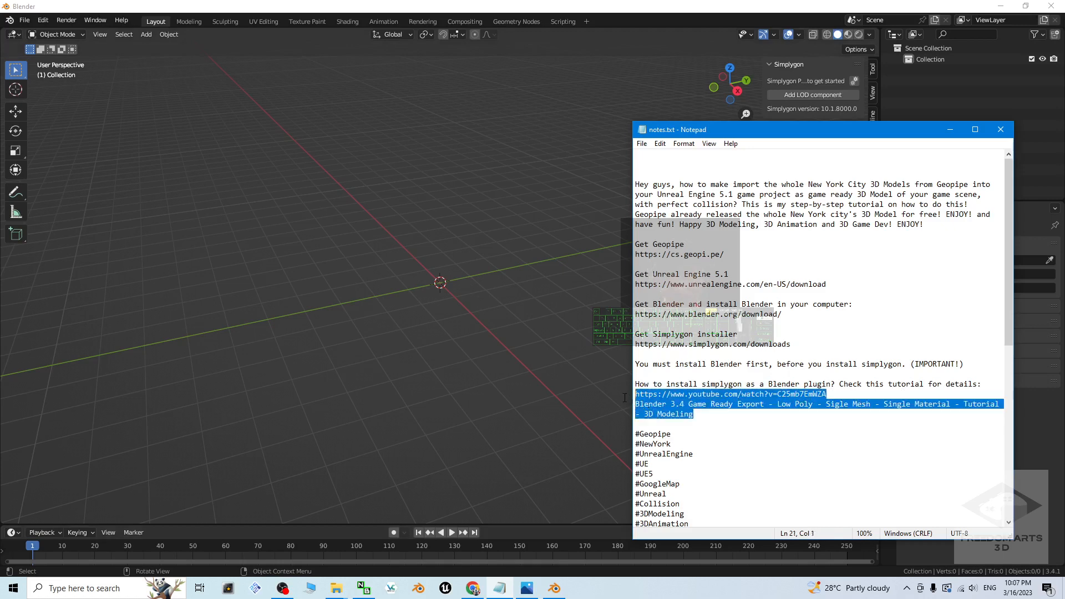
left_click(770, 414)
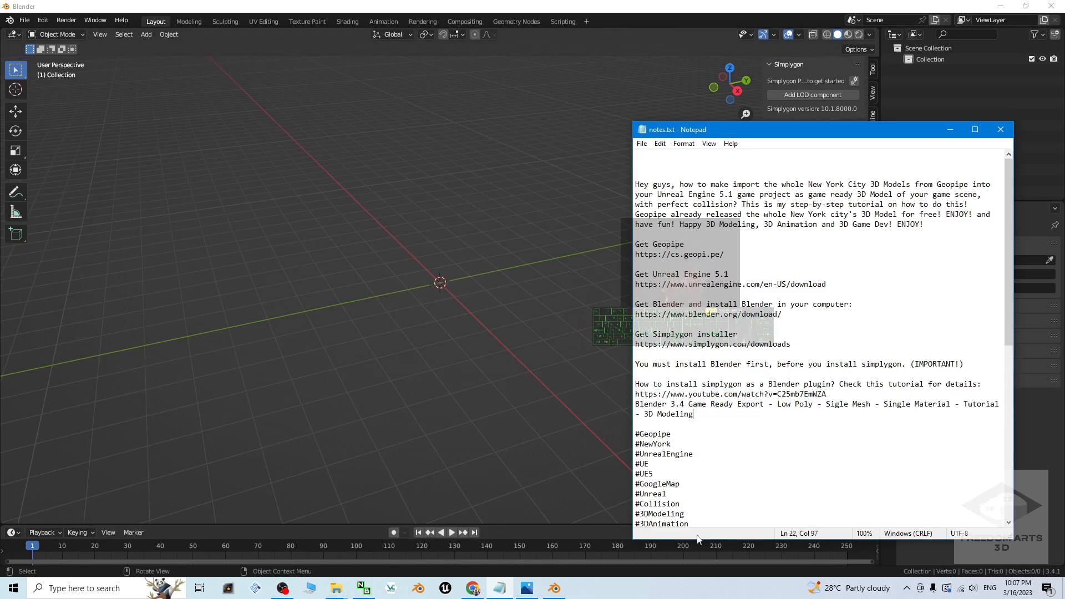
Step: Restore Blender to a smaller window and bring the model_highdetail-2155.fbx folder window in front of it
left_click(778, 83)
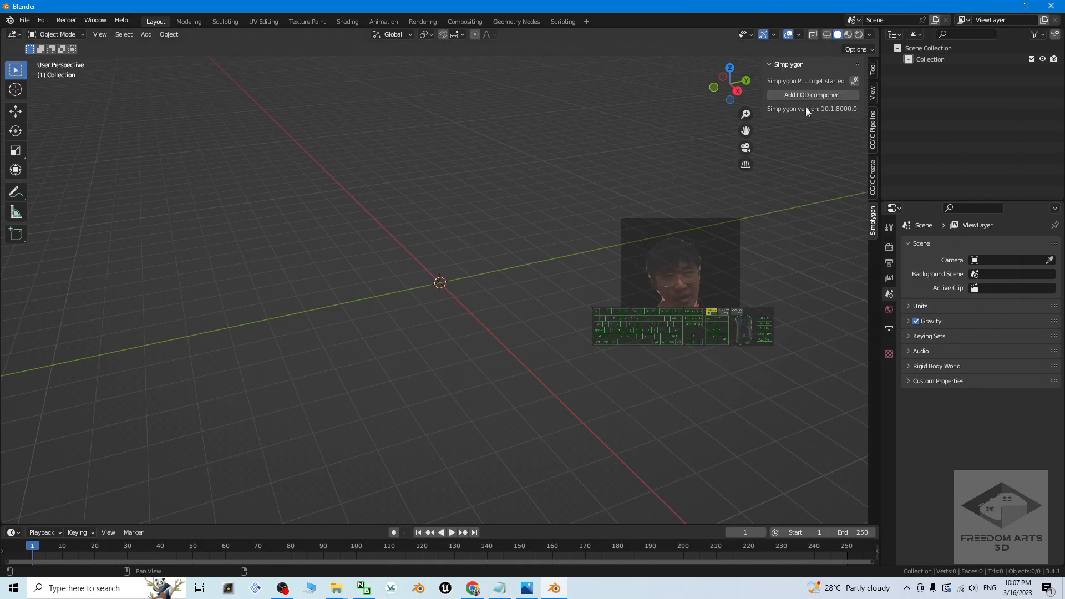
left_click_drag(472, 5, 634, 29)
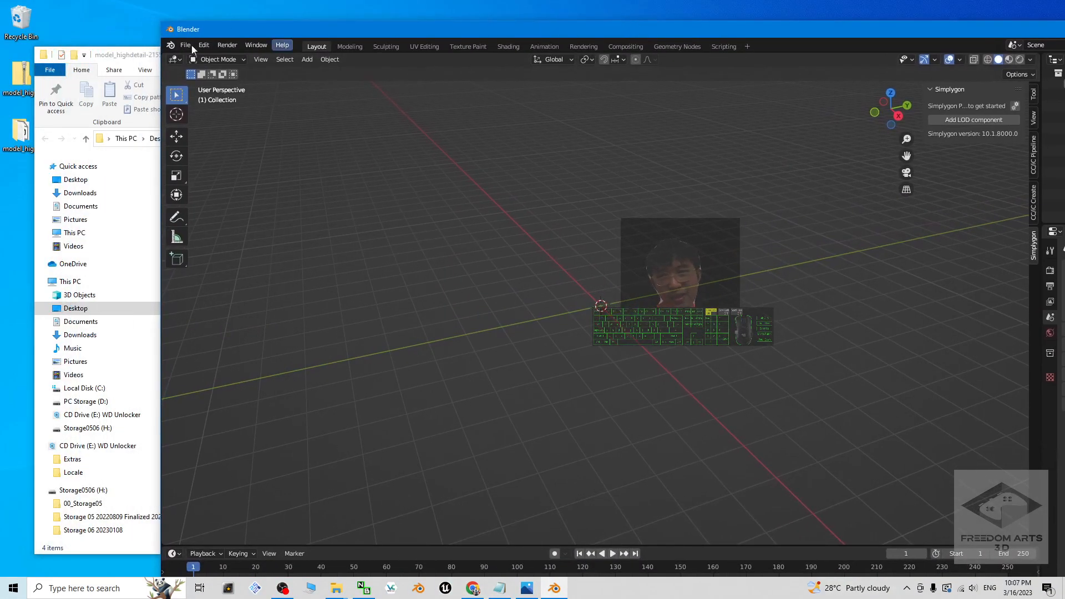
left_click_drag(135, 60, 127, 66)
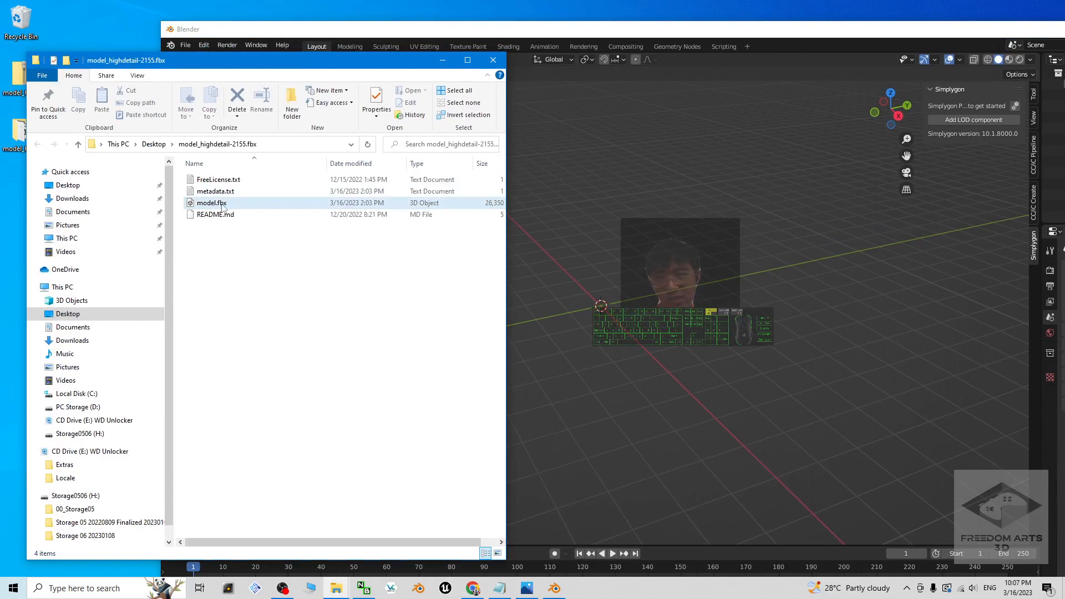
Step: Import model.fbx from the Desktop folder model_highdetail-2155.fbx as an FBX and maximize the Blender window
left_click_drag(366, 36, 469, 40)
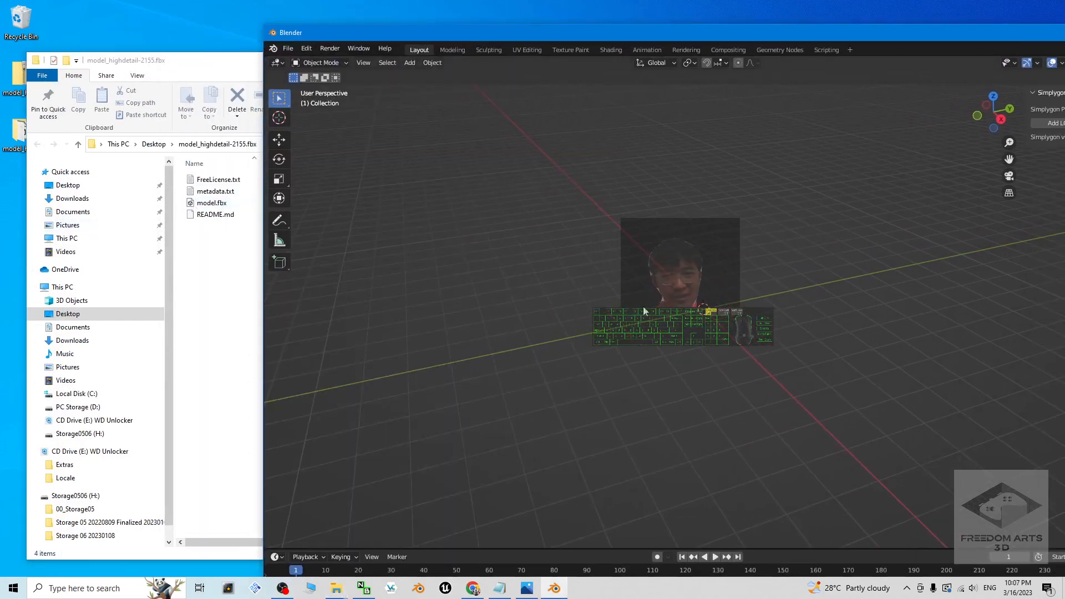
left_click(287, 49)
mouse_move(355, 198)
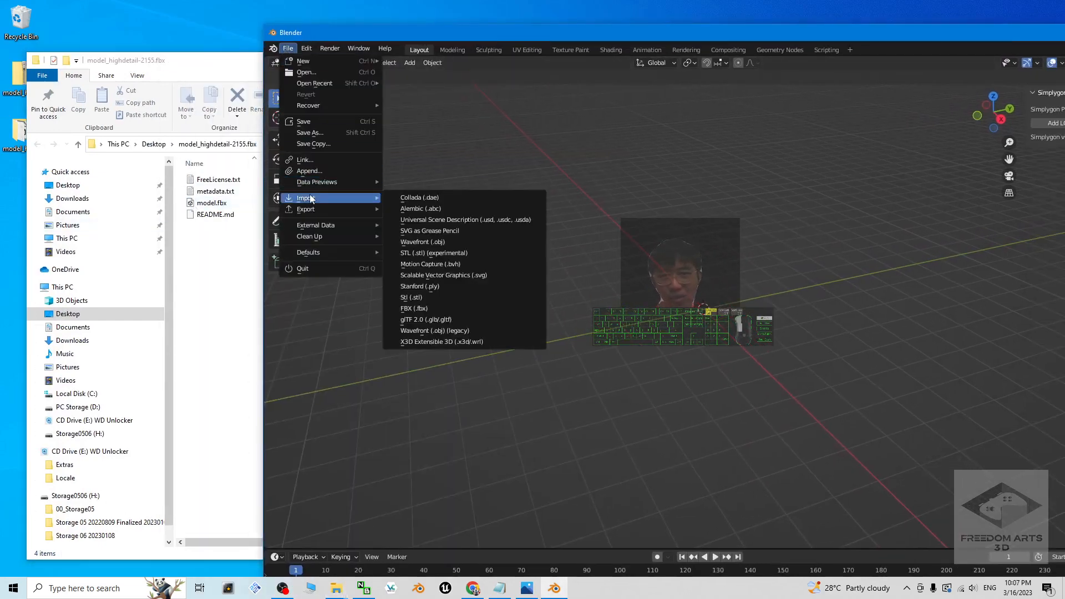
left_click(425, 309)
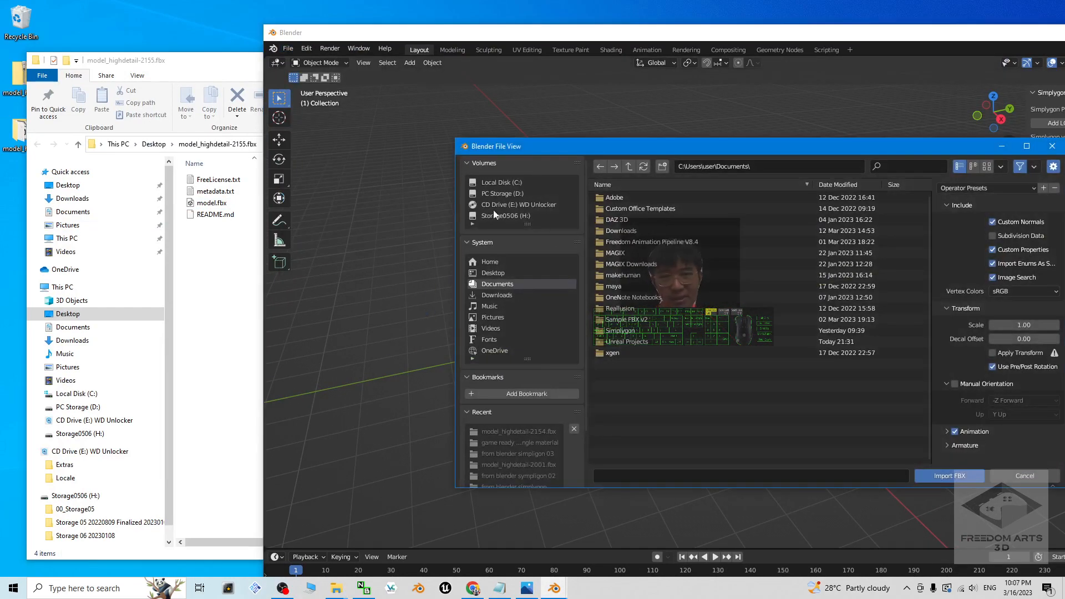
left_click(495, 272)
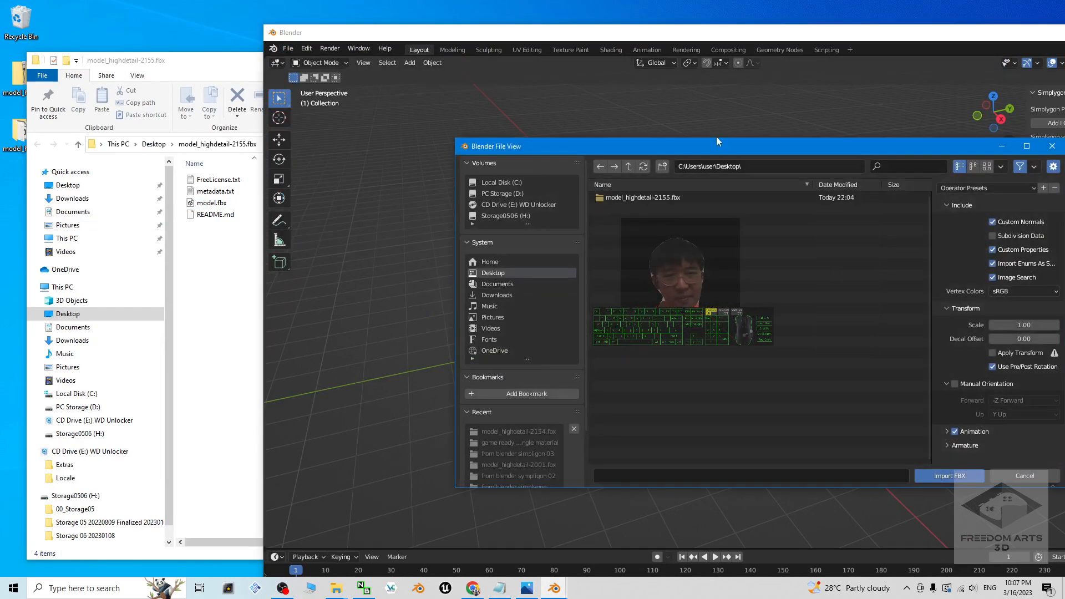
double_click(626, 199)
double_click(608, 199)
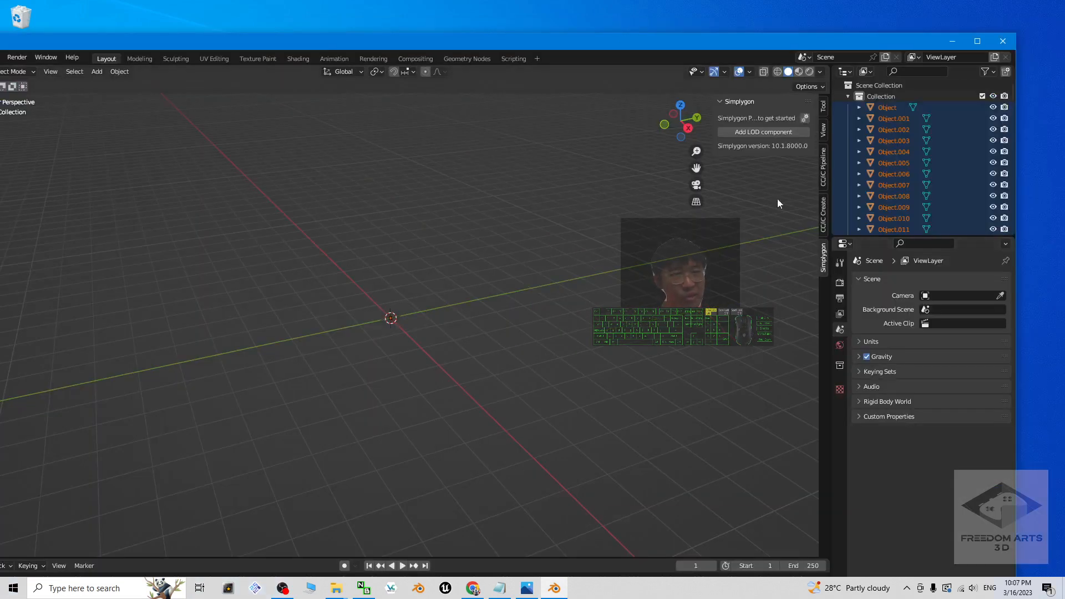
left_click_drag(669, 43, 784, 2)
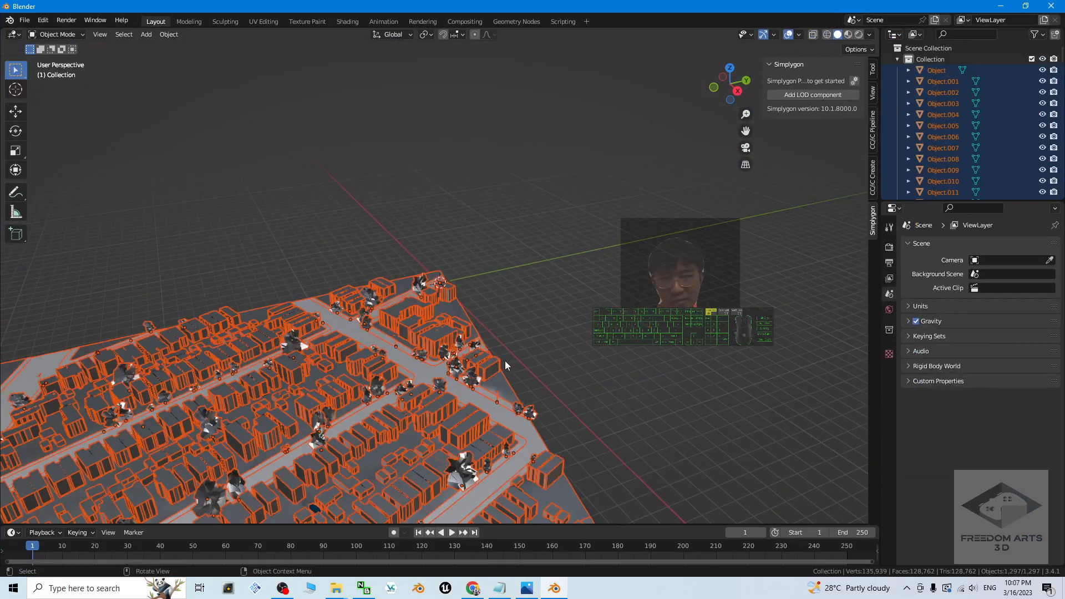
Step: Clear the selection and examine the imported city in Material Preview shading, from an overview down to individual buildings
middle_click_drag(387, 389, 504, 284, "shift")
scroll(504, 284, "down", 5)
scroll(505, 284, "up", 2)
middle_click_drag(382, 377, 498, 334, "shift")
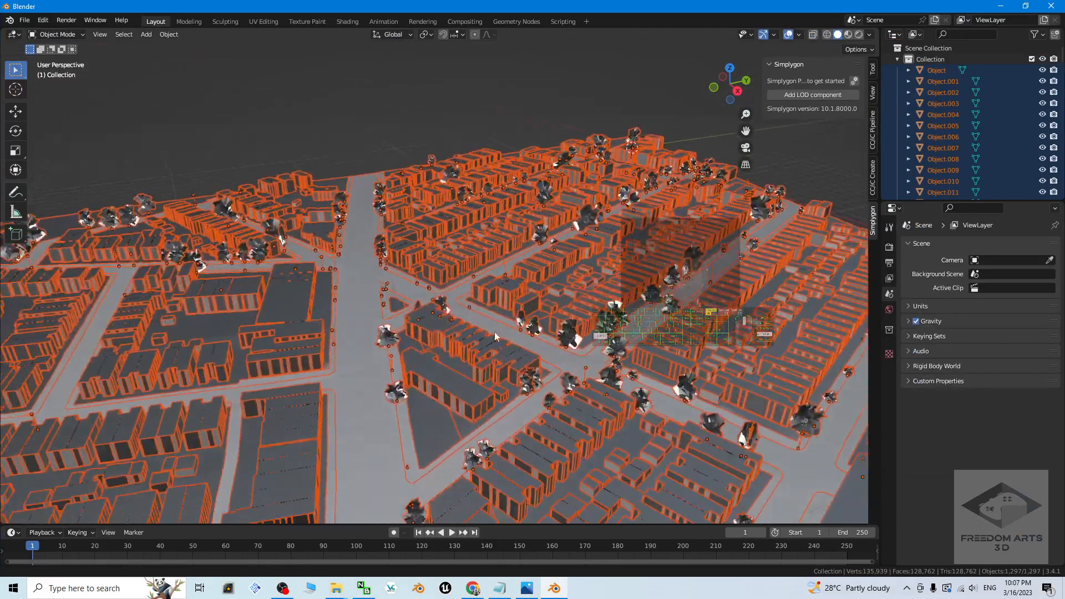
scroll(498, 334, "down", 7)
scroll(498, 334, "up", 6)
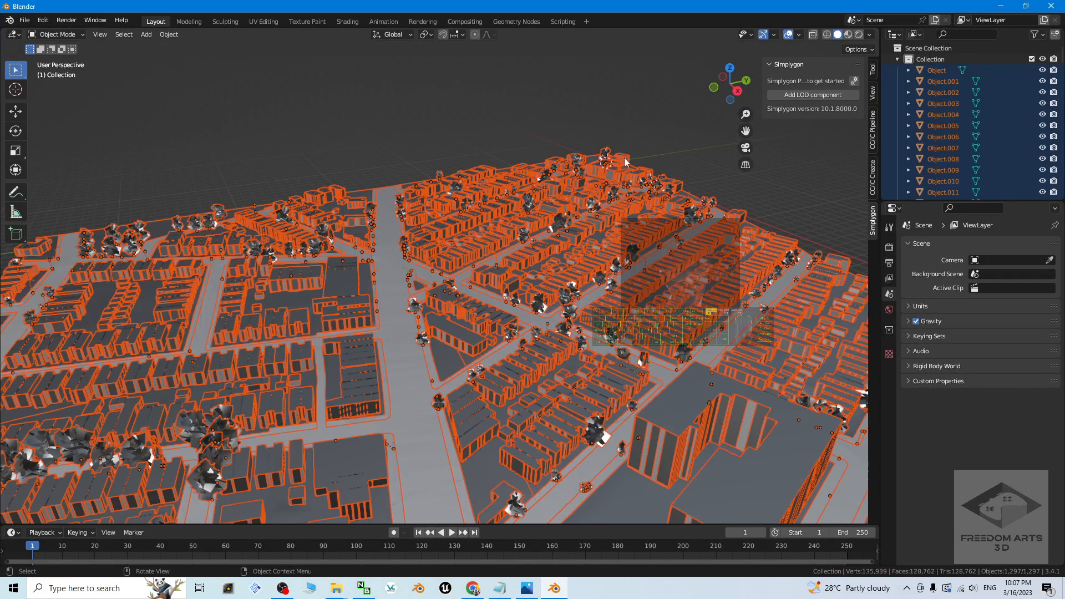
left_click(818, 180)
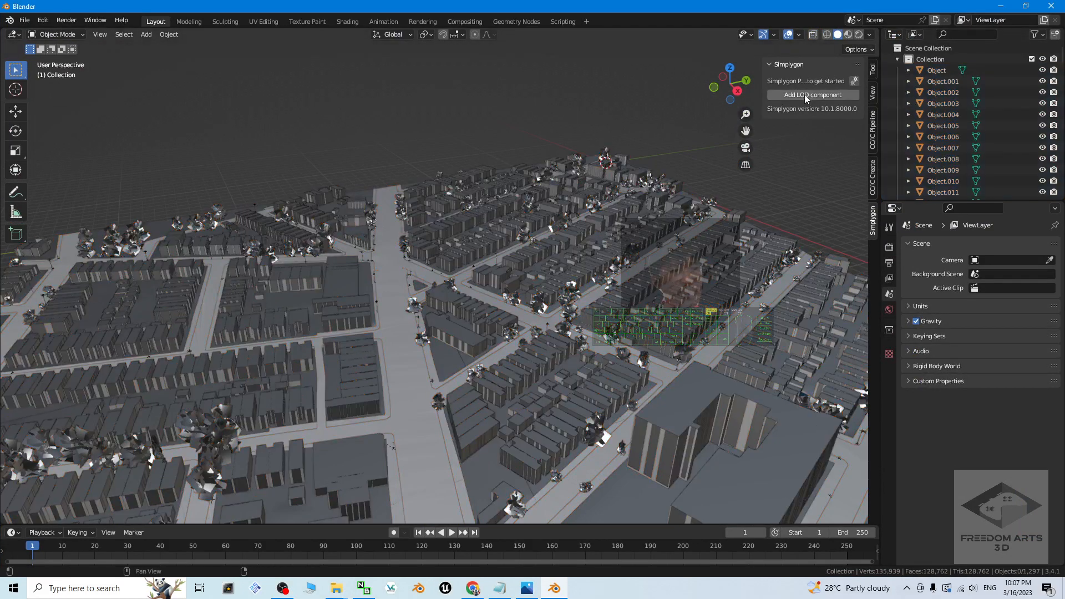
left_click(848, 36)
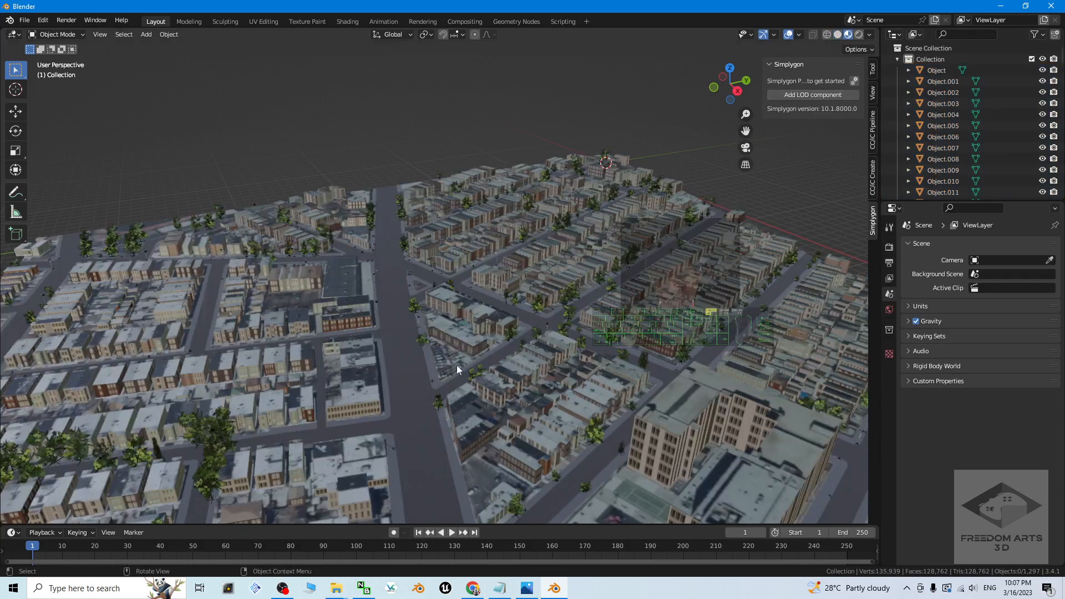
scroll(464, 364, "up", 6)
scroll(746, 355, "down", 7)
scroll(430, 381, "up", 5)
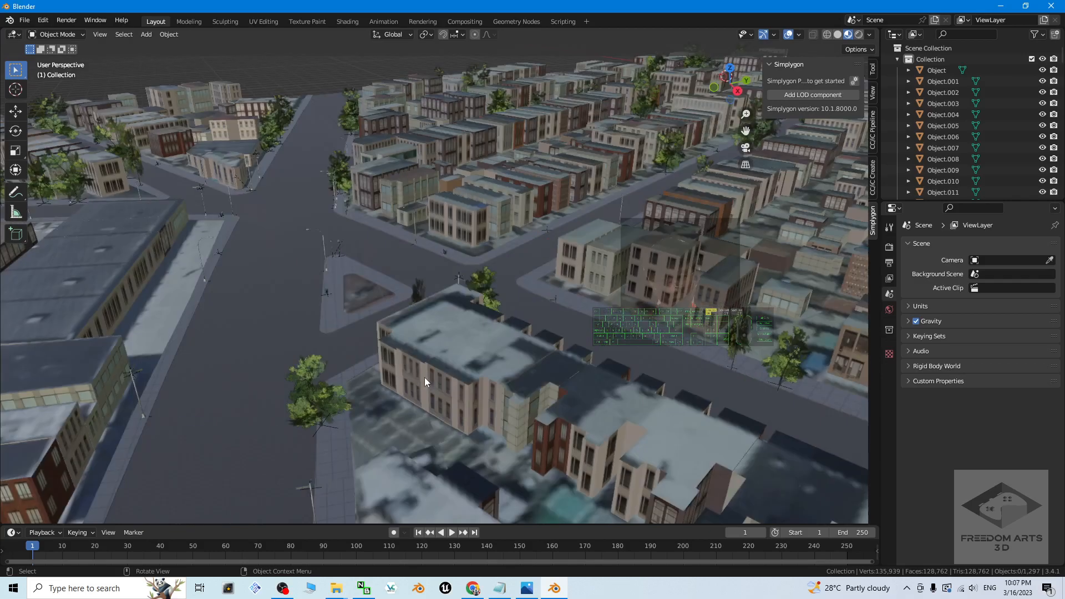
scroll(611, 237, "down", 6)
middle_click_drag(384, 374, 425, 363)
Step: Select several building and street meshes one after another to examine how the city is divided into objects
left_click(402, 351)
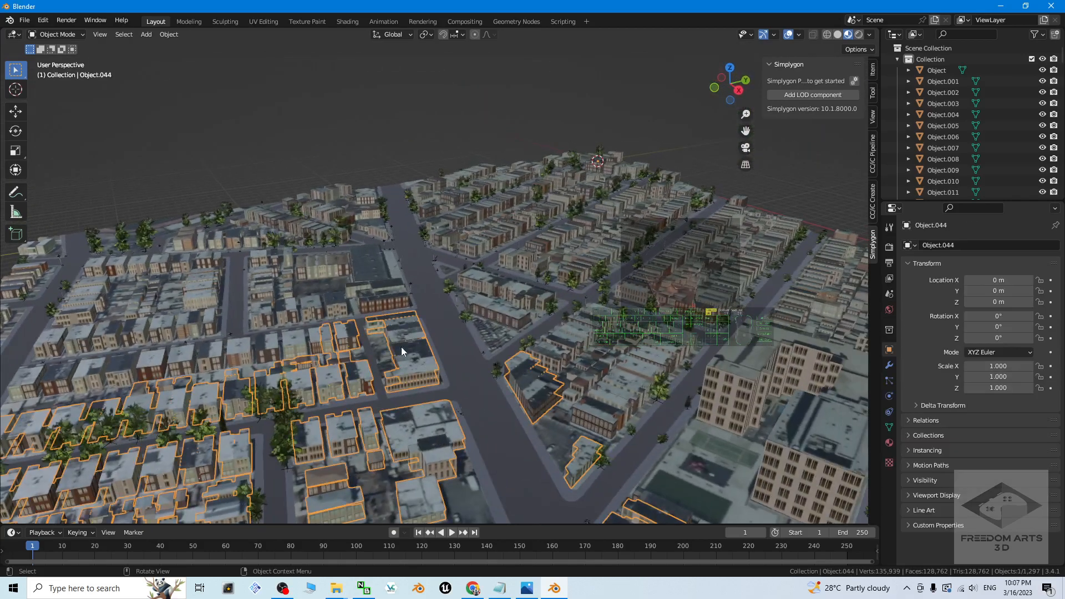
left_click(346, 296)
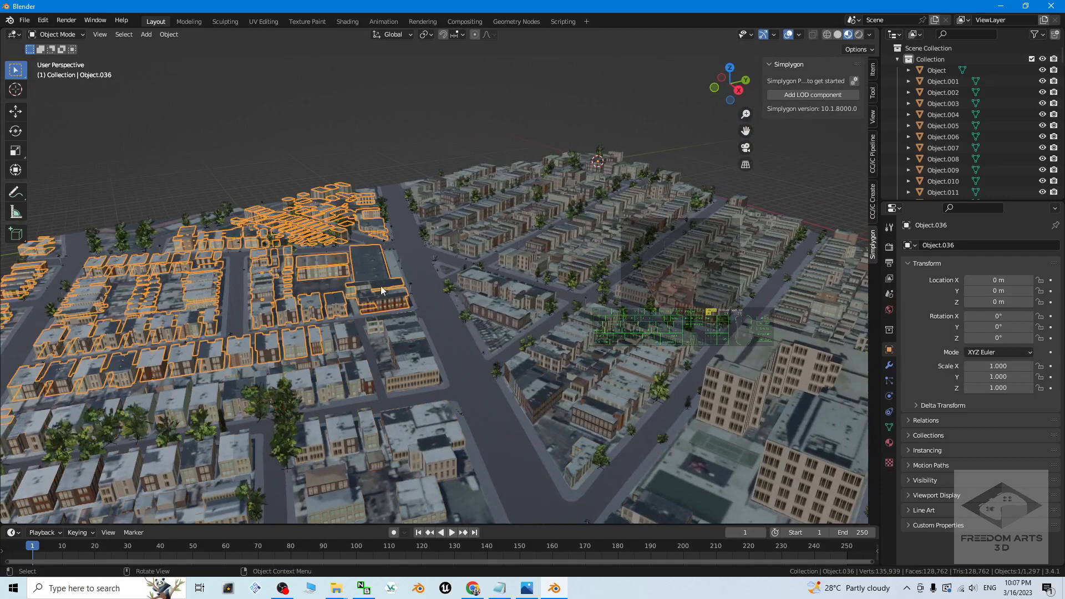
left_click(480, 285)
left_click(473, 278)
scroll(472, 297, "up", 8)
scroll(508, 278, "down", 8)
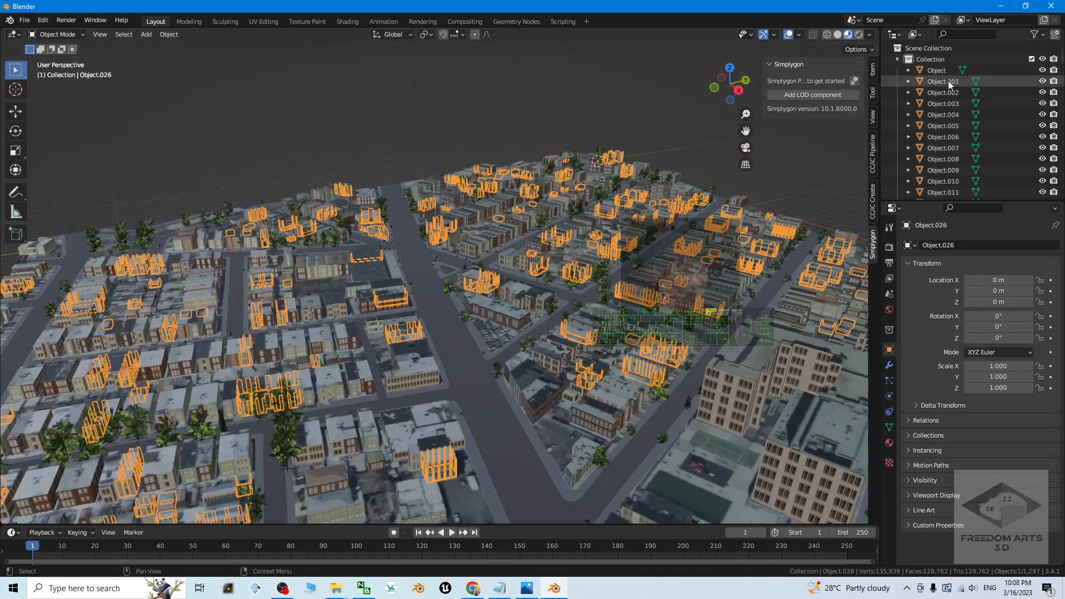
left_click(478, 375)
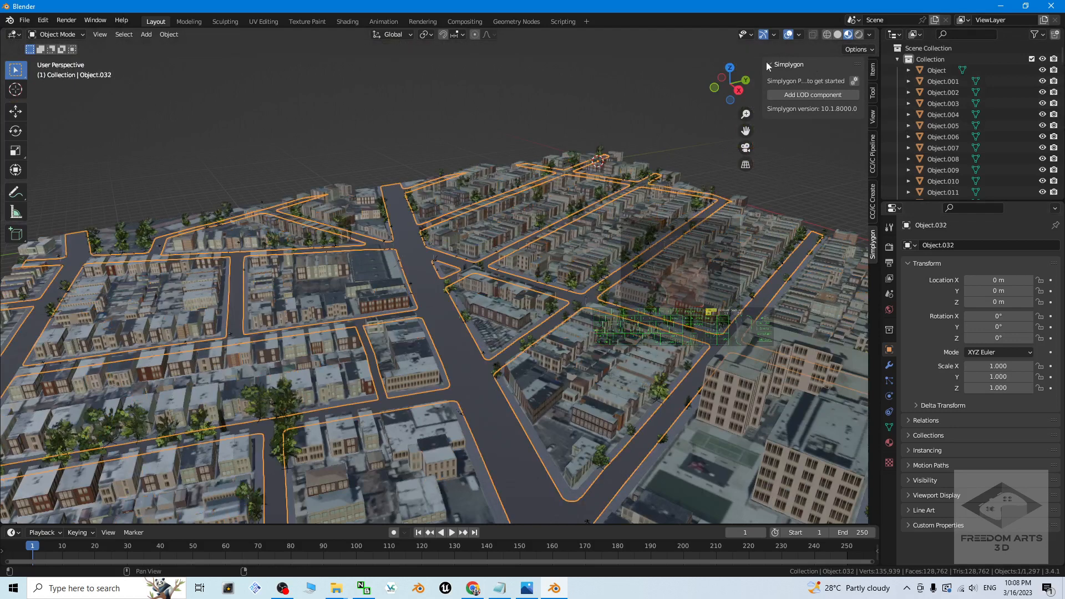
Step: Add the basic Simplygon LOD component "Aggregation with material baking"
left_click(804, 96)
mouse_move(759, 108)
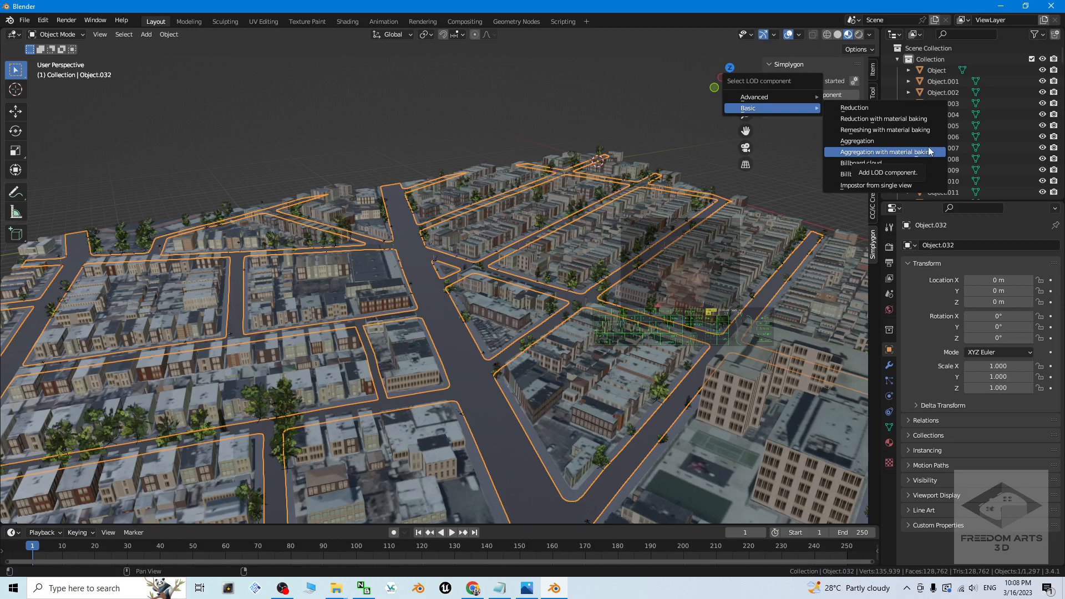
left_click(899, 153)
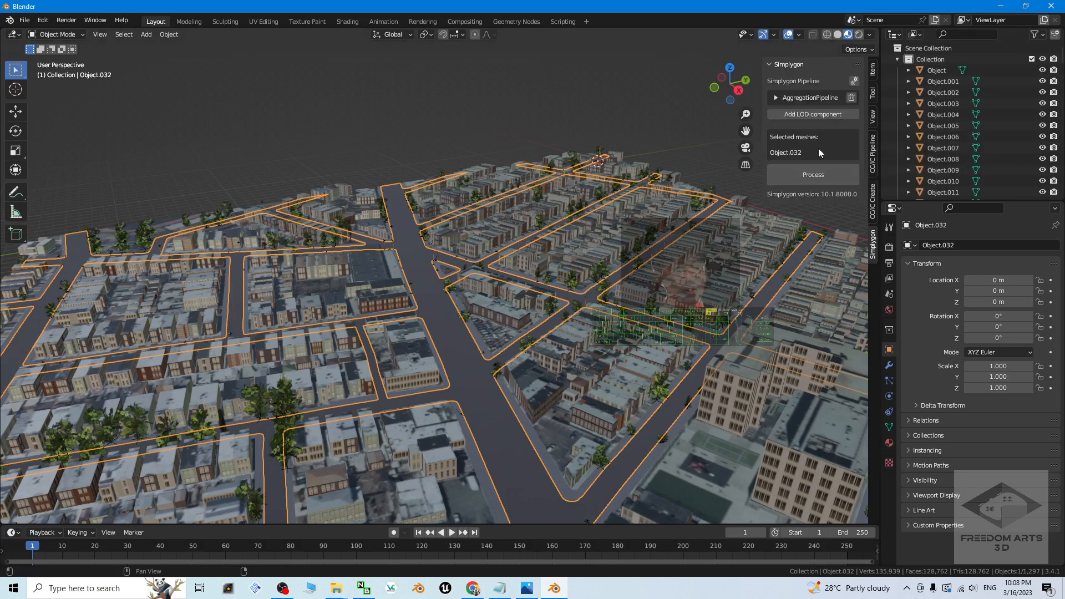
Step: Select the range from Object through Object.431 in the outliner and process it with the Simplygon aggregation pipeline
left_click(941, 70)
left_click_drag(1061, 59, 1064, 240)
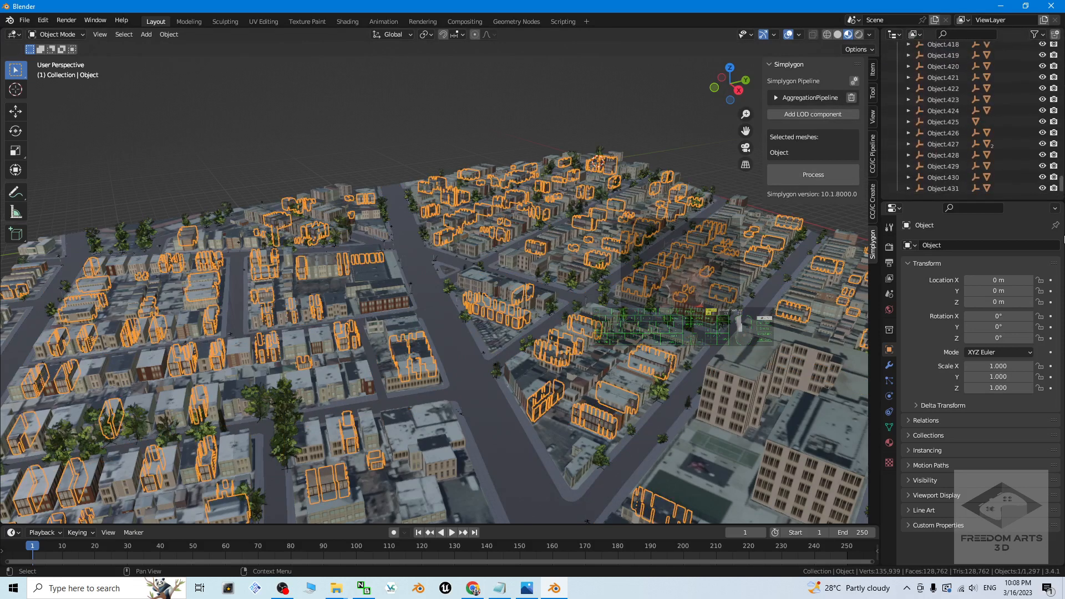
left_click(949, 188, "shift")
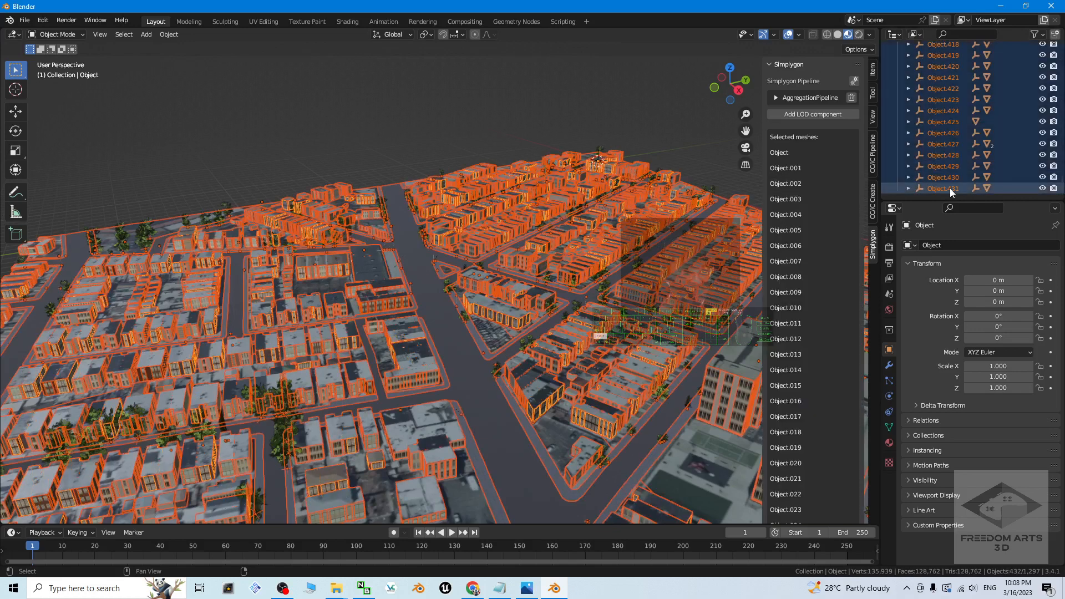
scroll(555, 266, "down", 4)
scroll(506, 286, "up", 4)
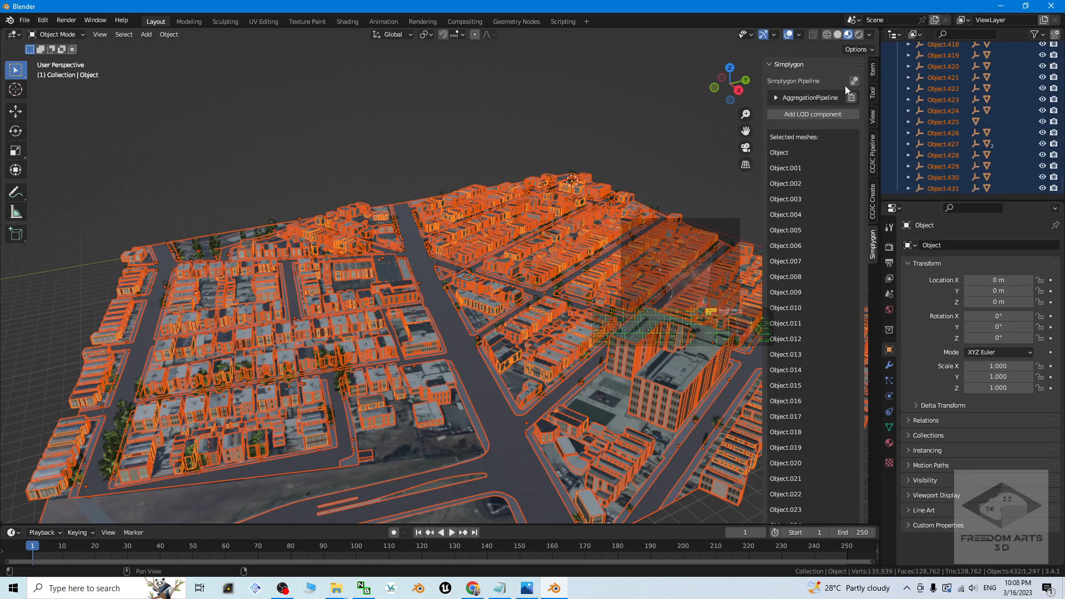
left_click_drag(865, 203, 865, 457)
left_click(809, 495)
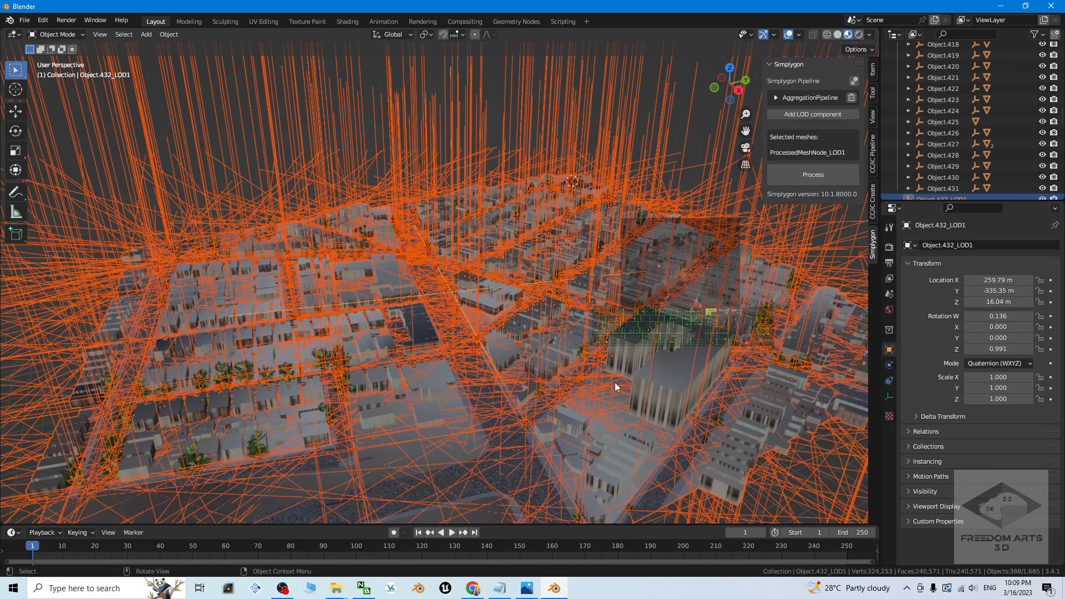
Step: Examine the processed city mesh and its baked textures, and check the texture width and height in the aggregation pipeline's output material settings
scroll(666, 405, "down", 4)
scroll(667, 405, "up", 6)
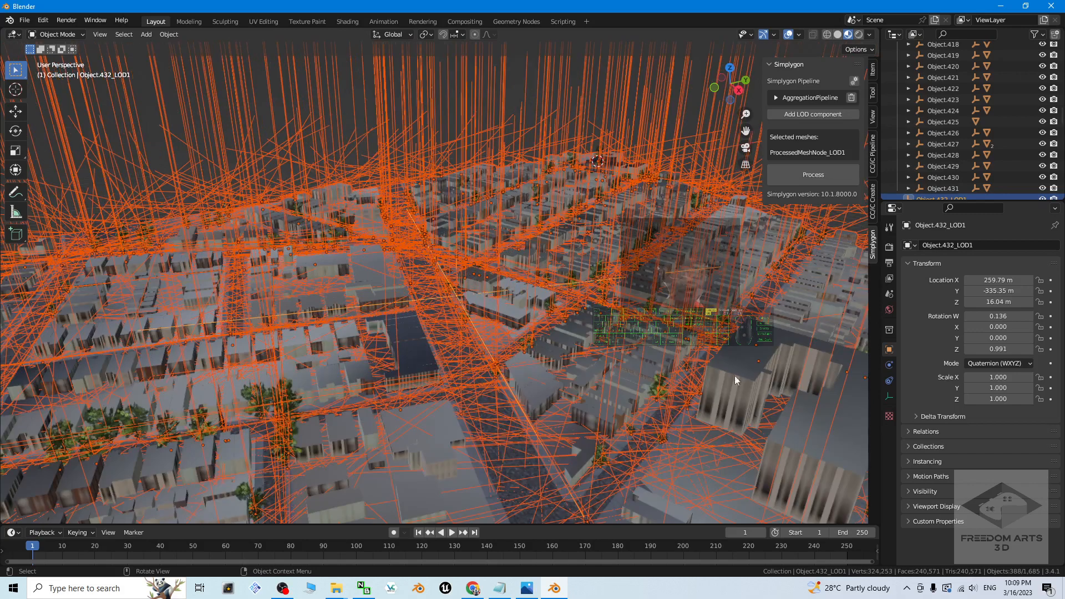
scroll(613, 398, "down", 4)
scroll(613, 398, "up", 4)
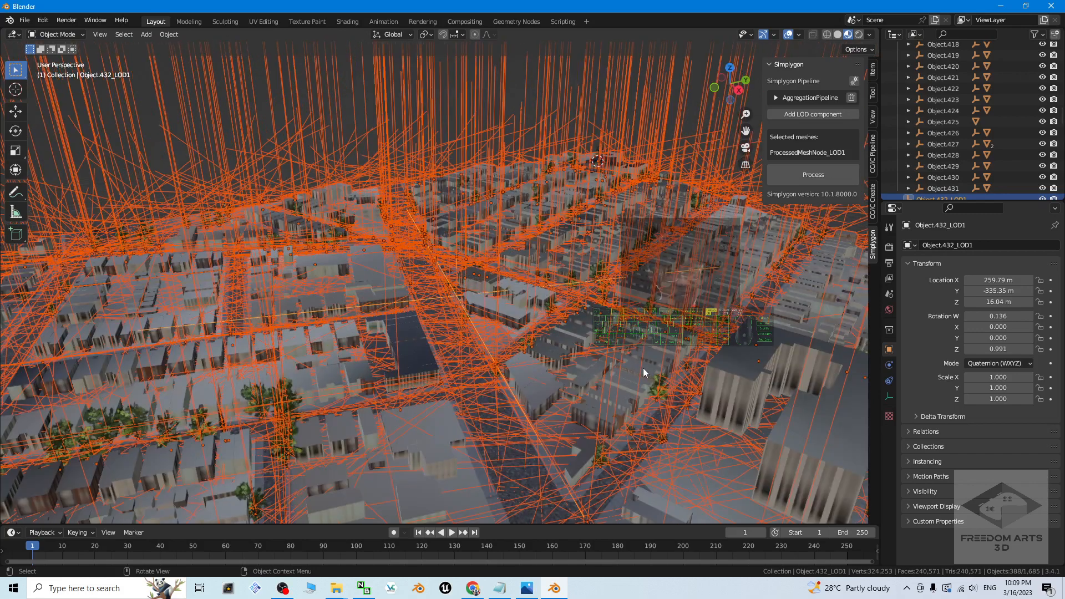
left_click(776, 98)
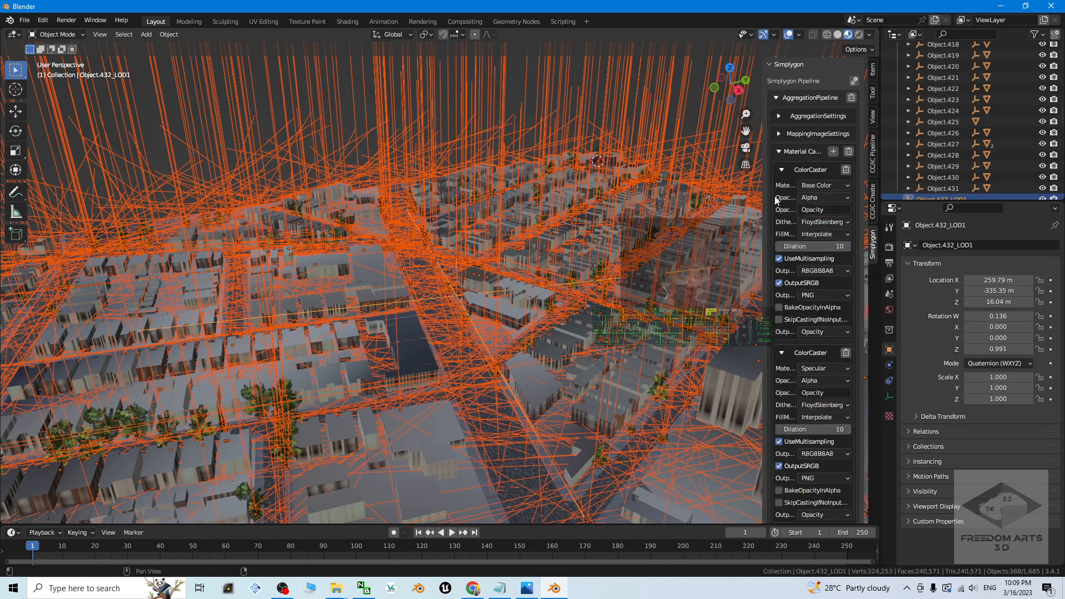
left_click(779, 135)
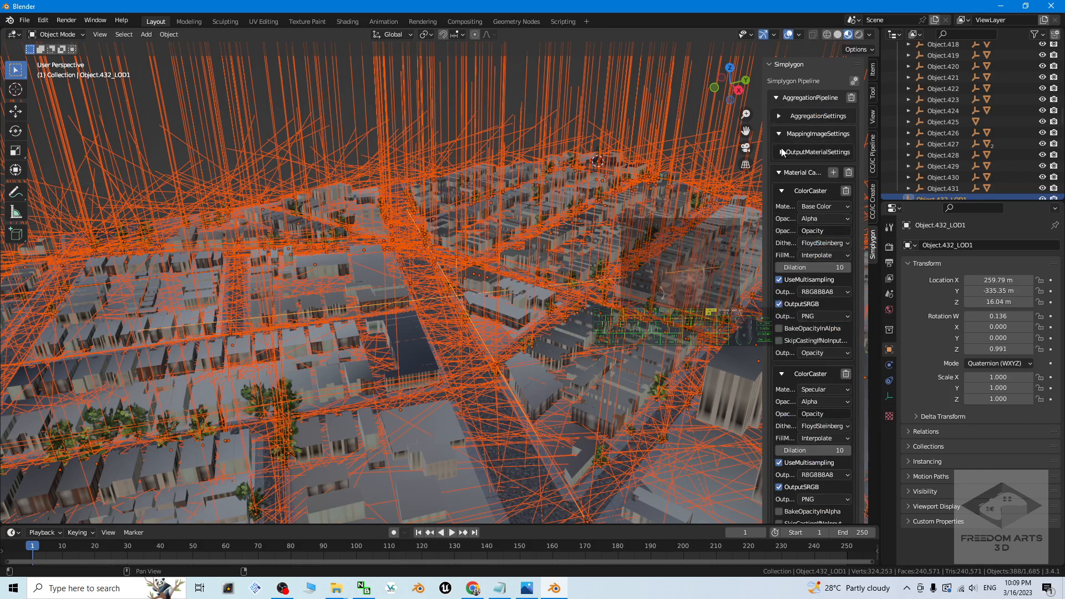
left_click(782, 152)
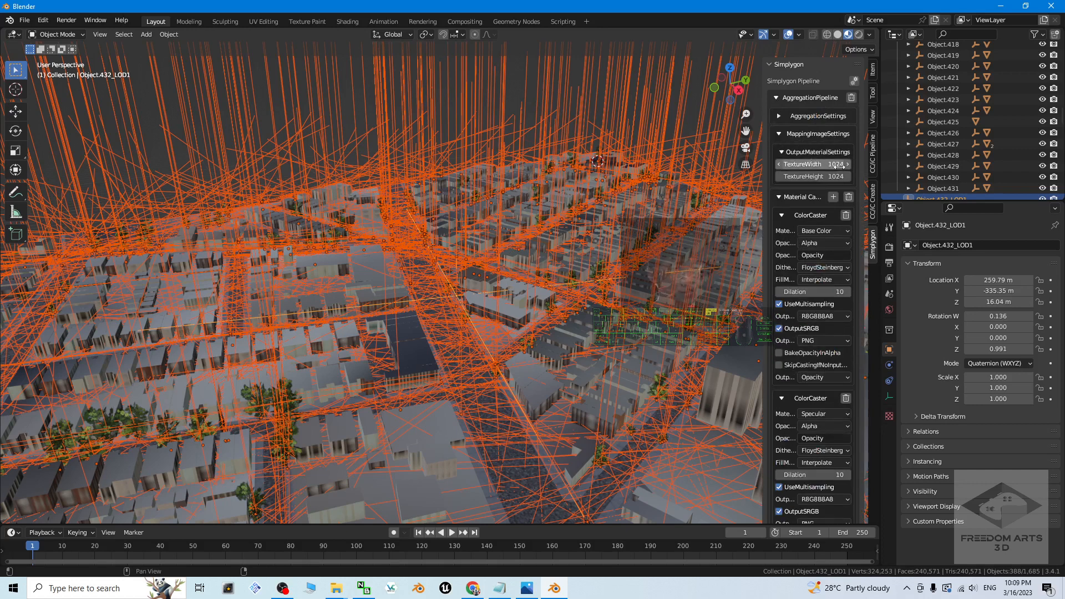
scroll(597, 359, "up", 8)
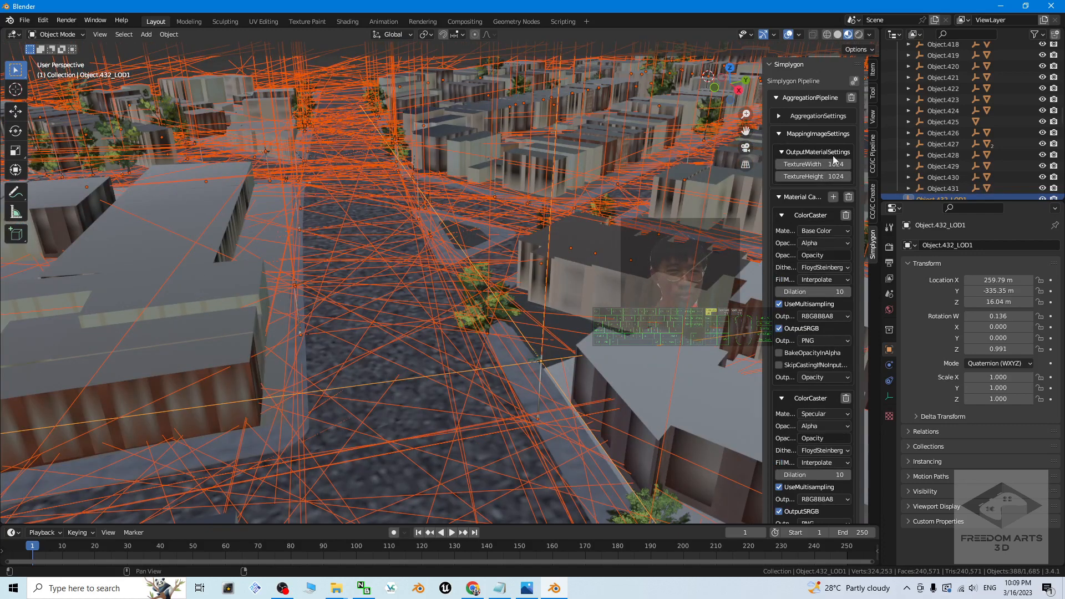
scroll(608, 282, "down", 8)
scroll(609, 285, "down", 3)
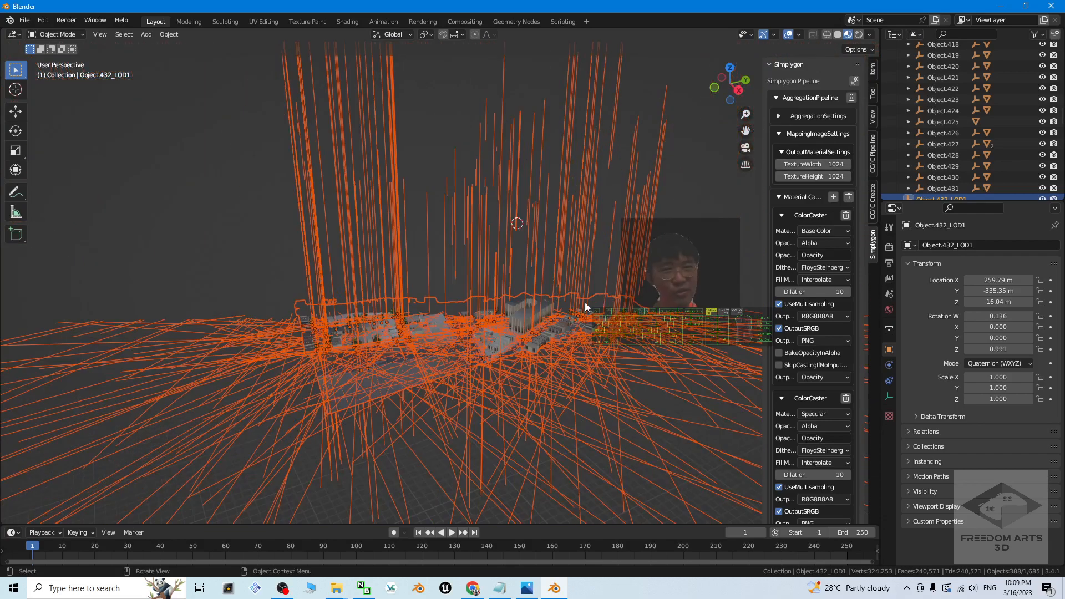
scroll(584, 302, "up", 5)
Step: Close Blender without saving the scene and launch Blender 3.4 again
left_click(1052, 6)
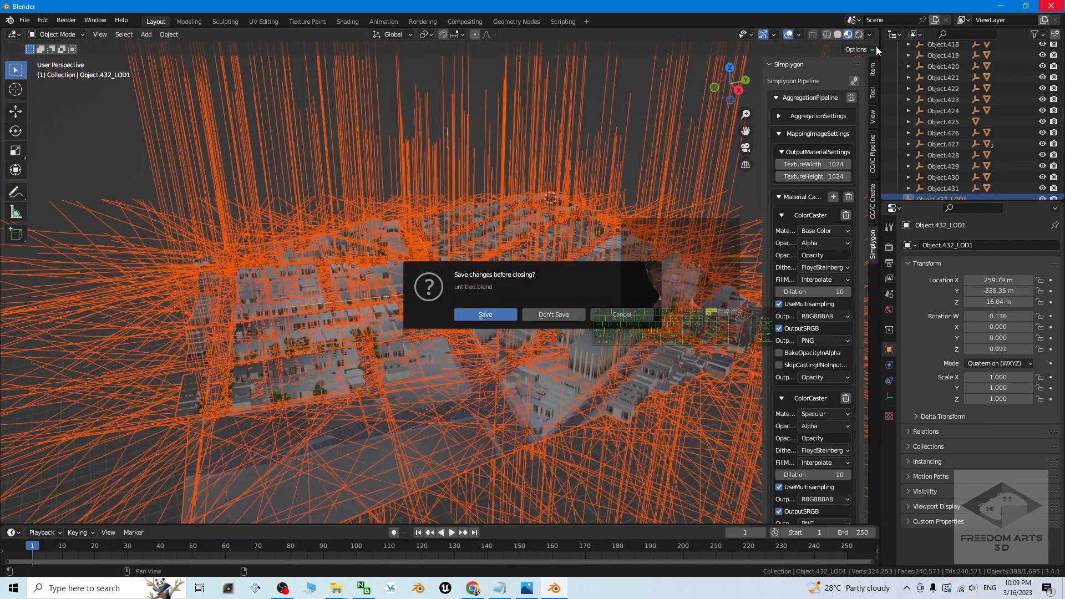
left_click(553, 314)
left_click(71, 589)
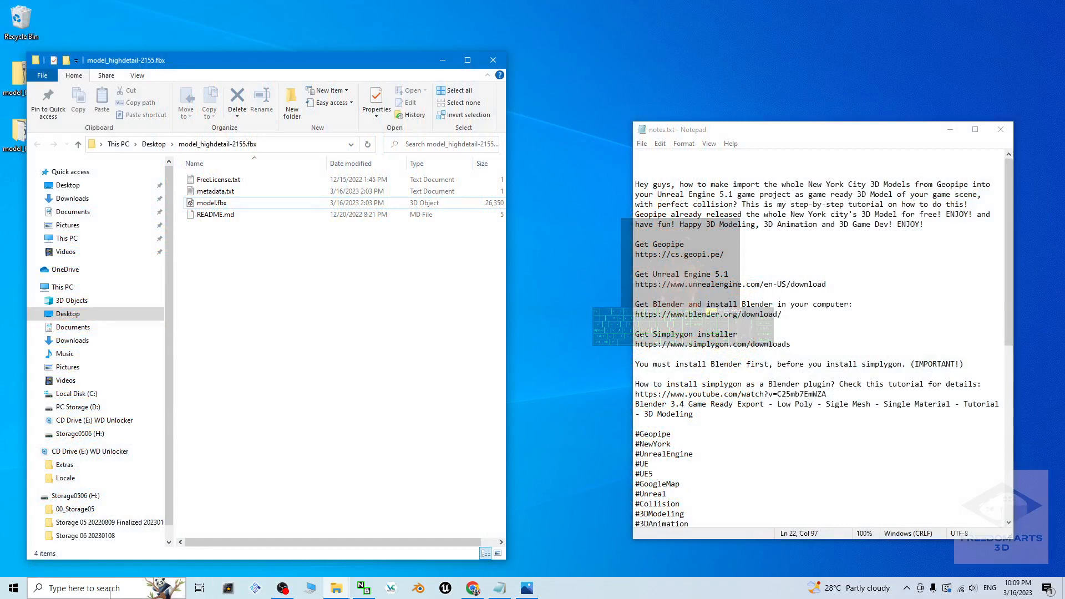
type("blender")
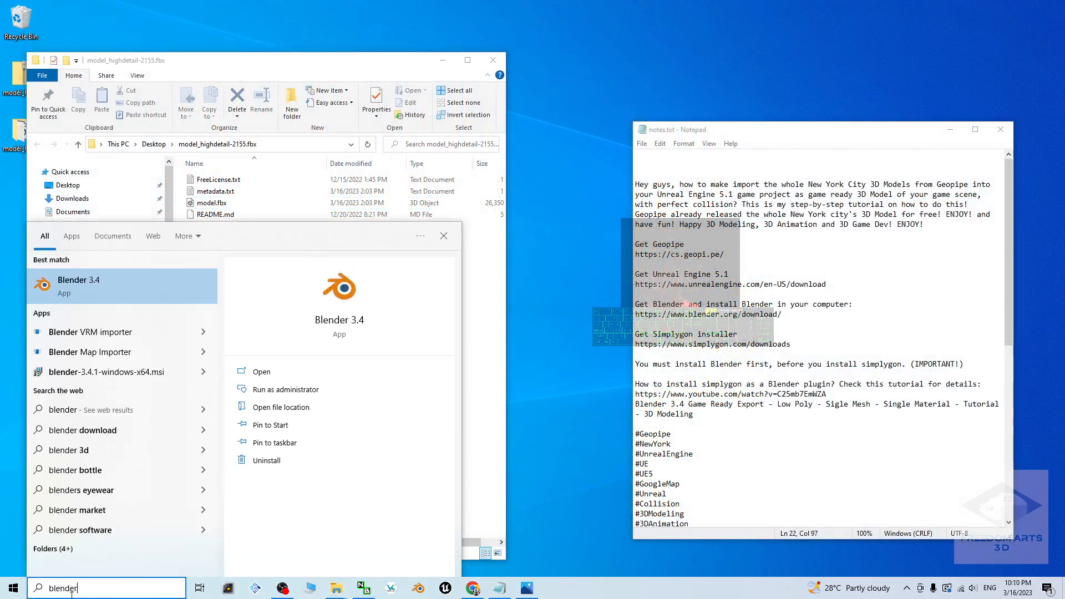
left_click(79, 287)
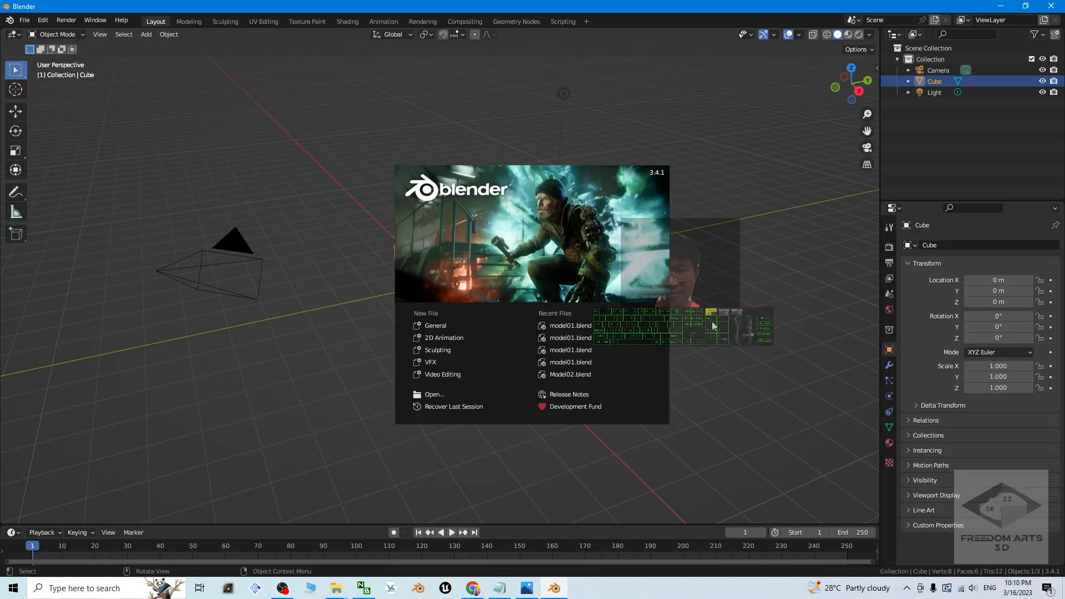
Step: Dismiss the splash screen and delete all default objects from the new scene
left_click(157, 231)
left_click_drag(206, 242, 632, 420)
key("Delete")
Step: Import model.fbx from the model_highdetail-2155.fbx folder on the Desktop as FBX
left_click_drag(743, 6, 642, 60)
left_click(362, 81)
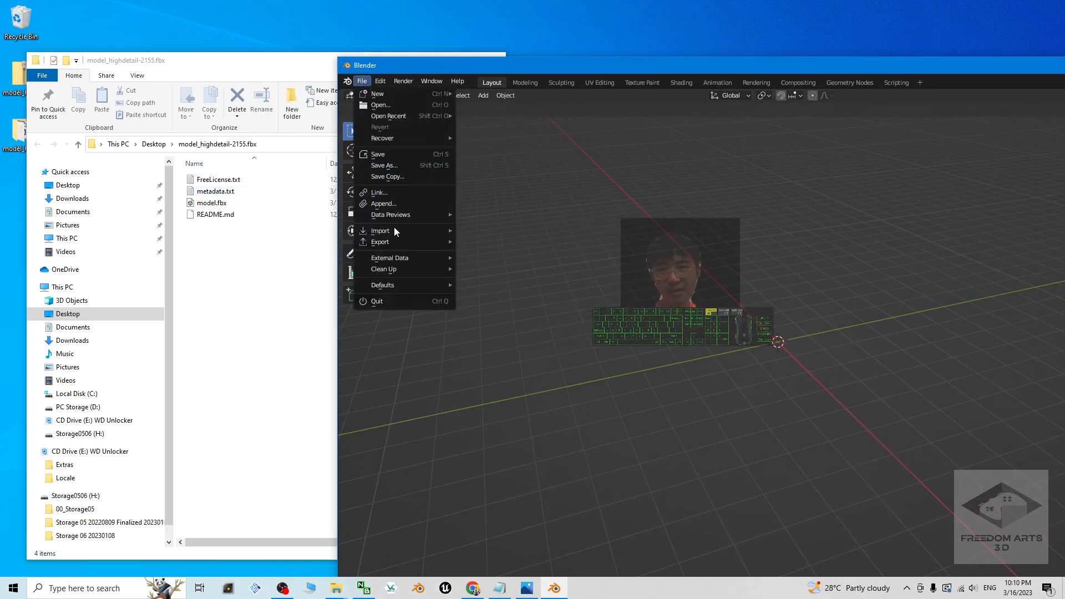
mouse_move(395, 231)
left_click(537, 343)
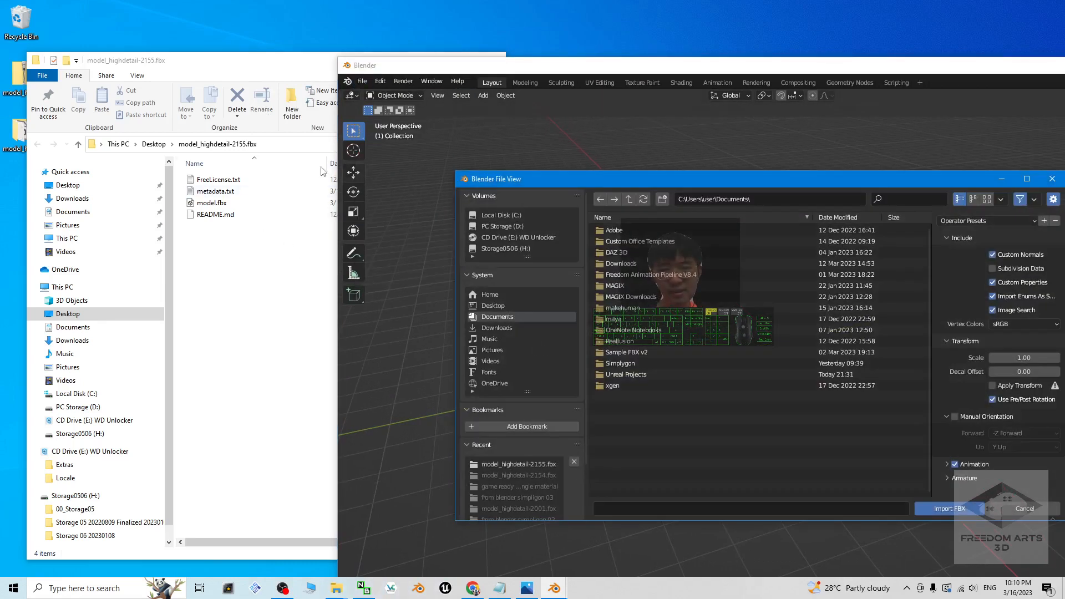
left_click(492, 305)
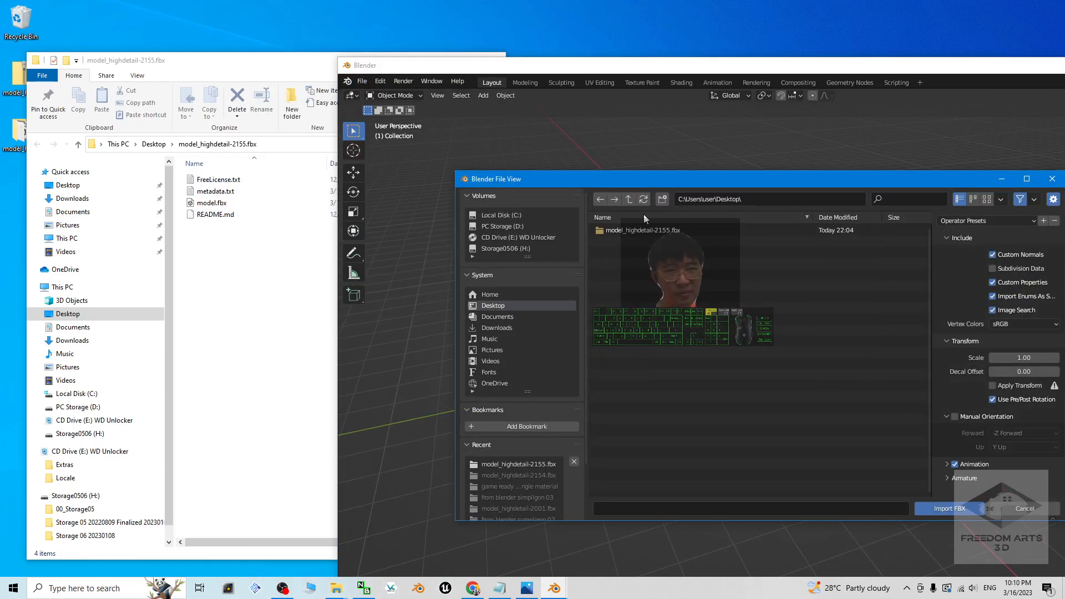
double_click(630, 230)
double_click(611, 228)
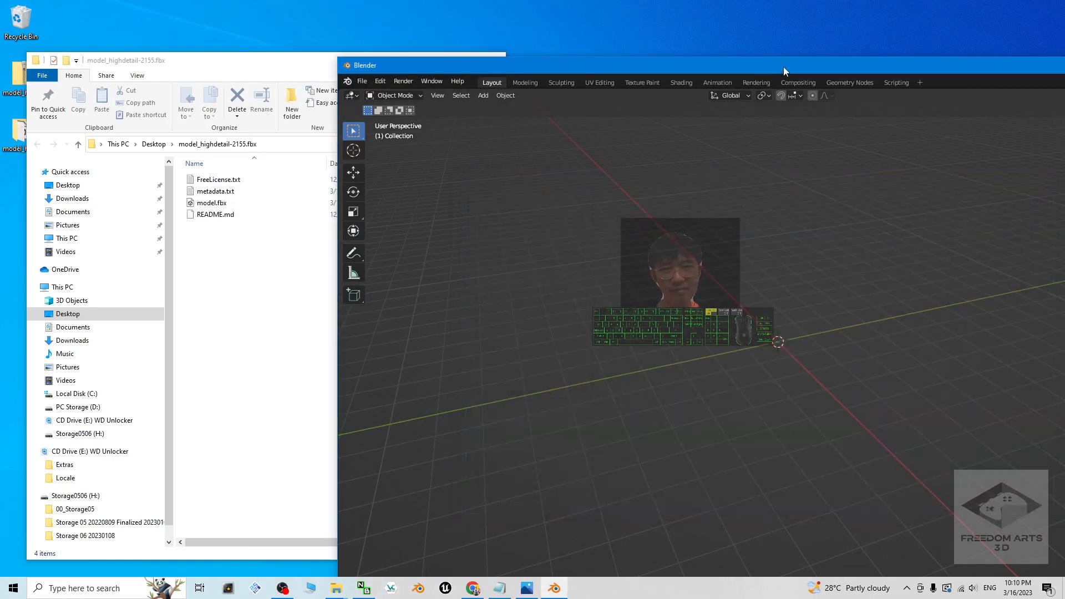
Step: Display the imported city in Material Preview shading in the maximized window and deselect all objects
double_click(708, 67)
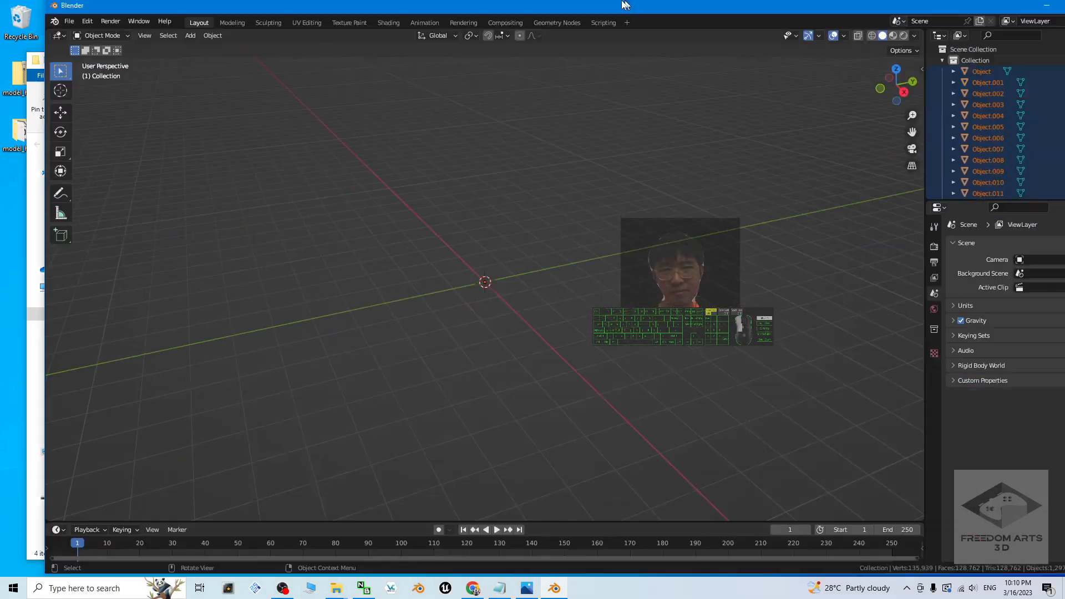
left_click_drag(623, 1, 623, 0)
scroll(519, 298, "down", 12)
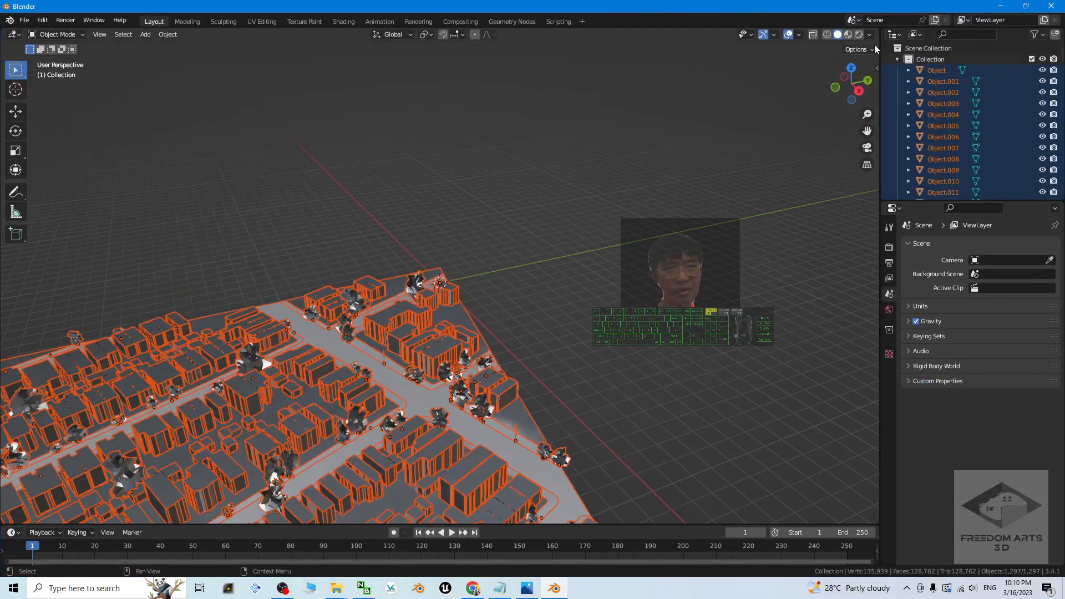
left_click(848, 34)
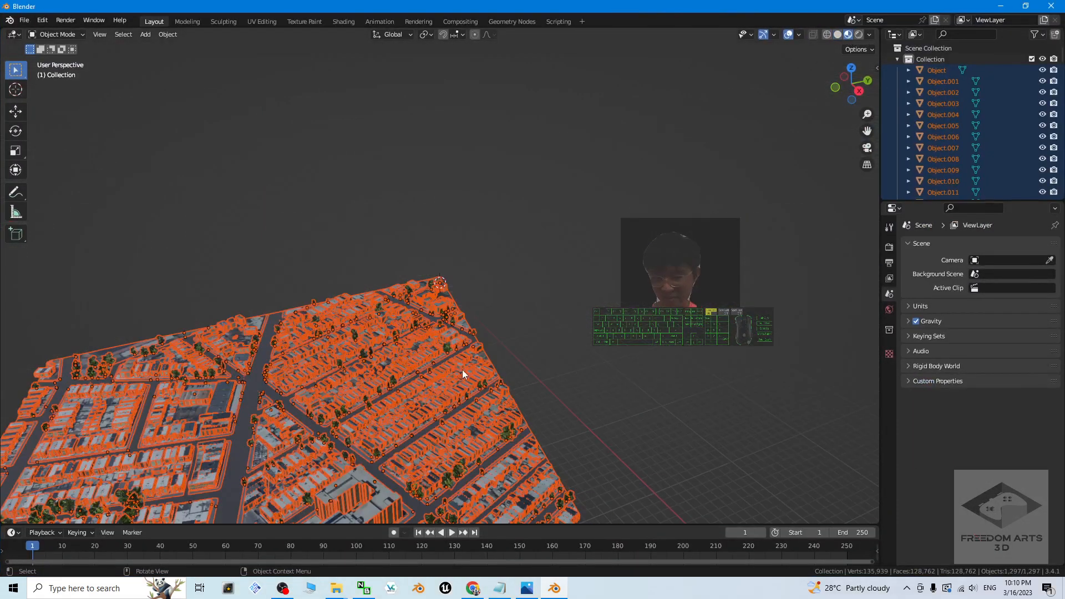
scroll(462, 369, "up", 8)
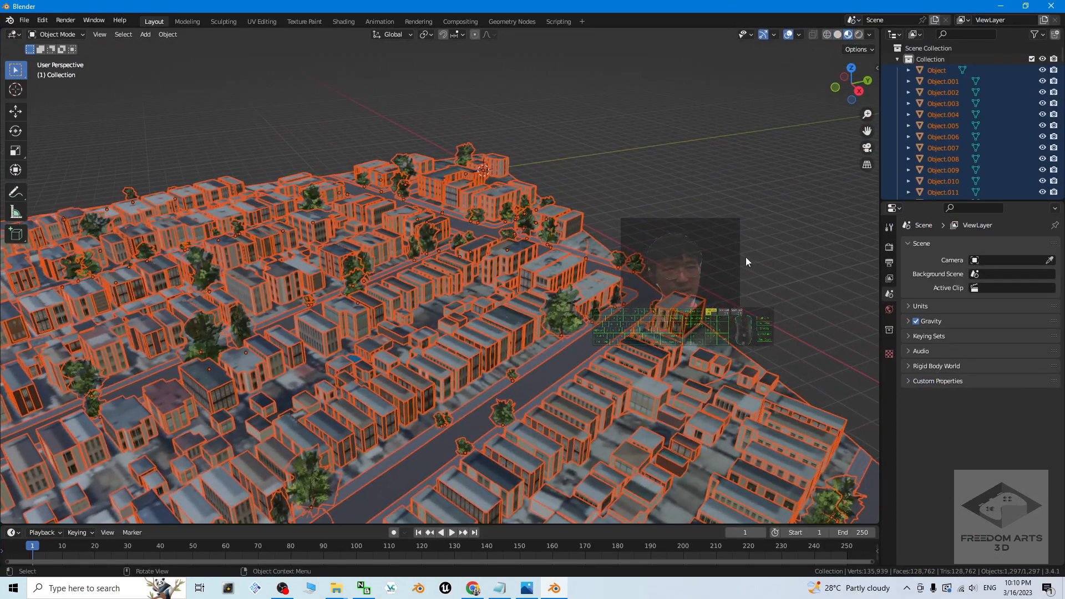
key("alt+a")
Step: Add a basic Simplygon LOD component of the type Aggregation with material baking
key("n")
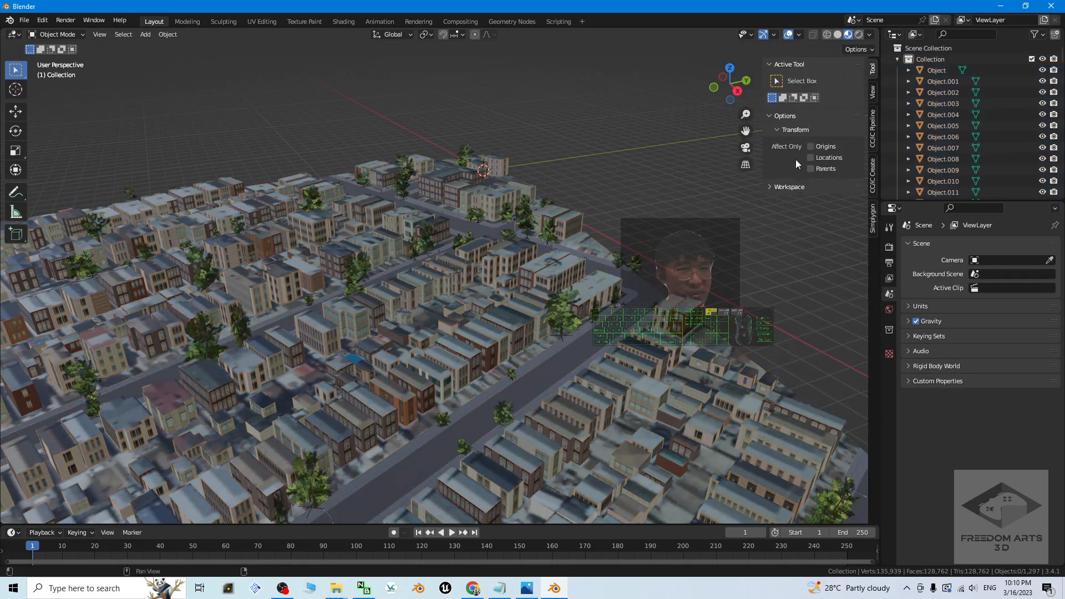
left_click(873, 218)
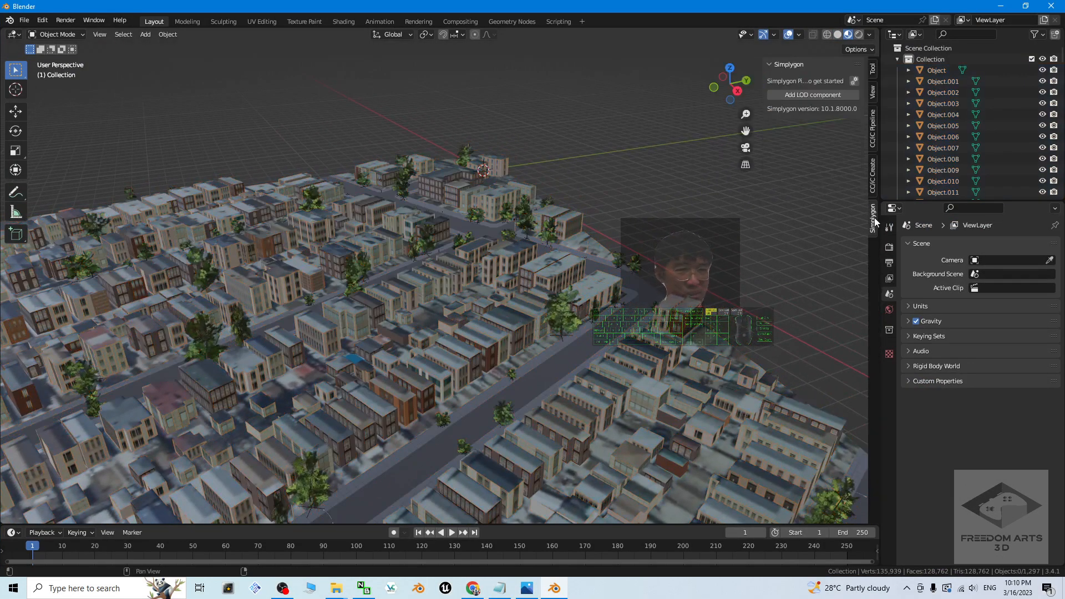
left_click(787, 95)
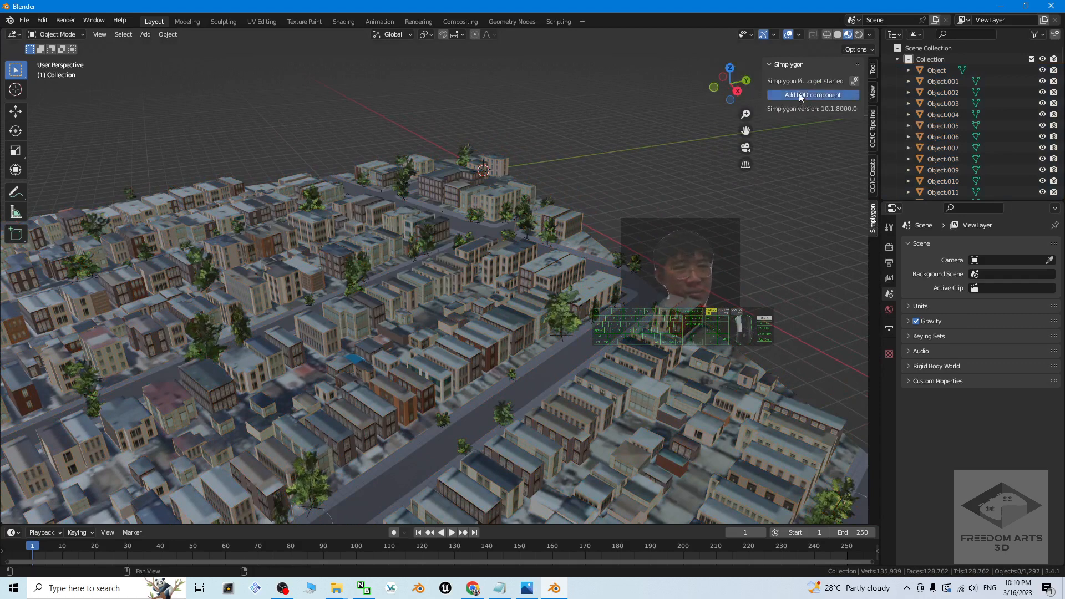
left_click(801, 97)
mouse_move(763, 107)
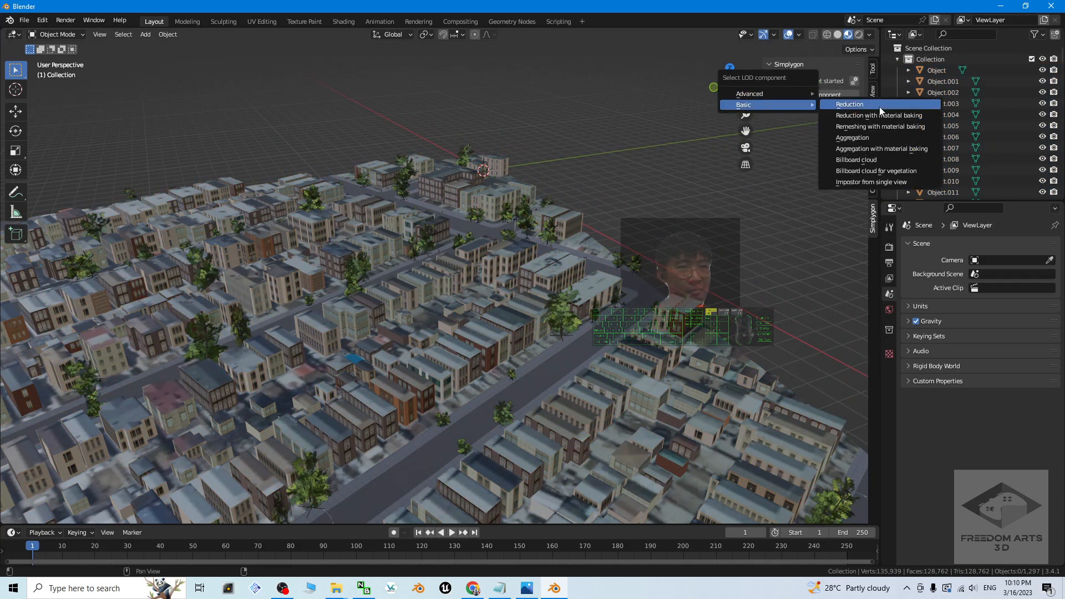
left_click(872, 150)
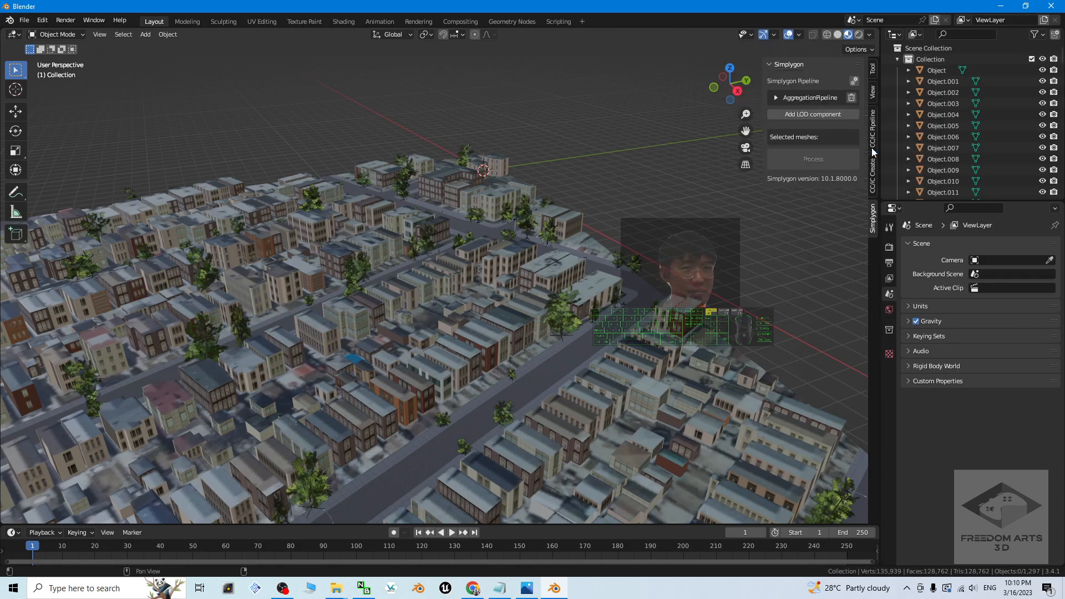
Step: Set the texture width and height to 4096 in the aggregation pipeline's output material settings
left_click(776, 97)
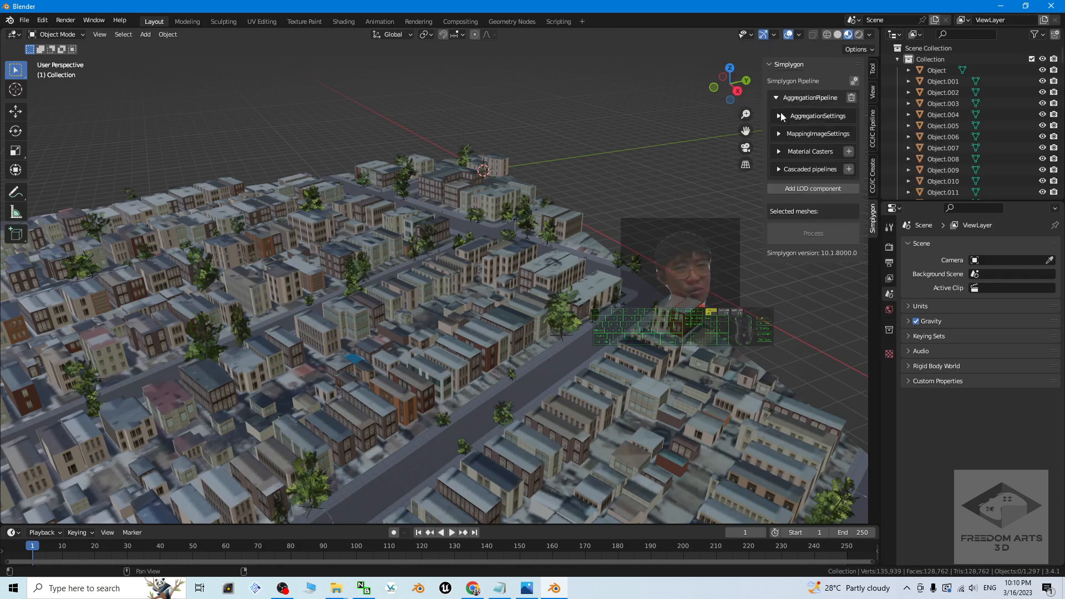
left_click(777, 99)
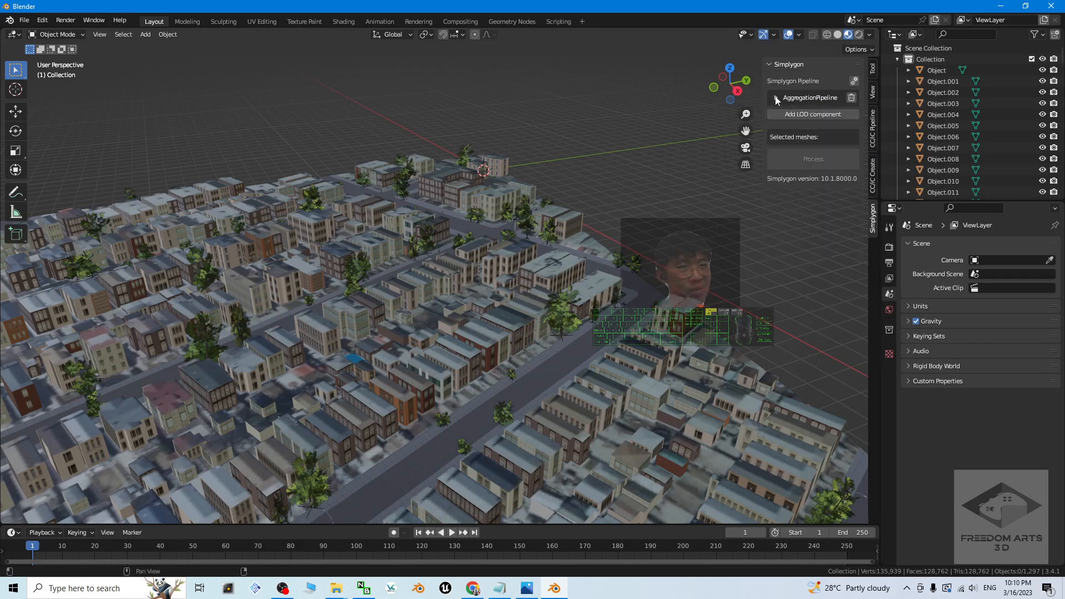
left_click(776, 99)
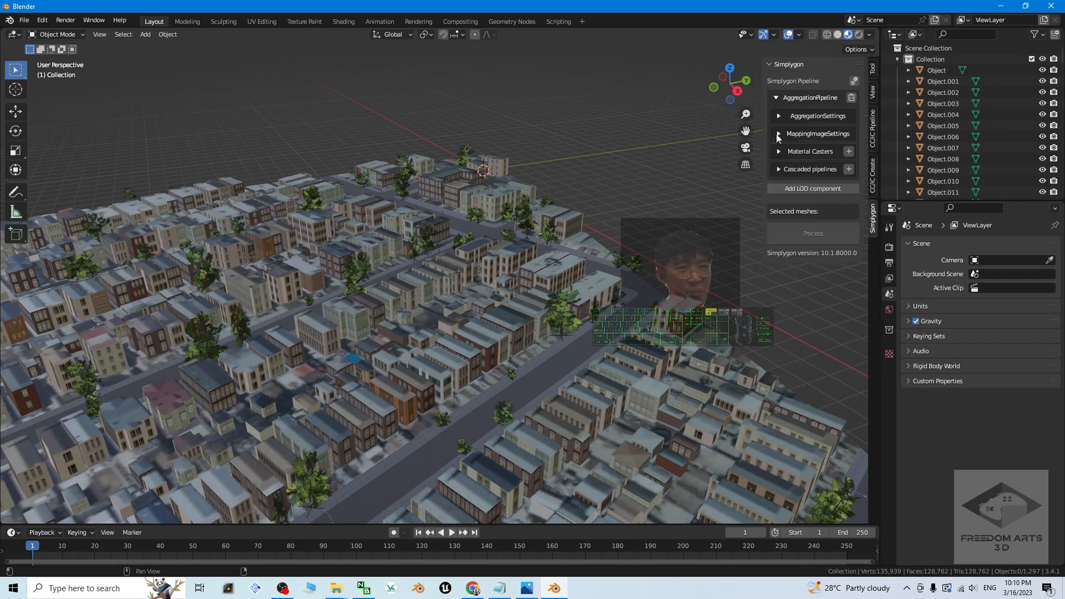
left_click(778, 136)
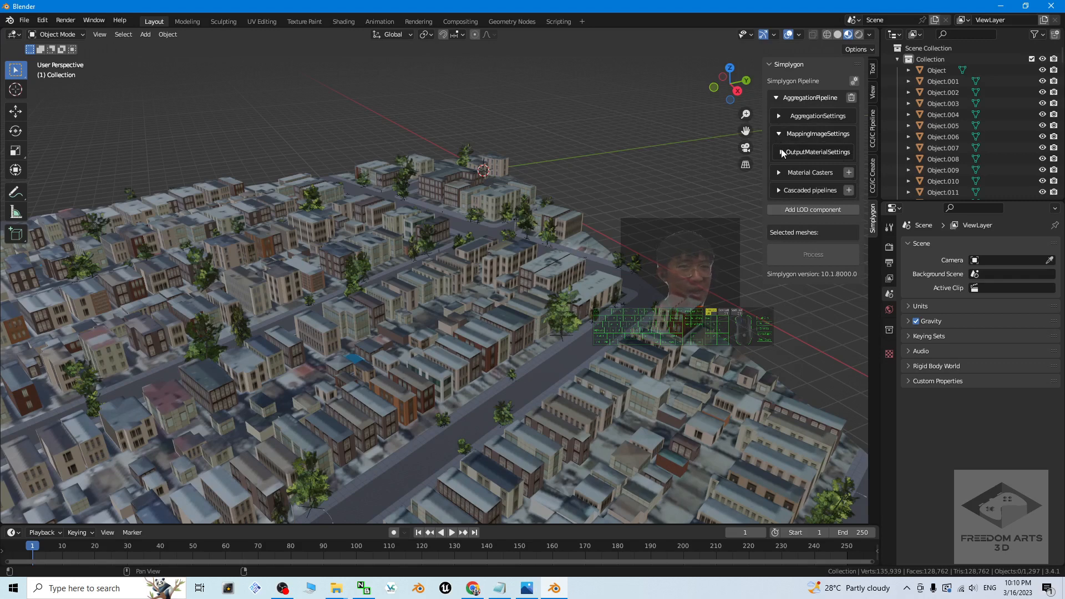
left_click(782, 152)
left_click(836, 161)
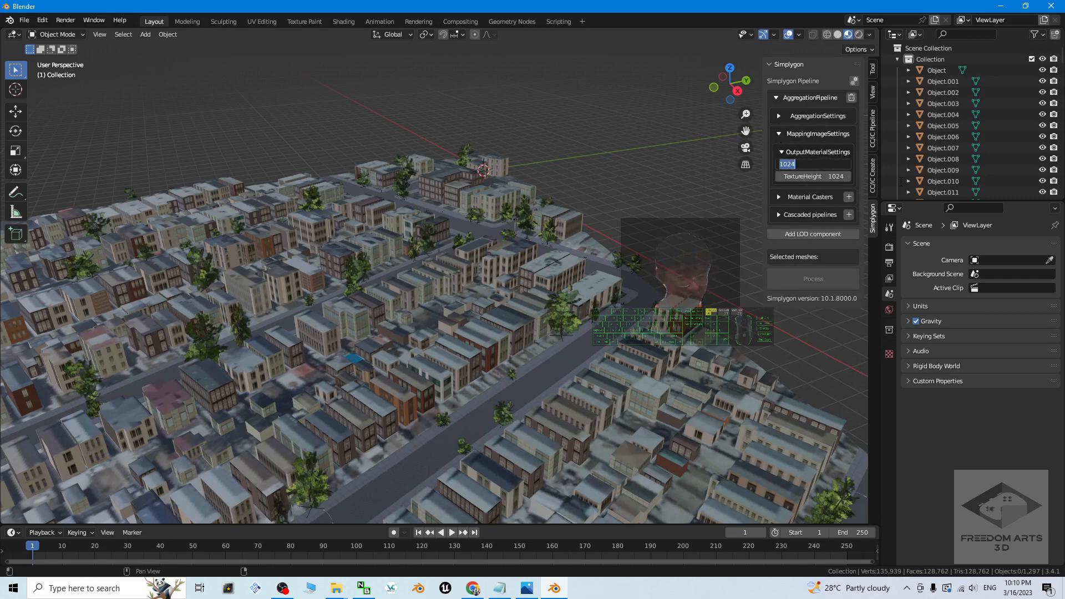
type("4096")
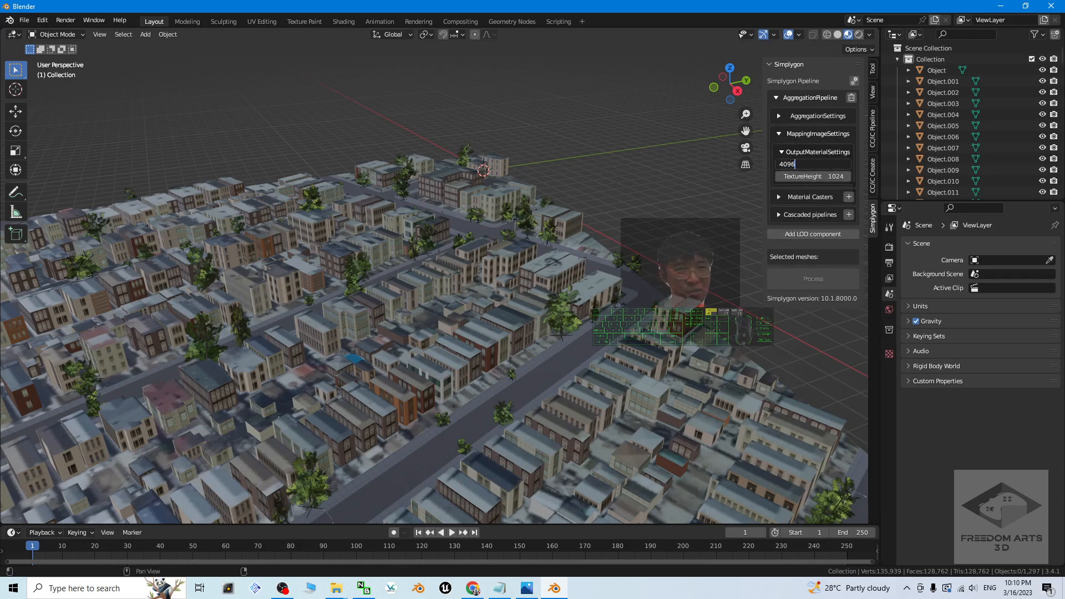
key("Return")
left_click(838, 176)
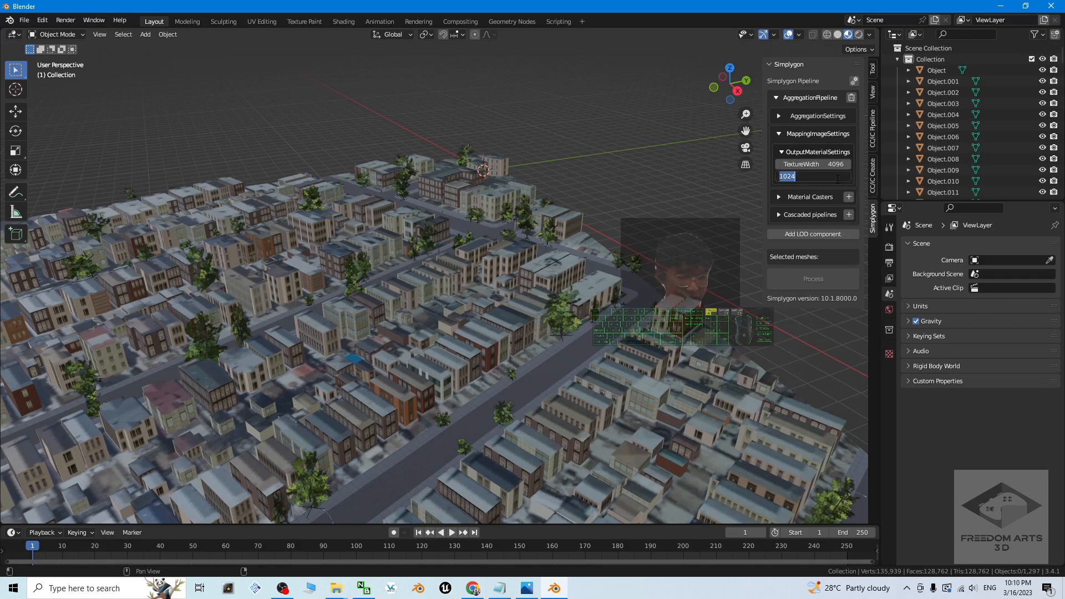
type("4096")
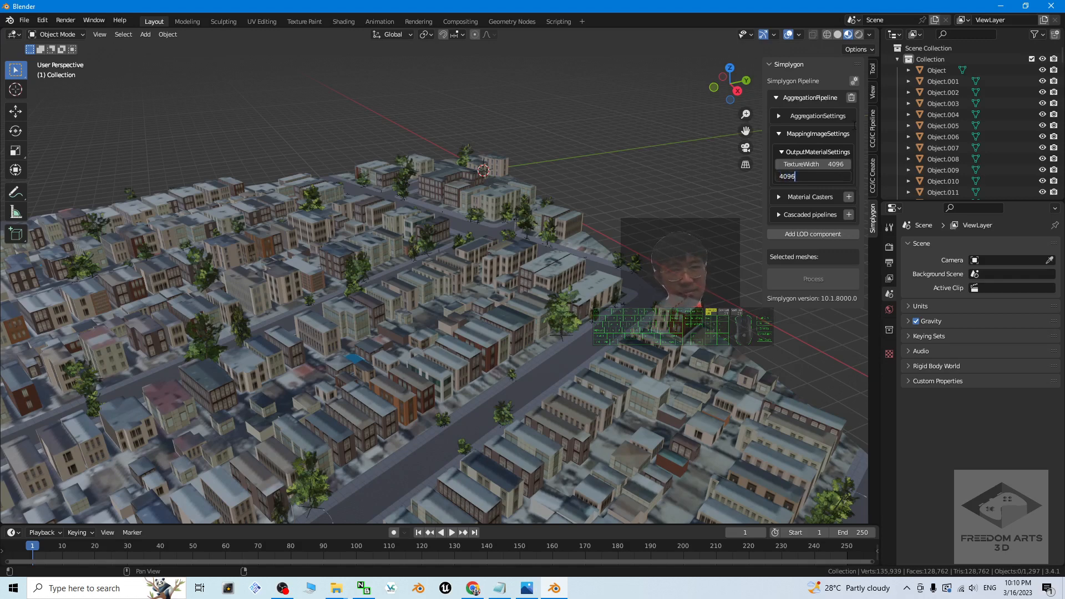
key("Return")
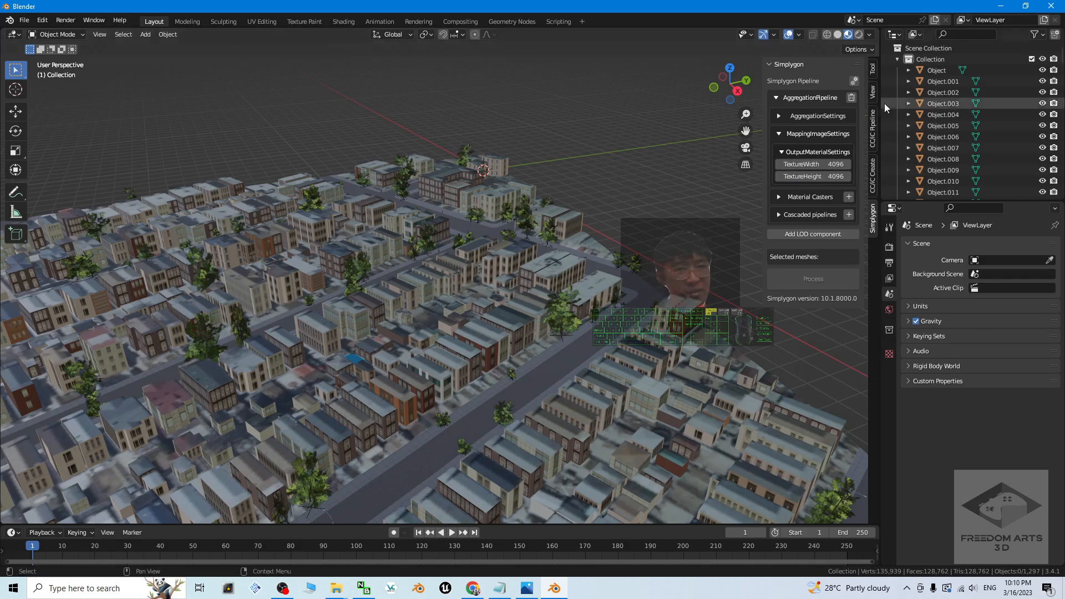
Step: Select the outliner range from Object through Object.431 and run the Simplygon processing with the 4096 texture settings
scroll(562, 263, "down", 8)
scroll(562, 263, "up", 8)
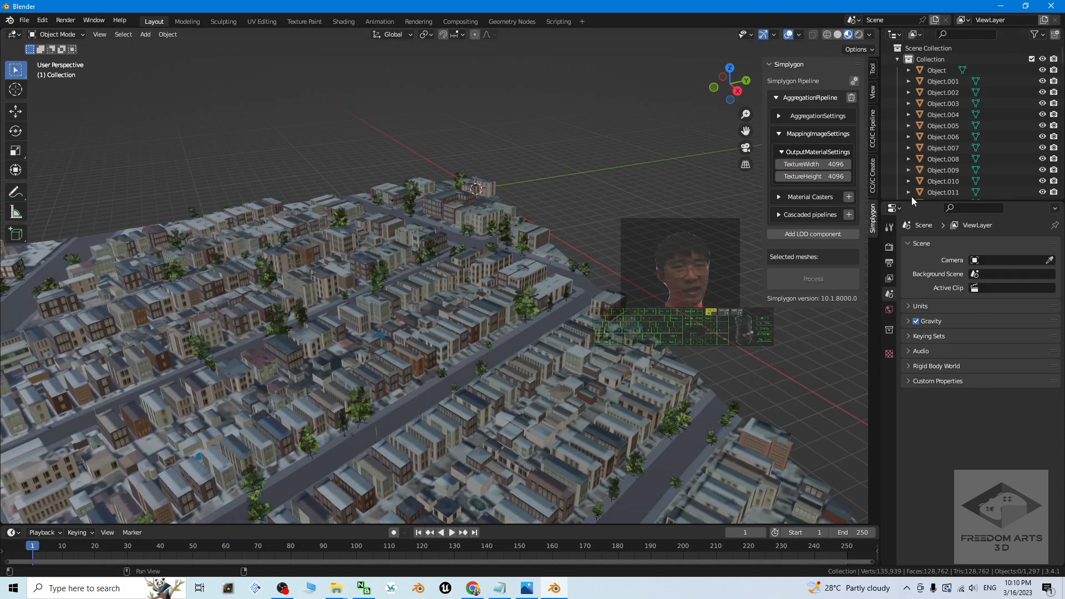
left_click(937, 70)
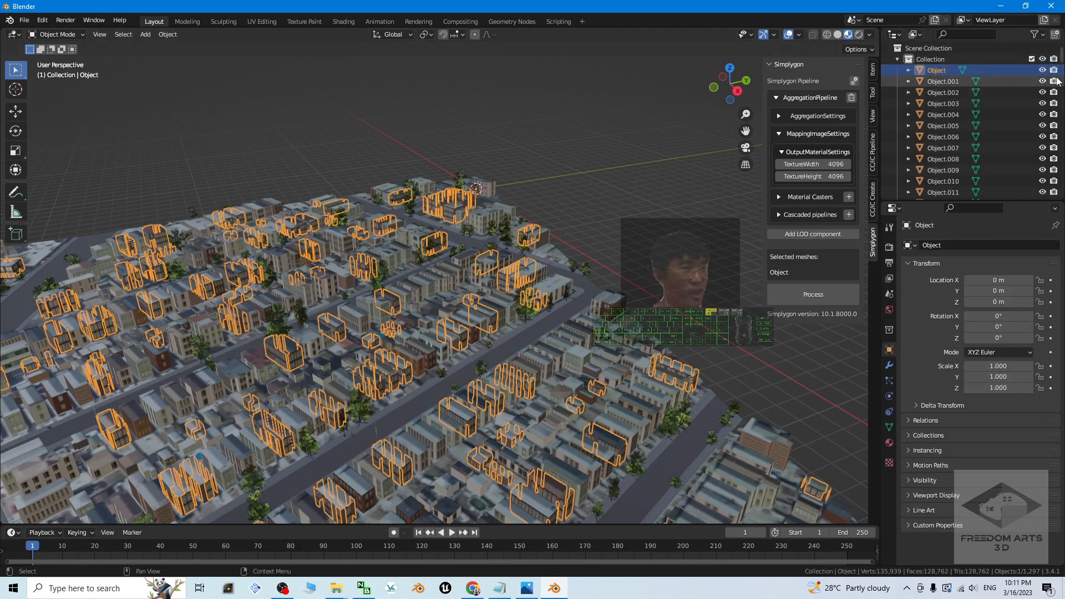
left_click_drag(1061, 58, 1063, 201)
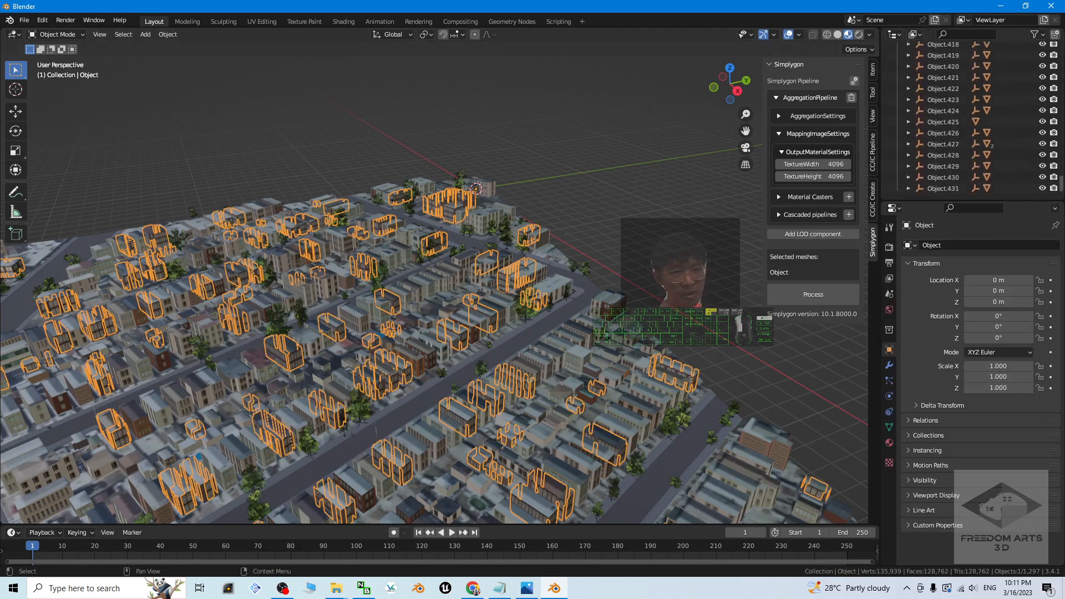
left_click(949, 189, "shift")
left_click_drag(863, 182, 855, 481)
left_click(798, 493)
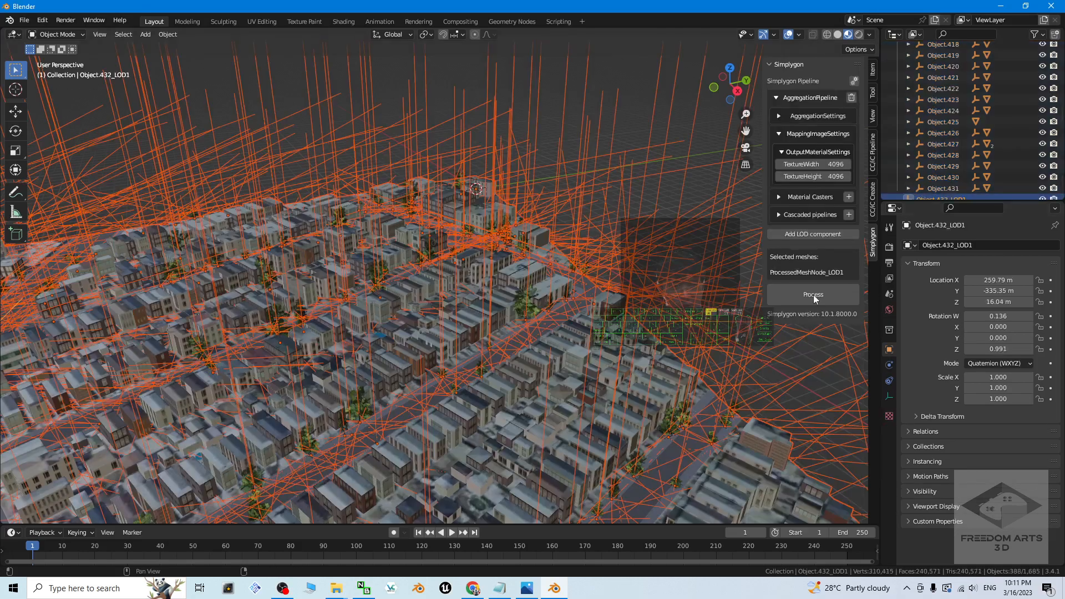
Step: Examine the processed city up close and select only ProcessedMeshNode_LOD1 at the end of the outliner
scroll(579, 375, "up", 5)
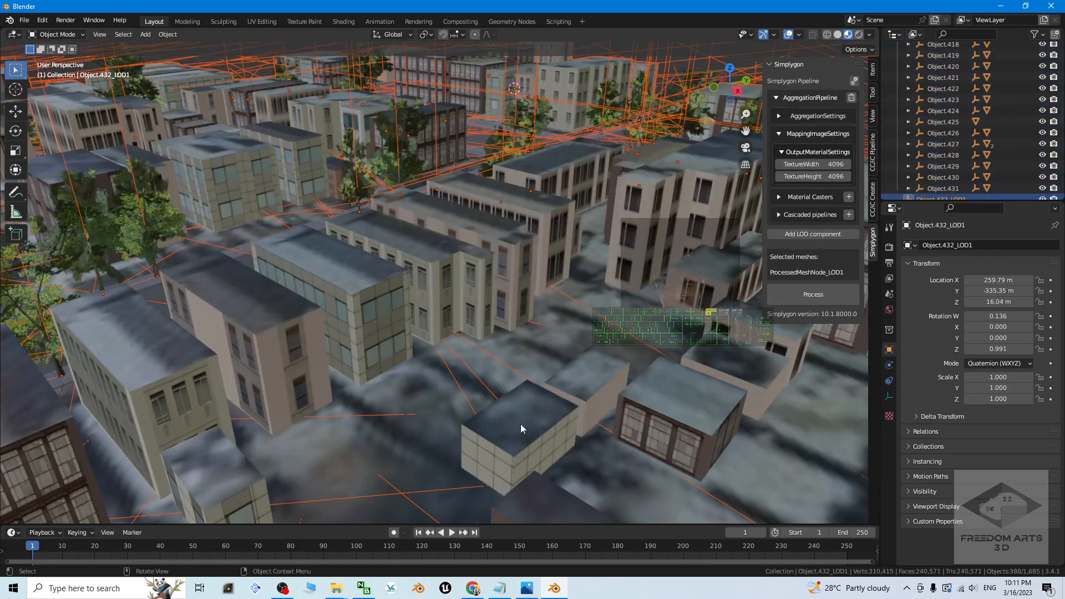
scroll(508, 390, "down", 8)
scroll(507, 394, "up", 8)
scroll(507, 394, "down", 10)
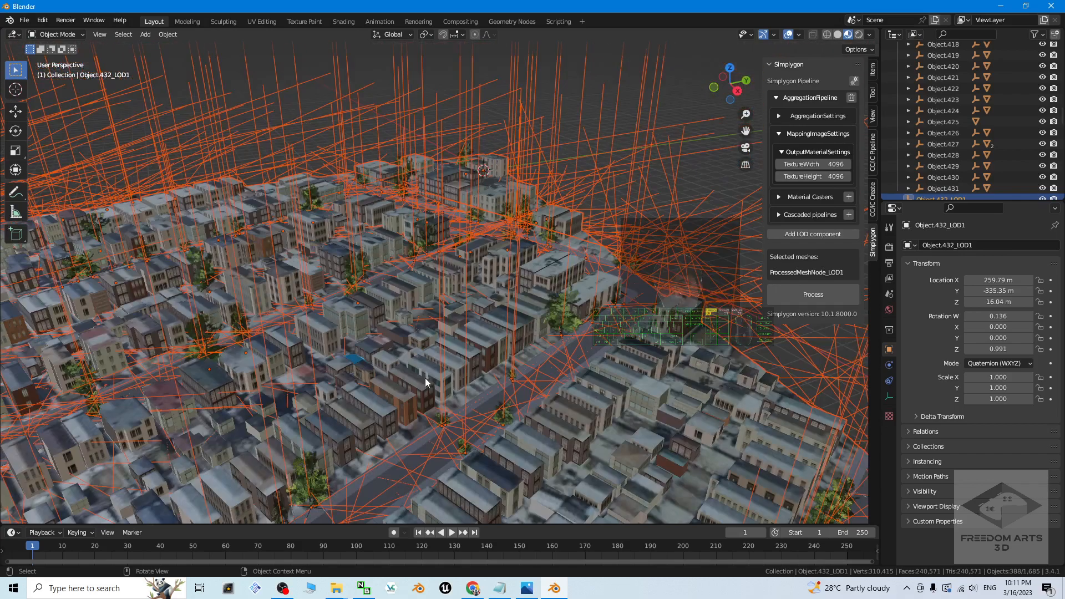
left_click_drag(1061, 118, 1054, 196)
scroll(1028, 172, "down", 6)
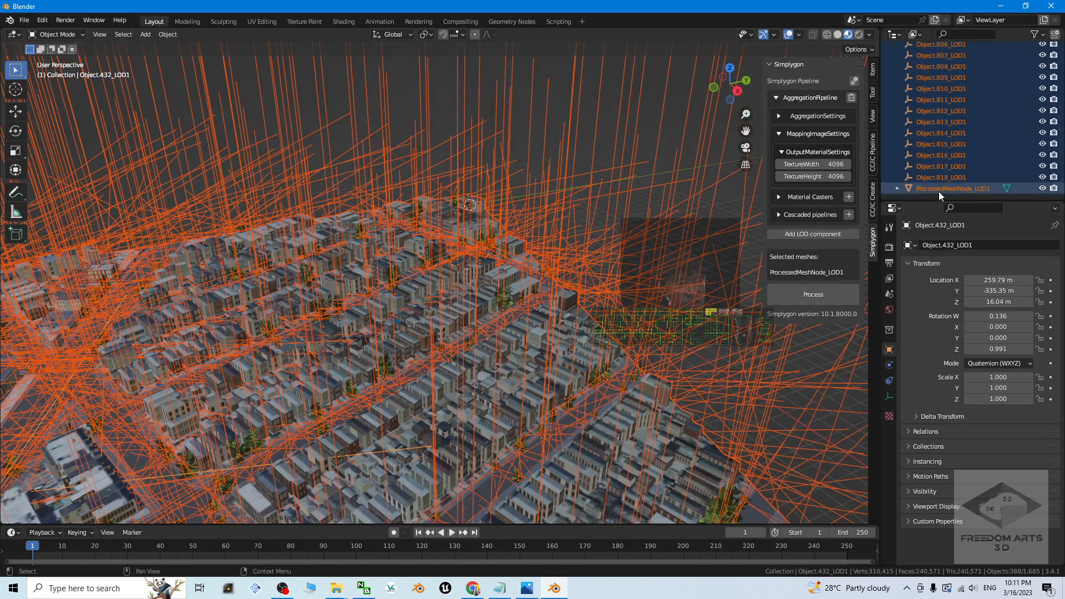
left_click(939, 189)
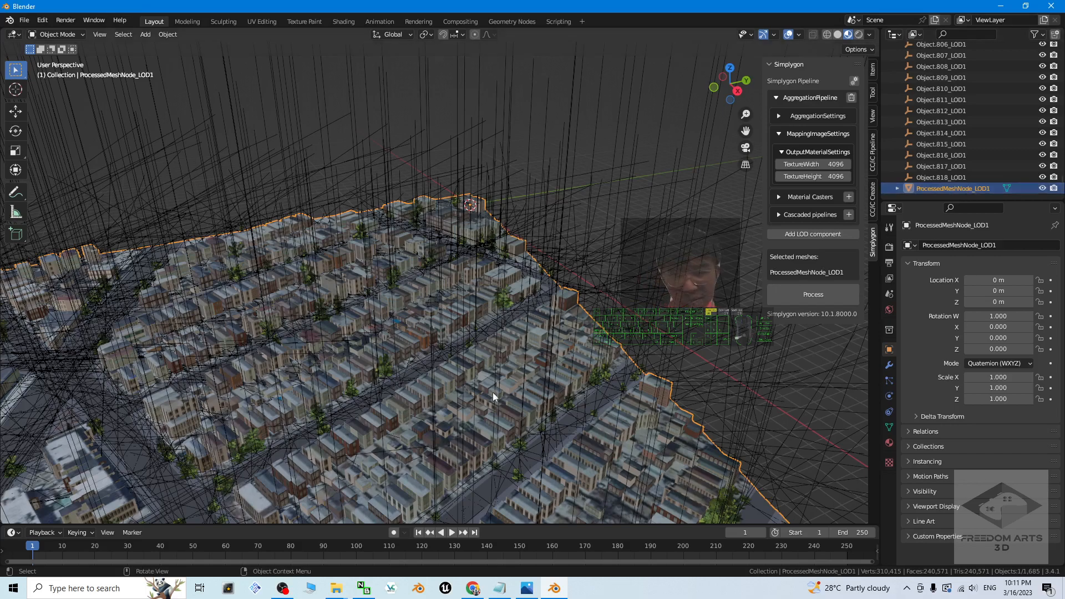
scroll(509, 395, "up", 10)
scroll(510, 391, "down", 10)
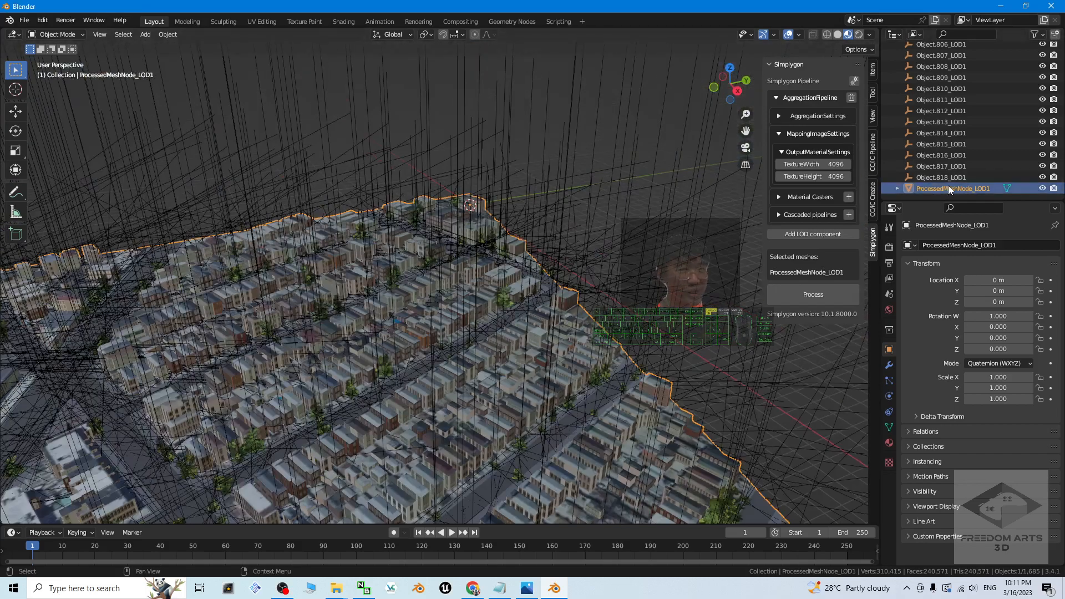
Step: Launch a second instance of Blender 3.4 from the Windows search and dismiss its splash screen
left_click(58, 591)
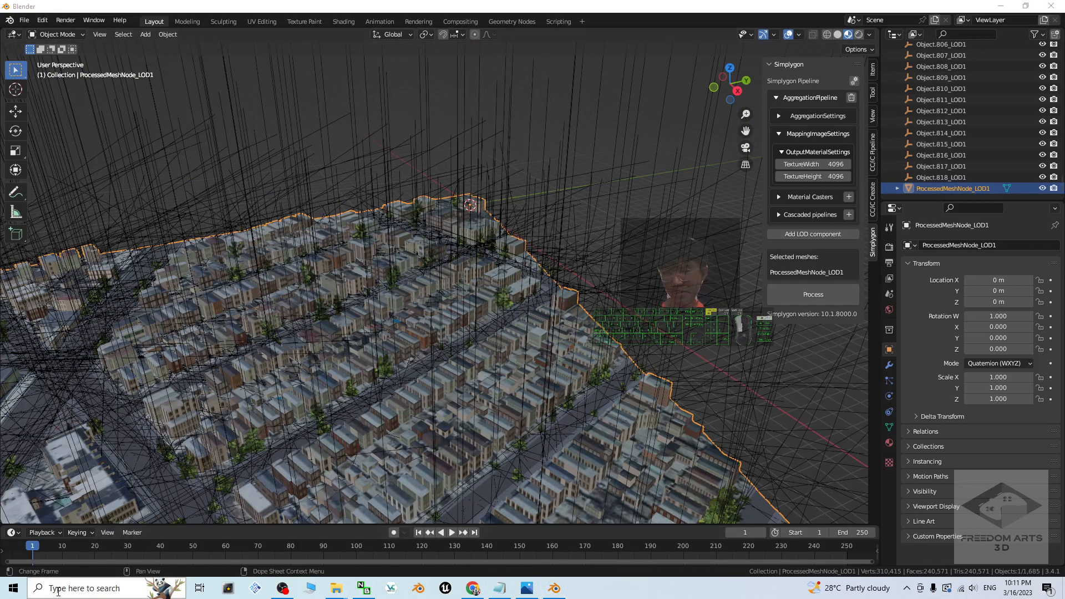
type("belden")
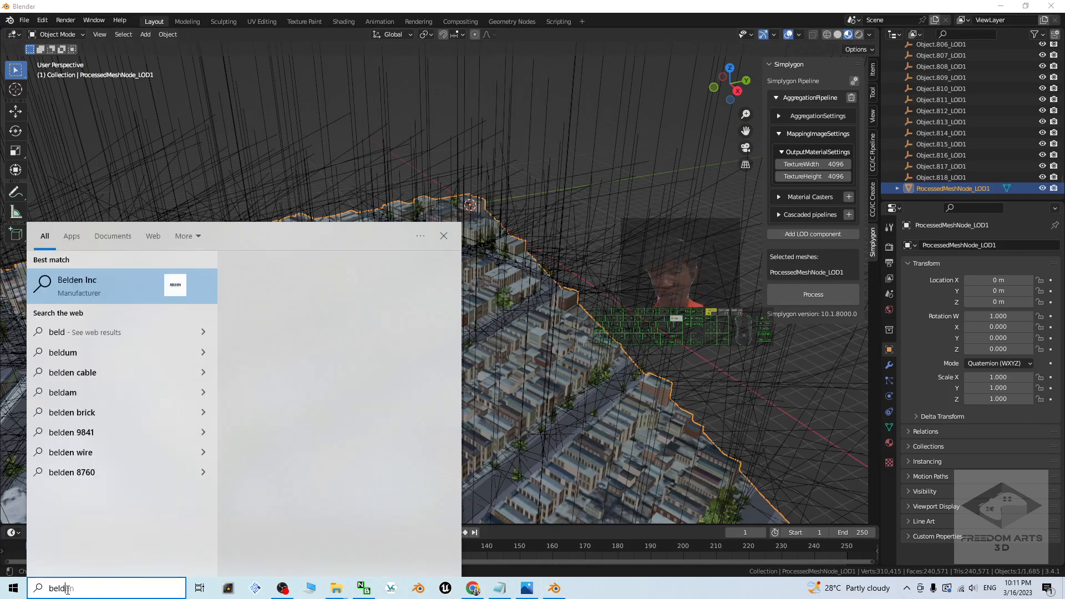
key("BackSpace")
key("BackSpace")
key("BackSpace")
key("BackSpace")
key("BackSpace")
key("BackSpace")
type("blen")
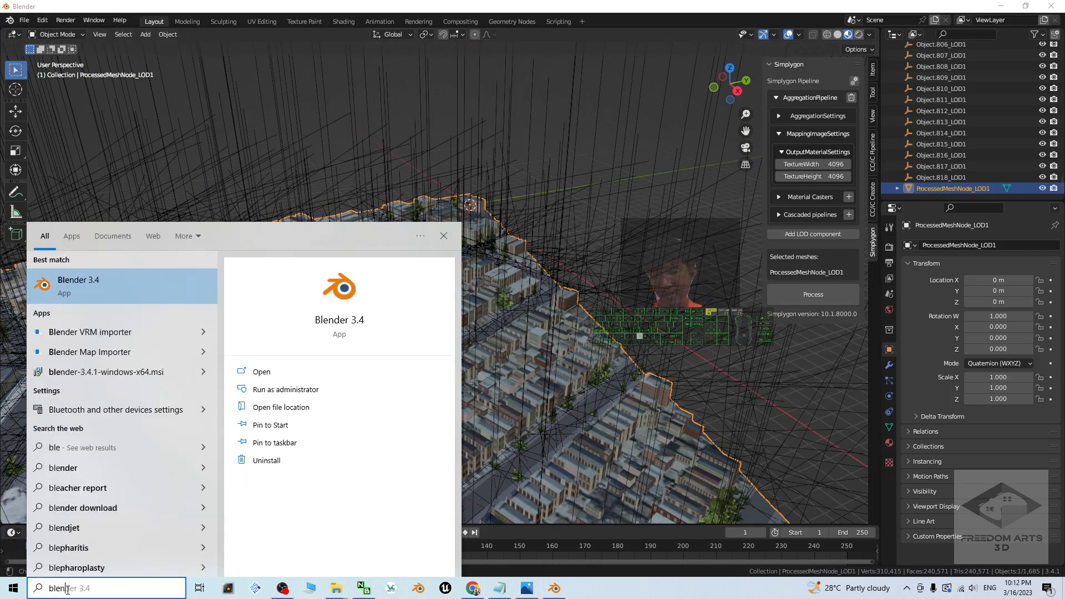
type("der")
left_click(129, 284)
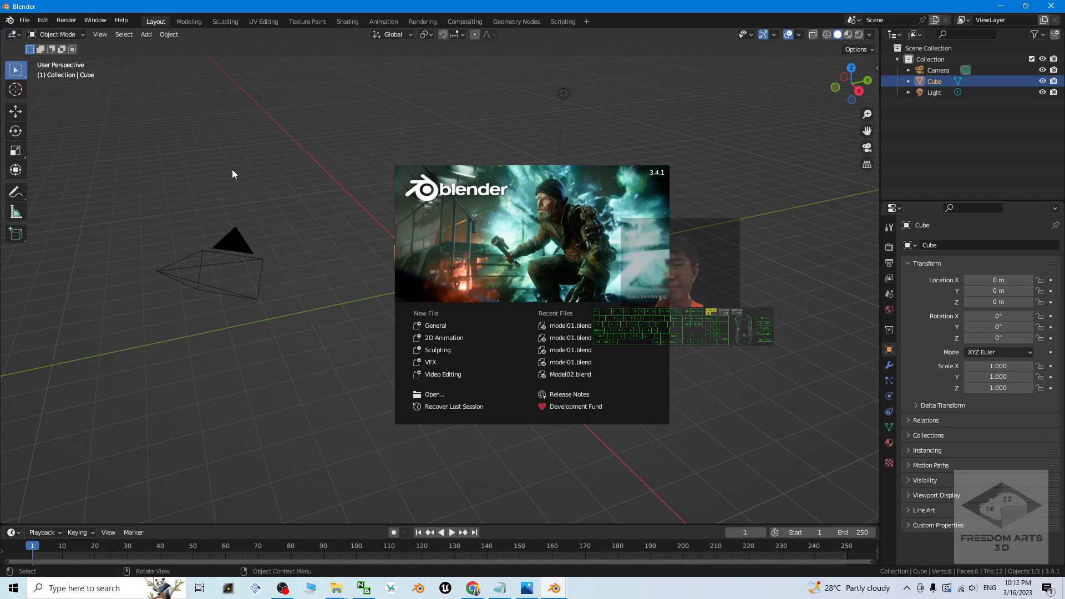
left_click(232, 173)
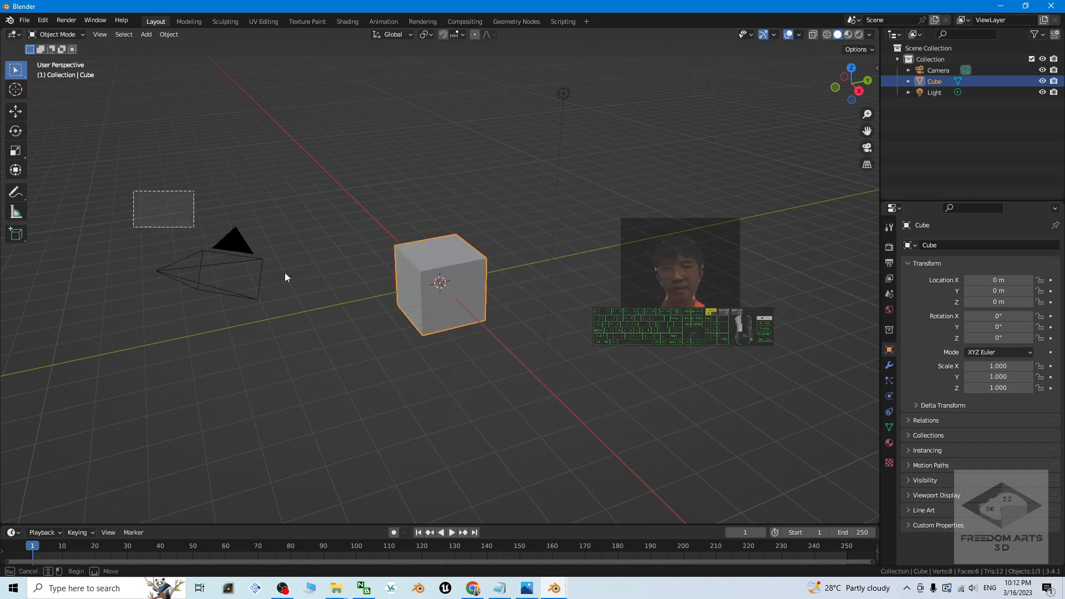
Step: Delete all default objects from the new scene and paste in ProcessedMeshNode_LOD1 copied from the first Blender window
key("a")
key("Delete")
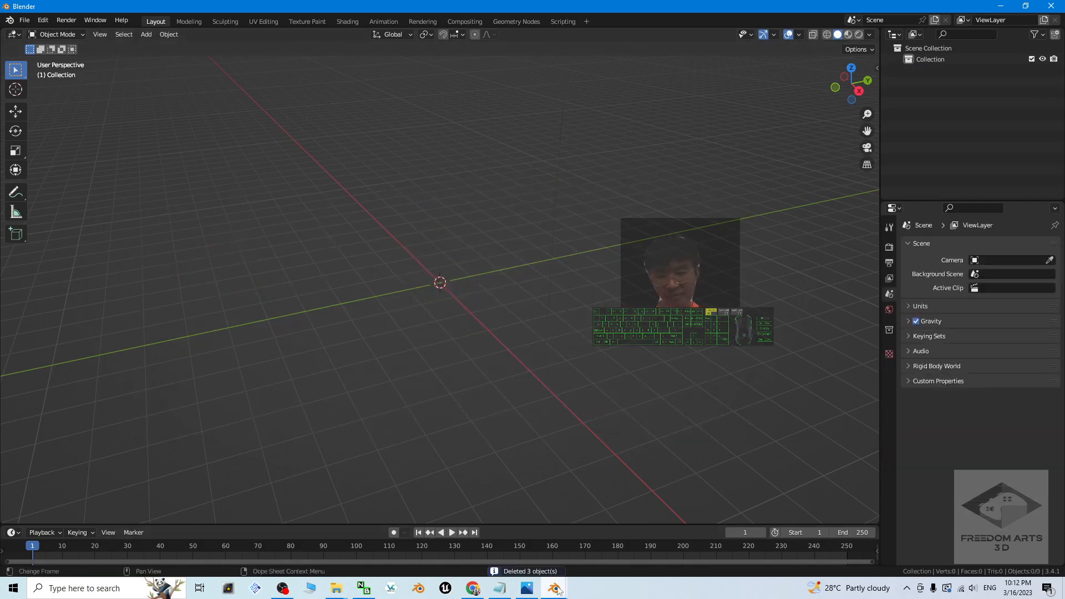
mouse_move(554, 588)
left_click(514, 549)
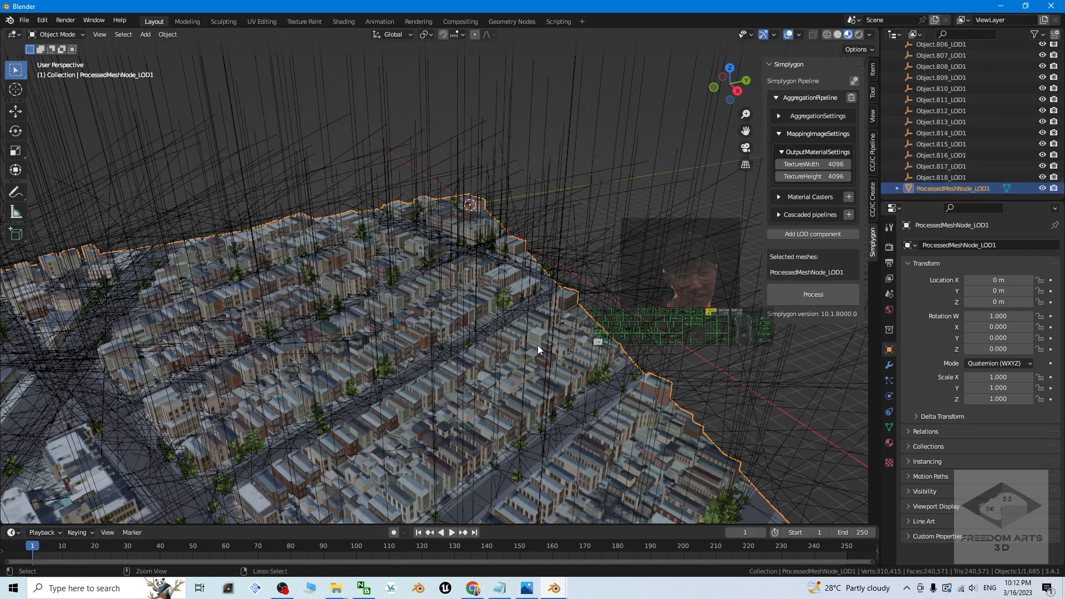
key("ctrl+c")
mouse_move(554, 588)
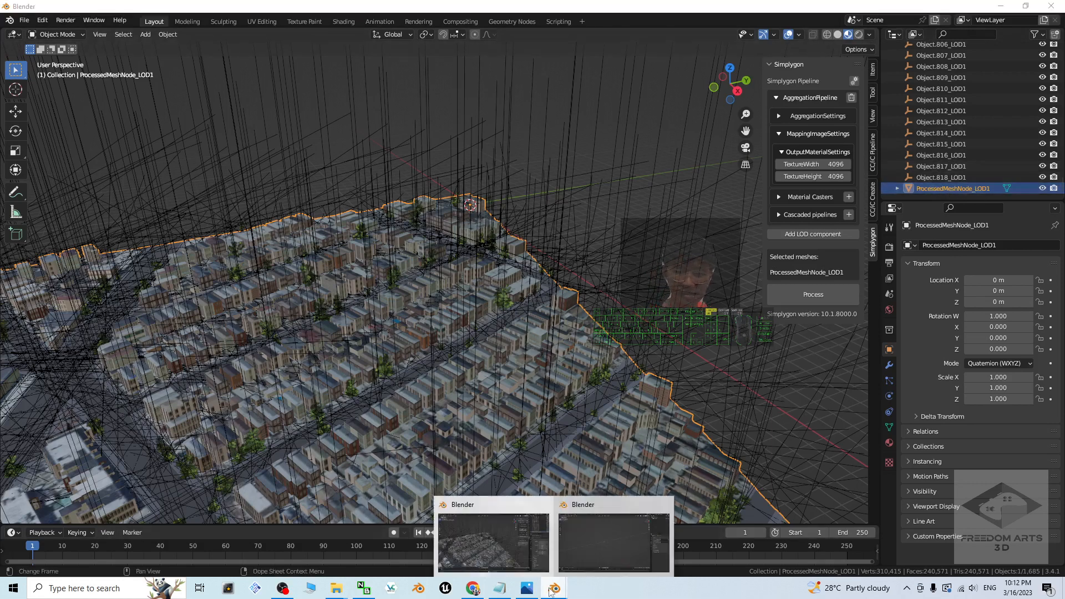
left_click(589, 538)
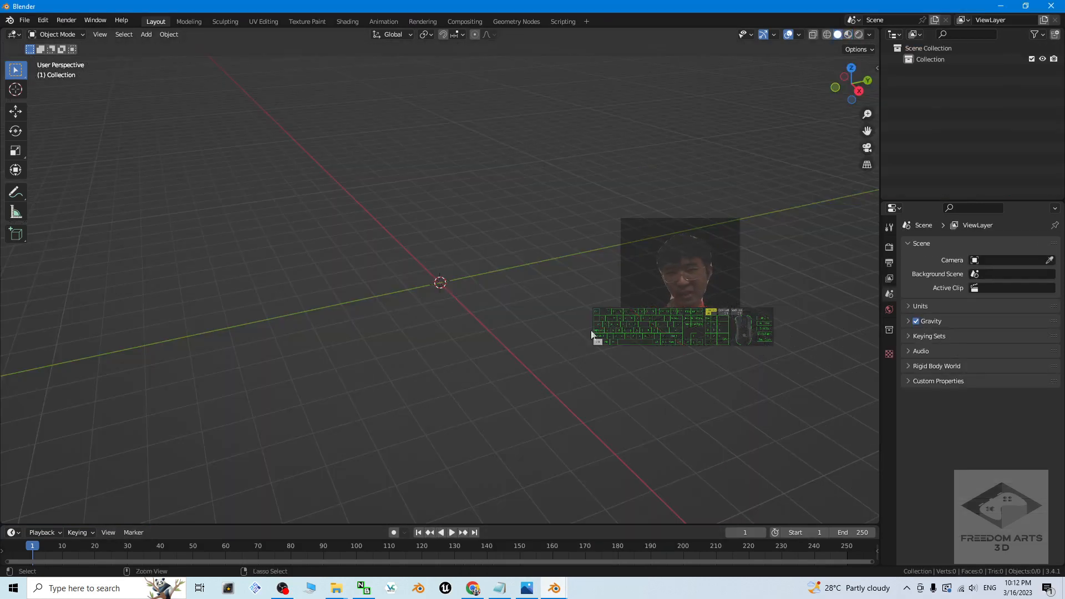
key("ctrl+v")
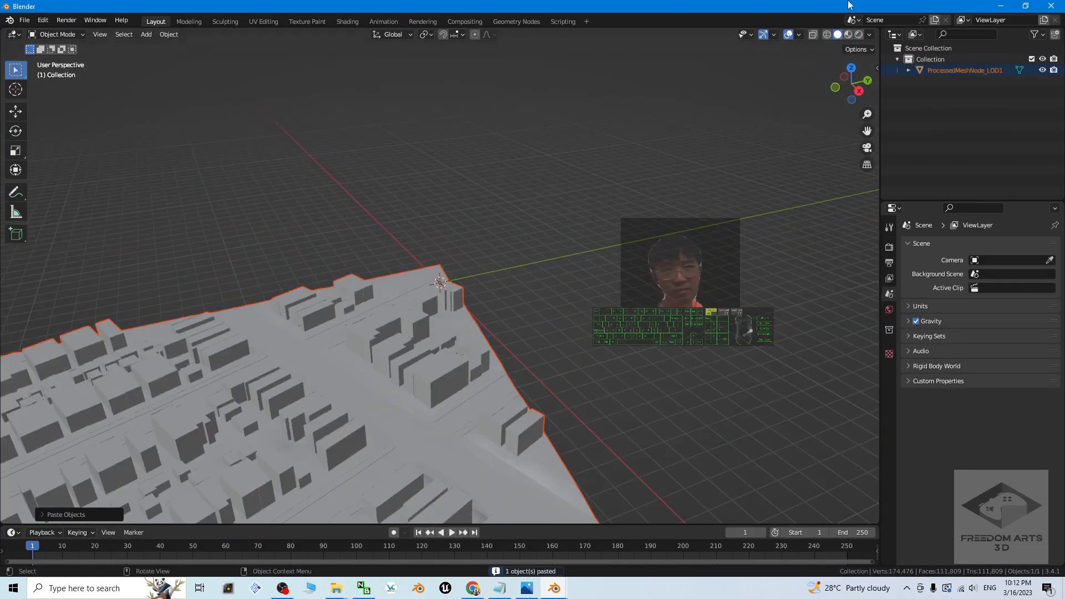
Step: Display the pasted city mesh with Material Preview shading and inspect its textures up close
left_click(847, 36)
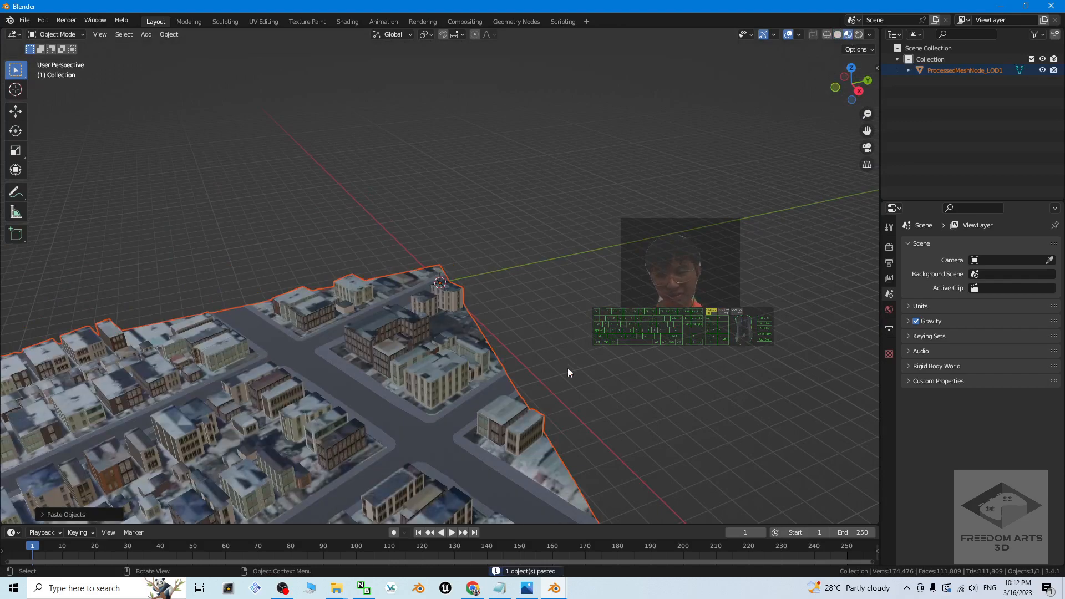
middle_click_drag(437, 454, 602, 289, "shift")
scroll(529, 328, "up", 2)
scroll(529, 328, "down", 5)
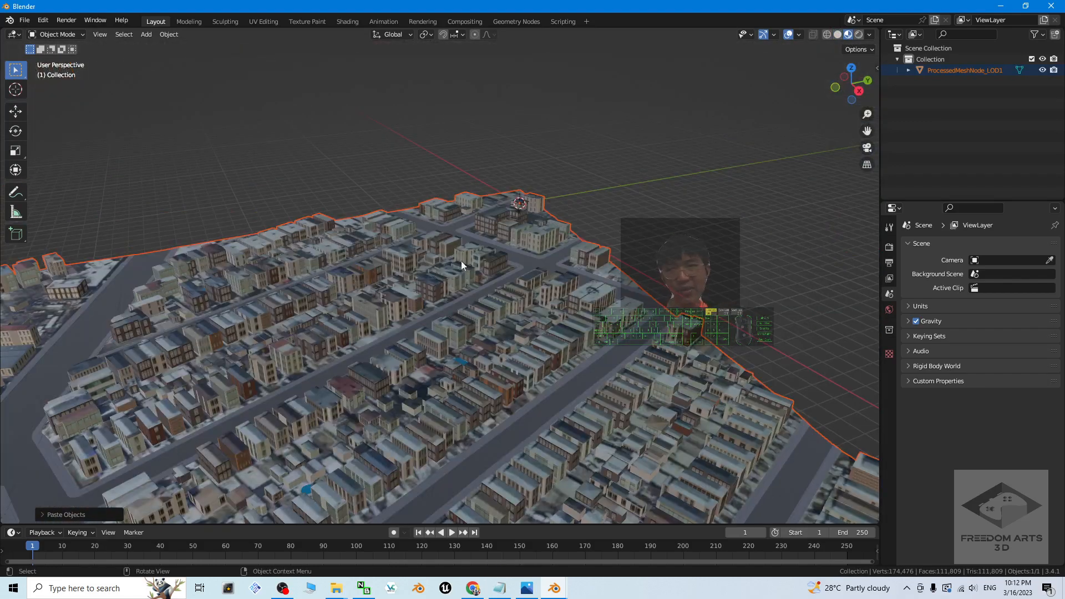
Step: Look through the available images in the UV Editing workspace's image editor and return to the Layout workspace
left_click(264, 21)
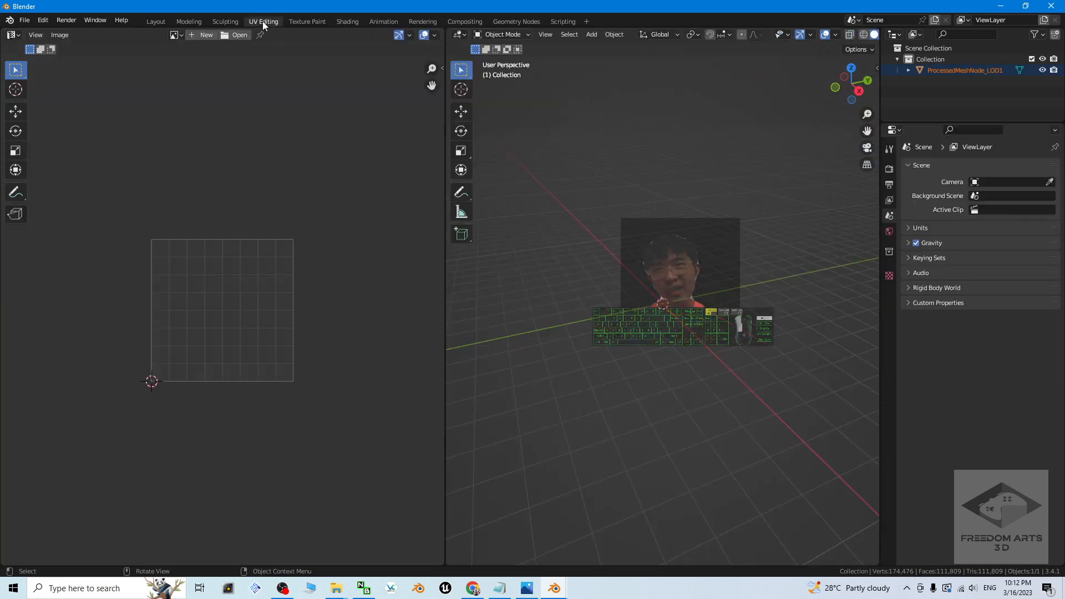
left_click(176, 35)
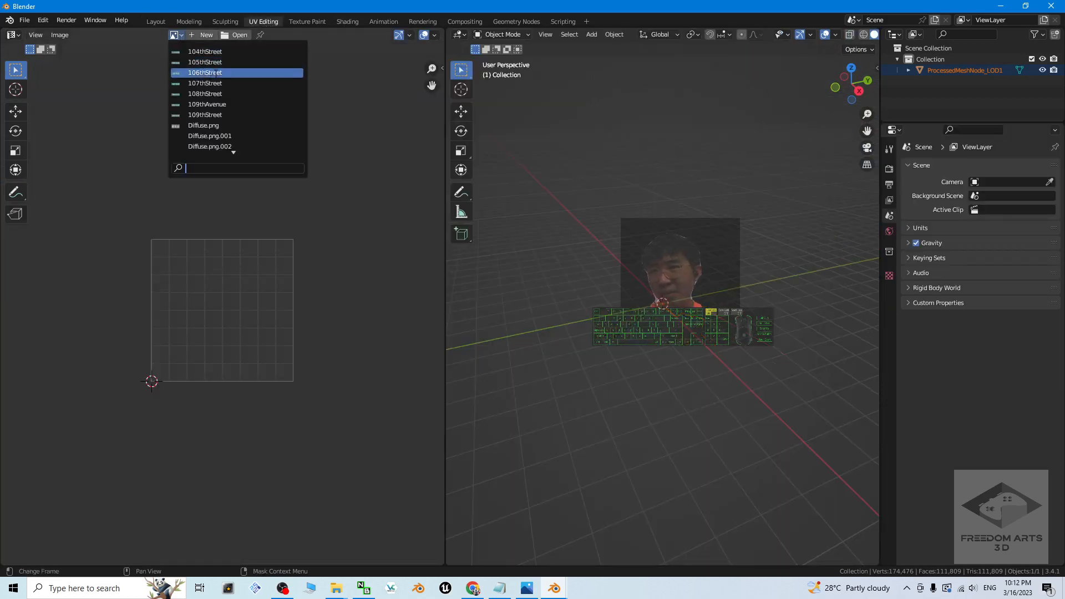
scroll(207, 83, "down", 12)
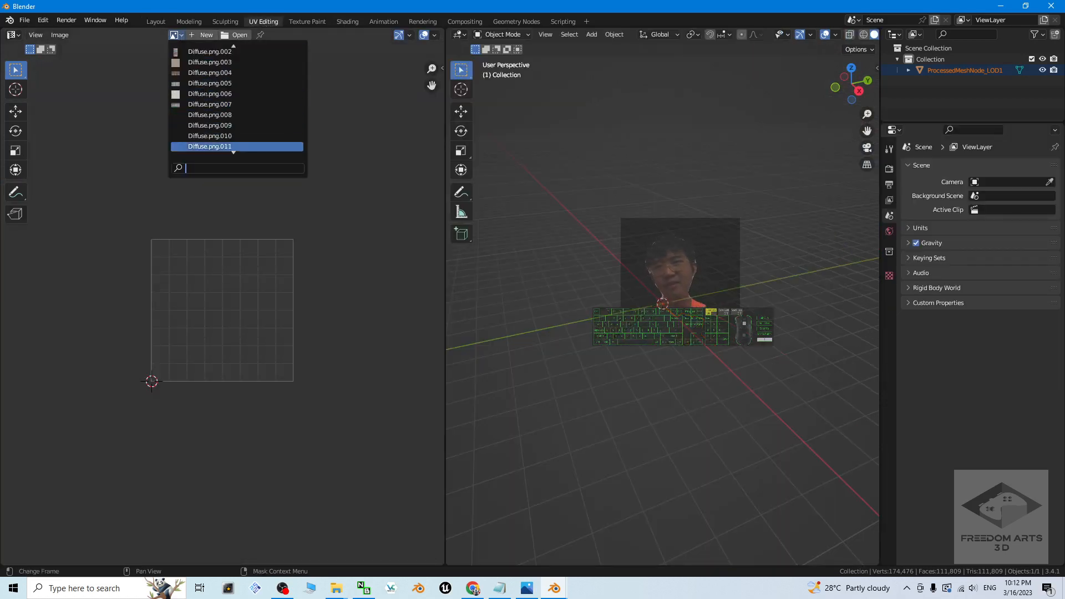
scroll(211, 106, "down", 10)
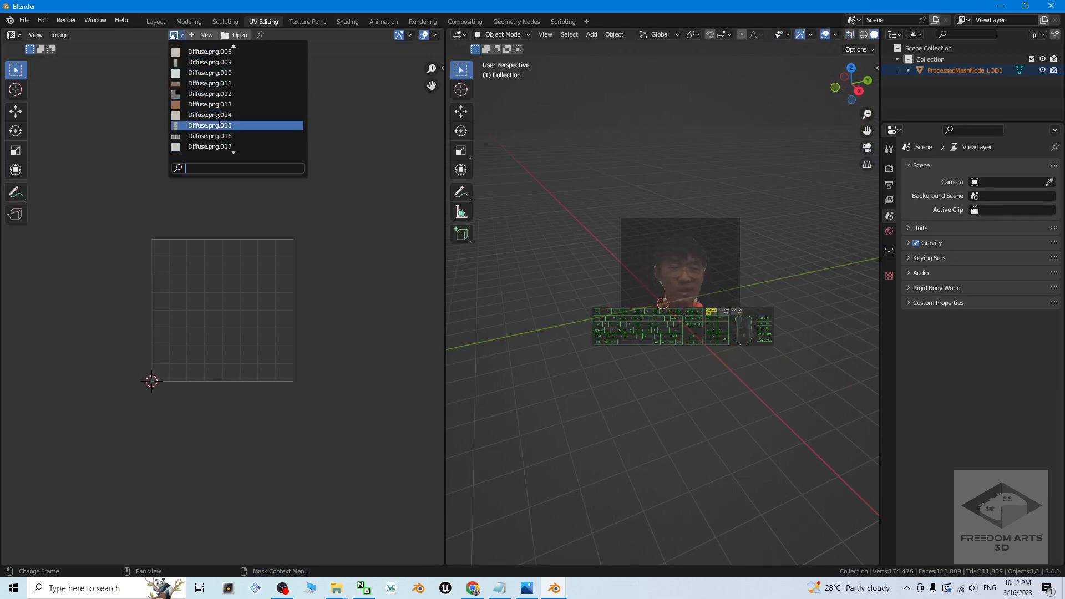
left_click(156, 21)
Step: Select the pasted city mesh and add the basic Simplygon LOD component "Aggregation with material baking"
scroll(592, 299, "down", 5)
left_click(687, 261)
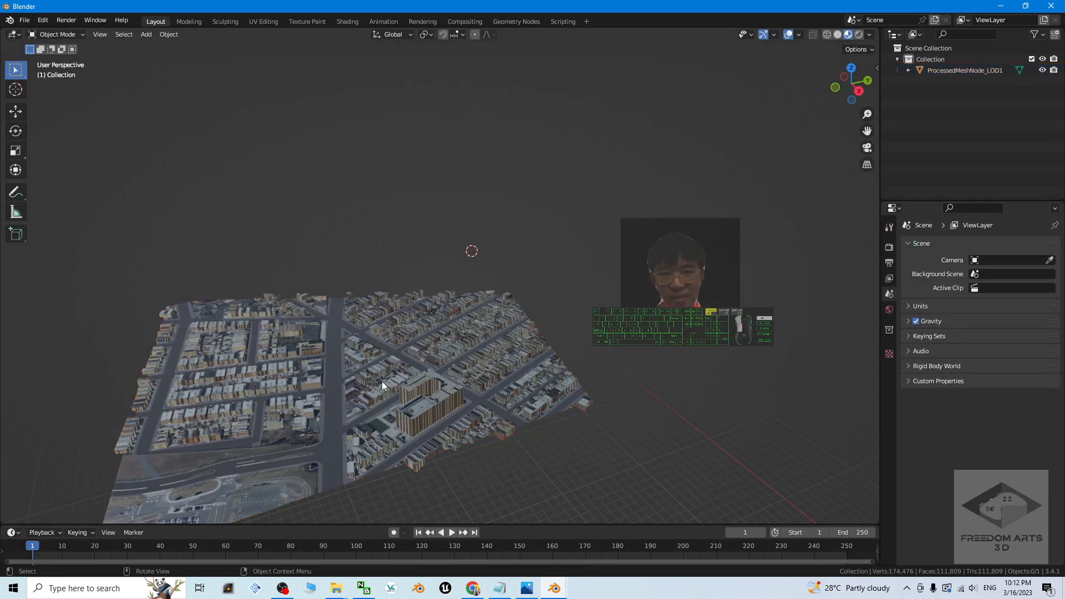
left_click(381, 381)
scroll(443, 383, "up", 4)
scroll(442, 383, "down", 1)
key("n")
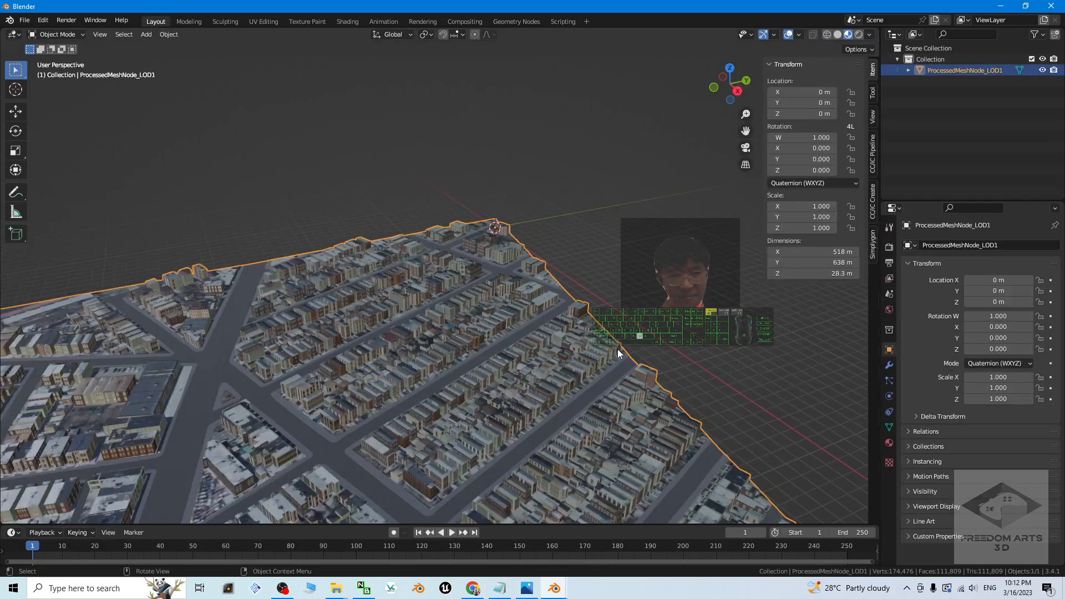
left_click(873, 242)
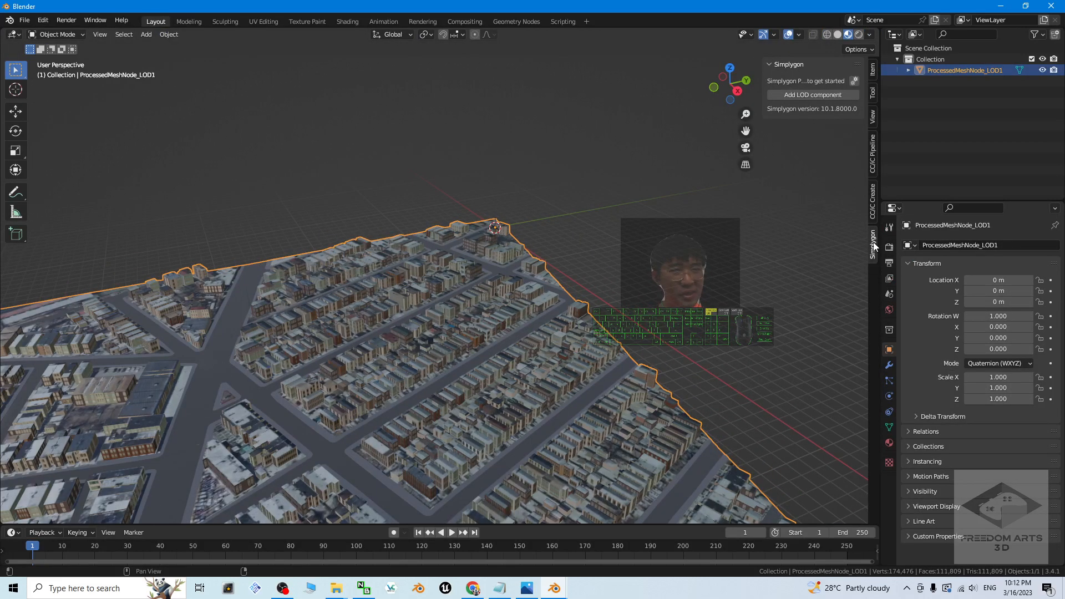
left_click(810, 98)
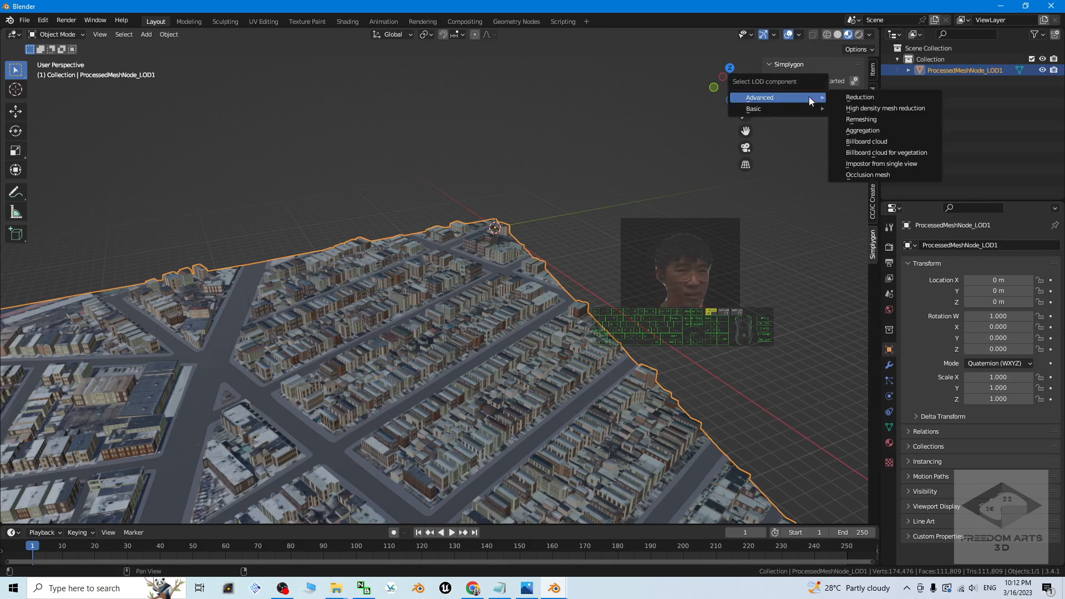
mouse_move(756, 110)
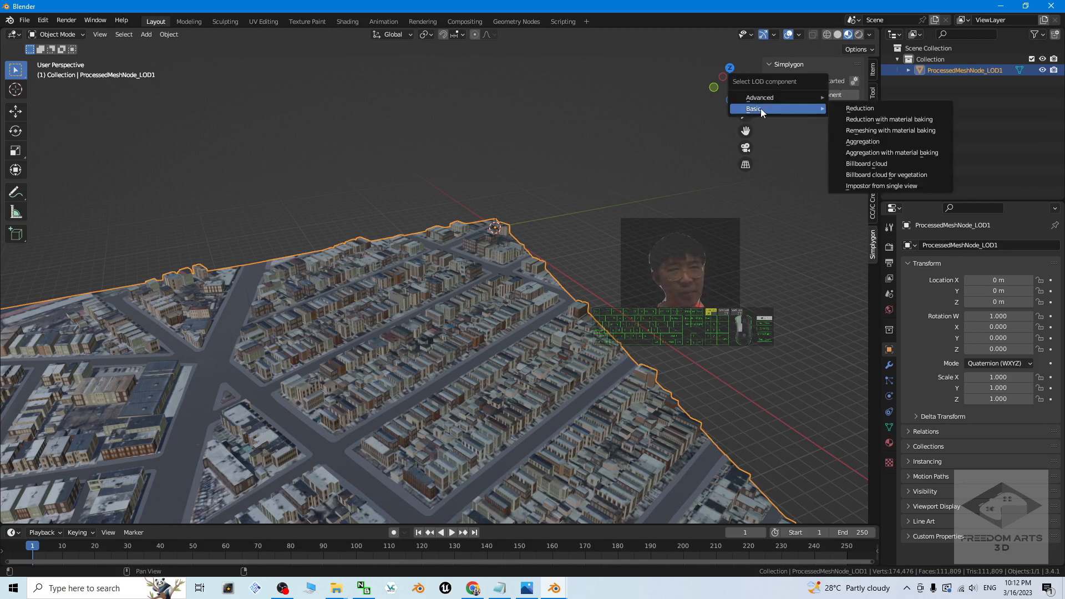
left_click(882, 158)
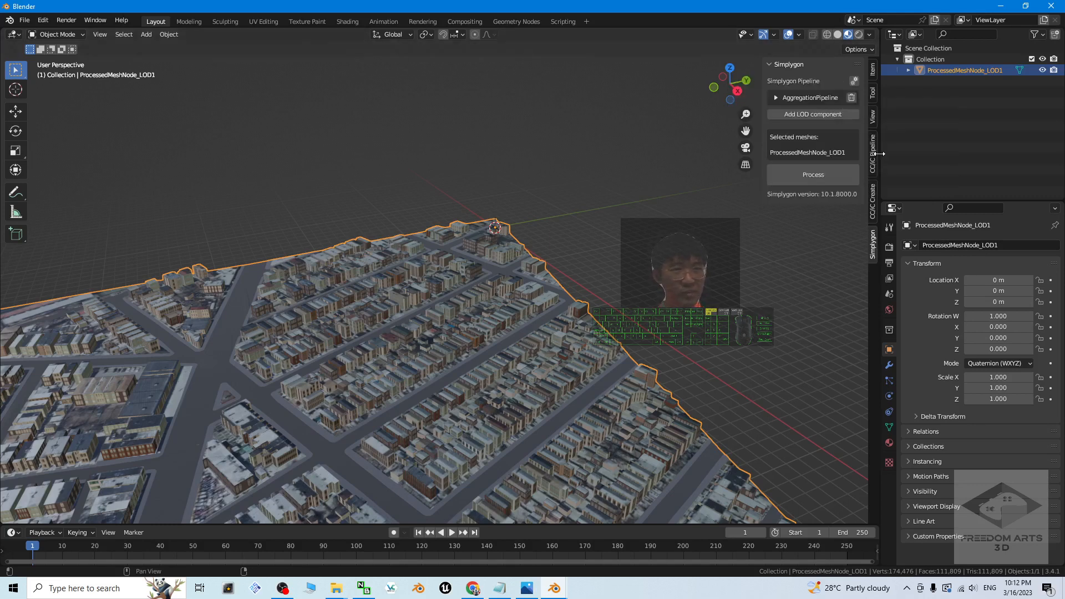
Step: Set the texture width and height to 4096 in the new aggregation pipeline's output material settings
left_click(777, 98)
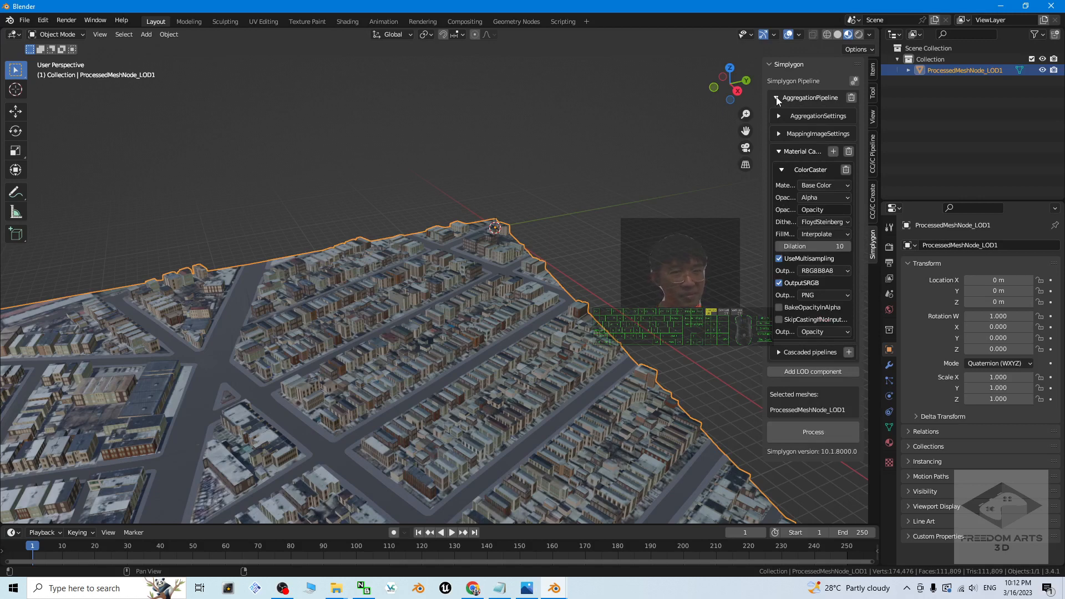
left_click(778, 135)
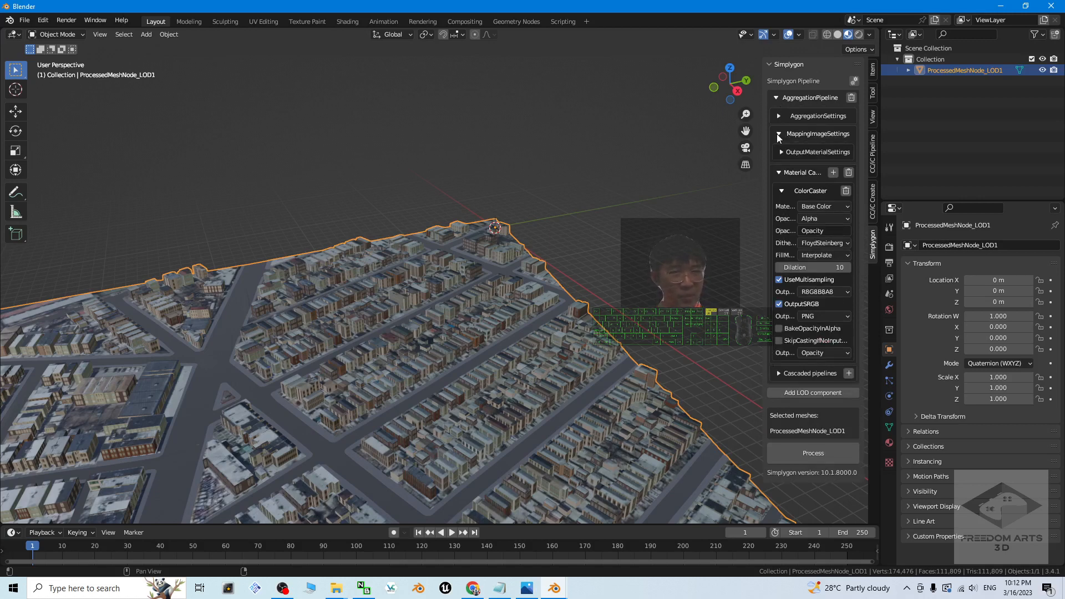
left_click(783, 153)
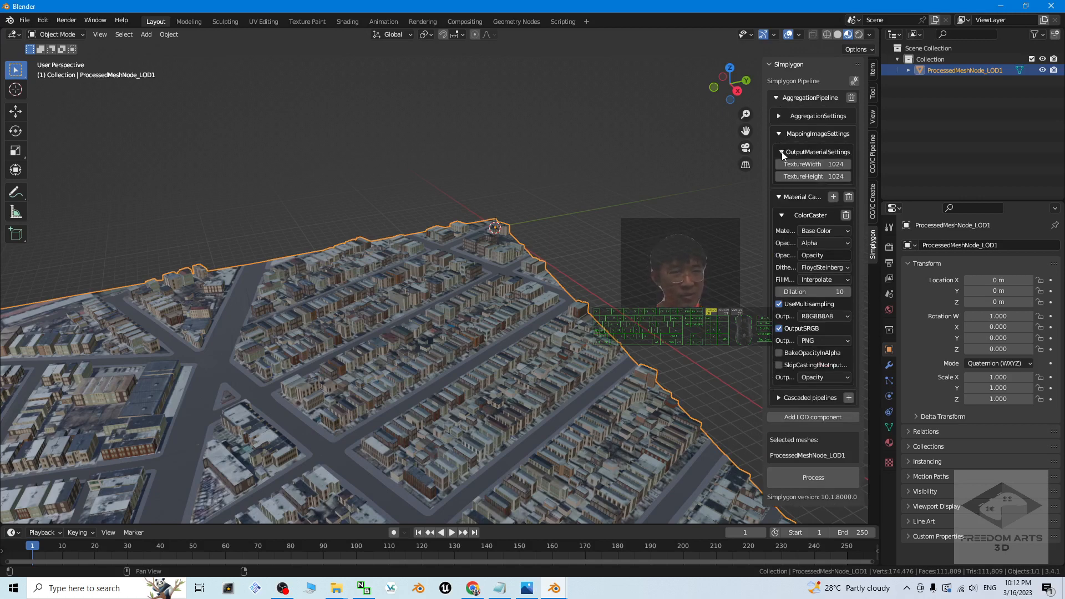
left_click(842, 164)
type("4096")
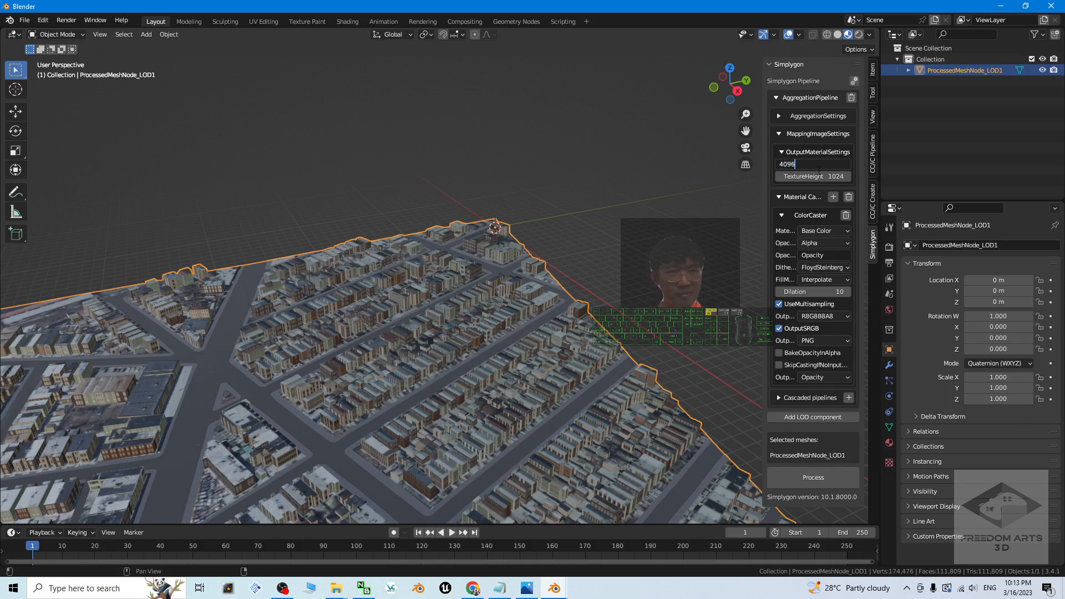
key("Return")
left_click(837, 177)
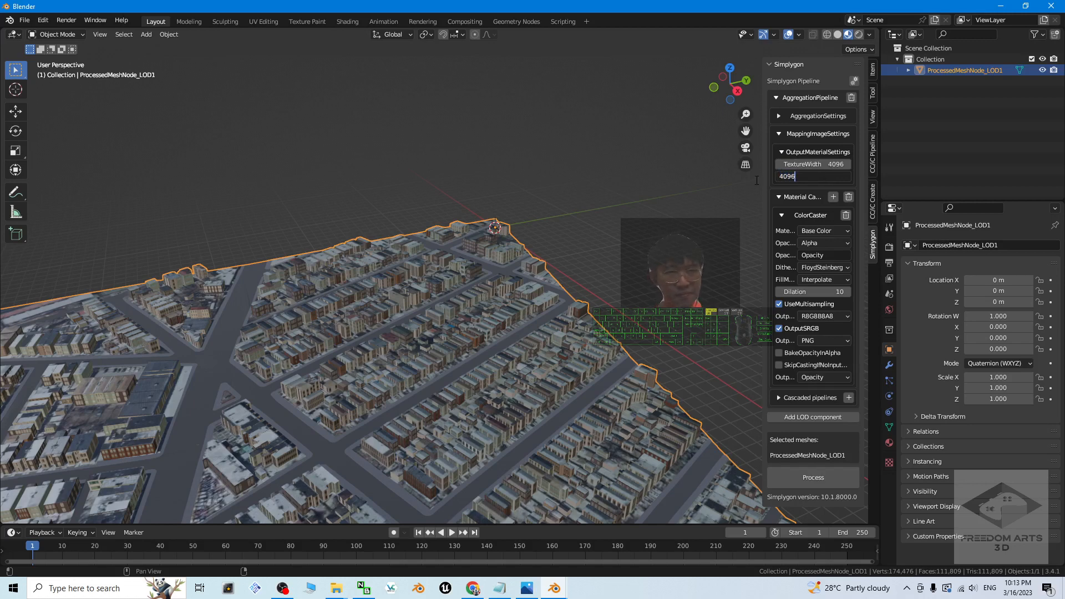
key("Return")
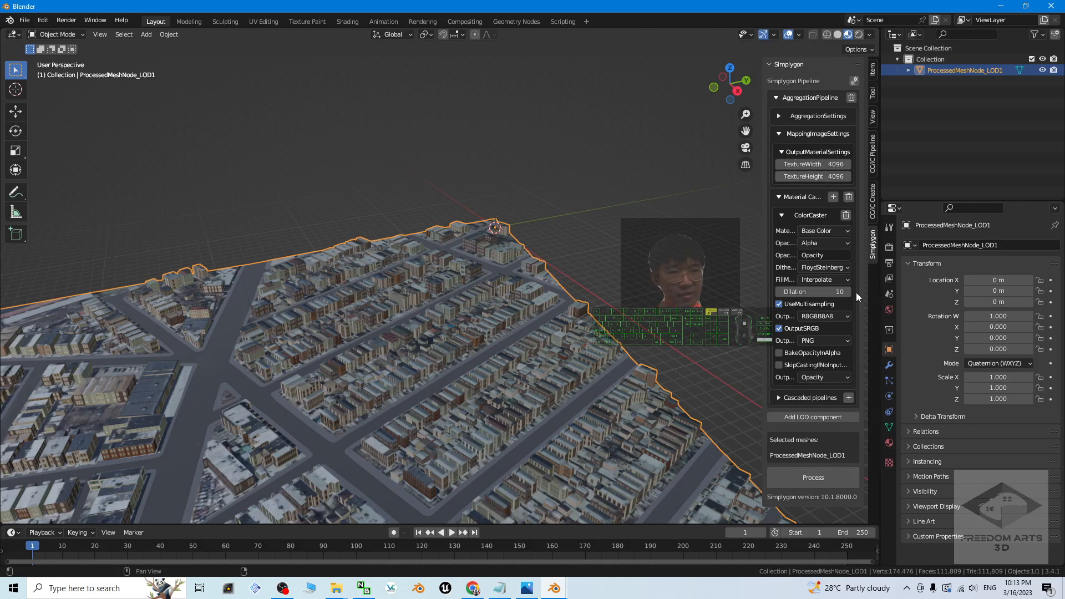
Step: Run the Simplygon processing on ProcessedMeshNode_LOD1
left_click(572, 164)
left_click(477, 325)
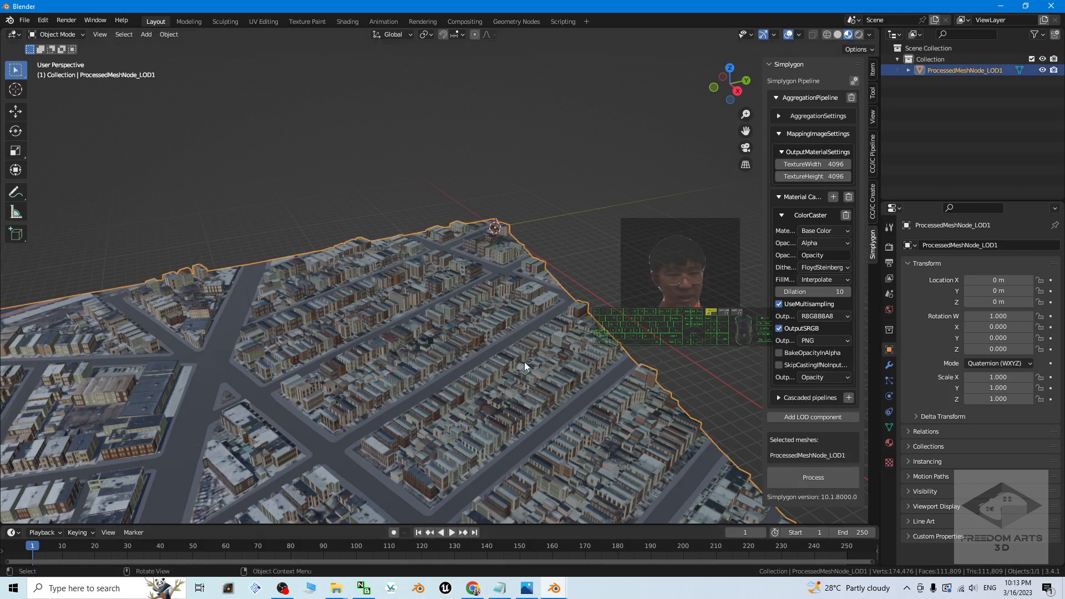
left_click(814, 481)
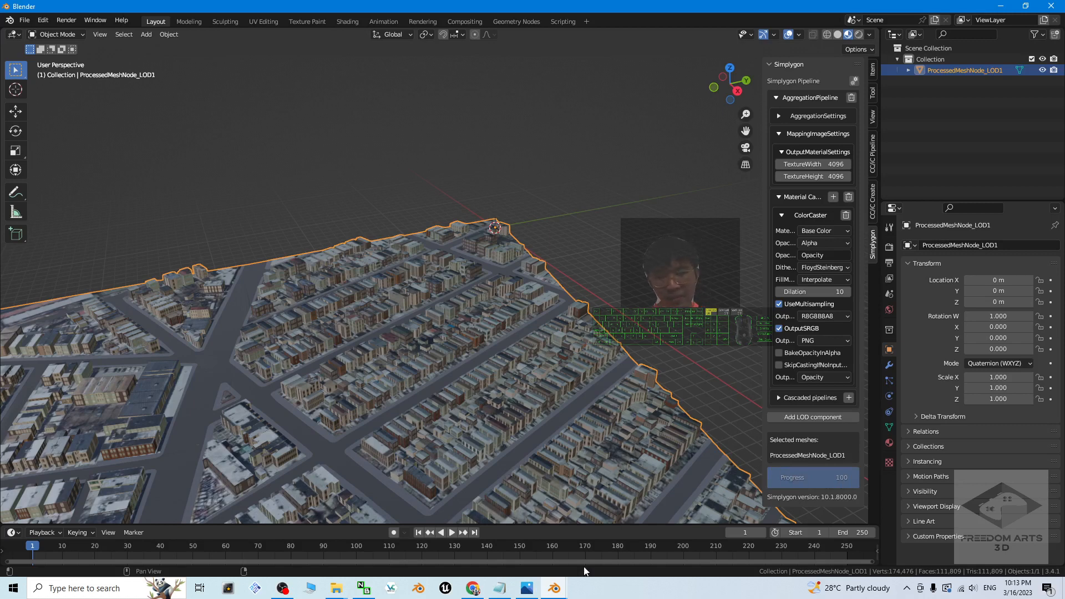
Step: Check the first Blender window, return to the second one and select only the newly processed mesh ProcessedMeshNode_LOD1.001
mouse_move(554, 588)
left_click(512, 545)
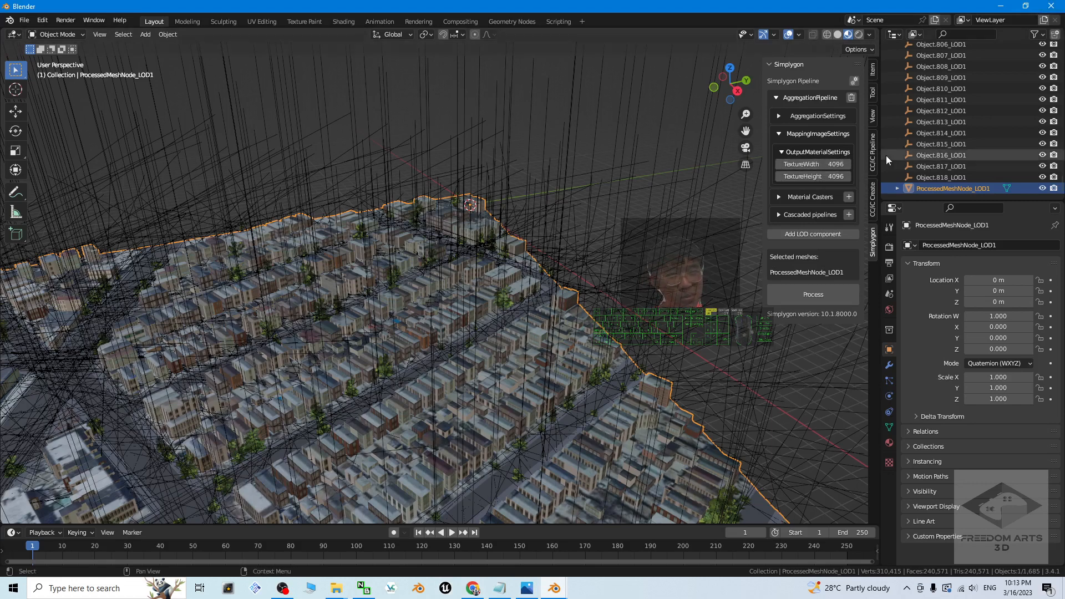
left_click(554, 588)
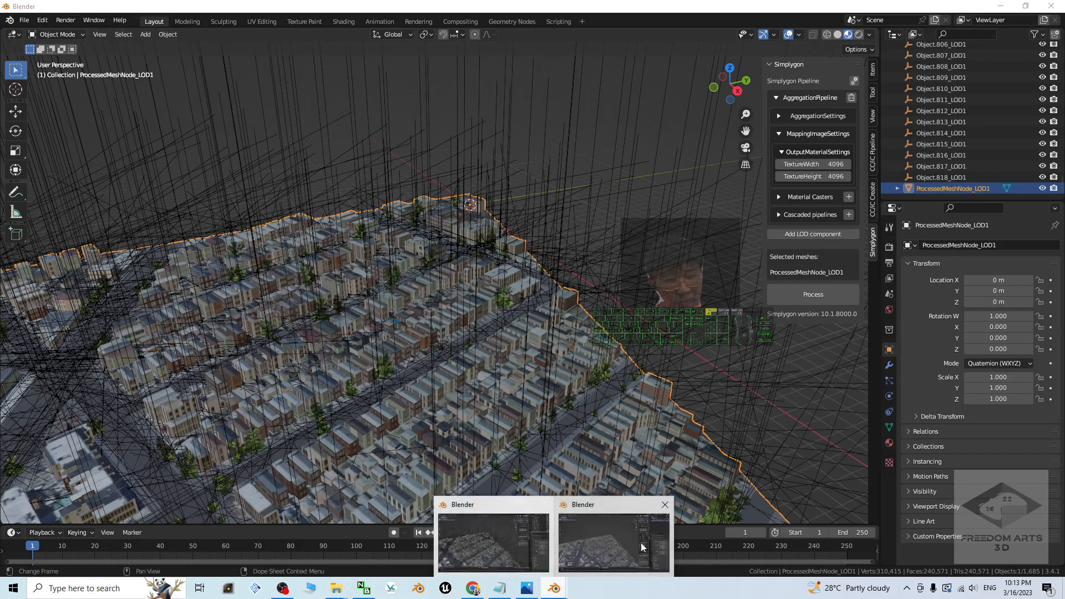
left_click(642, 548)
scroll(510, 355, "up", 4)
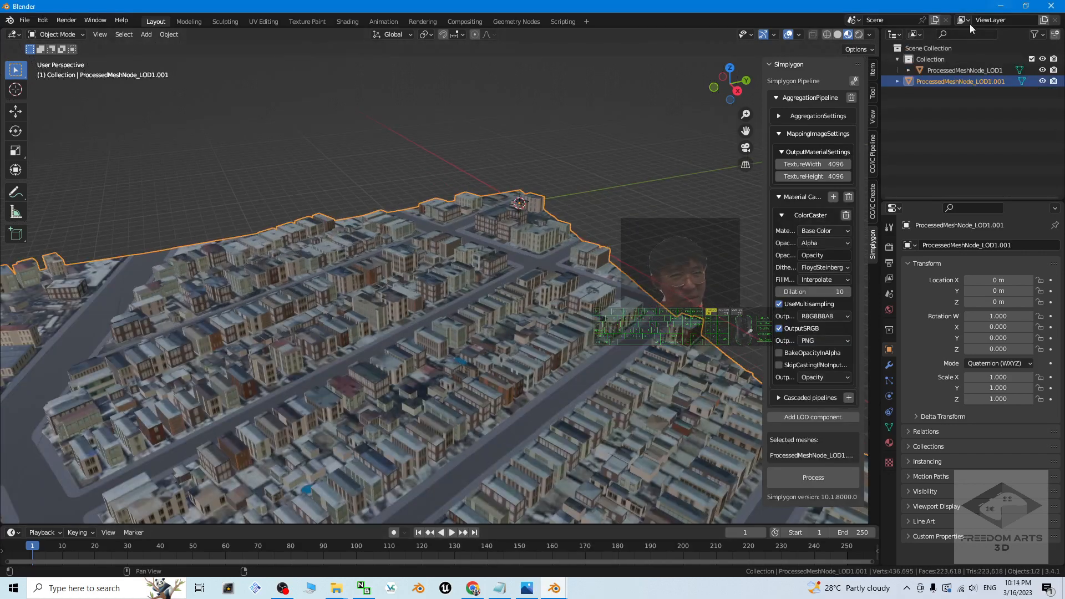
left_click(963, 95)
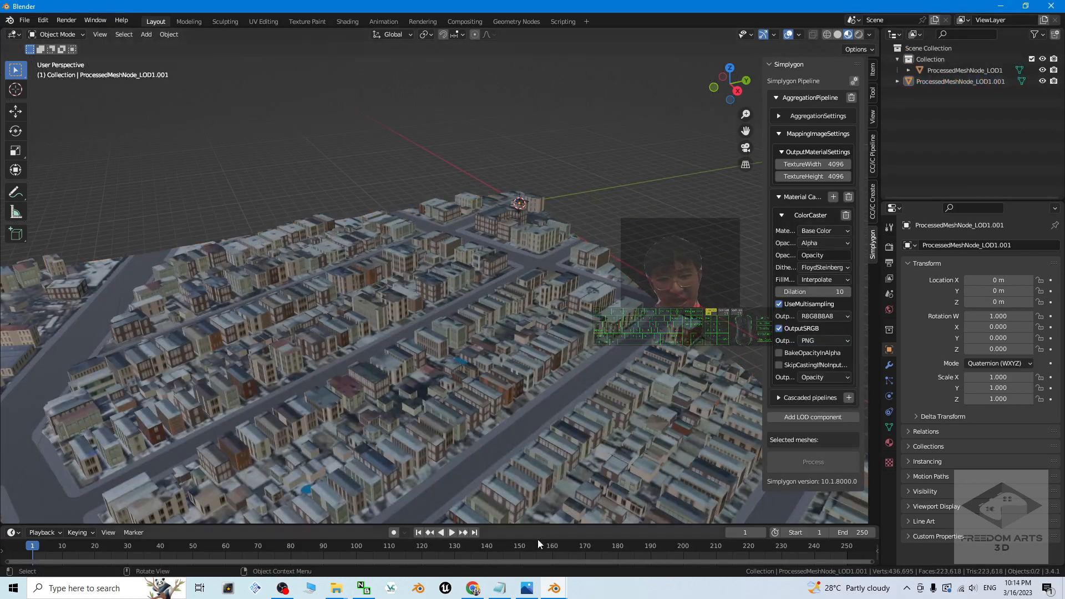
left_click(554, 588)
left_click(673, 544)
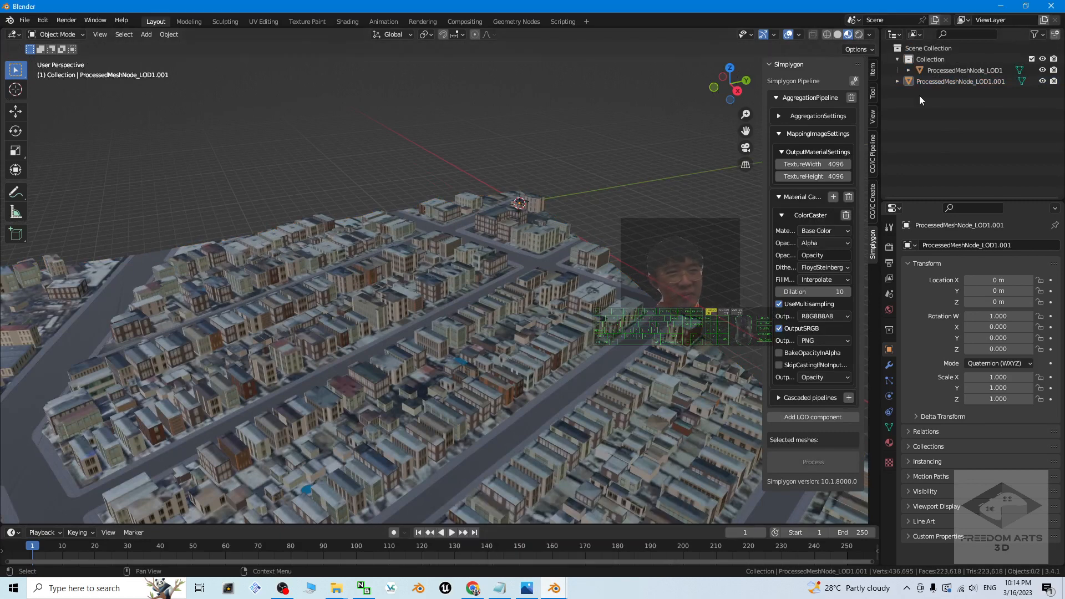
left_click(939, 83)
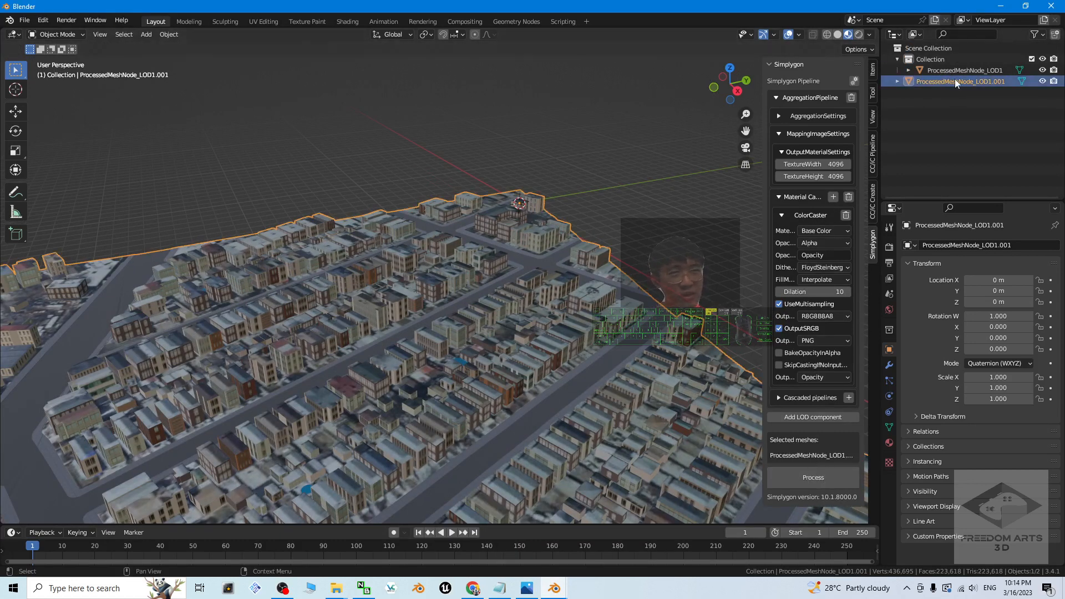
Step: Launch a third instance of Blender 3.4 from the Windows search and dismiss its splash screen
left_click(68, 594)
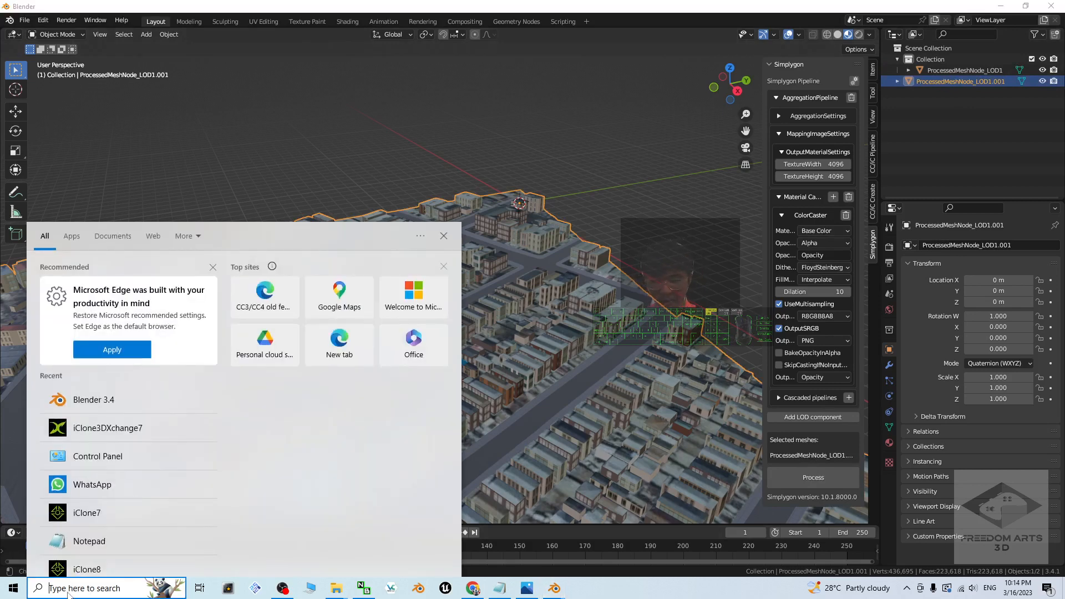
type("blender")
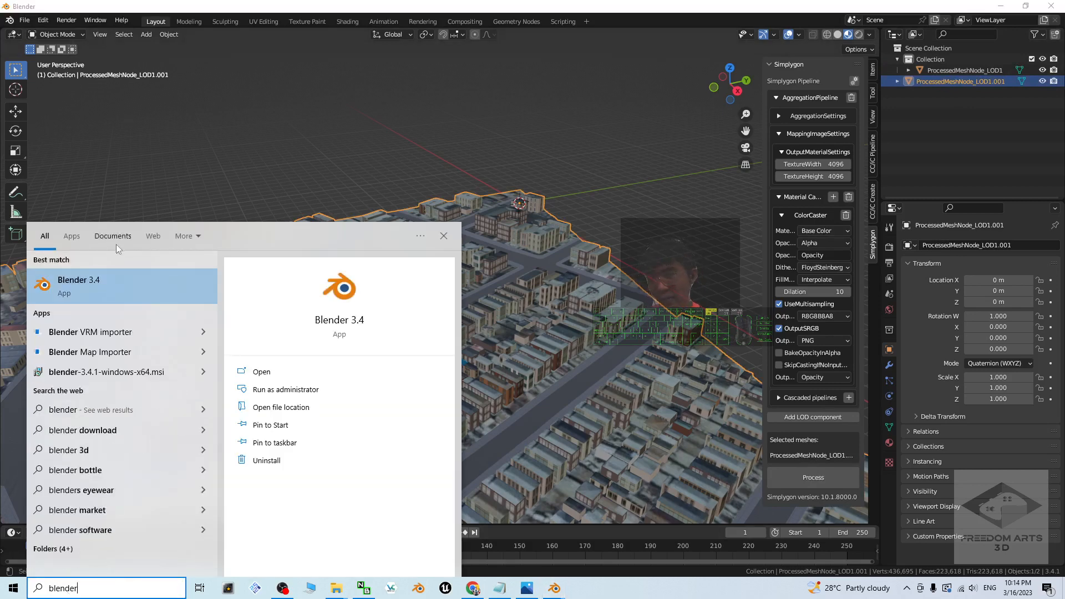
left_click(91, 284)
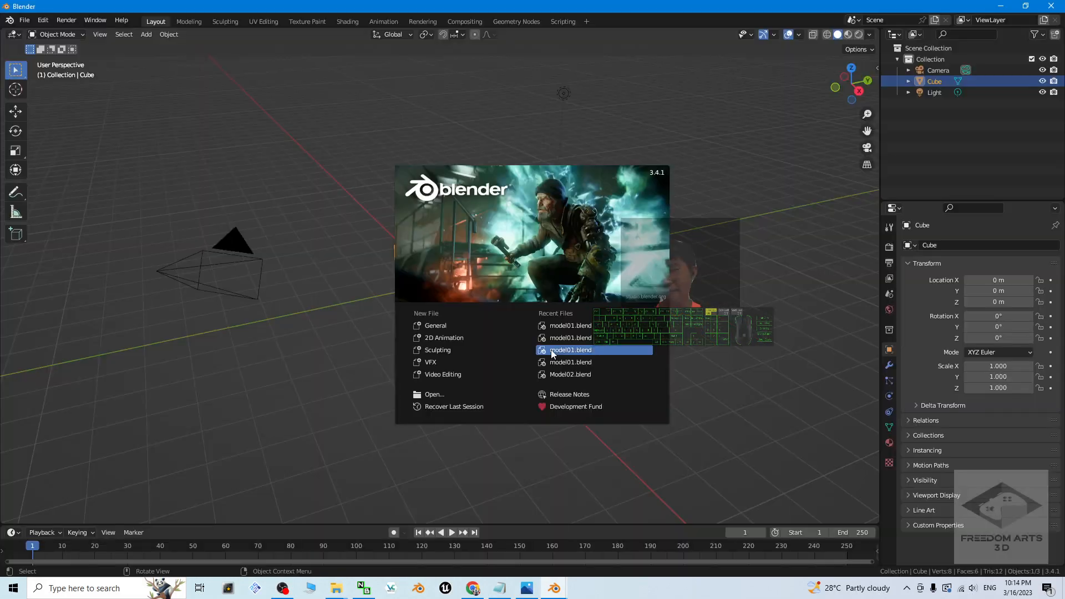
left_click(361, 260)
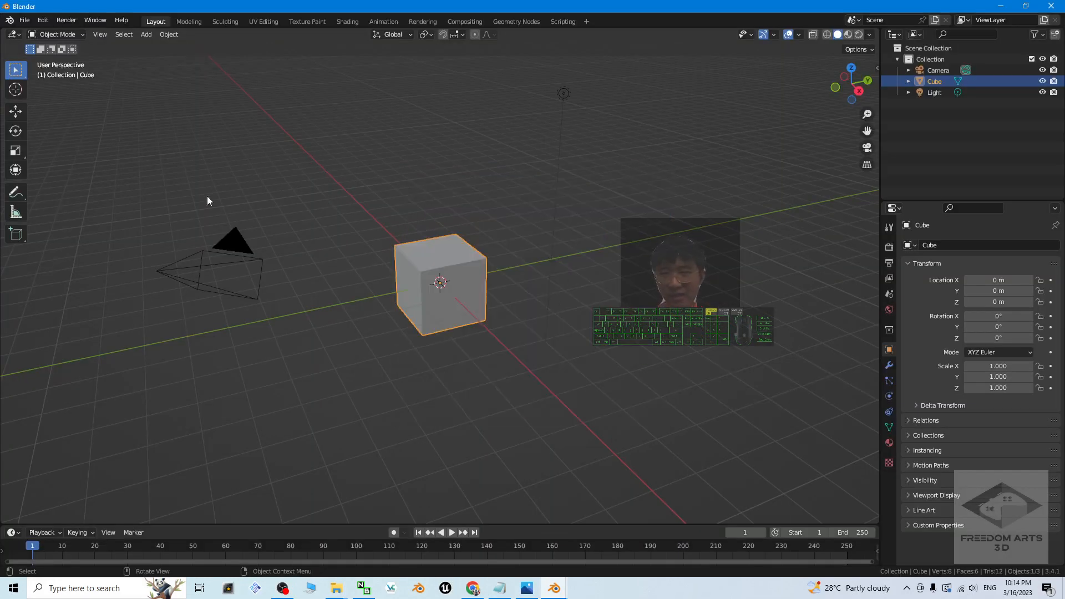
Step: Delete the new scene's default camera, cube and light, and copy ProcessedMeshNode_LOD1.001 from the second Blender window
left_click_drag(157, 195, 665, 405)
key("Delete")
left_click(555, 591)
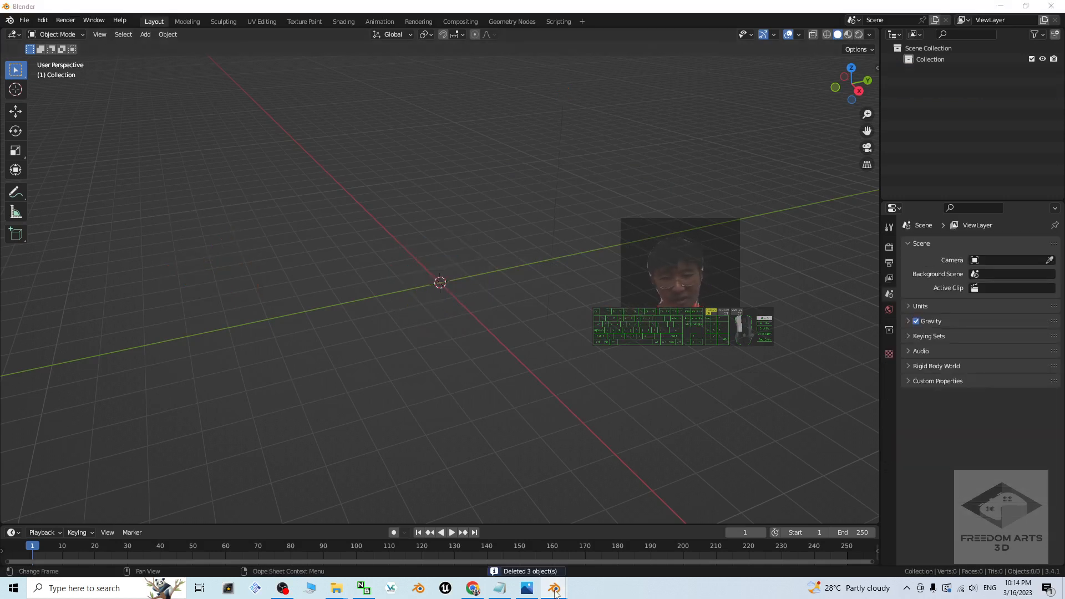
left_click(530, 533)
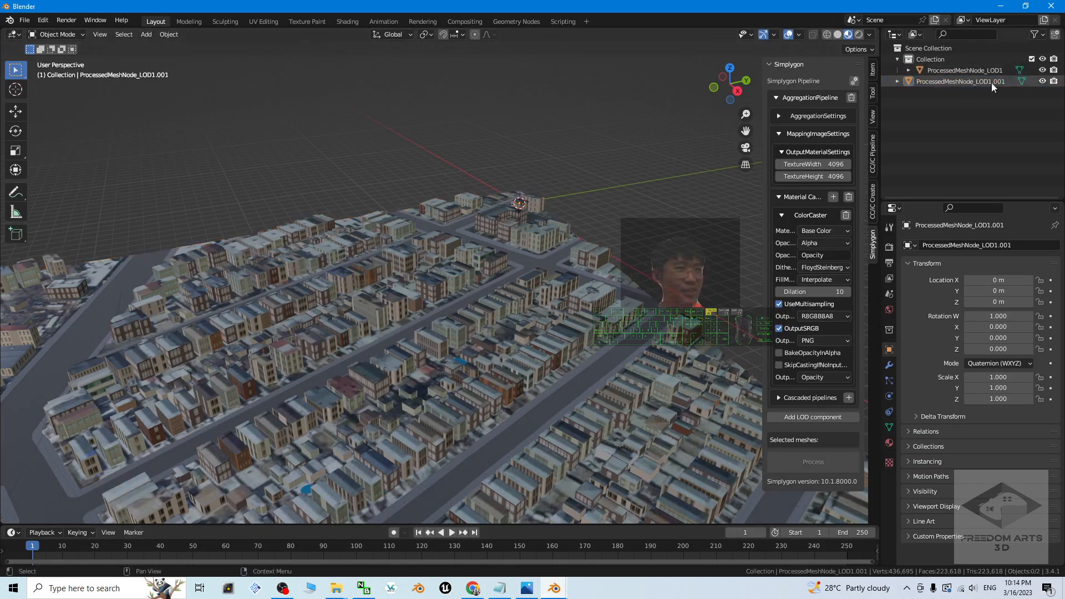
left_click(943, 82)
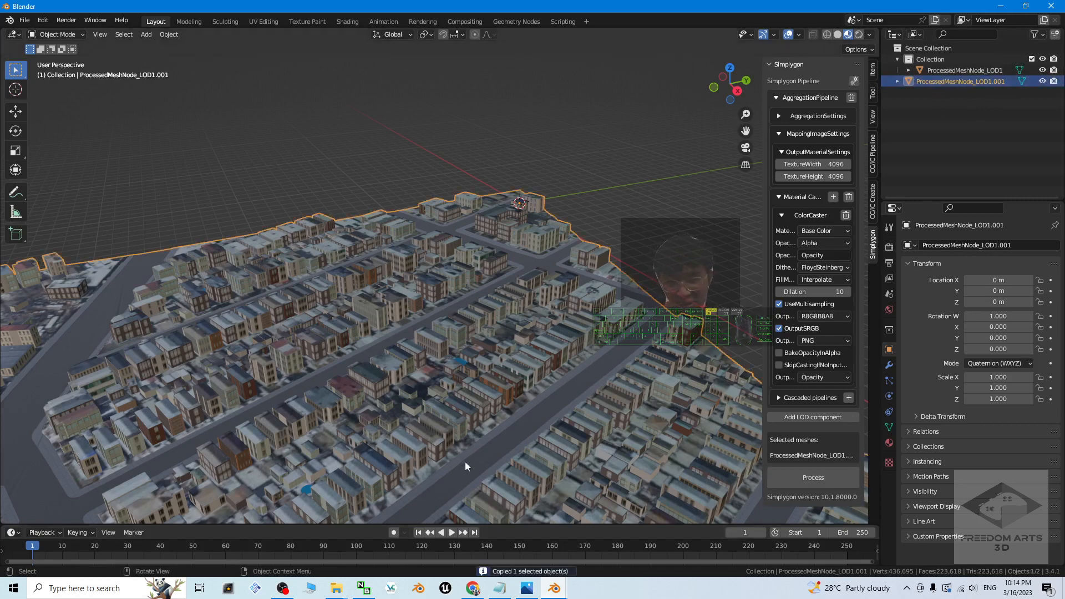
Step: Paste the copied ProcessedMeshNode_LOD1.001 into the third Blender window's empty scene and display it in Material Preview shading
left_click(554, 590)
left_click(688, 545)
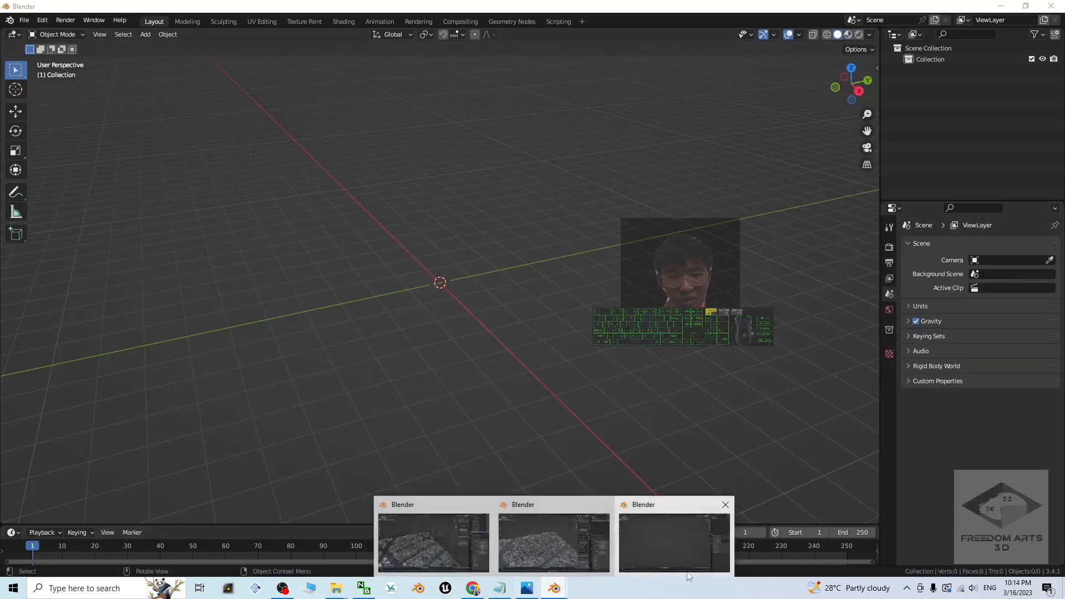
key("ctrl+v")
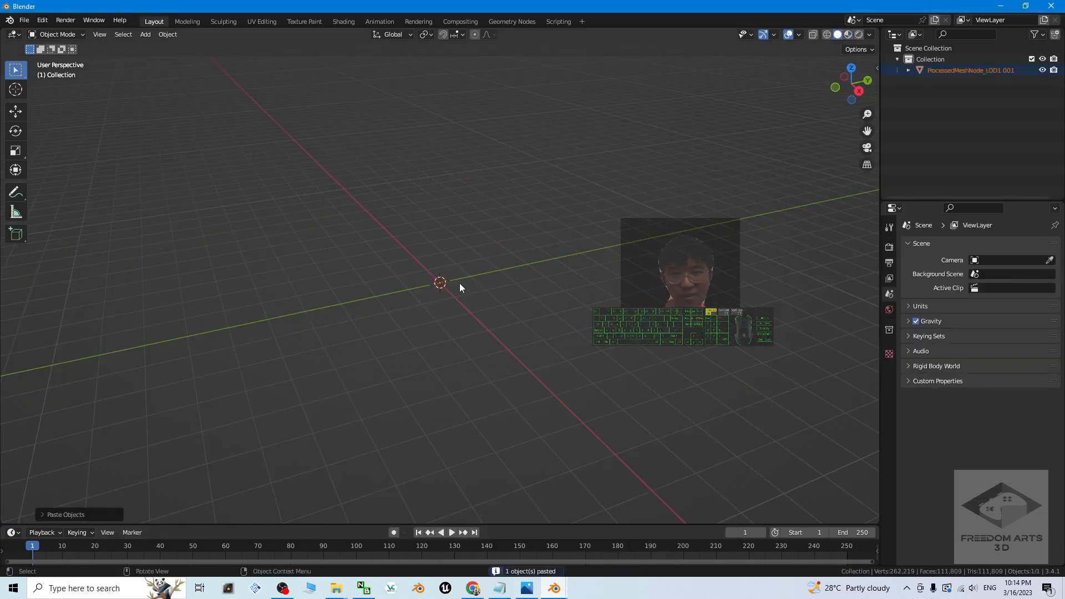
left_click(849, 35)
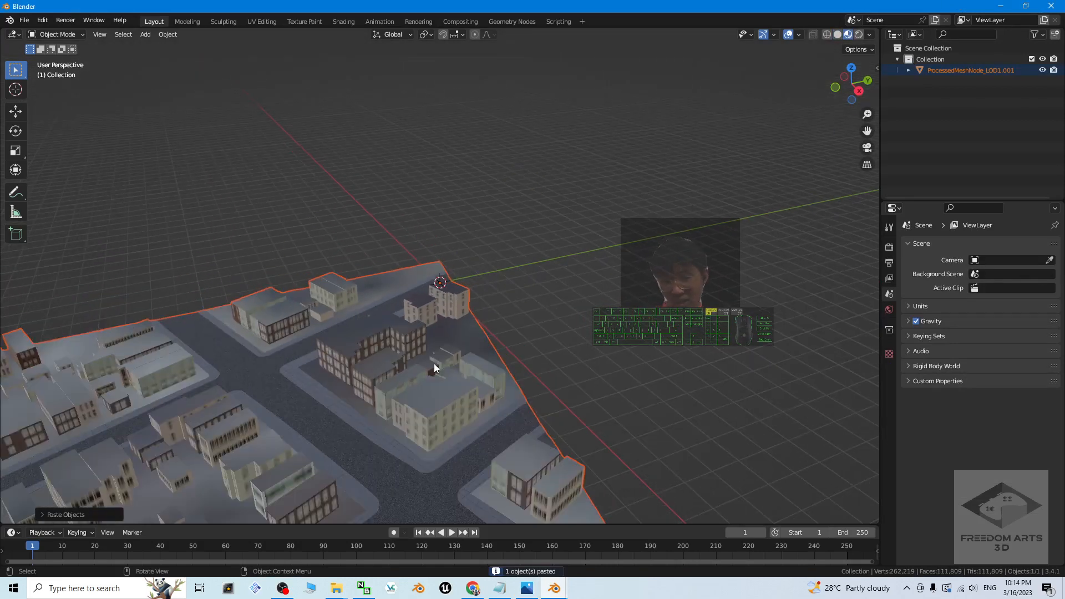
middle_click_drag(415, 416, 225, 25)
Step: Show the Basecolor_0 image in the UV Editing workspace and examine the baked texture up close and as a whole
left_click(261, 21)
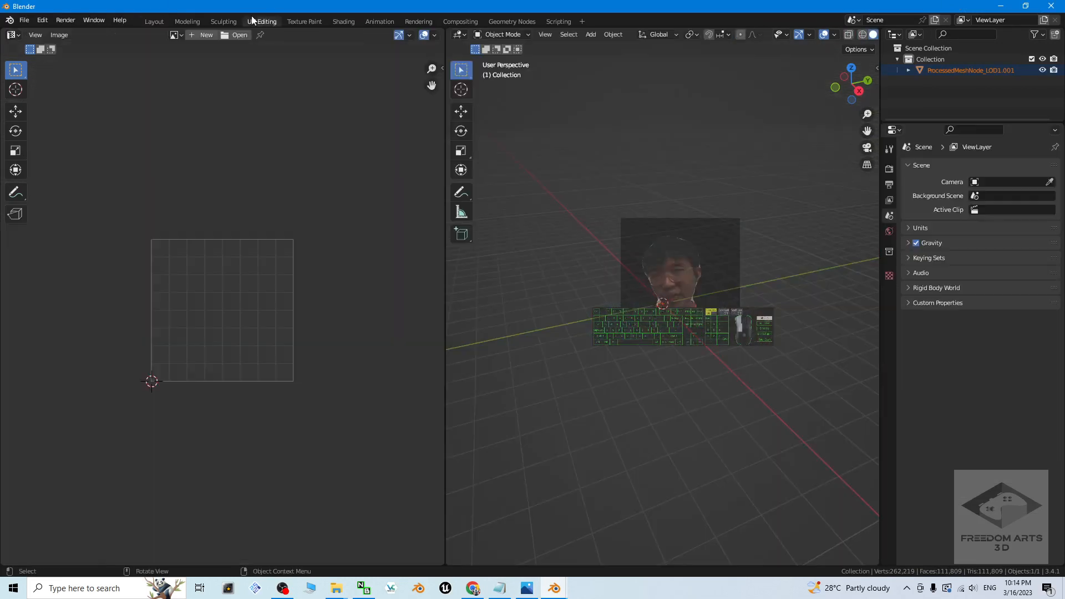
left_click(181, 36)
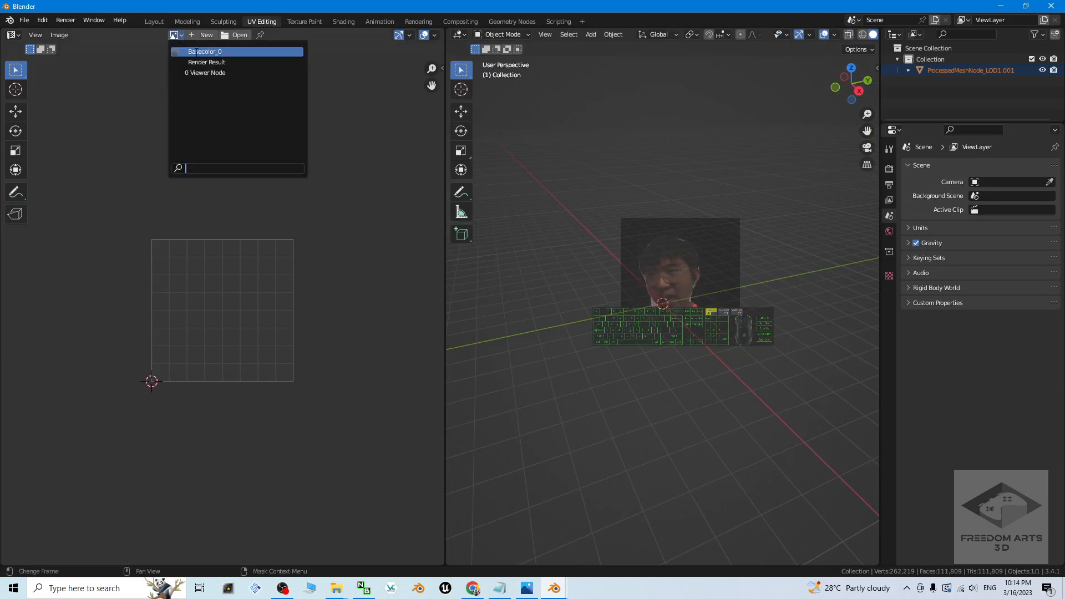
left_click(189, 51)
scroll(235, 299, "down", 5)
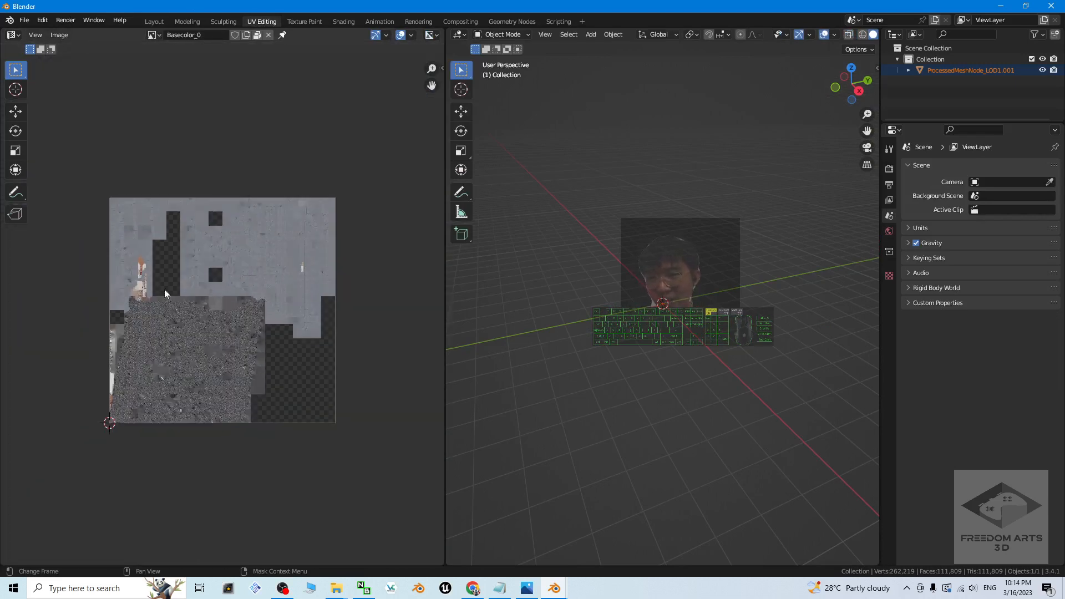
scroll(164, 289, "up", 2)
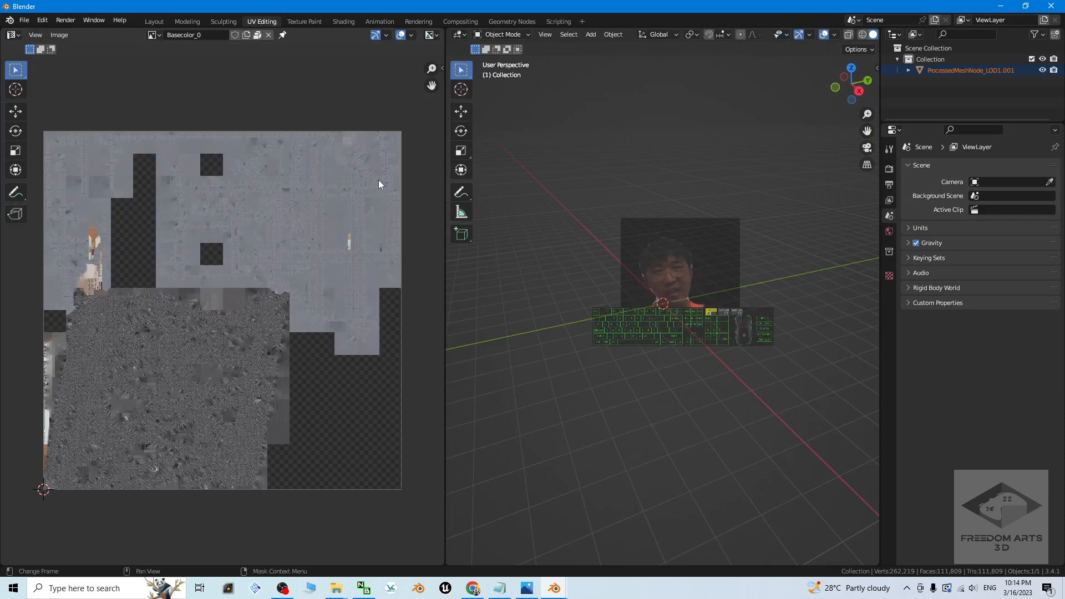
scroll(284, 310, "up", 3)
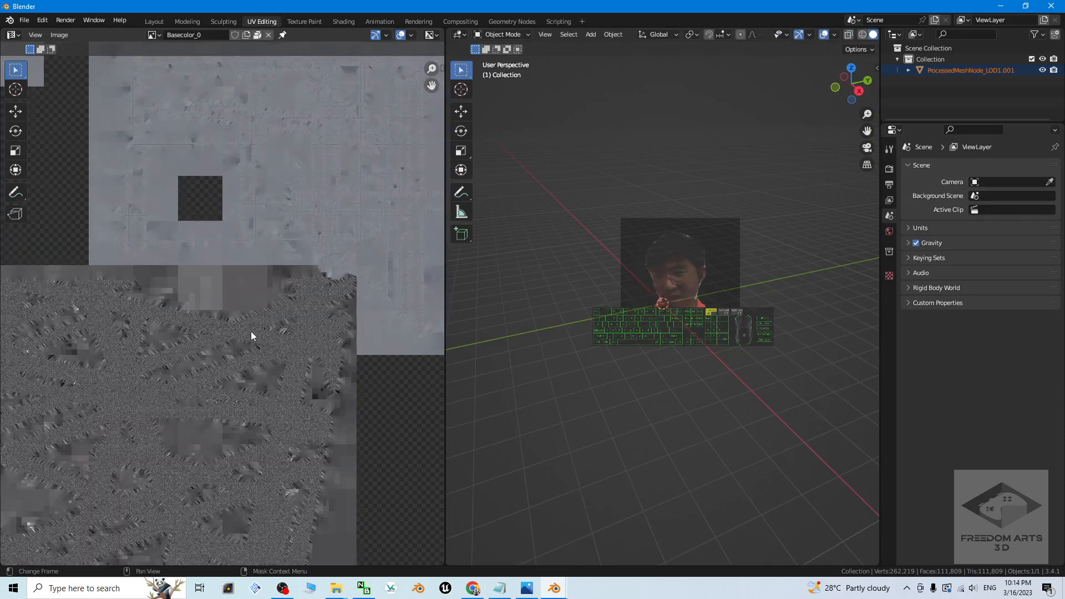
scroll(250, 332, "down", 4)
scroll(159, 294, "up", 3)
scroll(275, 233, "down", 2)
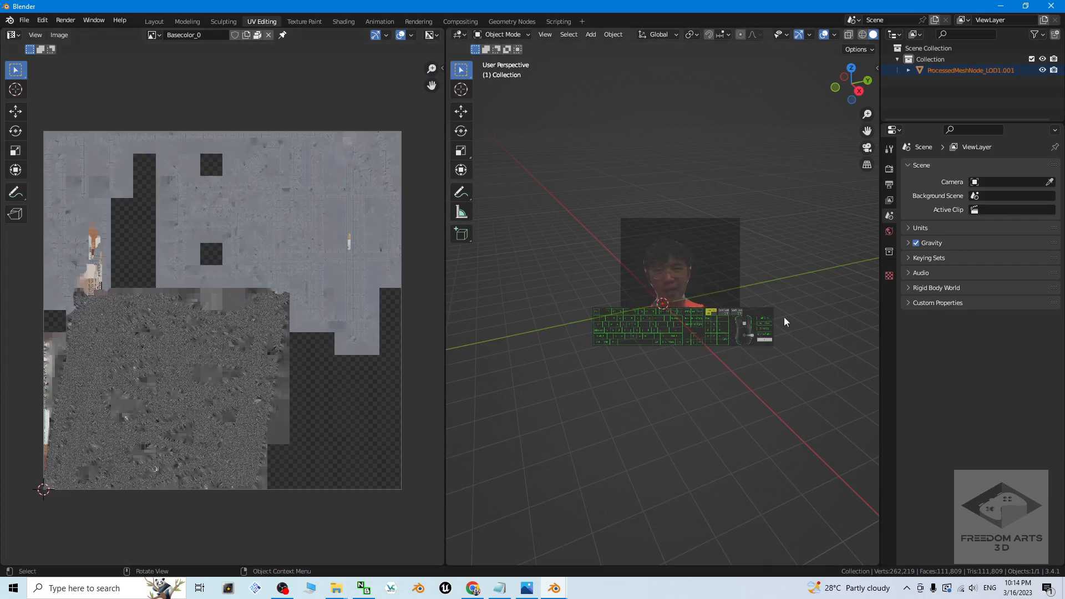
scroll(702, 349, "down", 12)
scroll(694, 359, "up", 4)
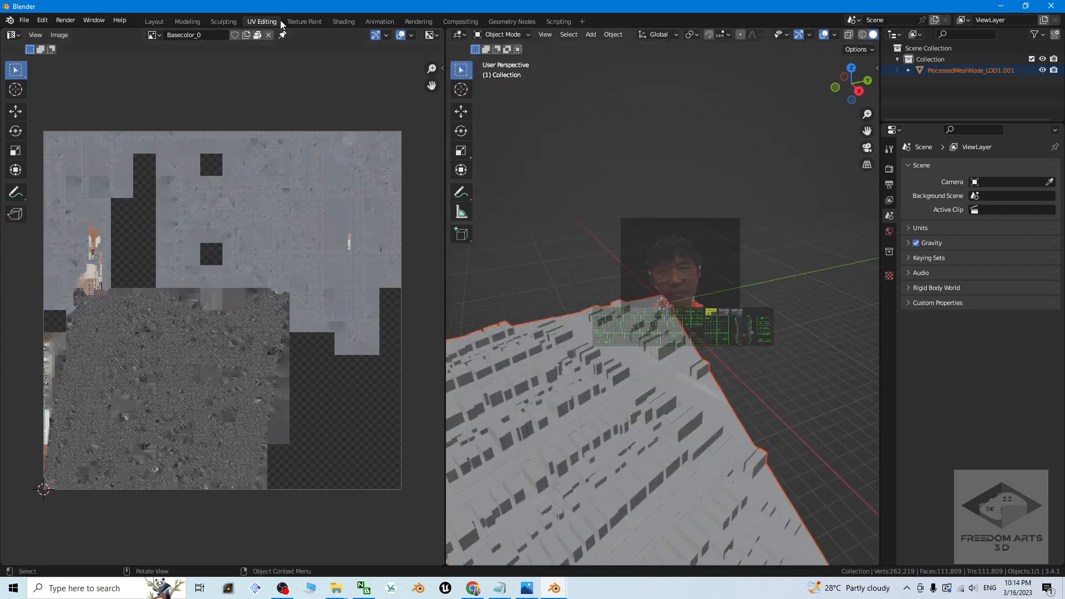
Step: Return to the Layout workspace and examine the textured buildings and streets of the pasted city mesh from several angles
left_click(154, 21)
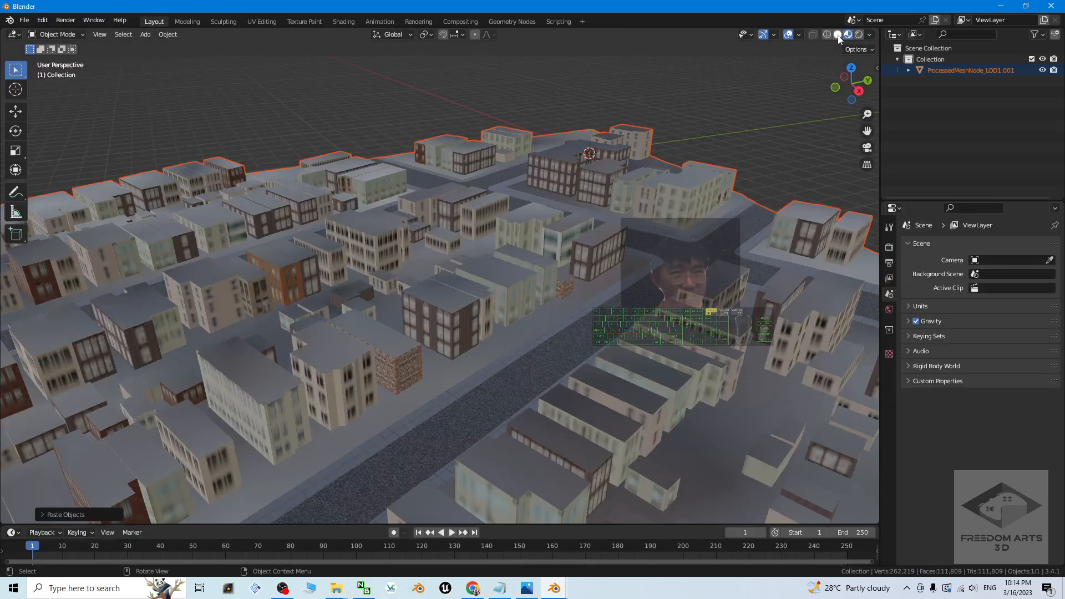
scroll(506, 277, "down", 6)
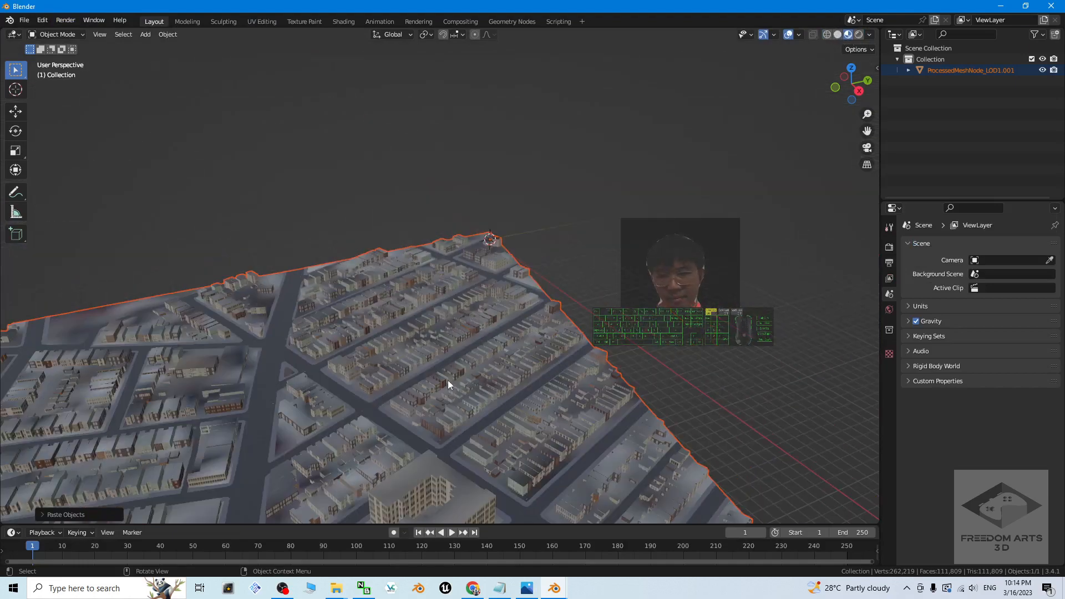
scroll(437, 395, "up", 2)
scroll(395, 427, "down", 2)
middle_click_drag(395, 427, 432, 406, "shift")
scroll(424, 288, "up", 3)
scroll(424, 293, "down", 3)
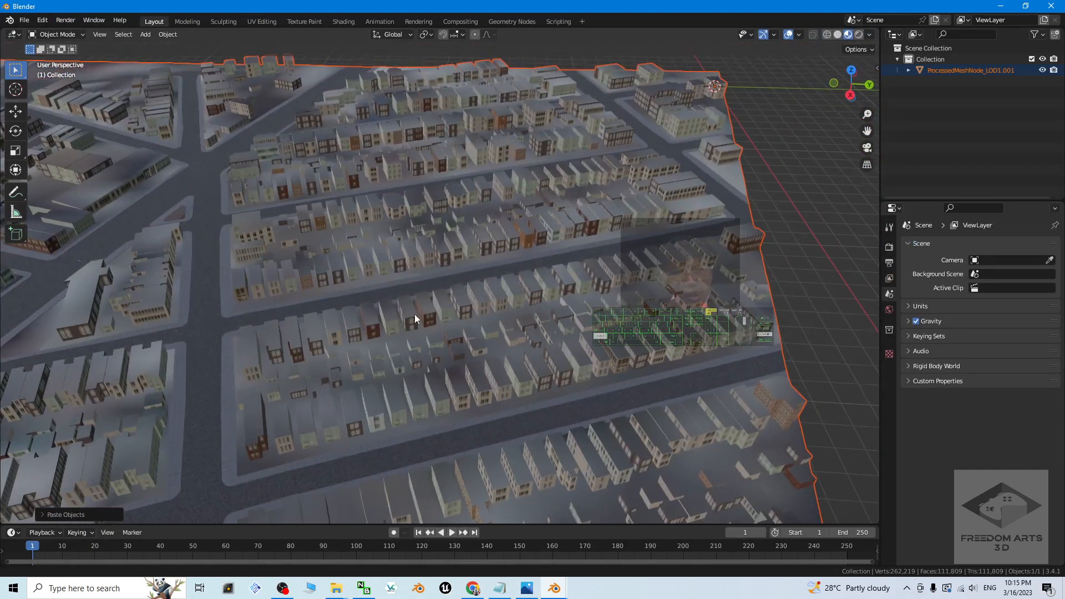
middle_click_drag(415, 314, 680, 282, "shift")
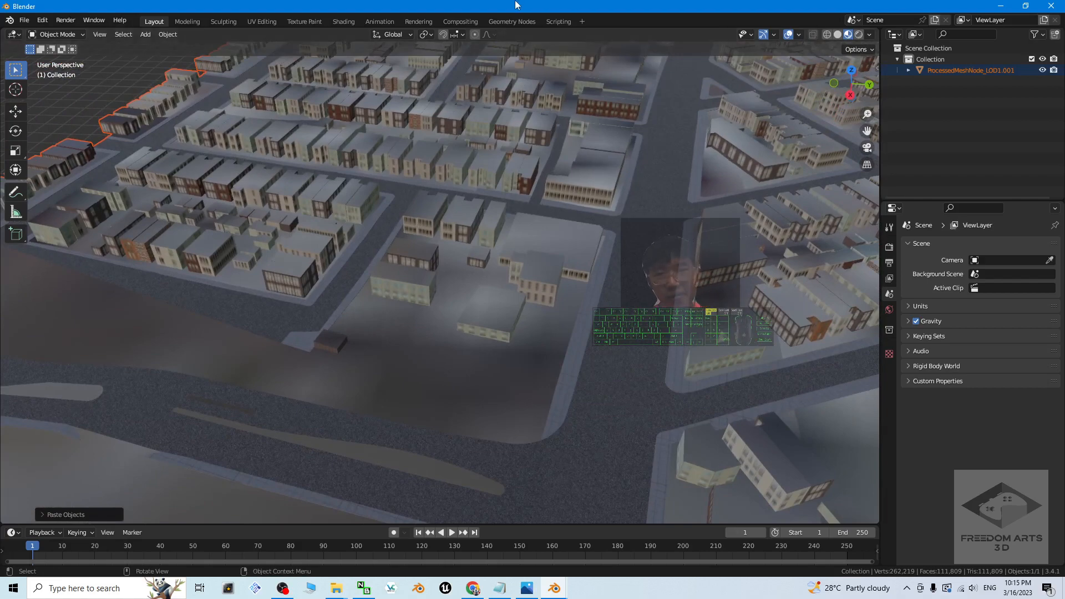
Step: Restore the third Blender window to a smaller size, minimize the one behind it and uncover the model_highdetail-2155.fbx folder window
left_click_drag(549, 6, 708, 92)
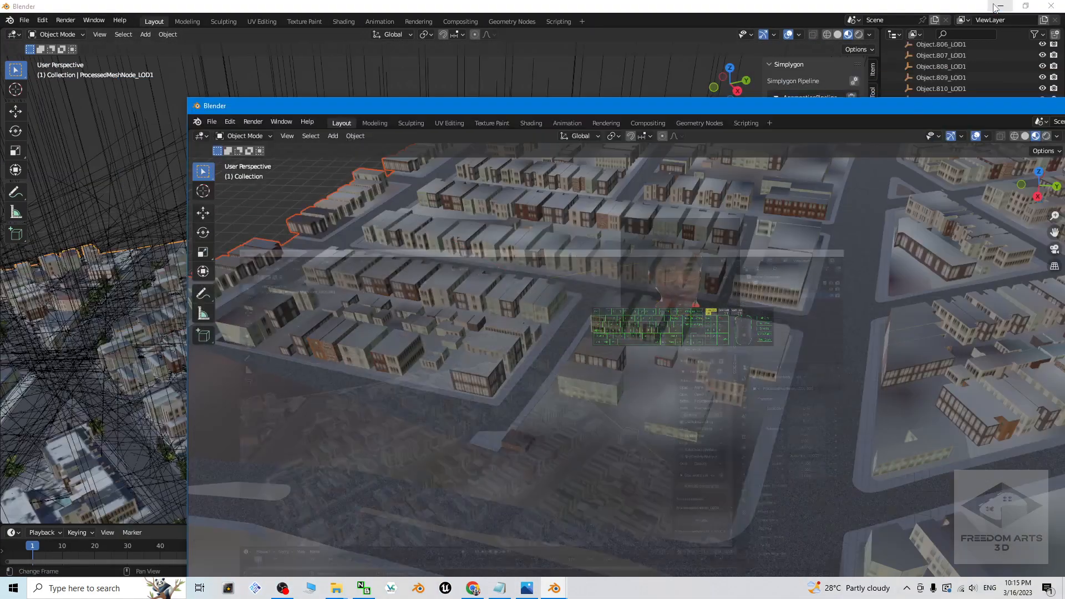
left_click(1001, 6)
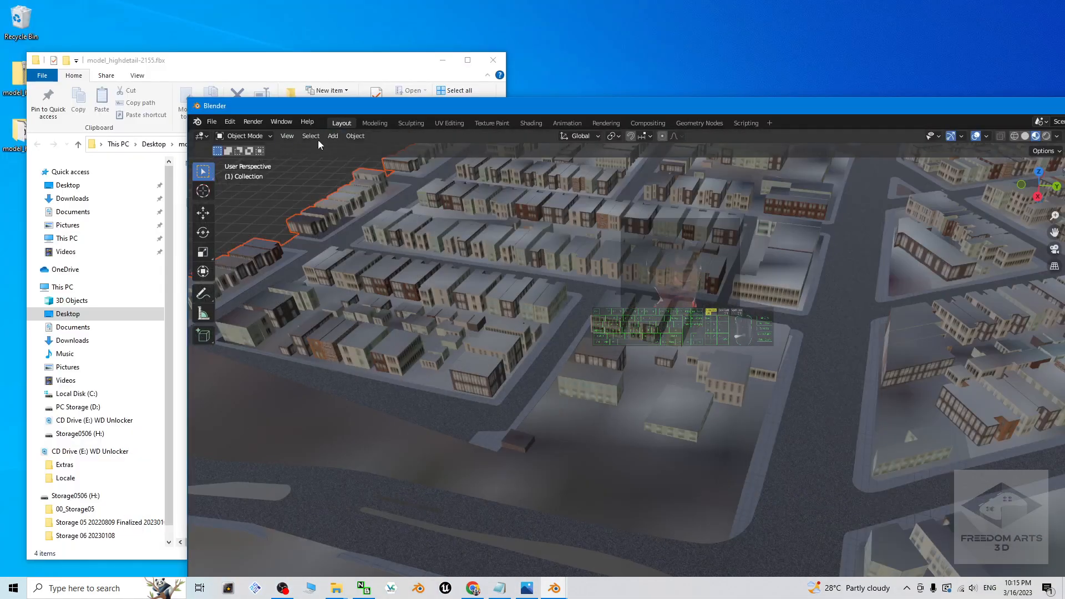
left_click_drag(405, 110, 480, 81)
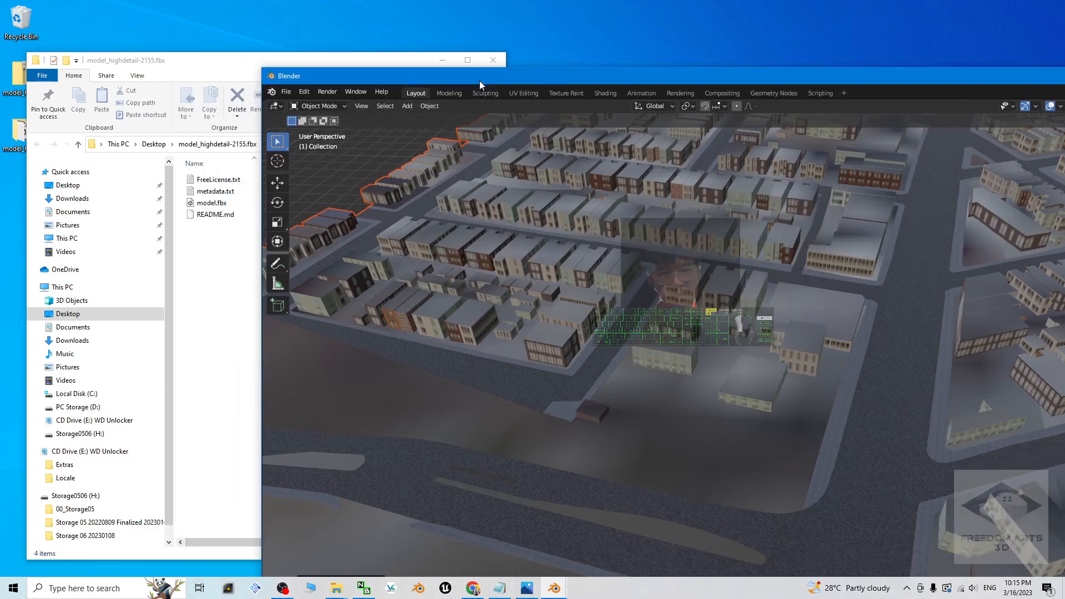
left_click(557, 587)
left_click(672, 539)
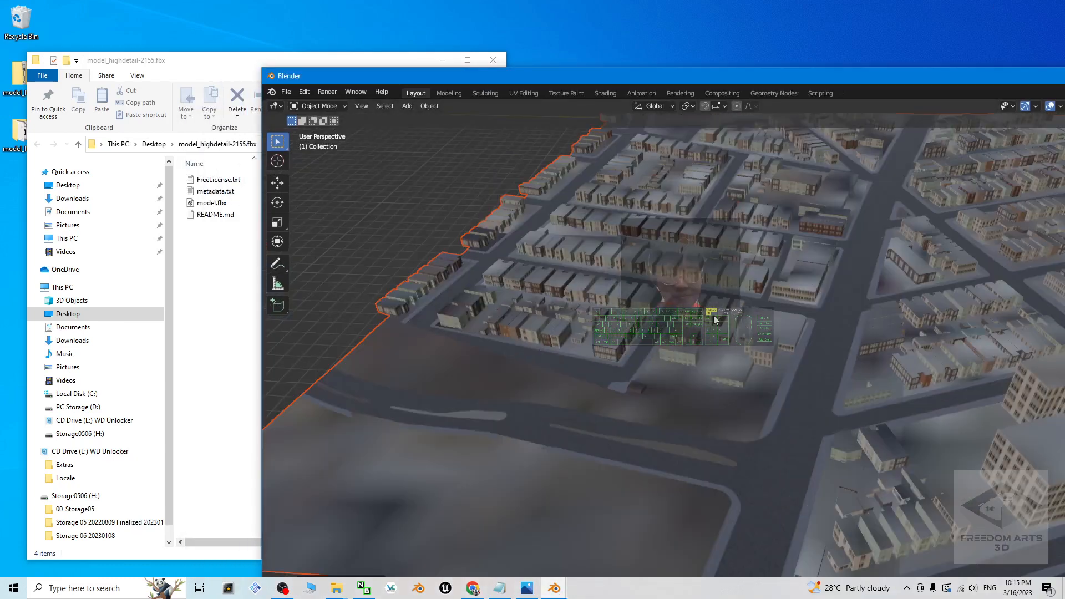
Step: Create a folder named GameReadySigleMeshSingleMaterial inside the model_highdetail-2155.fbx folder in File Explorer
left_click(200, 66)
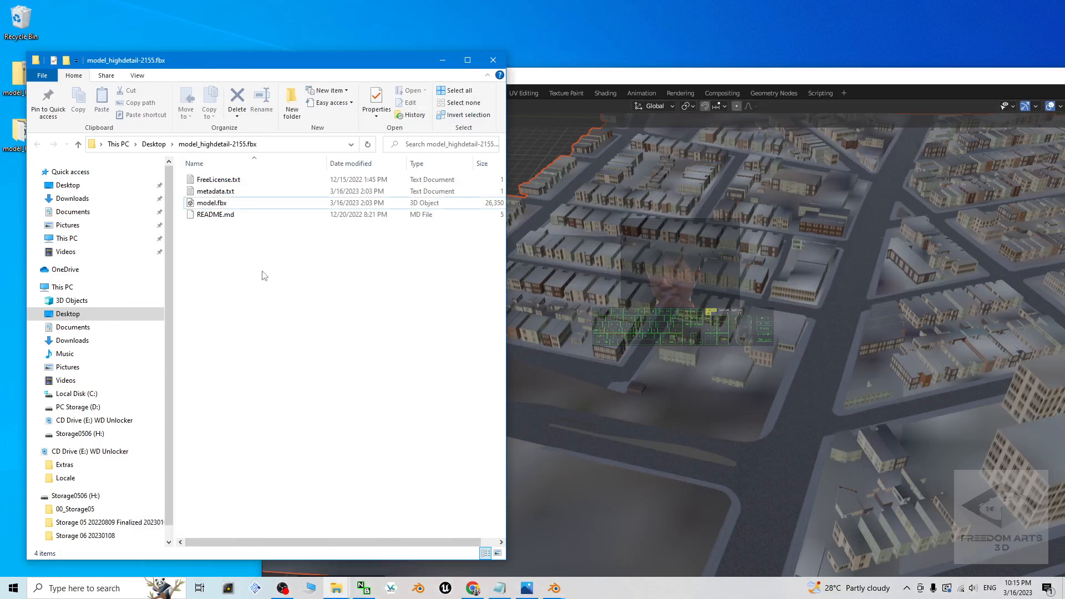
right_click(222, 282)
mouse_move(277, 415)
left_click(403, 415)
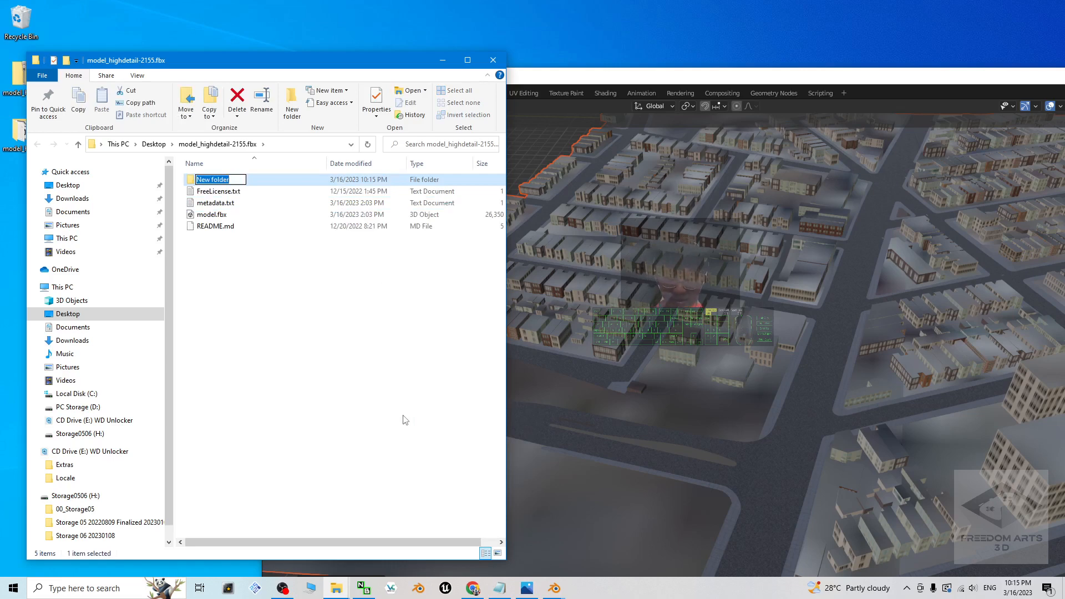
type("GameRead")
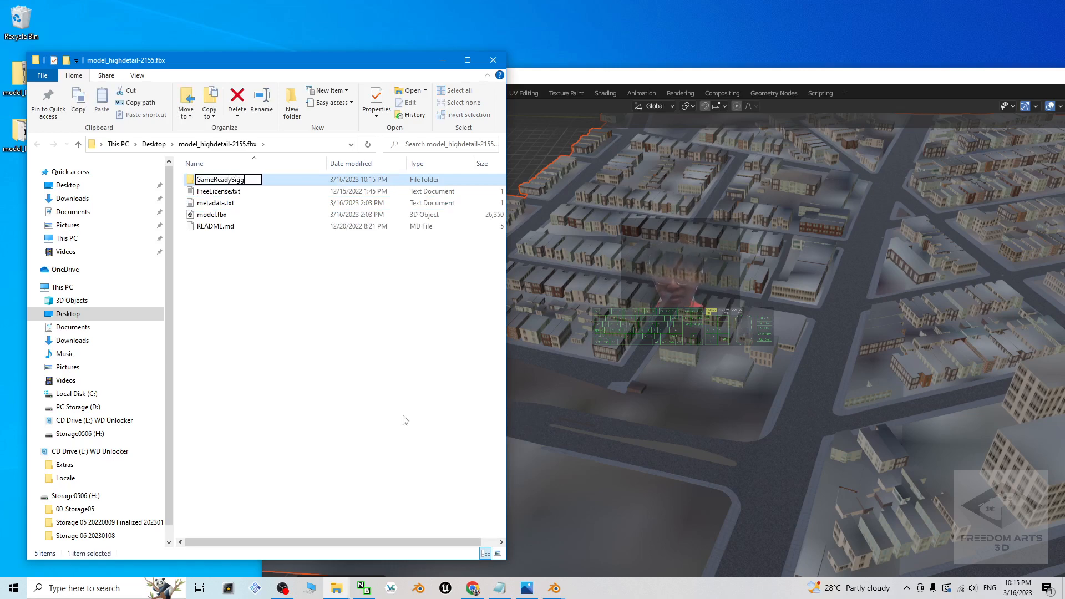
type("ySigleMeshSingleMaterial")
key("Return")
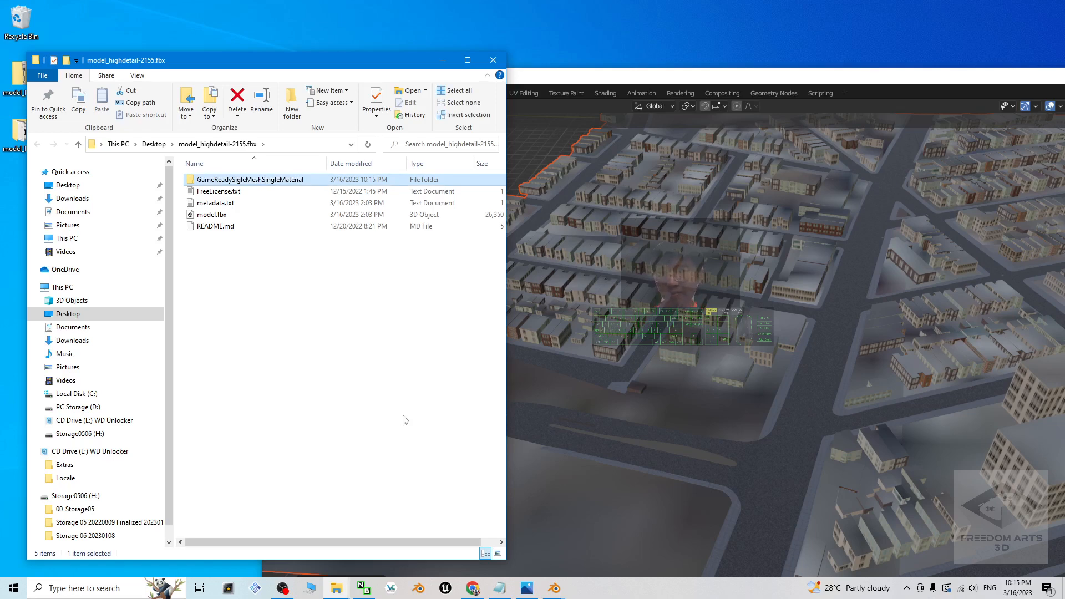
Step: Correct the new folder's name to GameReadySingleMeshSingleMaterial and open the folder
key("Return")
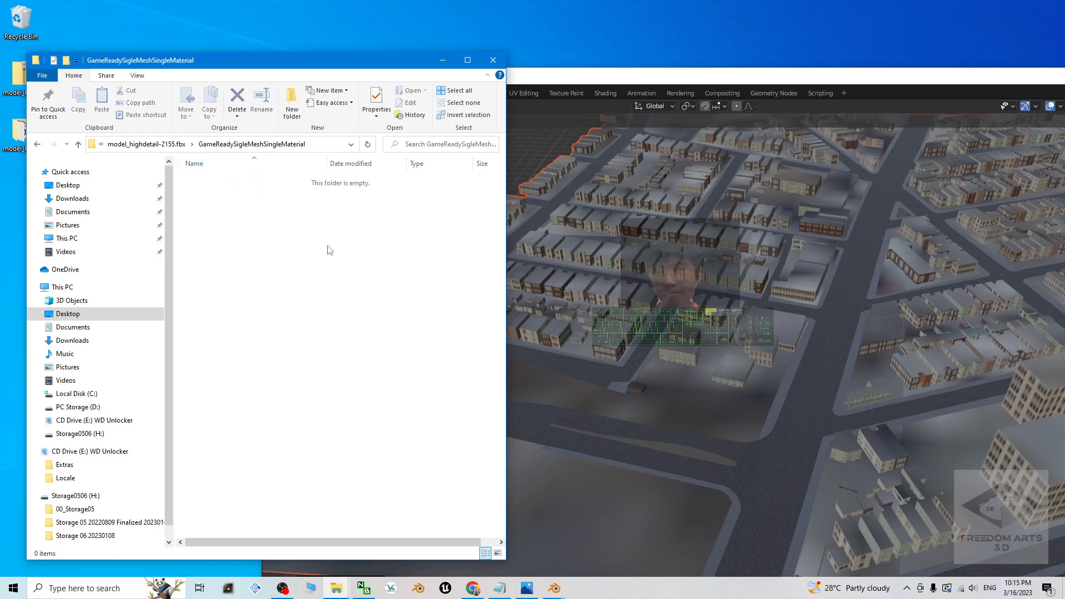
key("alt+Left")
left_click(247, 183)
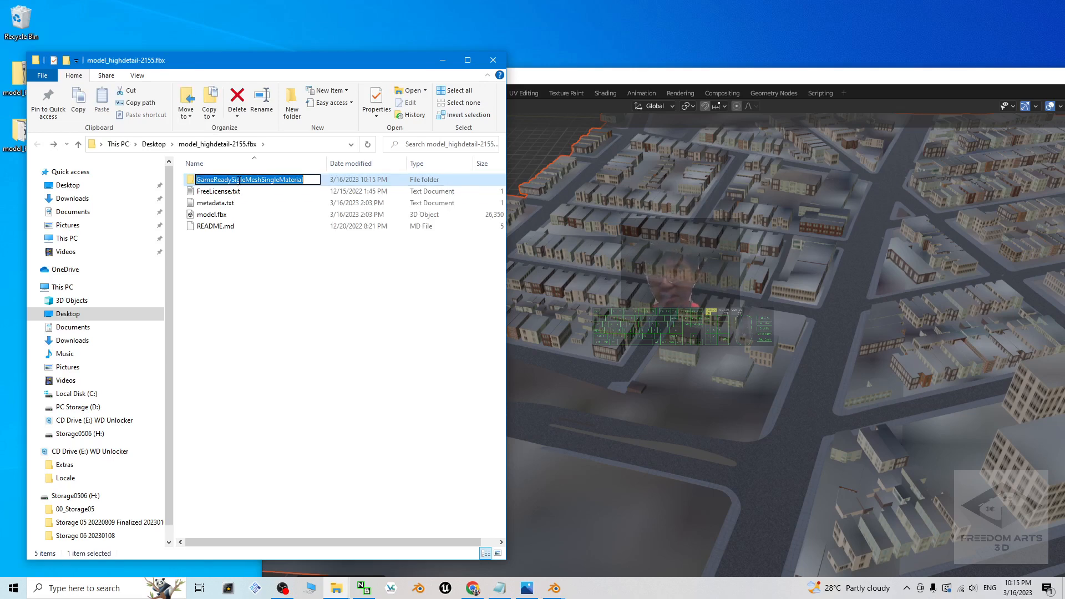
left_click(238, 180)
type("n")
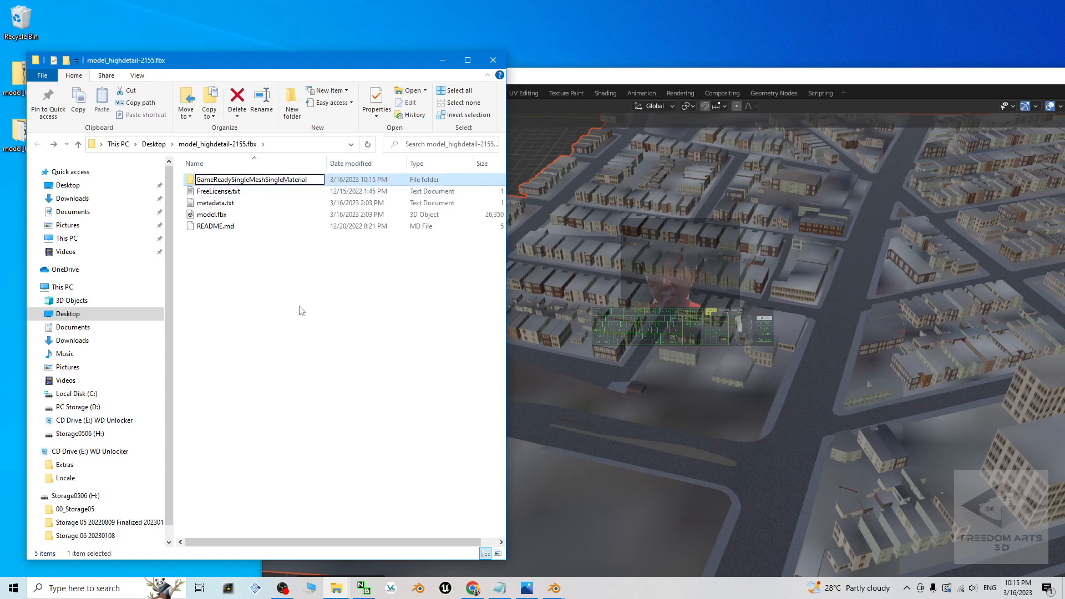
key("Return")
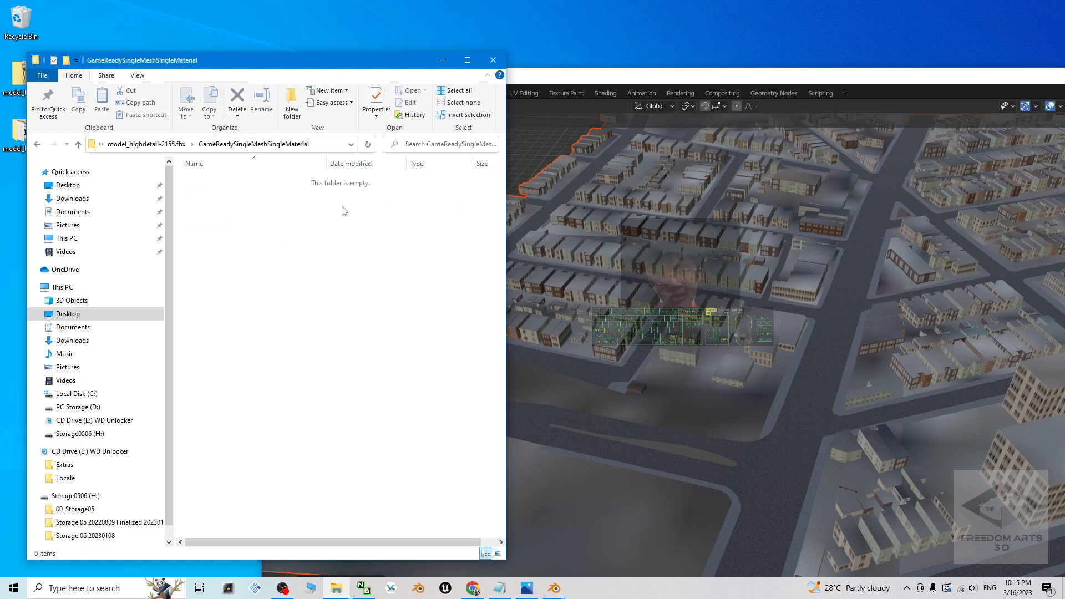
Step: Switch back to the third Blender window, shift it clear of the folder window, and select and frame the city mesh
left_click_drag(570, 76, 632, 76)
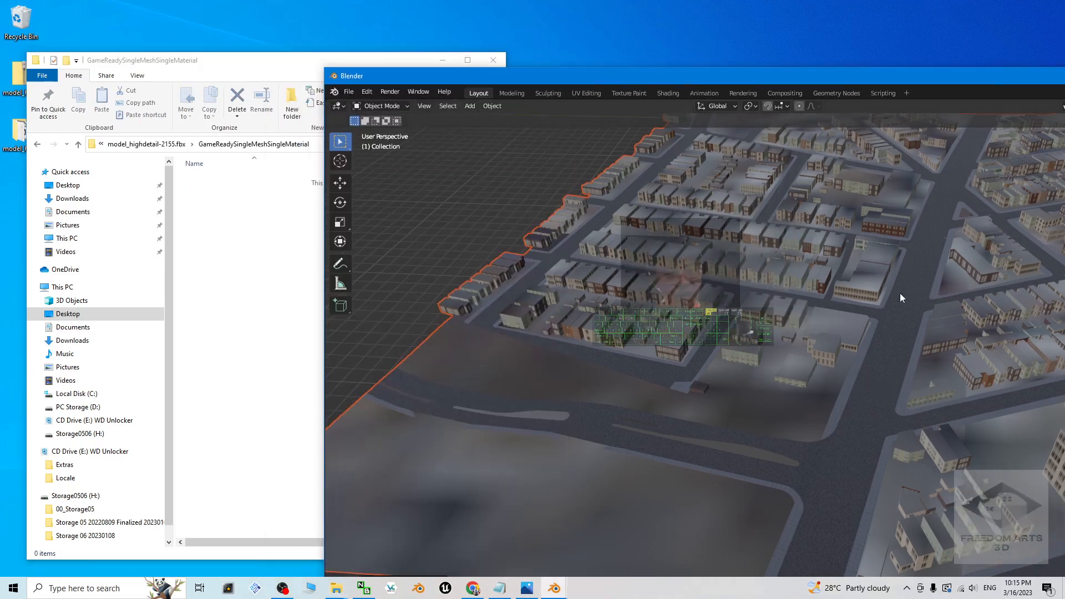
left_click(865, 318)
key("KP_Decimal")
scroll(777, 351, "up", 4)
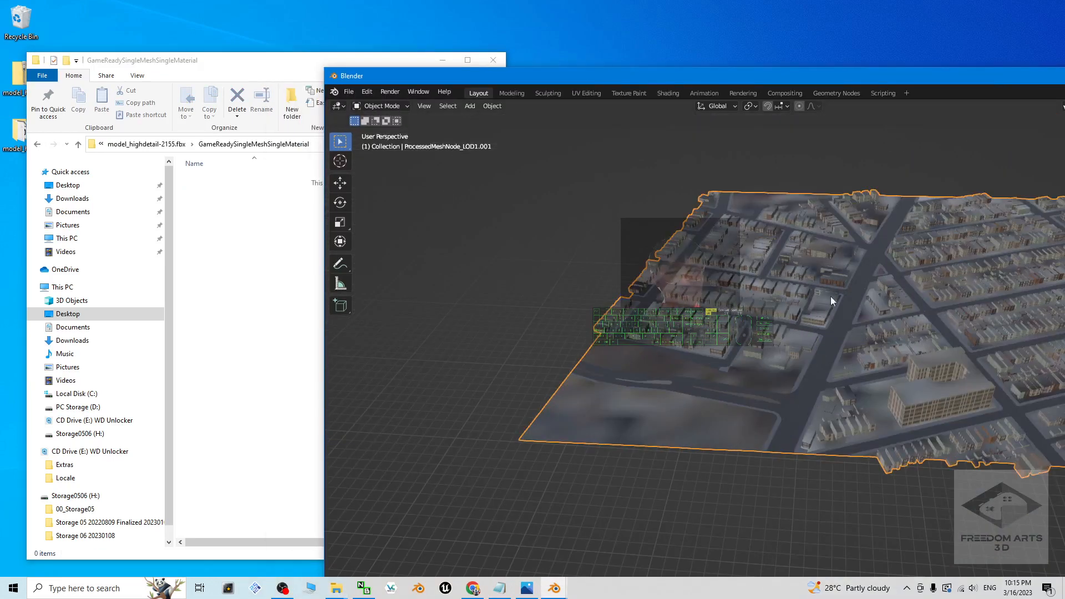
Step: Start an FBX export of the city and browse to Desktop\model_highdetail-2155.fbx\GameReadySingleMeshSingleMaterial, shifting the export window clear of obstruction
left_click(348, 92)
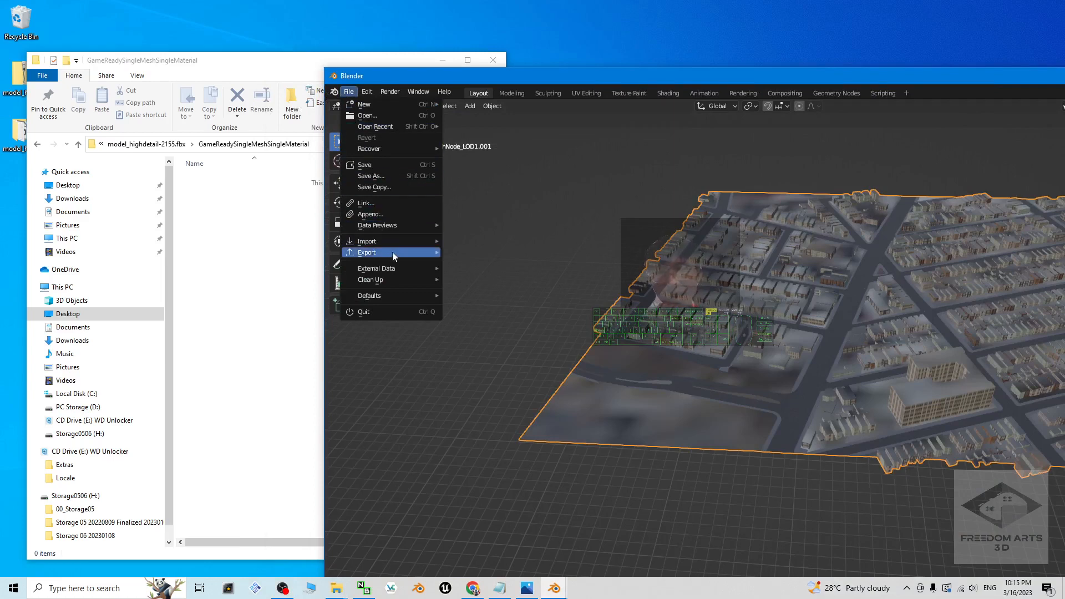
mouse_move(393, 253)
left_click(472, 352)
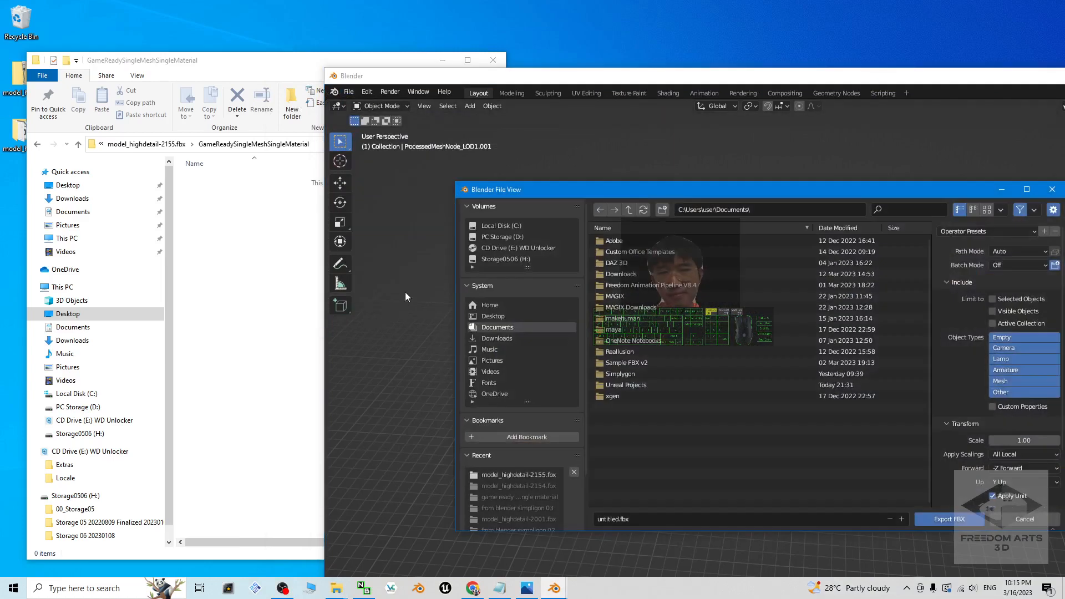
left_click(228, 235)
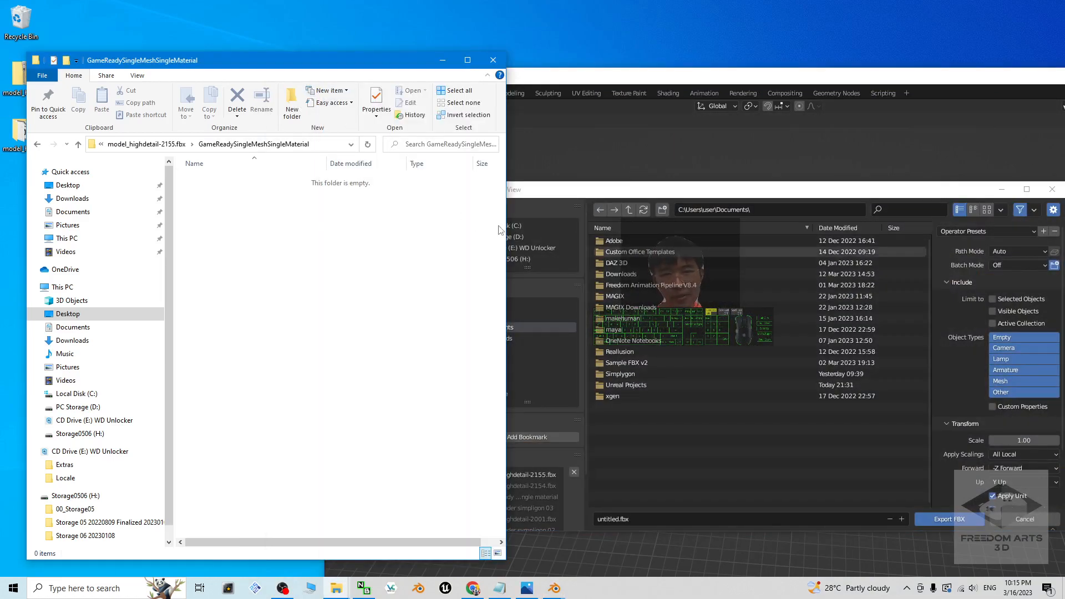
left_click(576, 191)
left_click(493, 316)
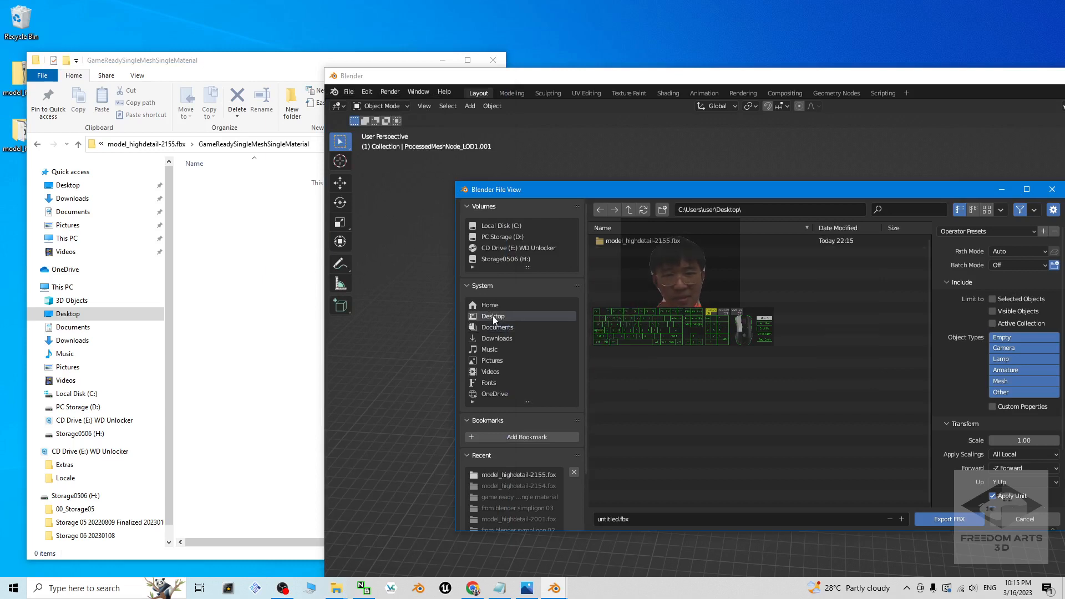
double_click(629, 240)
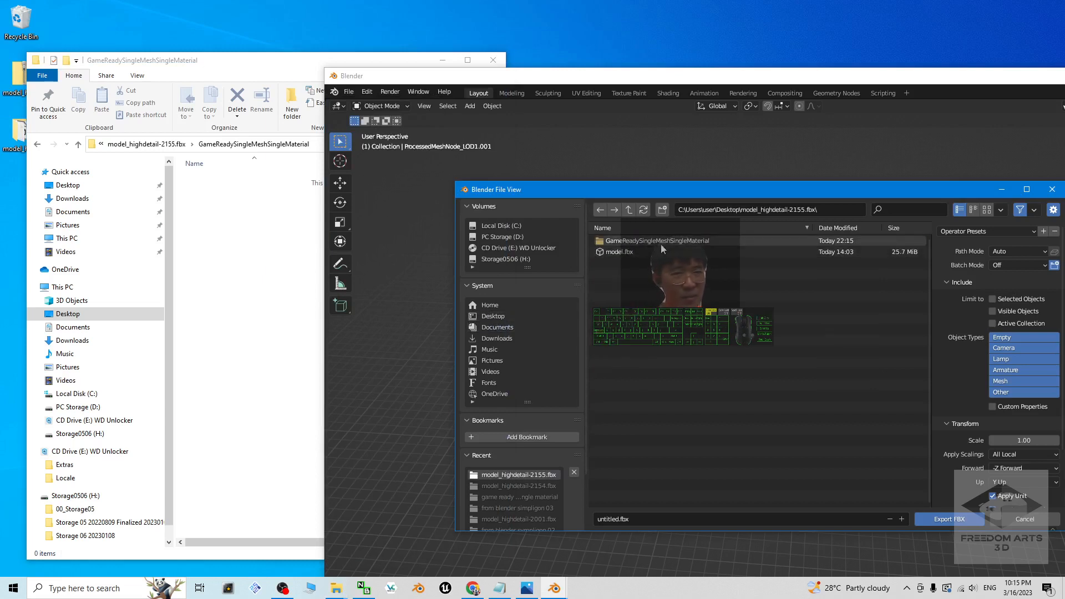
left_click(681, 243)
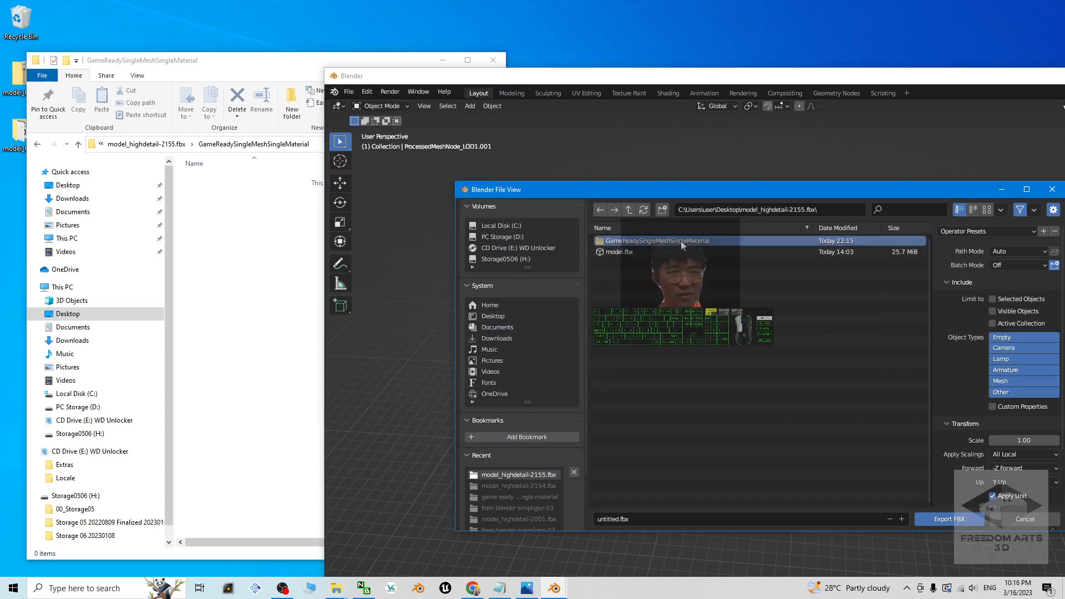
double_click(681, 243)
left_click_drag(729, 186, 545, 100)
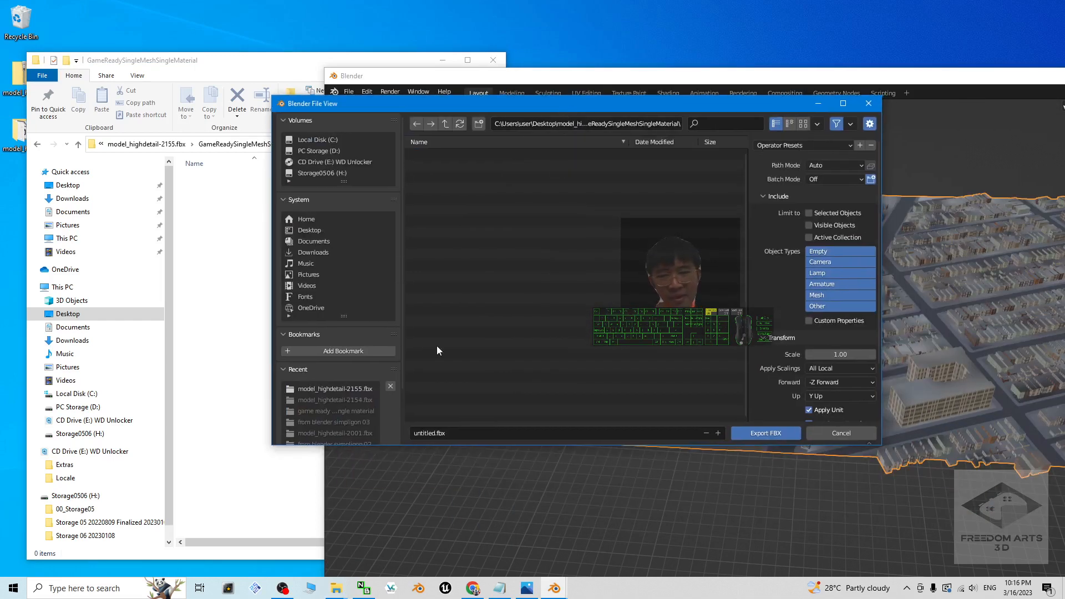
Step: Export the city as model01.fbx with the path mode set to Copy and textures embedded
left_click(436, 434)
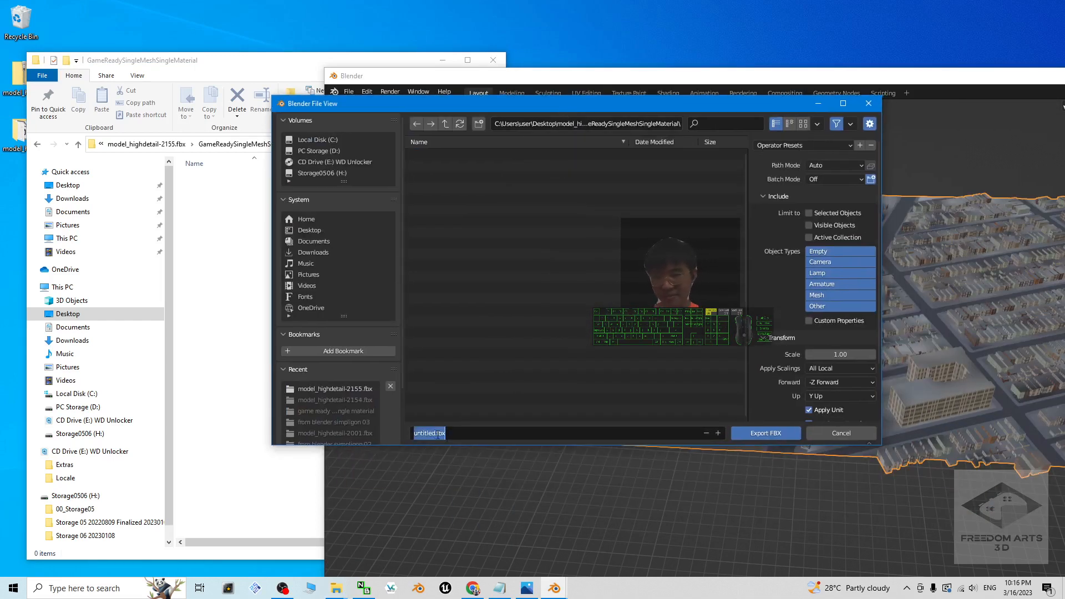
type("model01")
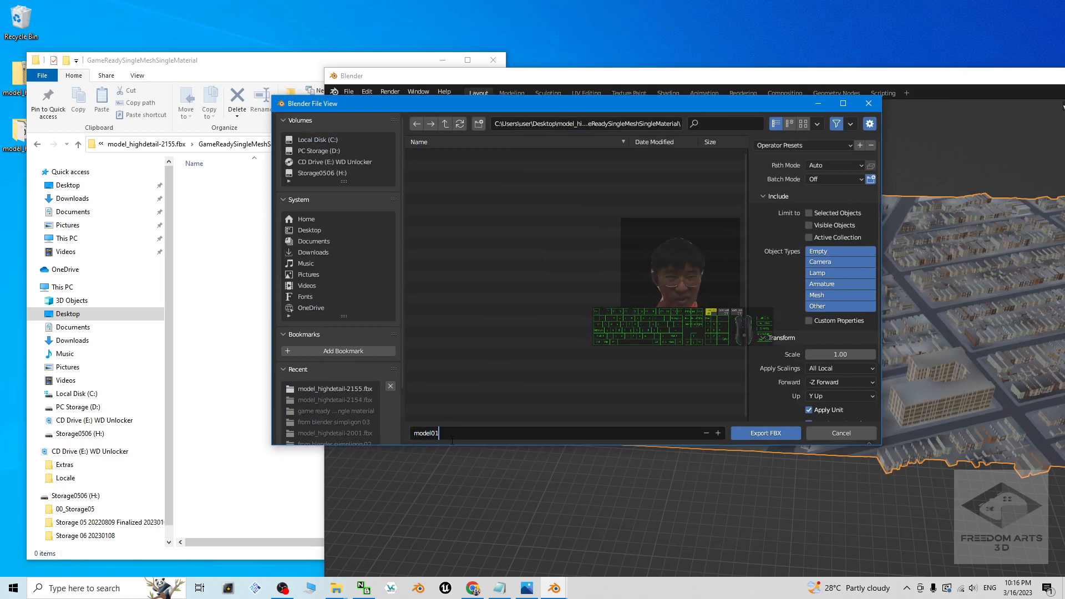
left_click(841, 166)
left_click(826, 239)
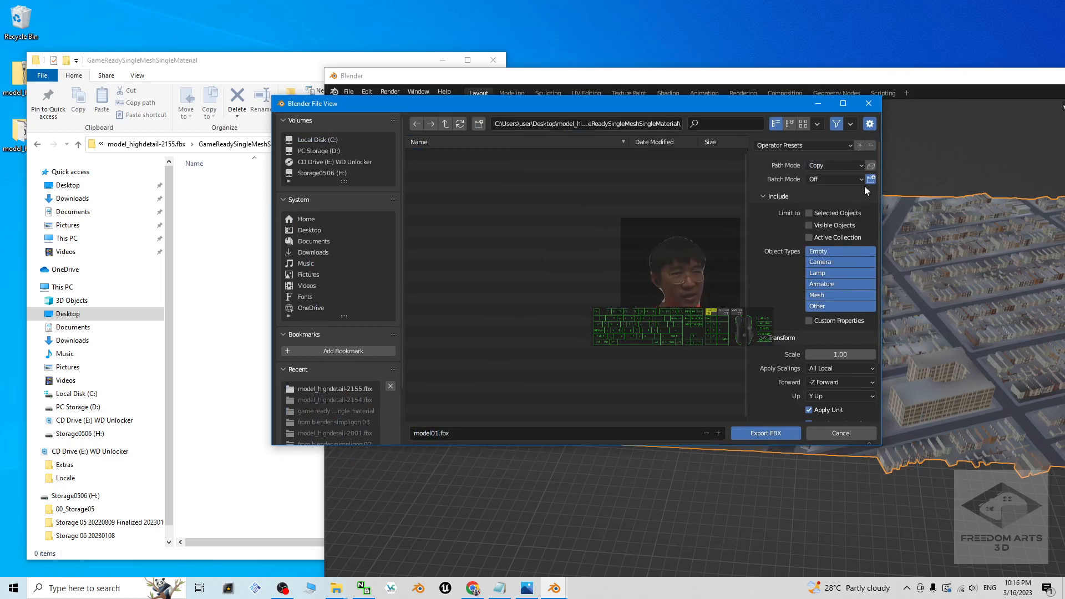
left_click(871, 167)
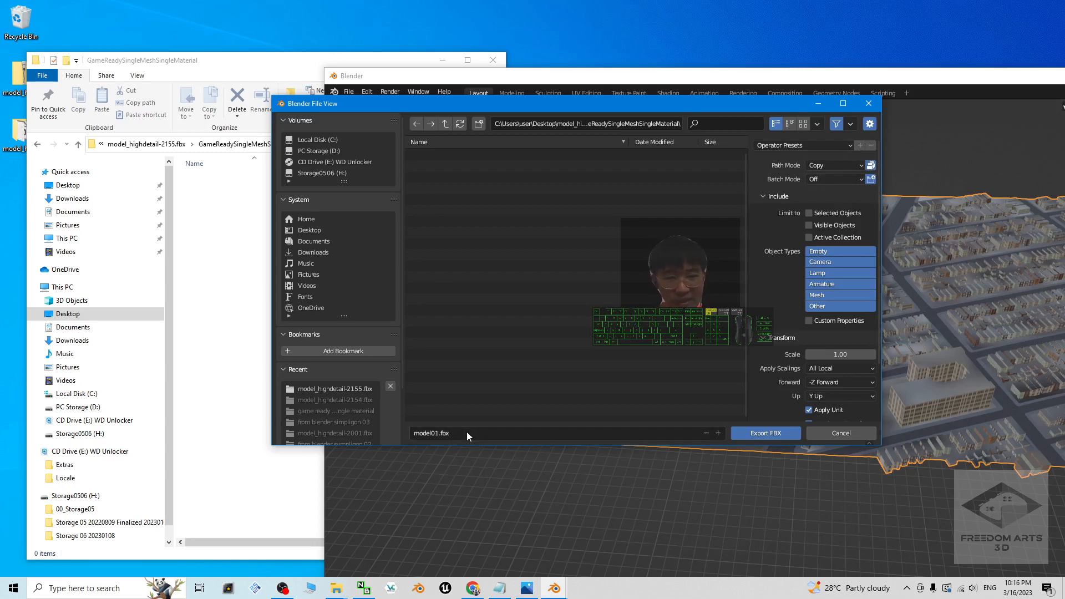
left_click(789, 433)
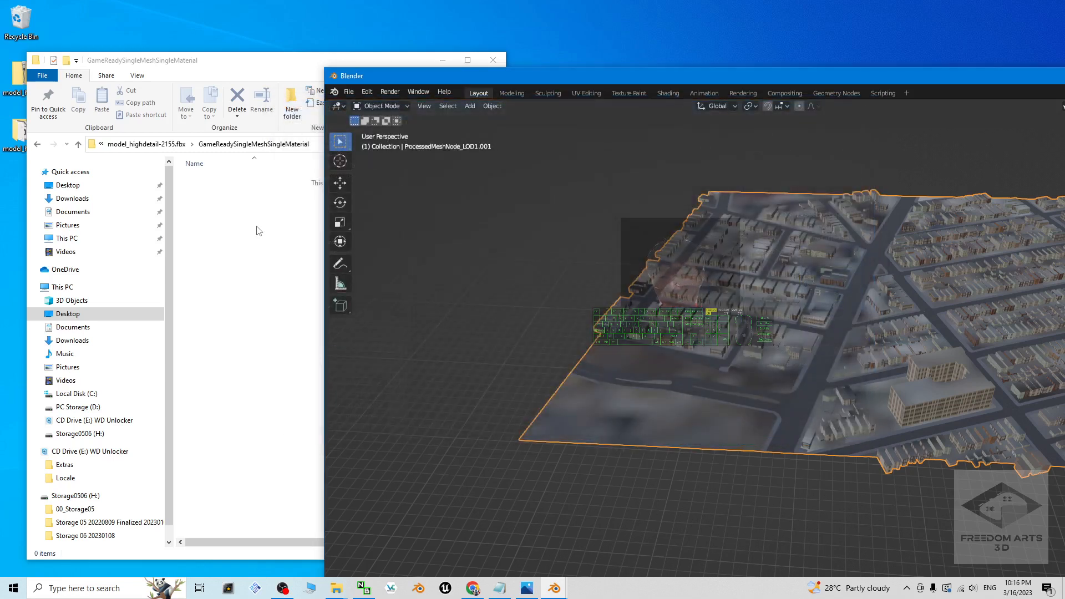
Step: Open the exported model01.fbx from its folder in 3D Viewer, examine the textured buildings and streets up close, and close the viewer
left_click(258, 230)
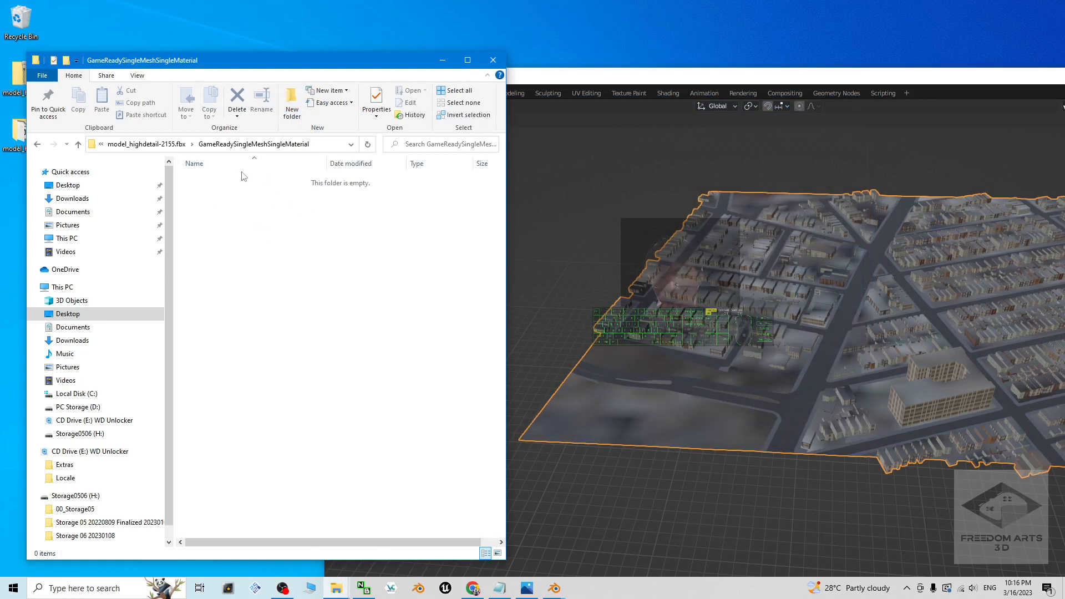
left_click(210, 183)
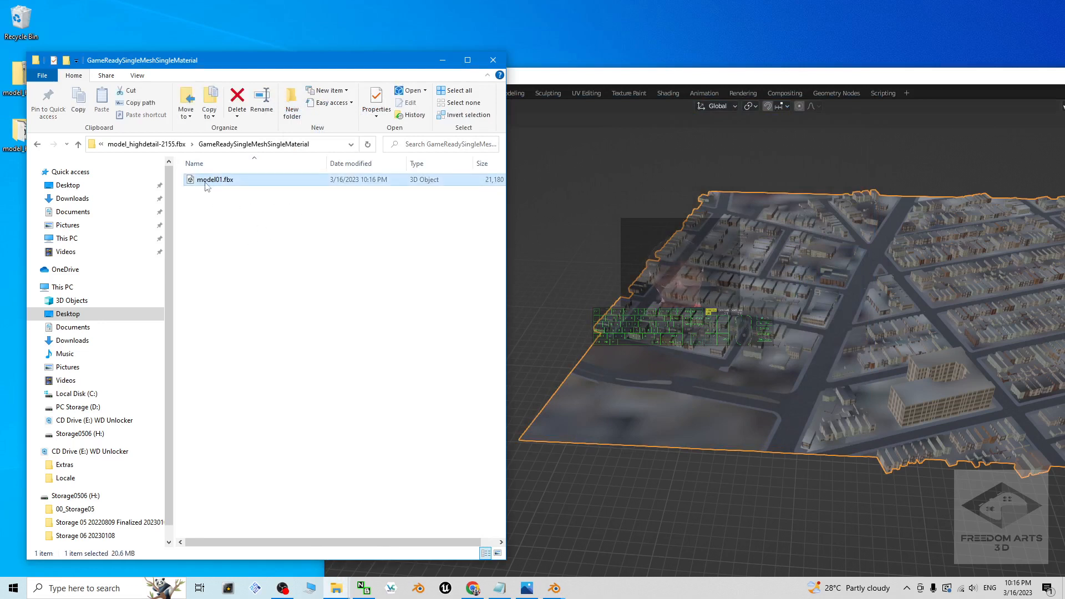
left_click(283, 280)
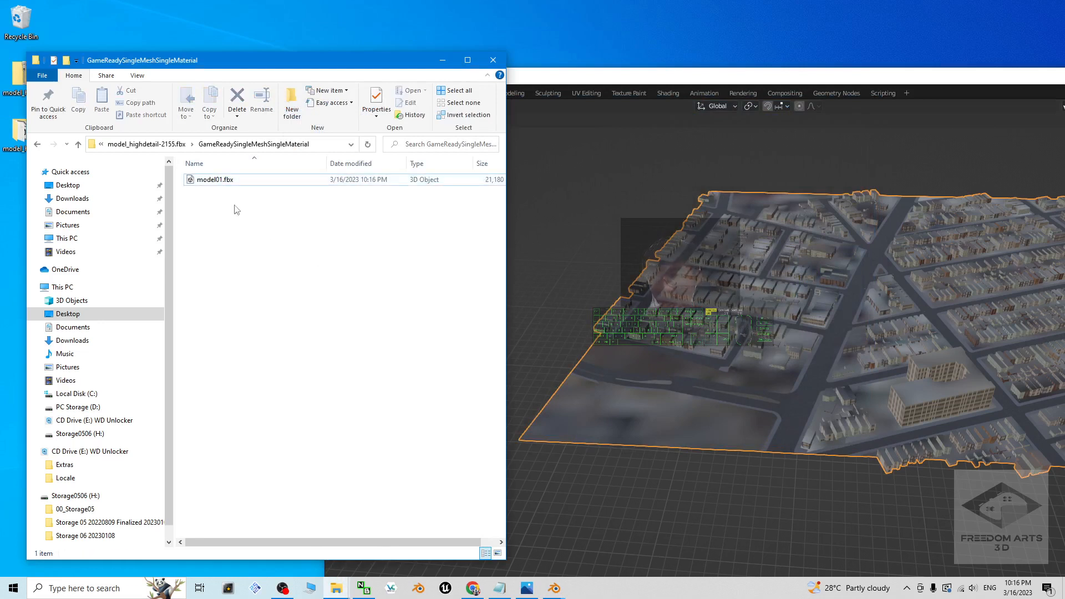
double_click(218, 181)
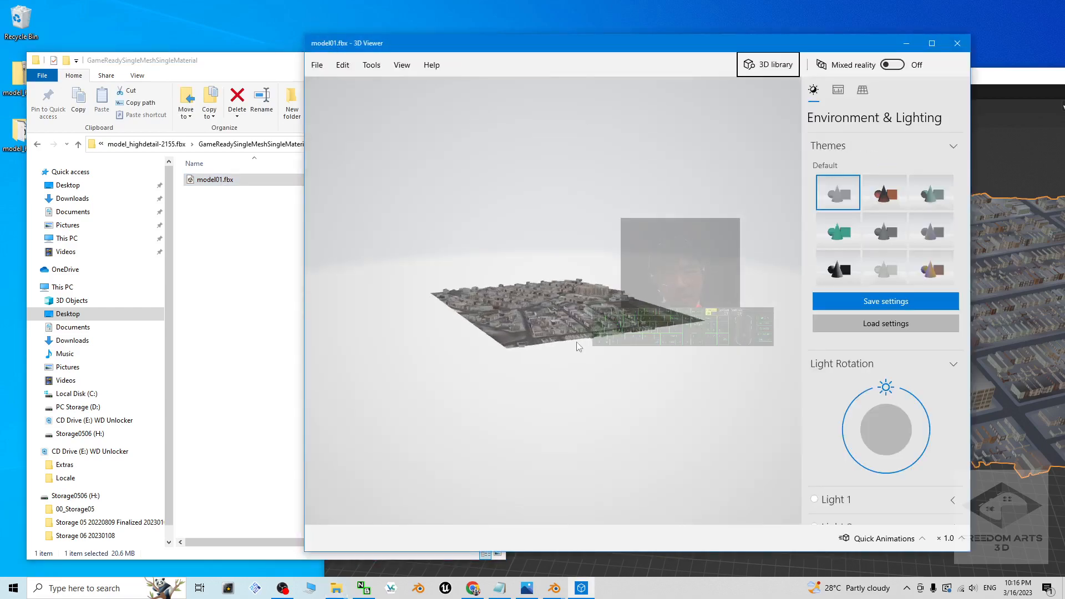
left_click_drag(600, 406, 608, 377)
scroll(607, 374, "up", 5)
scroll(622, 413, "up", 1)
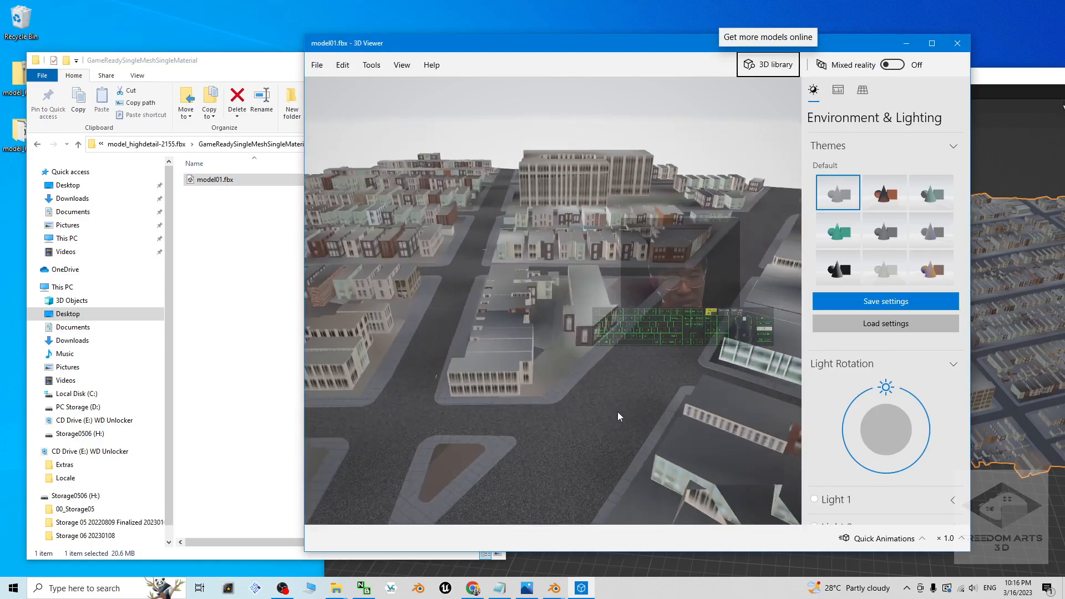
scroll(618, 411, "down", 6)
middle_click_drag(642, 409, 592, 440)
left_click_drag(592, 440, 597, 395)
left_click_drag(671, 317, 555, 333)
left_click(957, 45)
Step: Minimize the Blender window, and bring up the cover.jpg image for a look before minimizing it as well
left_click(611, 56)
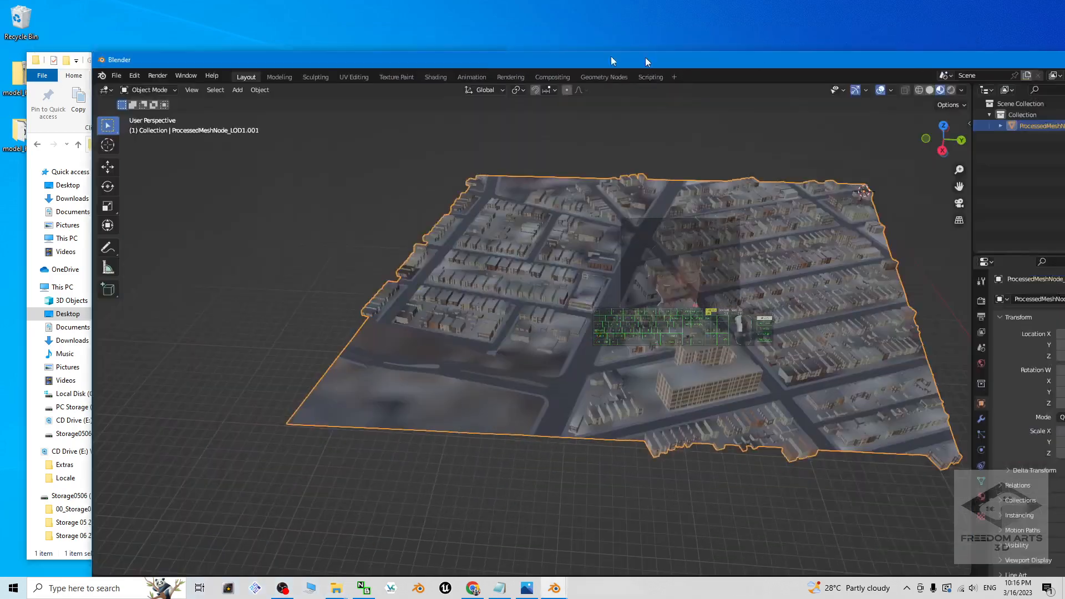
left_click(928, 72)
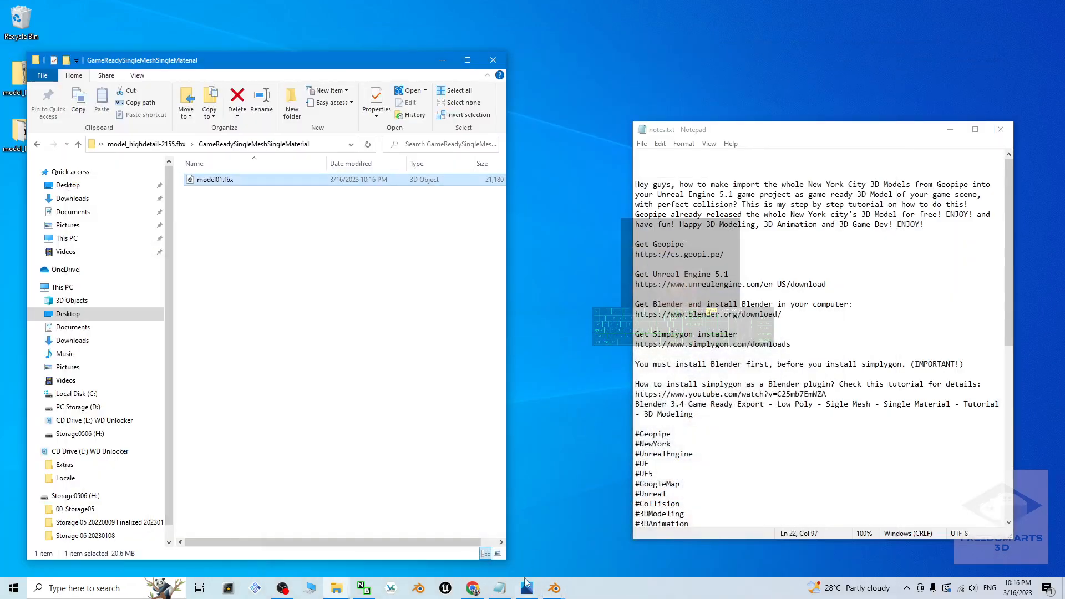
left_click(526, 587)
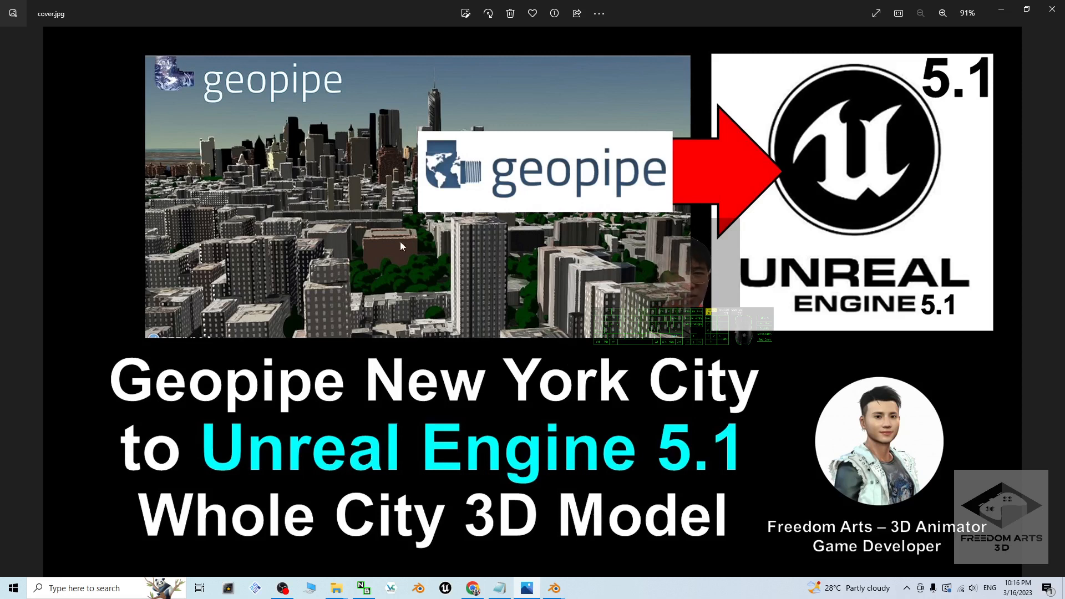
left_click(1000, 10)
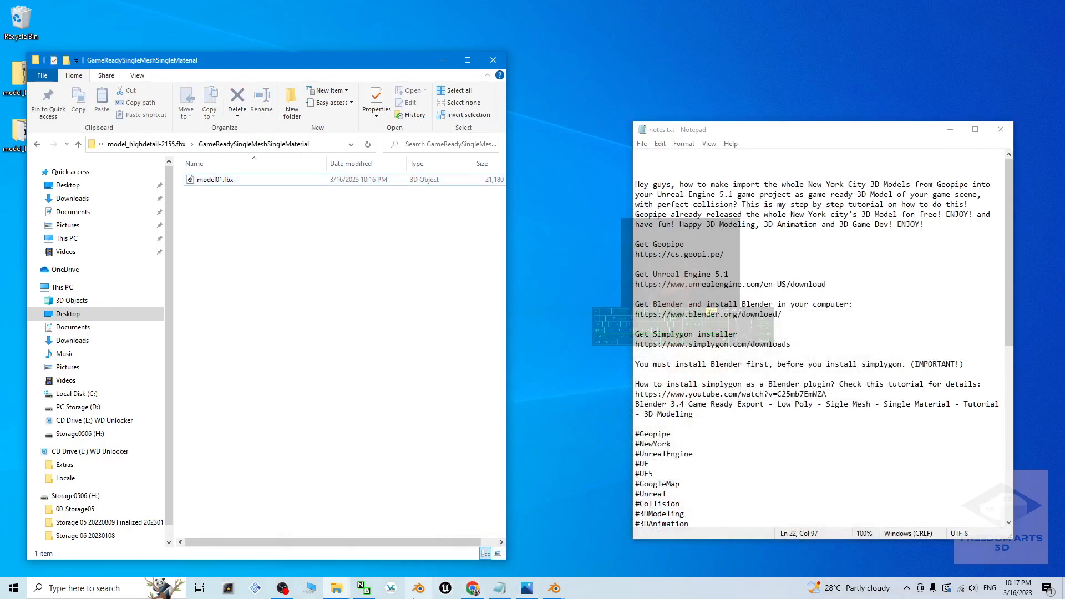
Step: With the notes window minimized, launch Unreal Editor 5.1 and create a Games project from the Third Person template
left_click(444, 588)
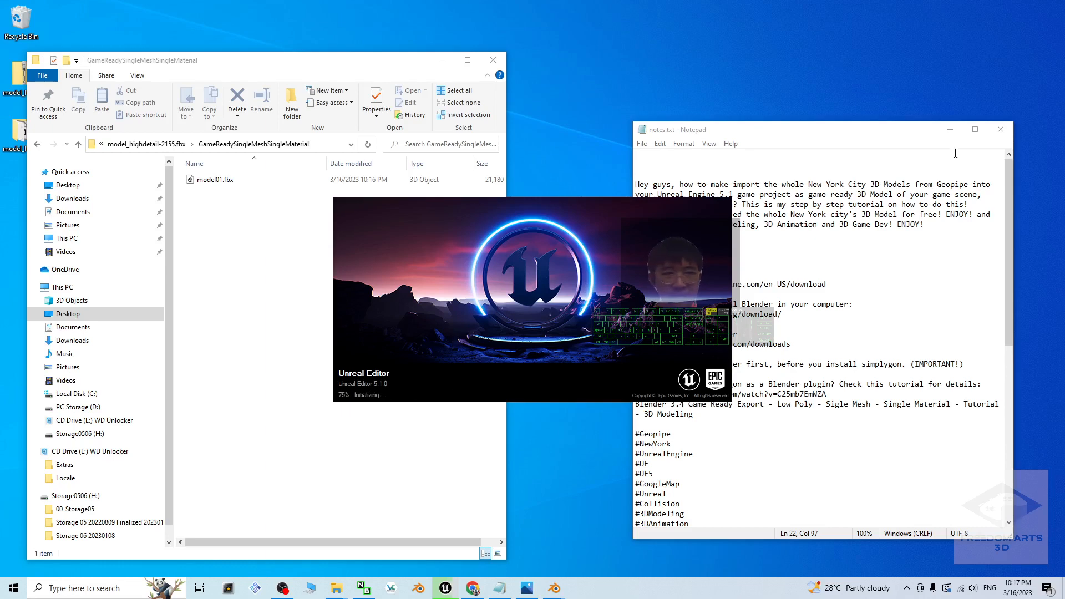
left_click(949, 131)
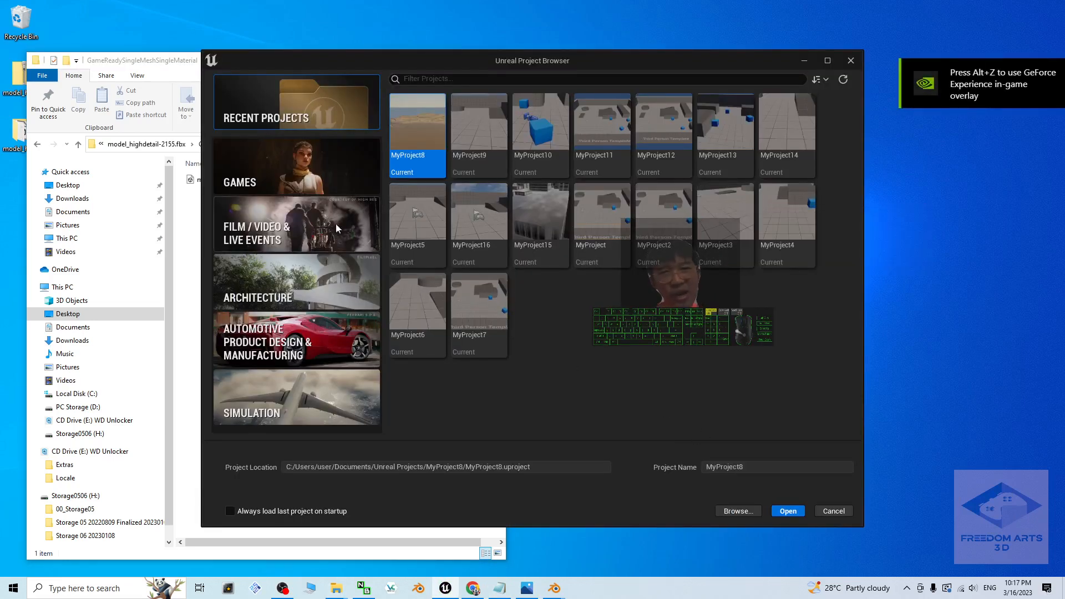
left_click(264, 173)
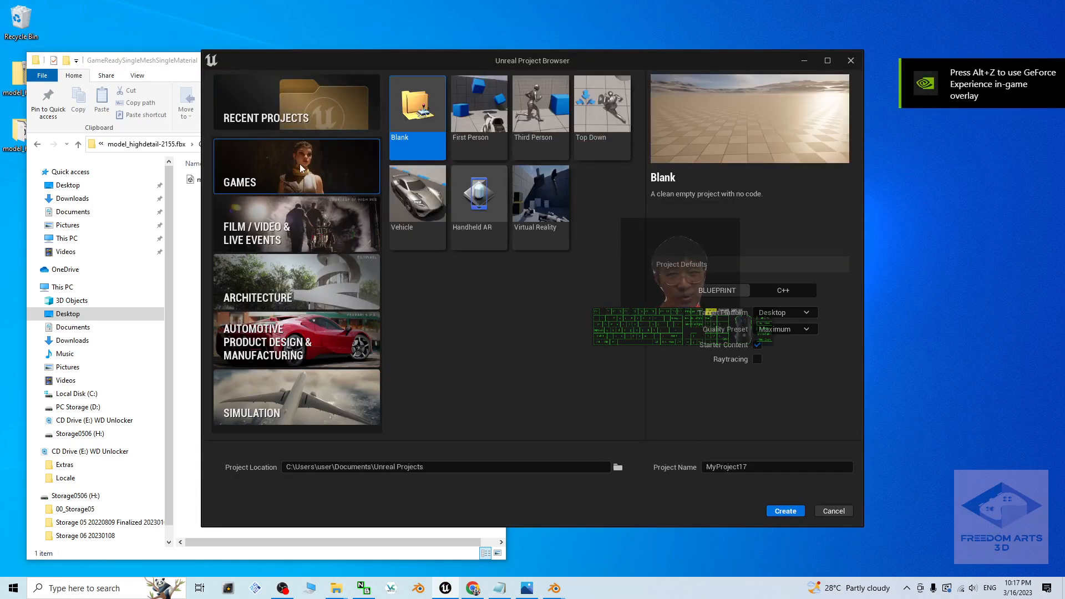
left_click(536, 110)
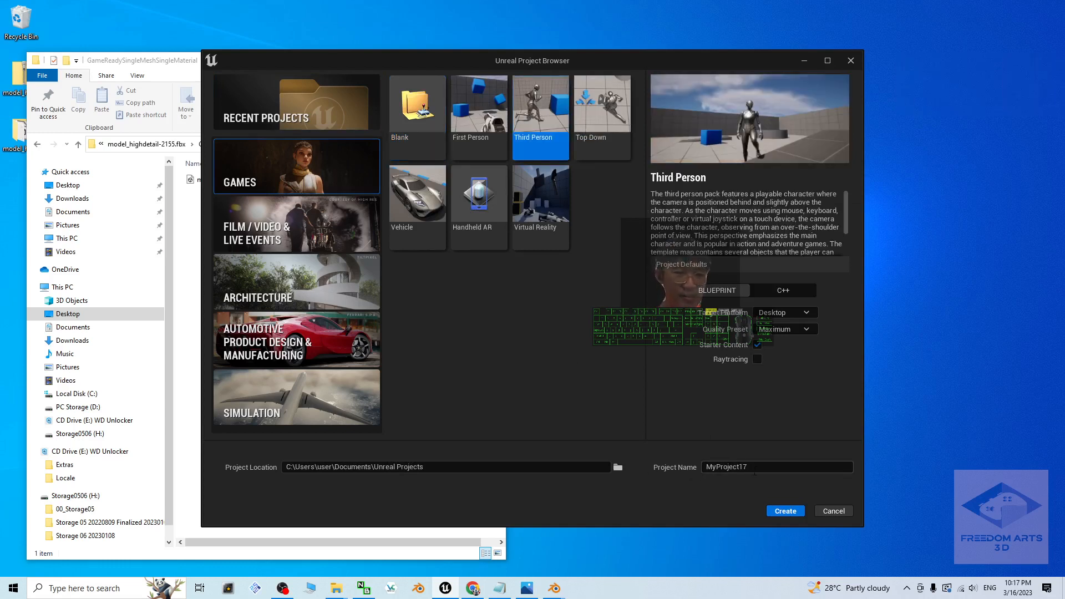
left_click(784, 512)
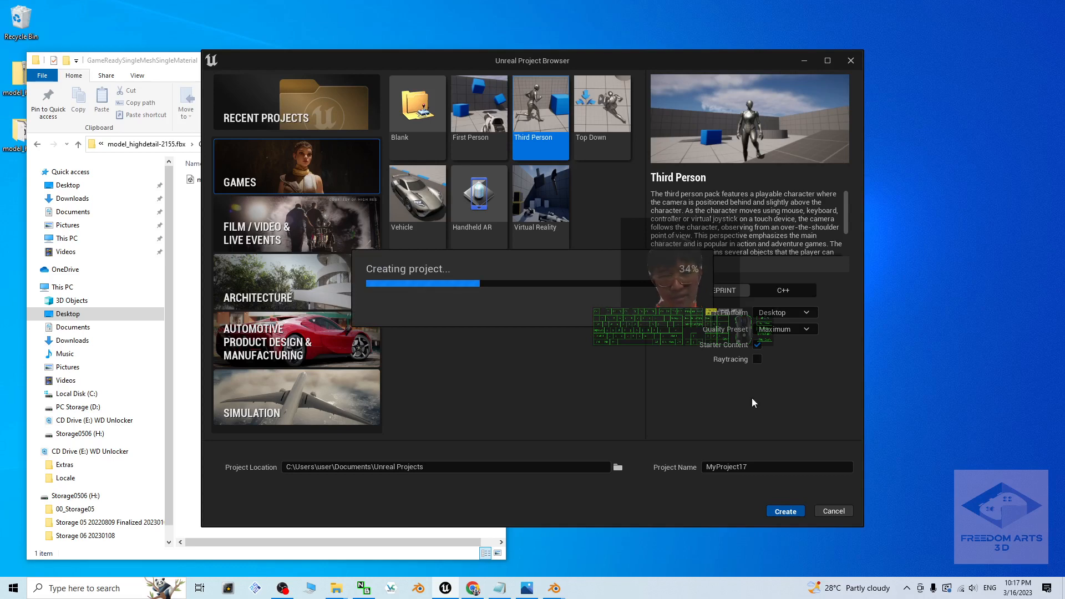
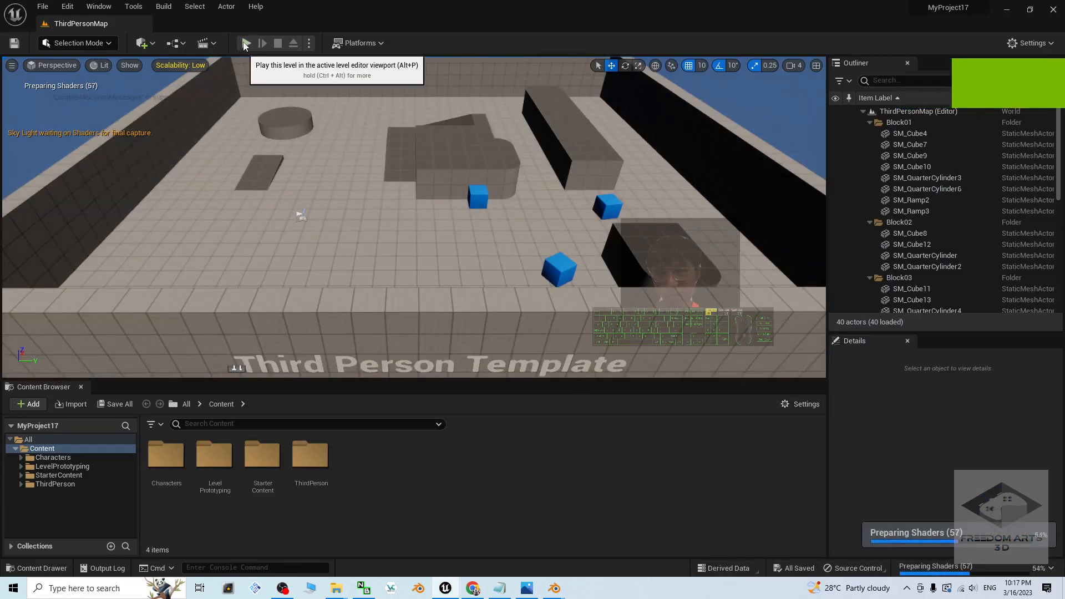
Step: Play-test the level by running and jumping the character around the blocks, stop the session, and take a look at the cover.jpg image
left_click(246, 43)
left_click(514, 278)
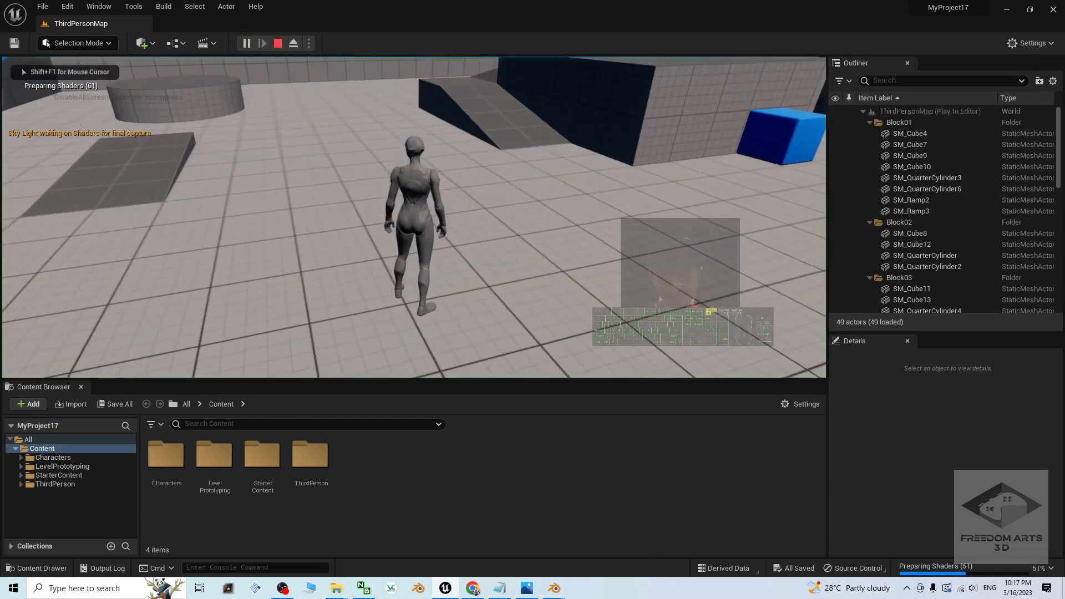
key("a")
key("d")
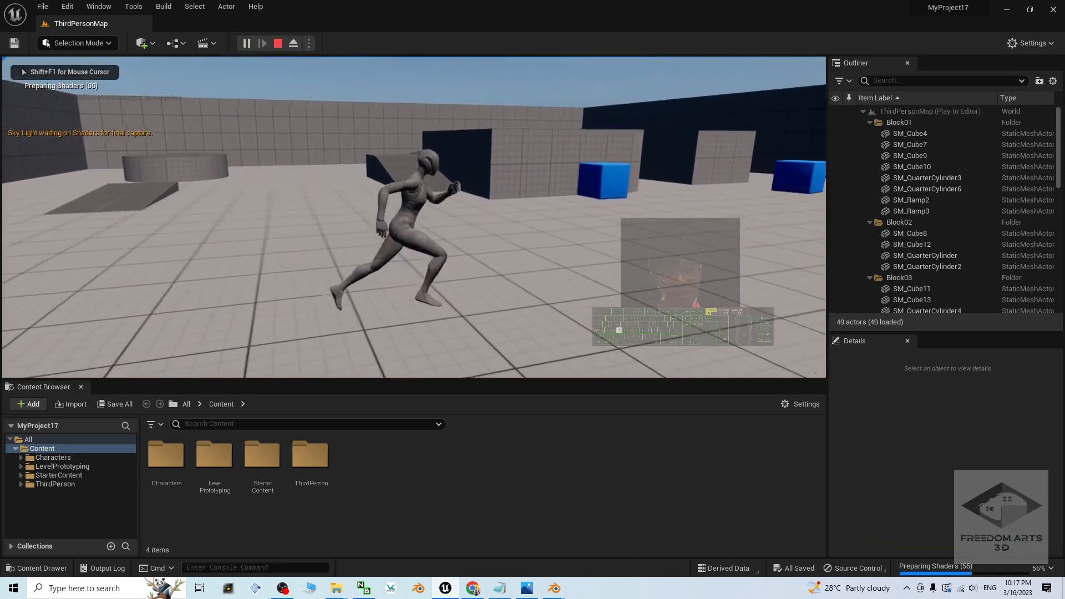
key("s")
key("w")
key("a")
key("s")
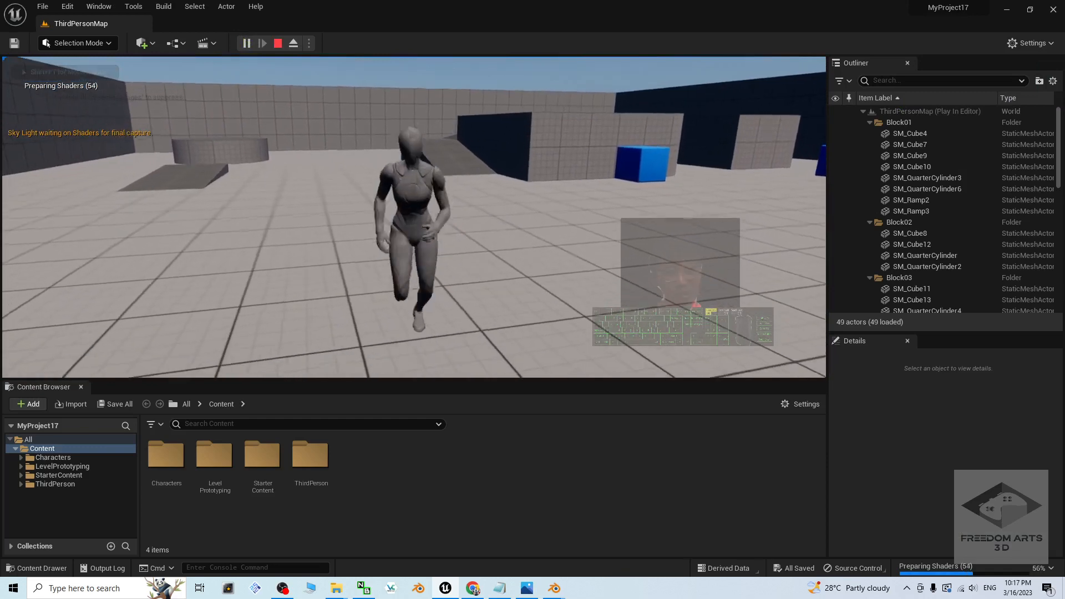
key("w")
key("space")
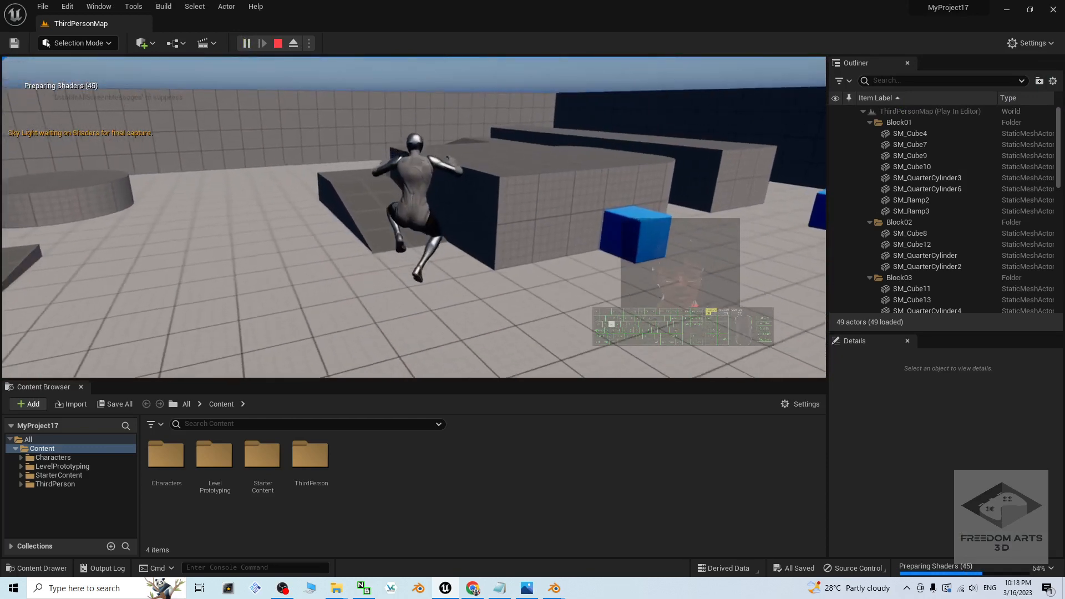
key("space")
key("a")
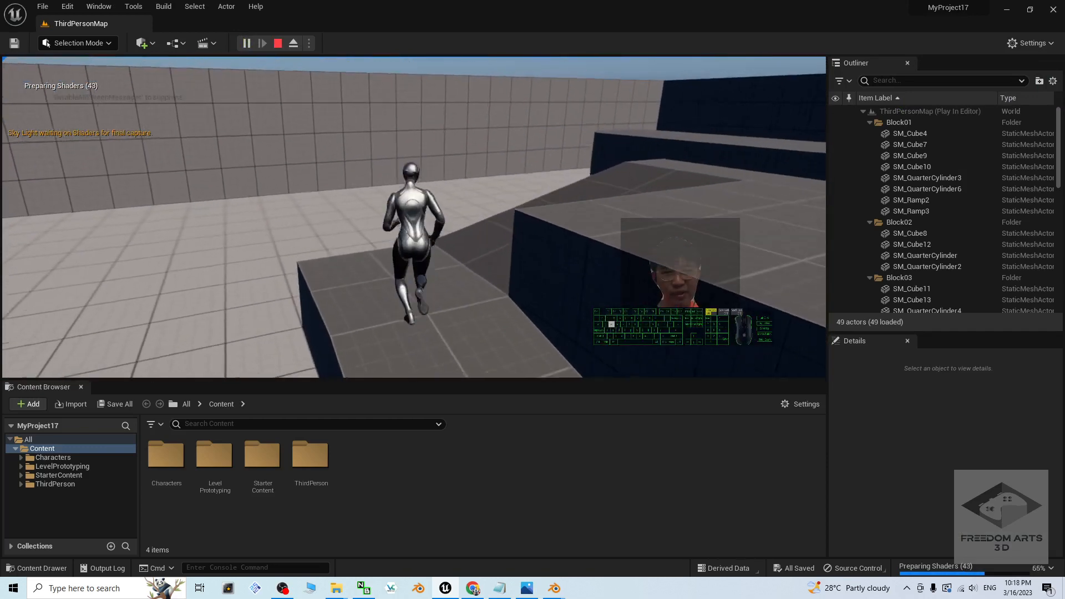
key("s")
key("space")
key("d")
key("w")
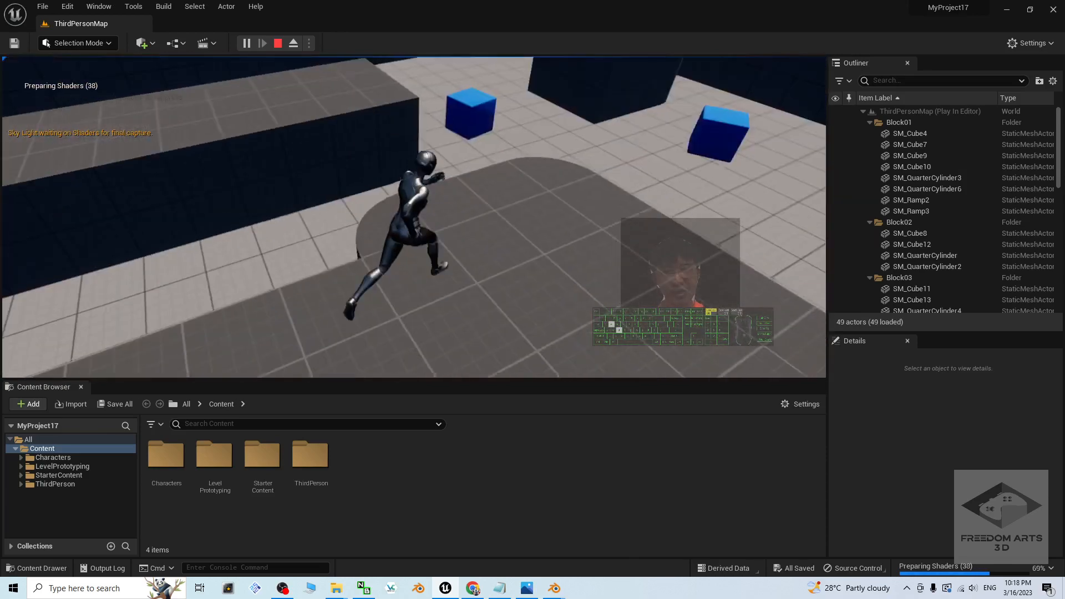
key("space")
key("space")
key("d")
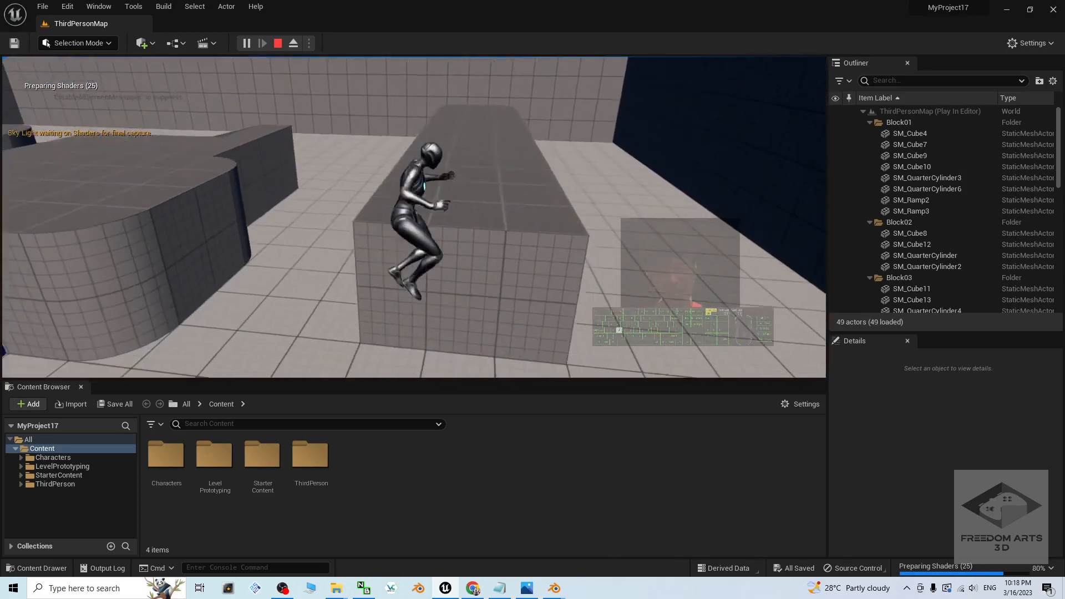
key("a")
key("w")
key("space")
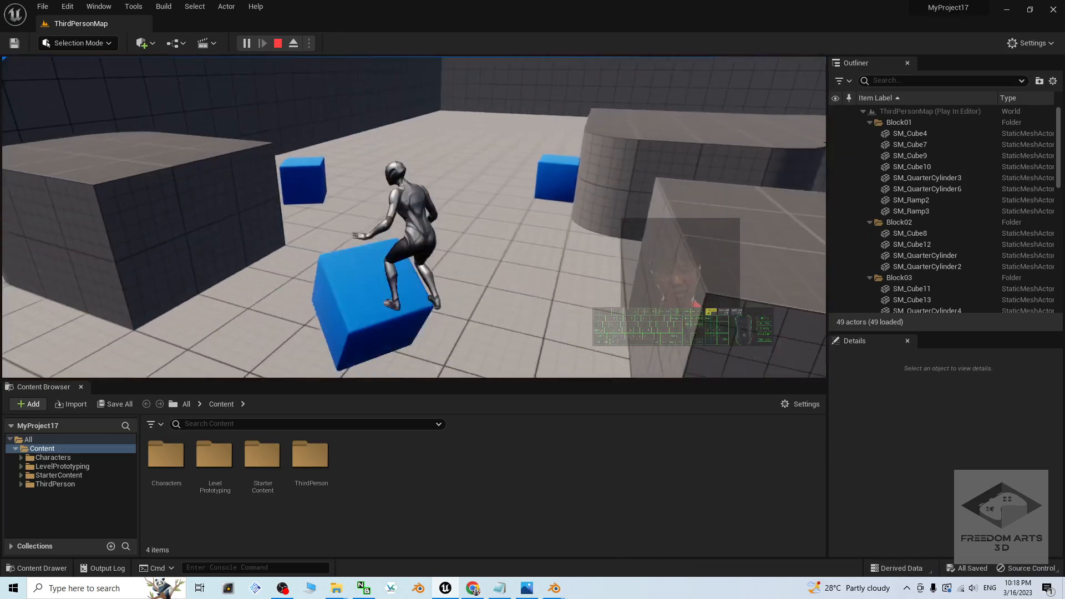
key("Escape")
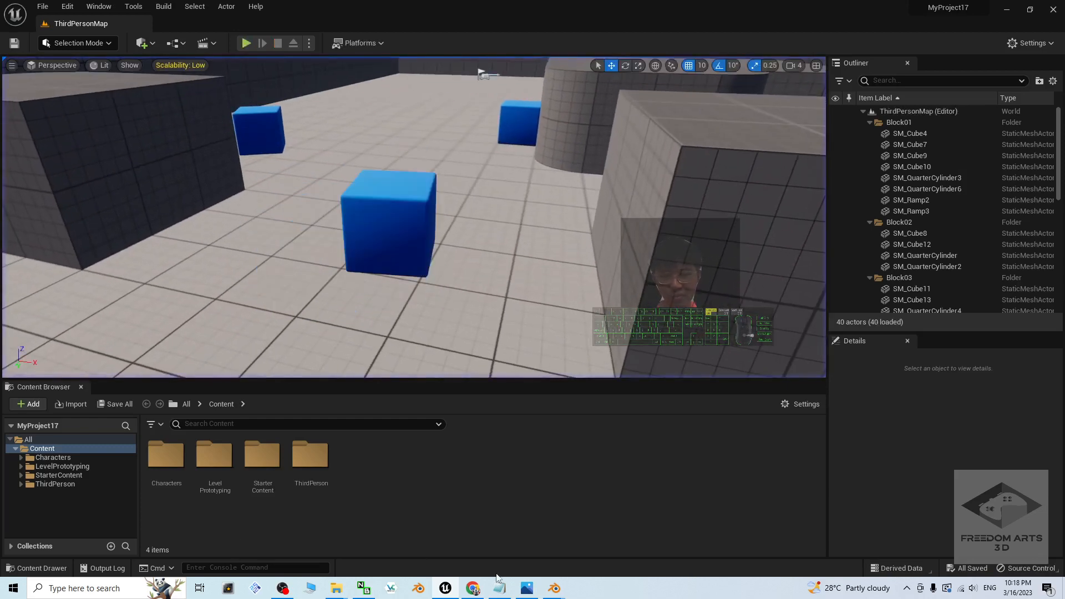
left_click(527, 589)
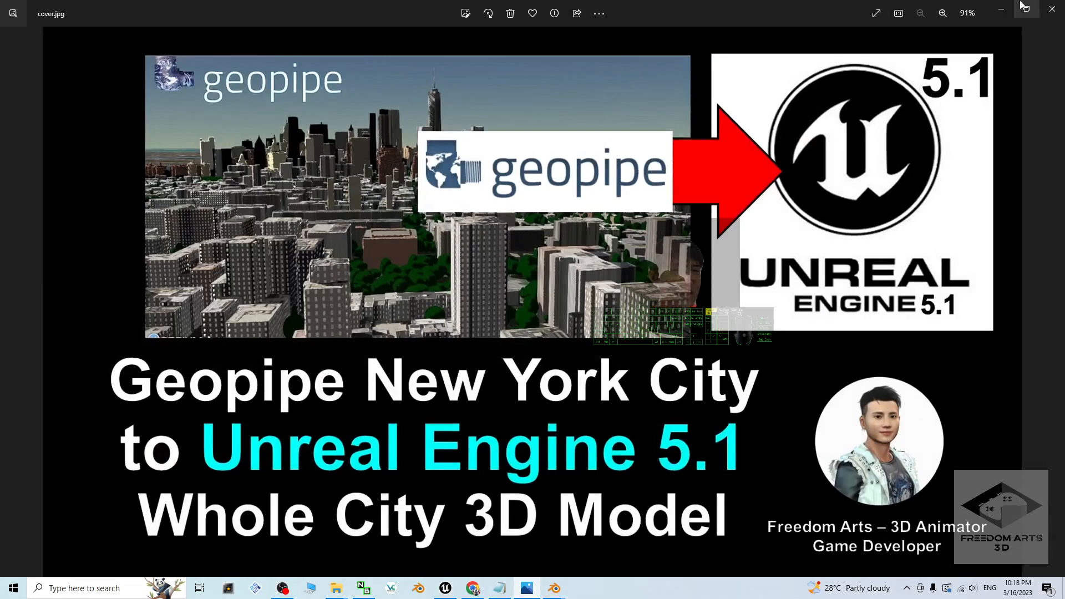
left_click(1003, 10)
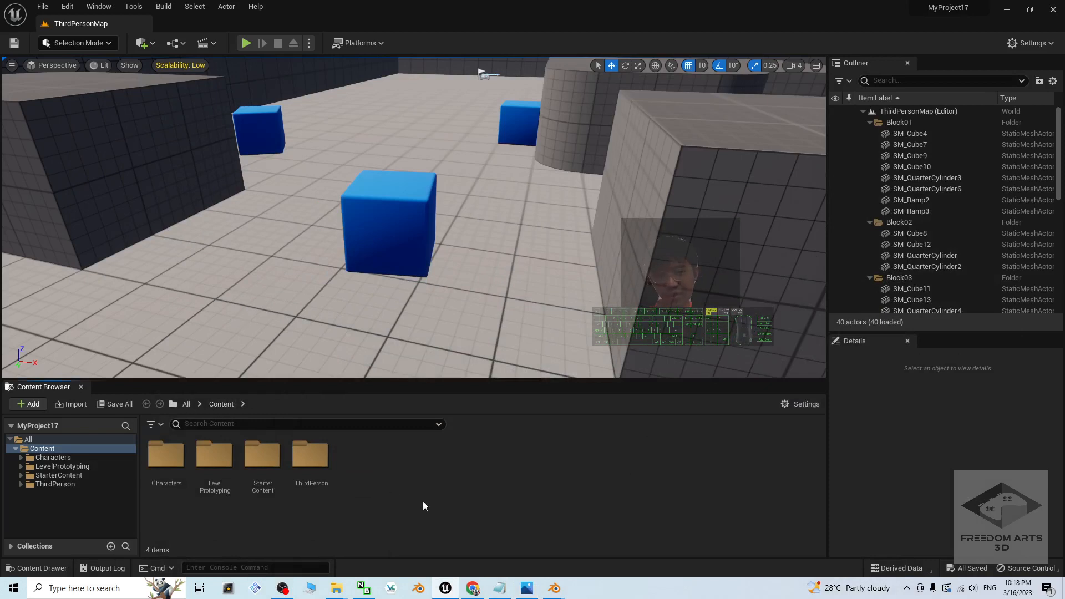
Step: Create a folder named Model01 inside the project's Content folder and open it
right_click(348, 480)
left_click(394, 141)
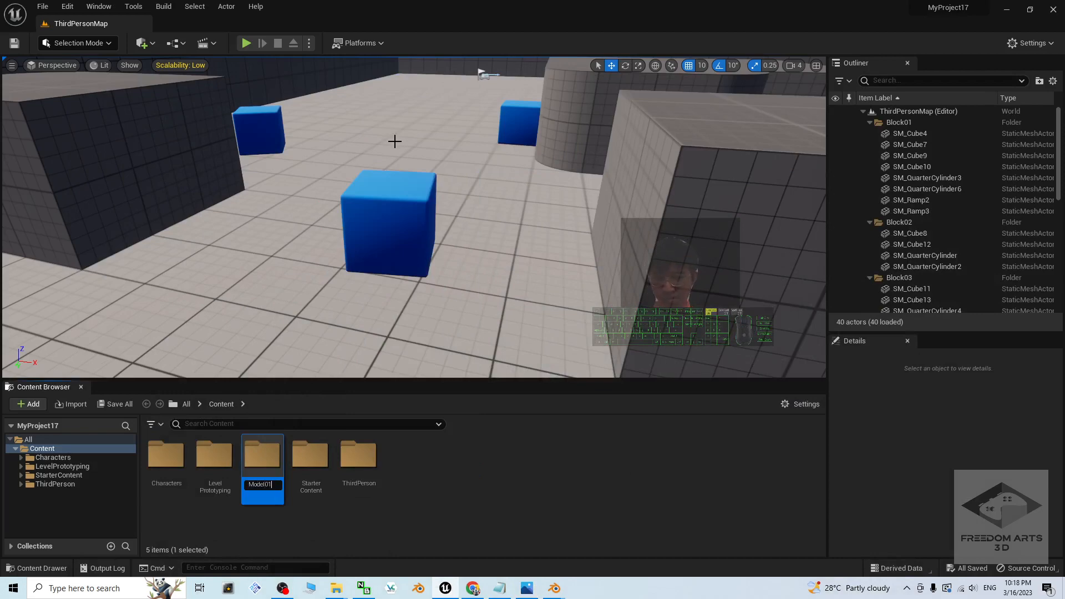
key("Return")
key("Return")
Step: Shrink the editor window and arrange it beside the GameReadySingleMeshSingleMaterial folder so model01.fbx and the asset area are both reachable
left_click_drag(559, 5, 714, 38)
left_click(242, 261)
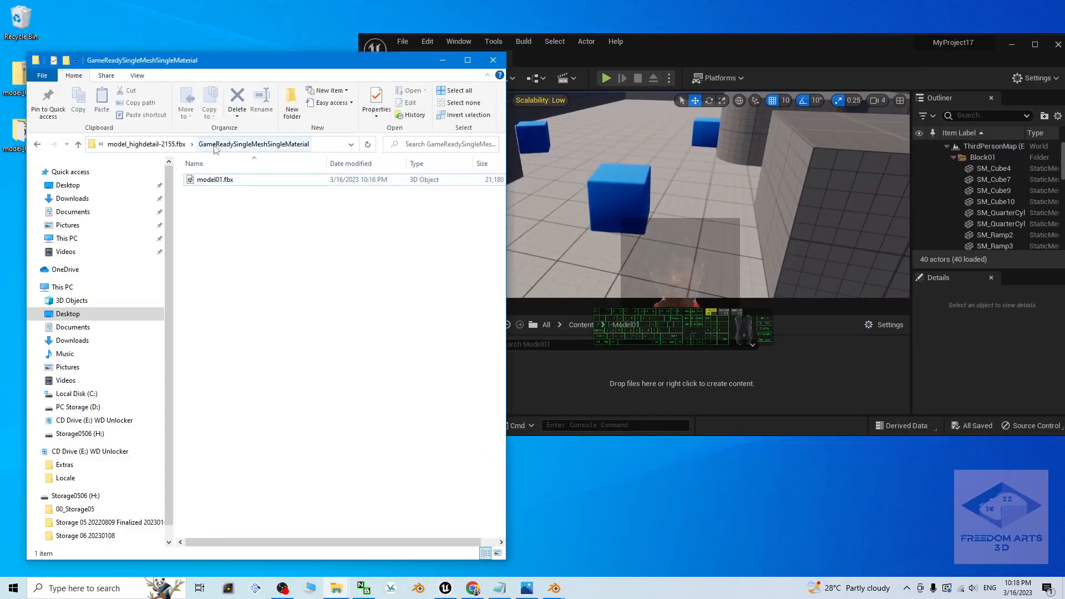
left_click(235, 182)
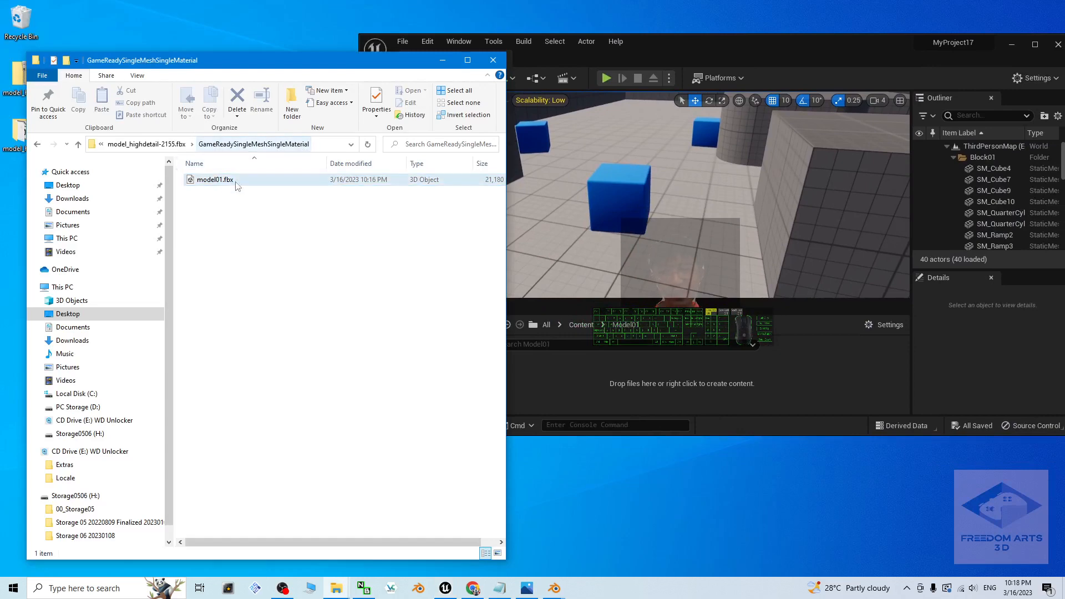
left_click(601, 396)
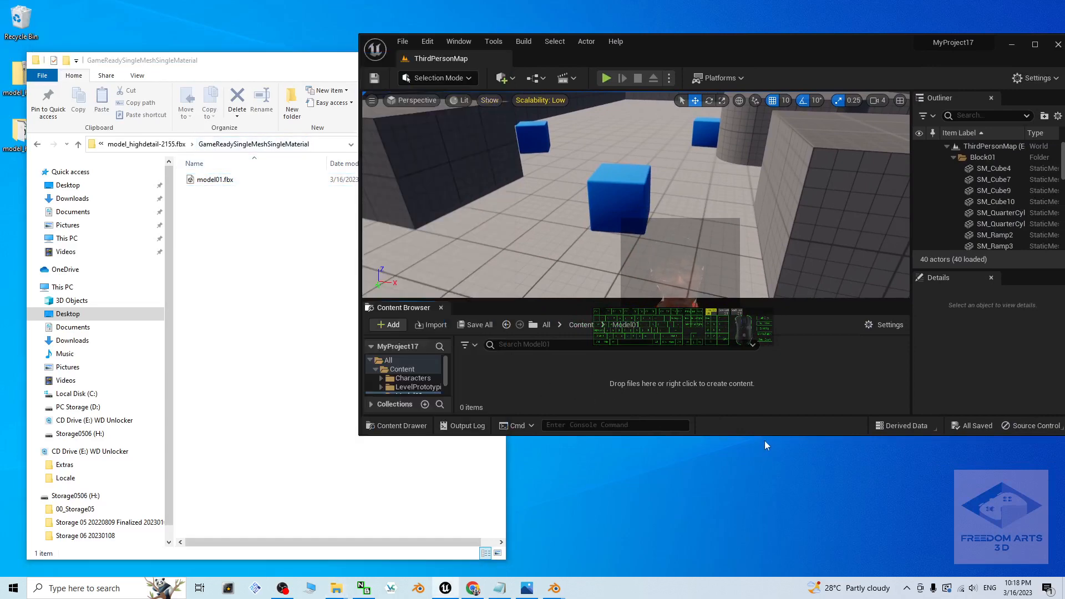
left_click_drag(765, 438, 765, 474)
left_click(200, 179)
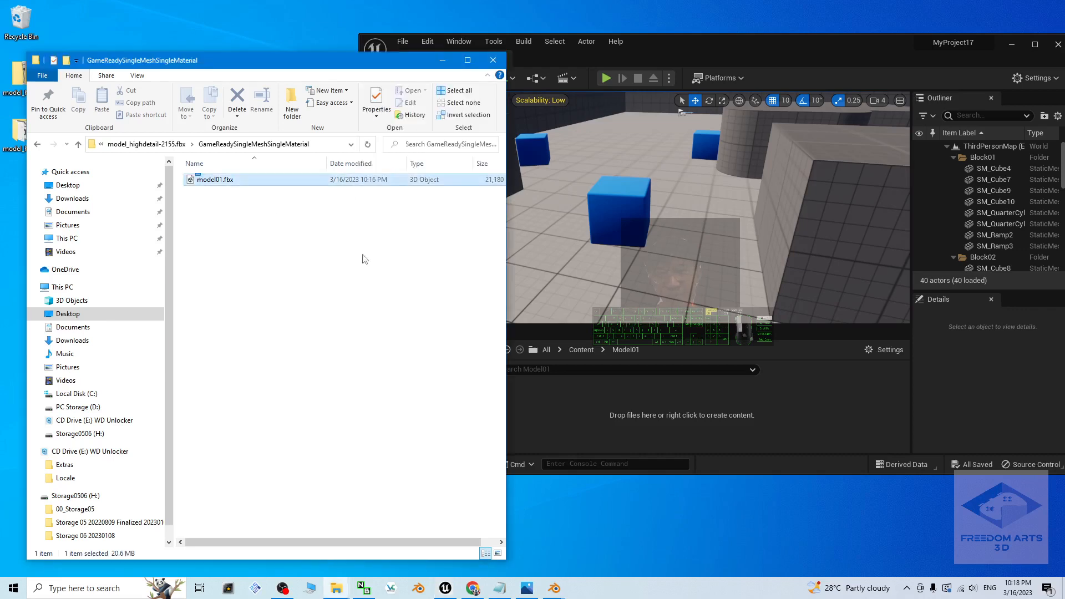
left_click_drag(362, 255, 381, 266)
left_click(251, 223)
Step: Import model01.fbx into the Model01 folder with an import uniform scale of 0.1, dismiss the message log, and maximize the editor
left_click_drag(218, 182, 565, 400)
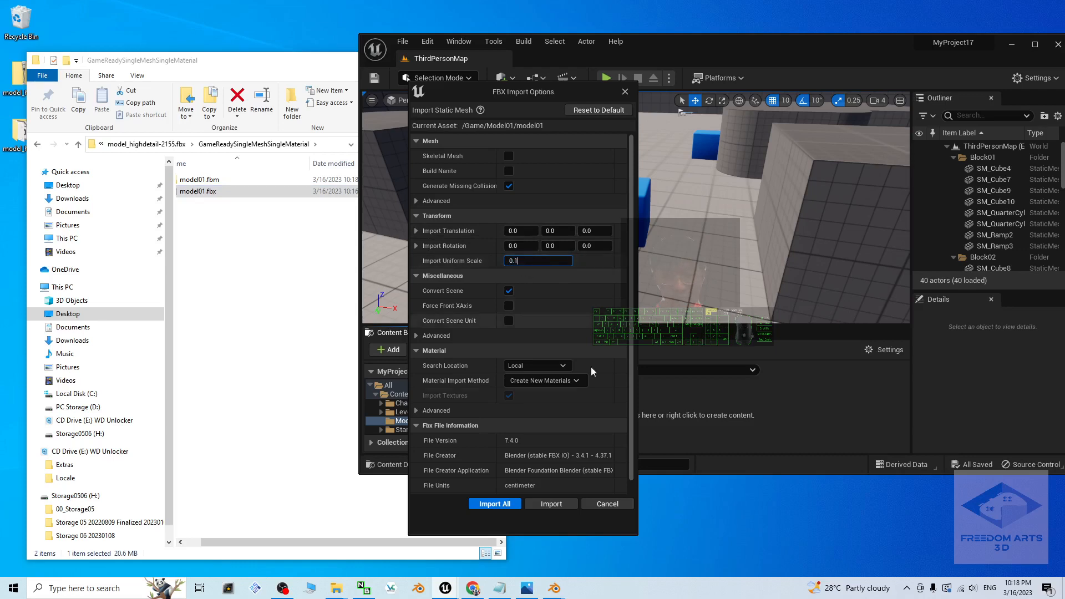
left_click(479, 504)
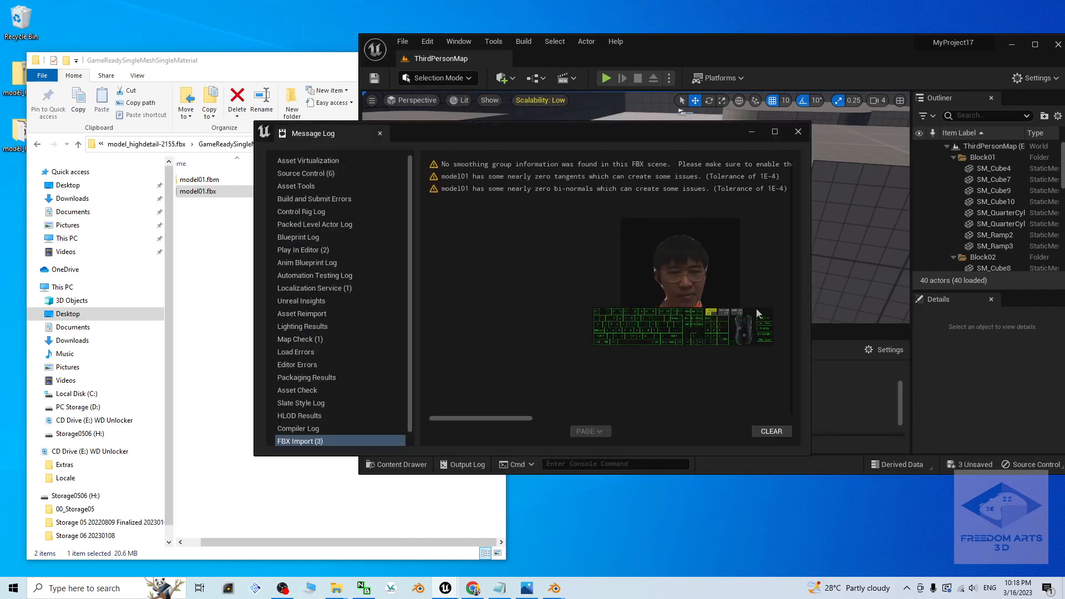
left_click(797, 132)
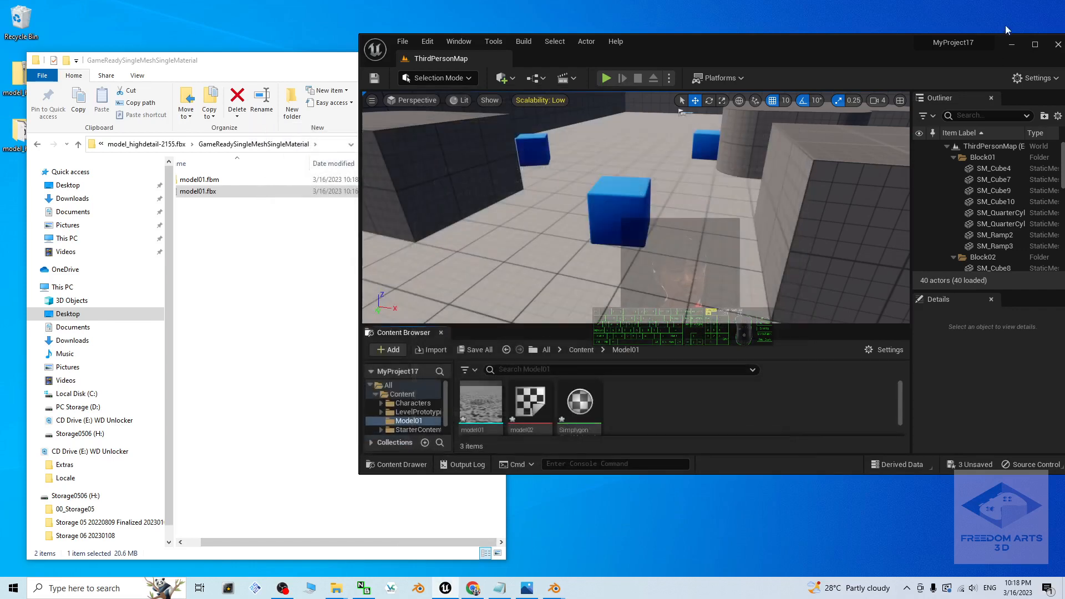
left_click(1035, 44)
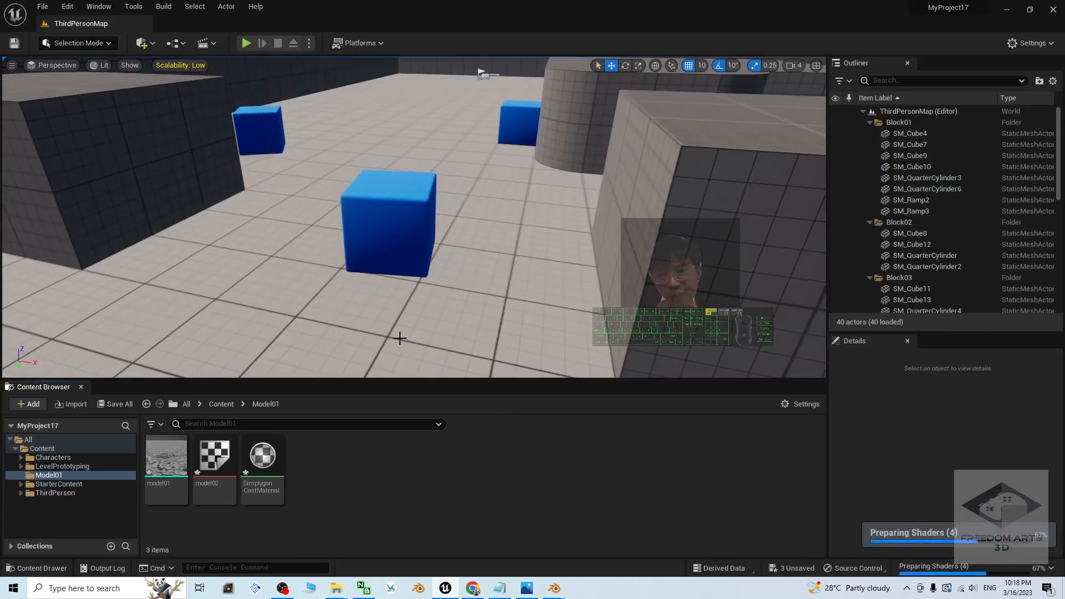
Step: Open the imported model01 static mesh and examine its textured buildings and streets from several angles
scroll(400, 338, "down", 6)
scroll(412, 307, "up", 7)
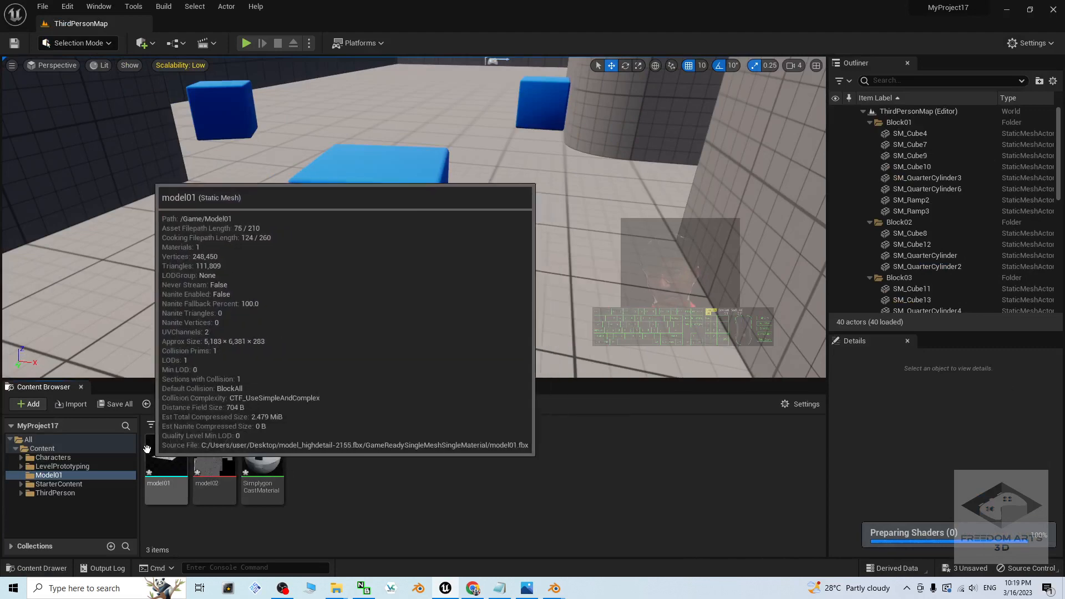
left_click(164, 448)
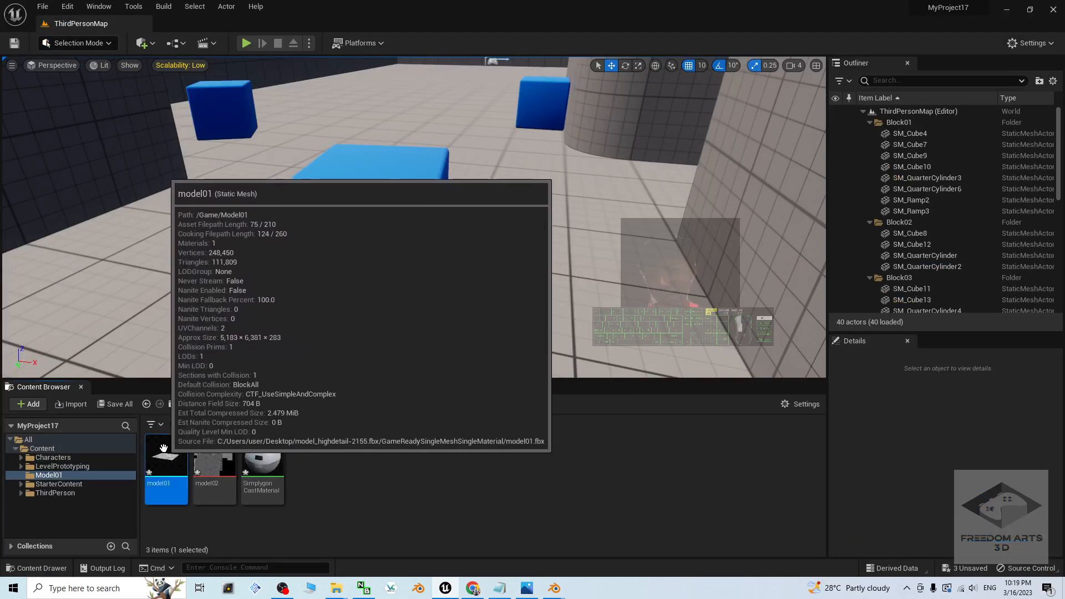
double_click(163, 448)
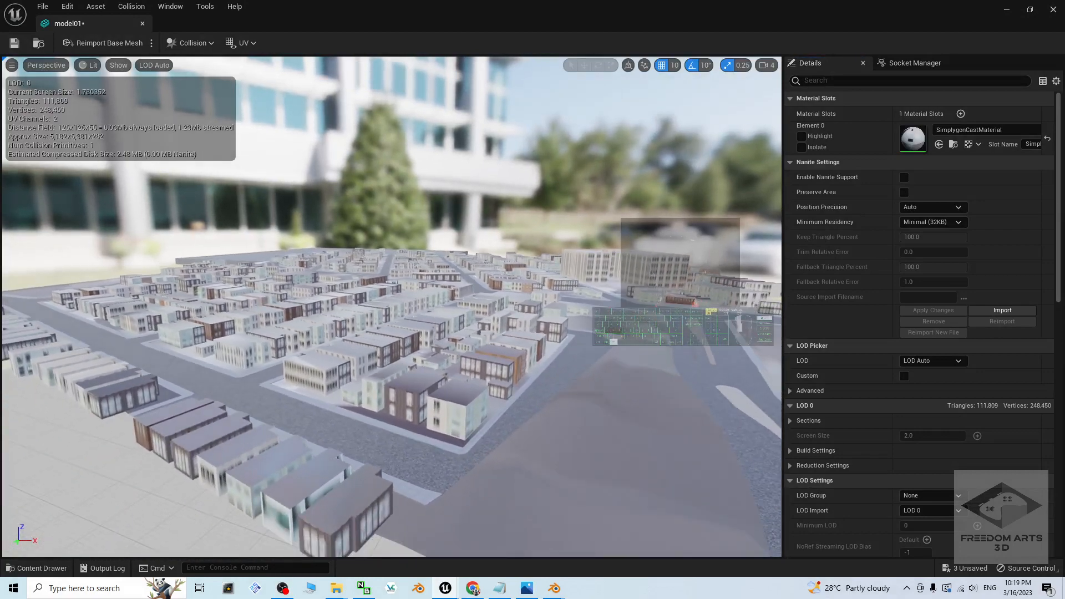
left_click_drag(482, 136, 601, 213, "alt")
scroll(481, 135, "up", 4)
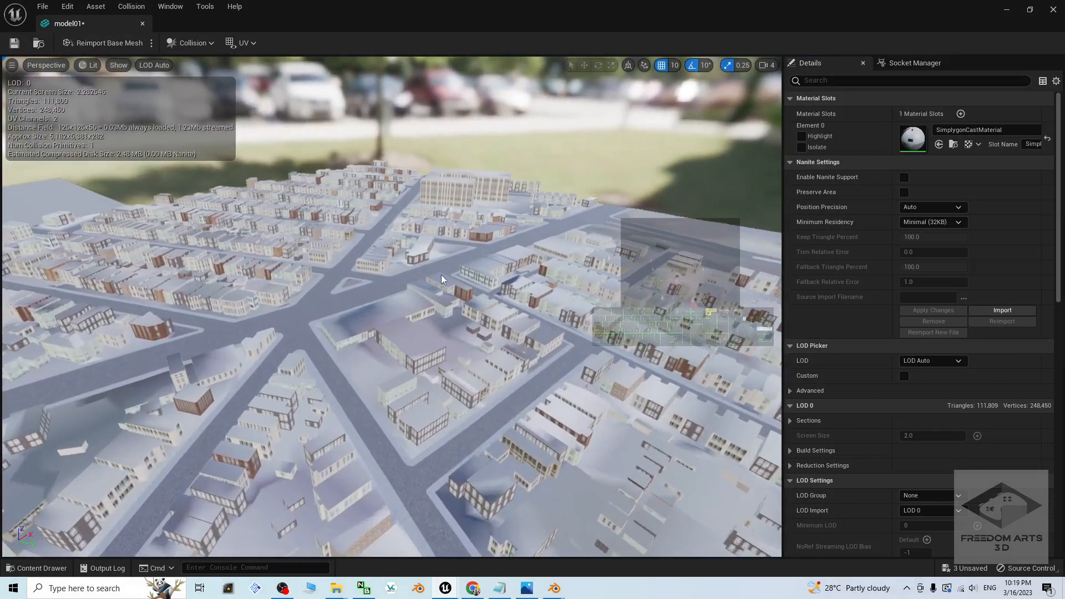
scroll(440, 344, "up", 5)
left_click_drag(442, 345, 491, 308, "alt")
scroll(491, 308, "down", 4)
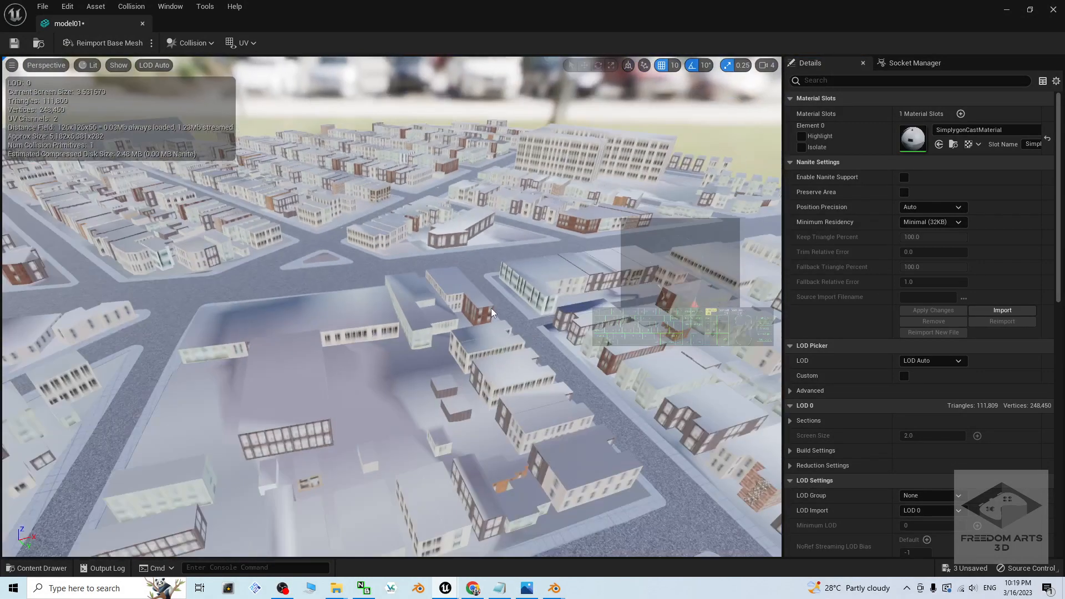
scroll(488, 310, "down", 5)
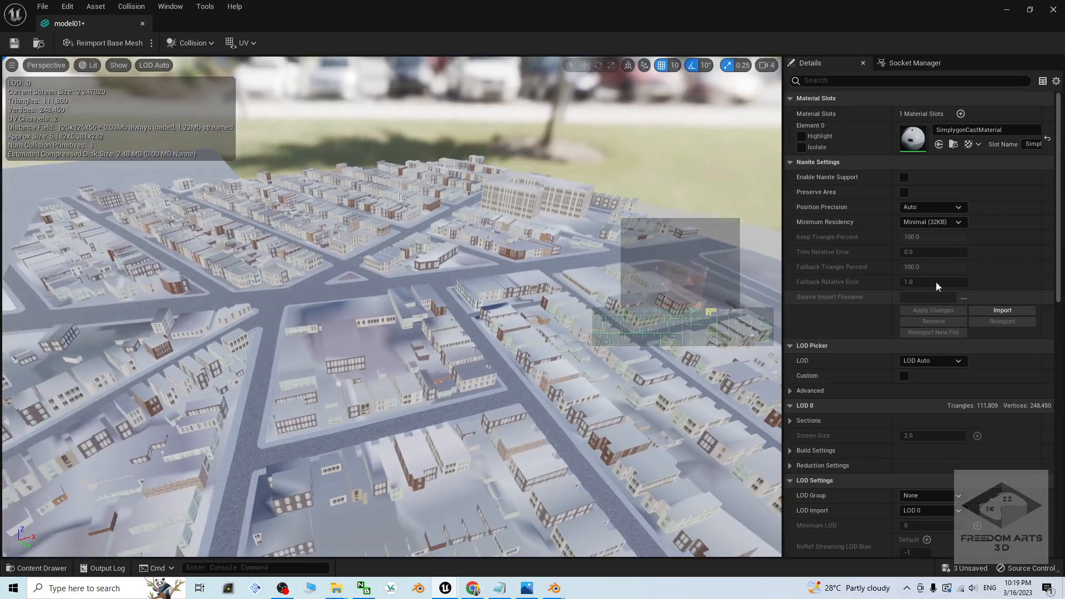
Step: Set the model01 mesh's Collision Complexity to Use Complex Collision As Simple, save the asset, and close its editor
scroll(936, 282, "down", 10)
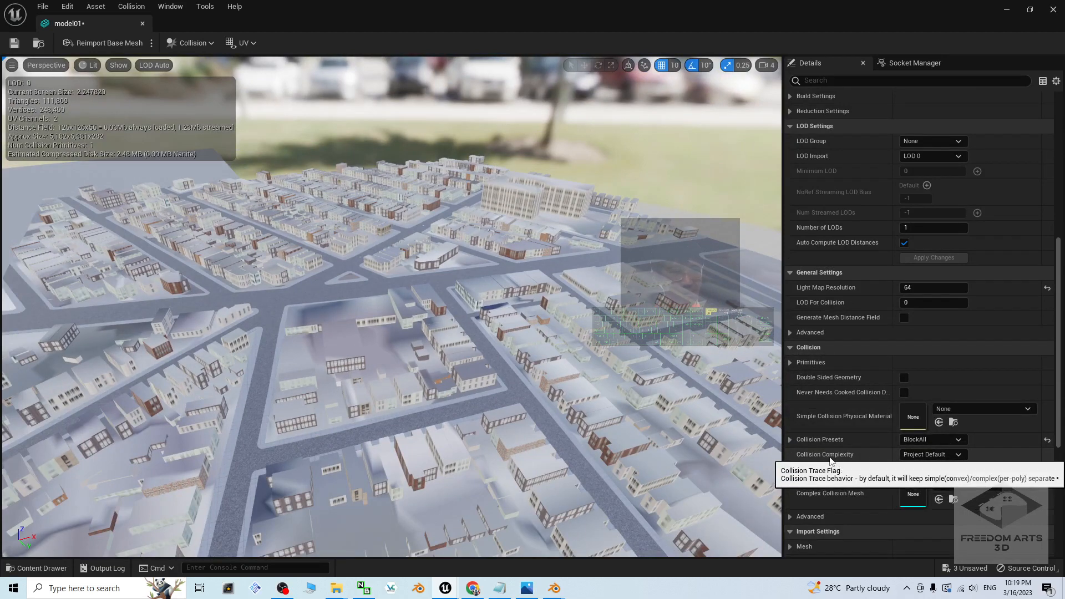
left_click(937, 455)
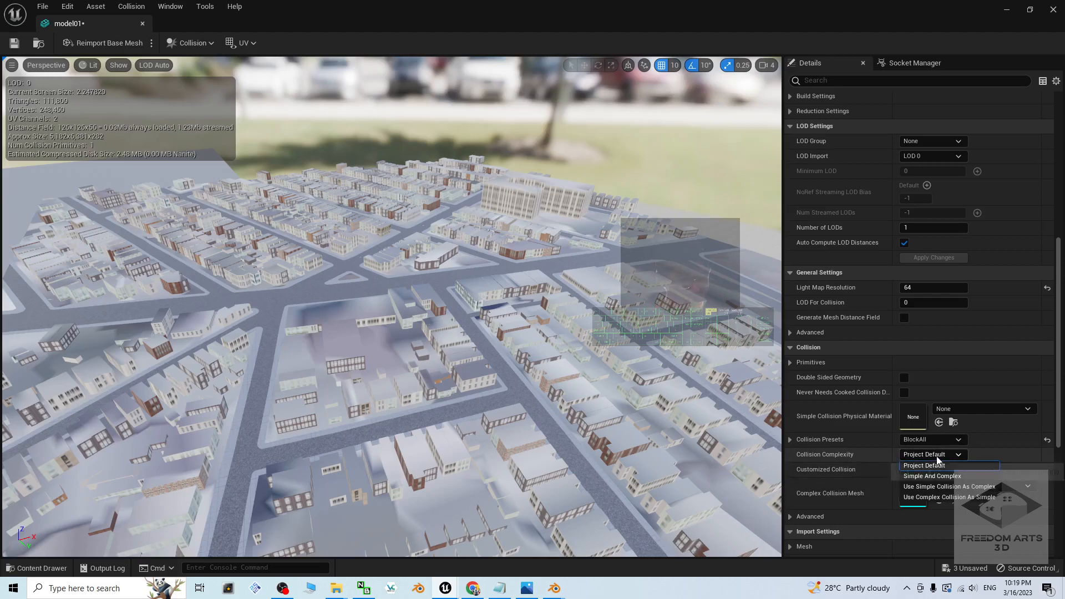
left_click(970, 497)
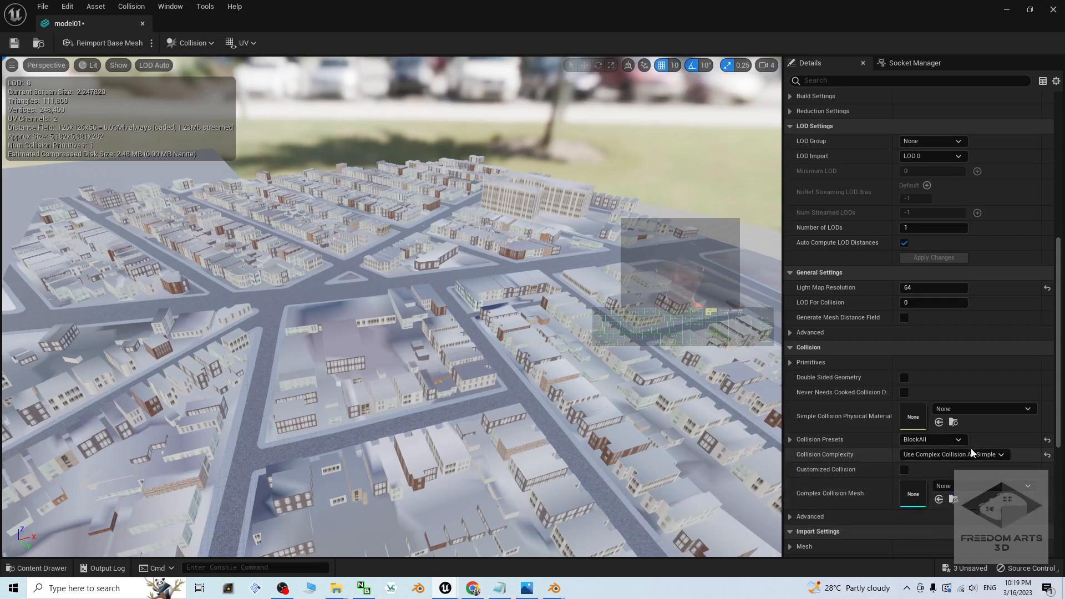
left_click(14, 44)
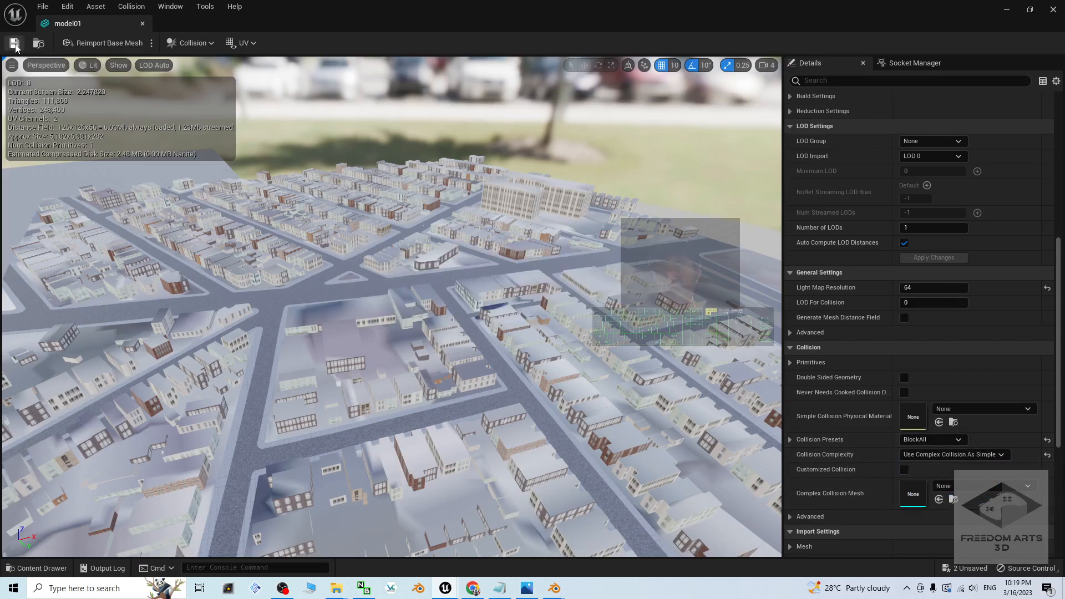
left_click(1052, 9)
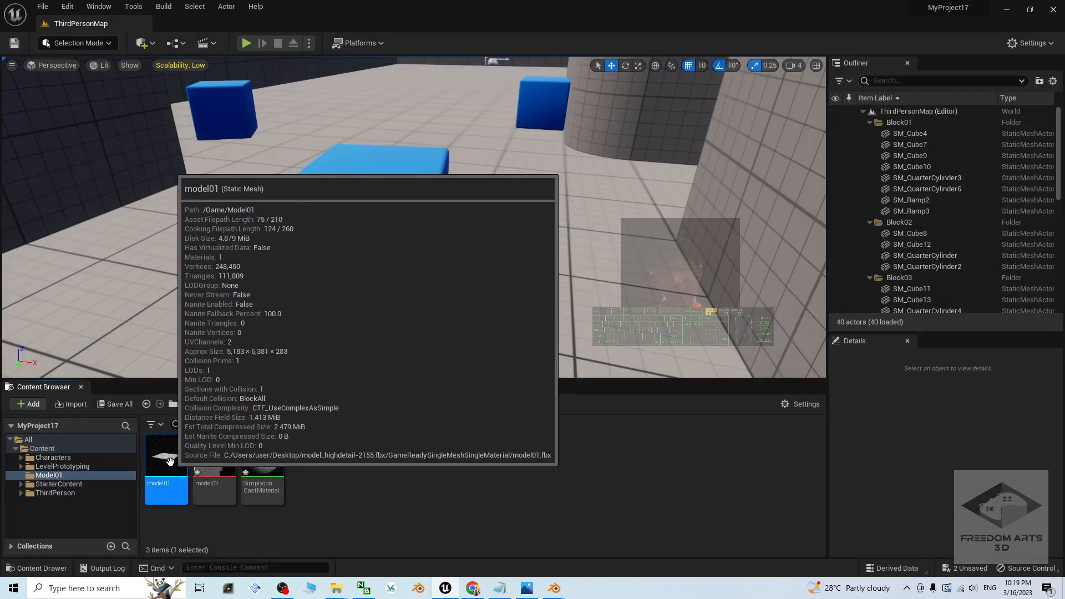
Step: Place model01 in the level and move it over the playground to X -770, Y -1900, Z 160
left_click_drag(178, 459, 476, 257)
scroll(475, 257, "down", 12)
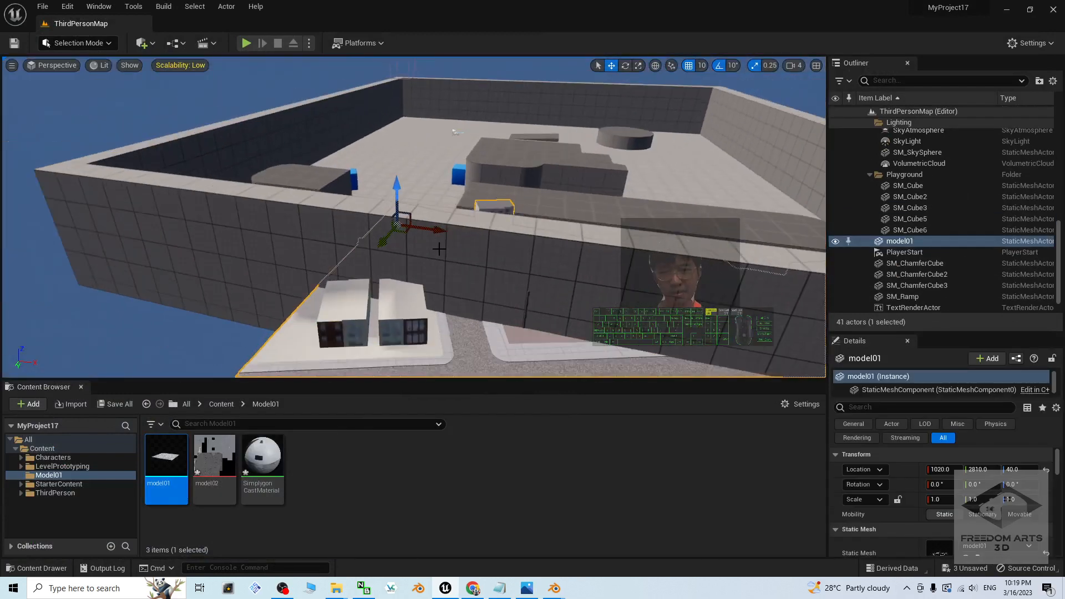
left_click_drag(401, 230, 400, 113)
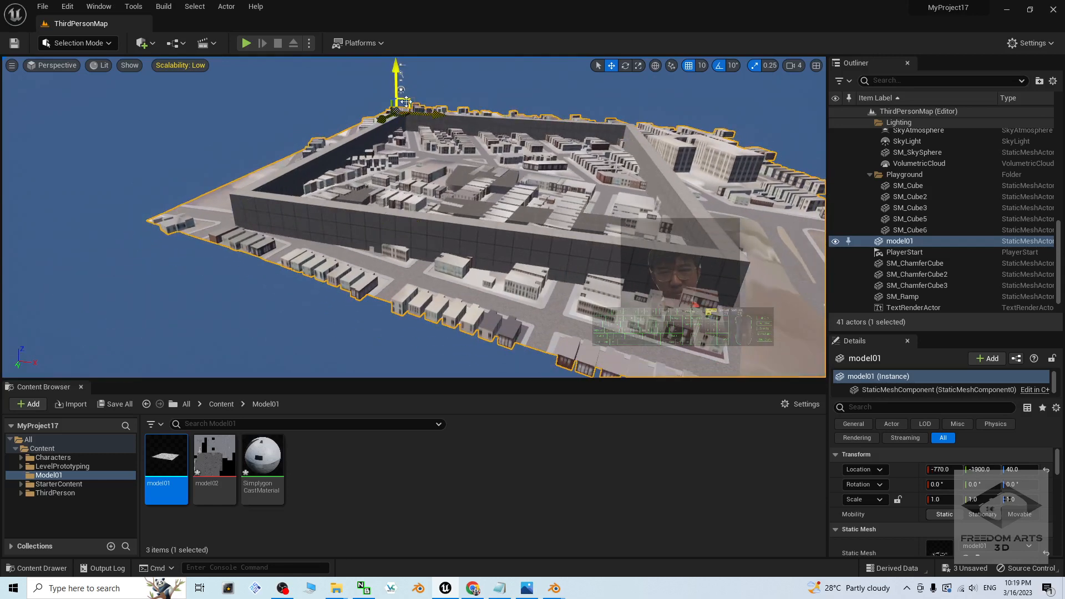
left_click_drag(398, 76, 395, 69)
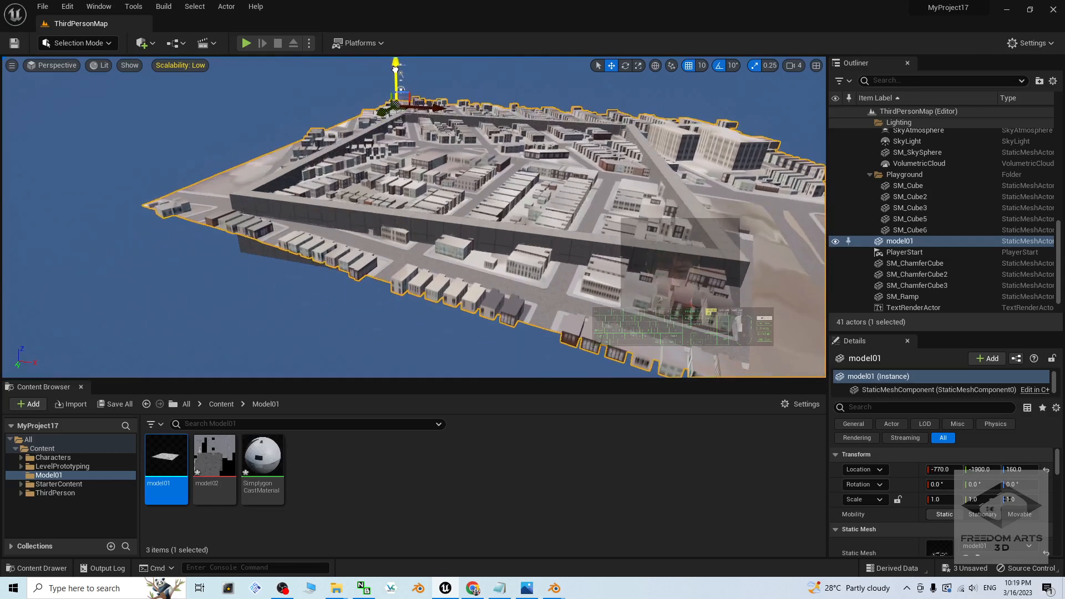
Step: Scale model01 uniformly to 1.5 and move it to X -1420, Y -3560, Z 320
key("e")
key("r")
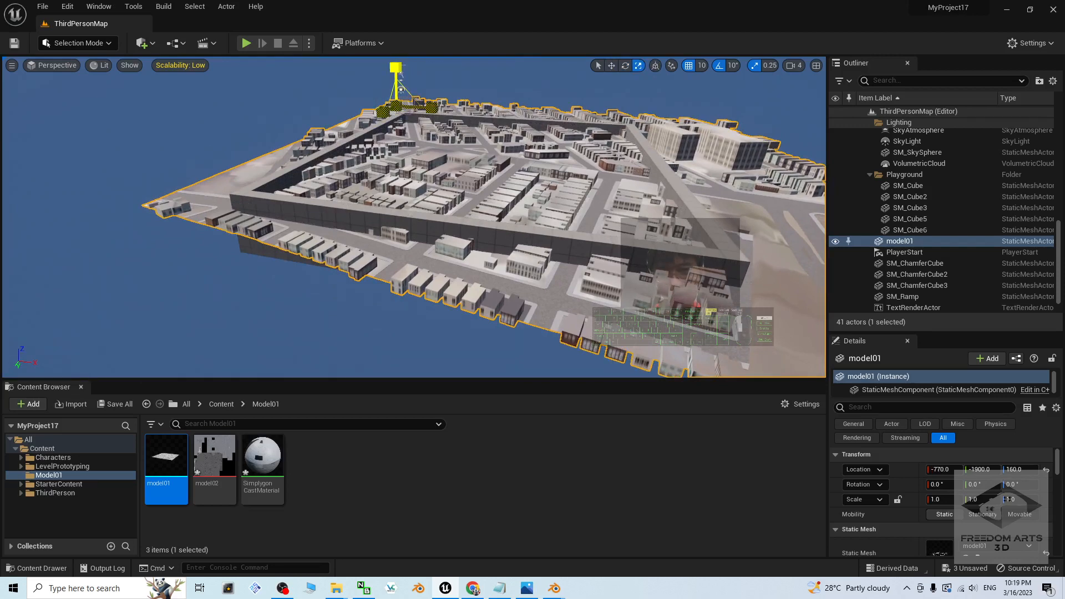
left_click_drag(399, 71, 397, 106)
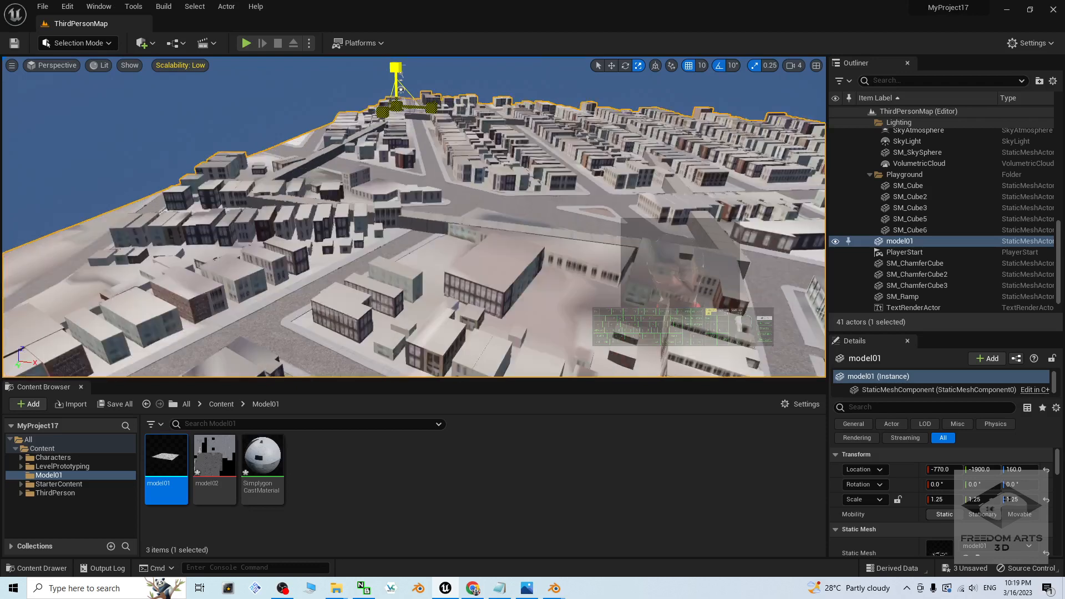
left_click_drag(343, 196, 463, 199, "alt")
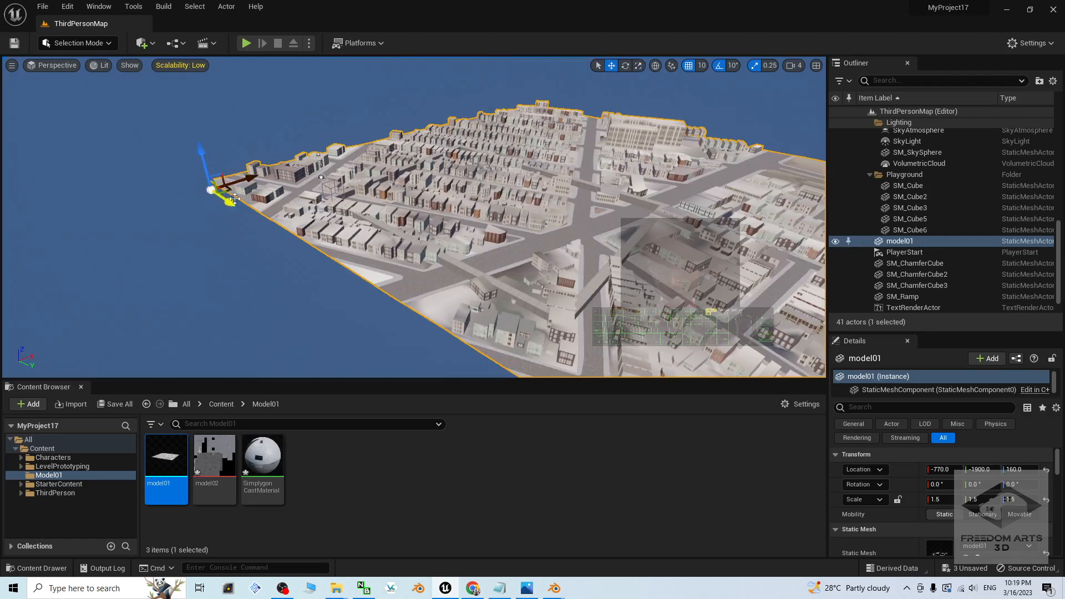
left_click_drag(230, 194, 117, 125)
scroll(448, 266, "up", 1)
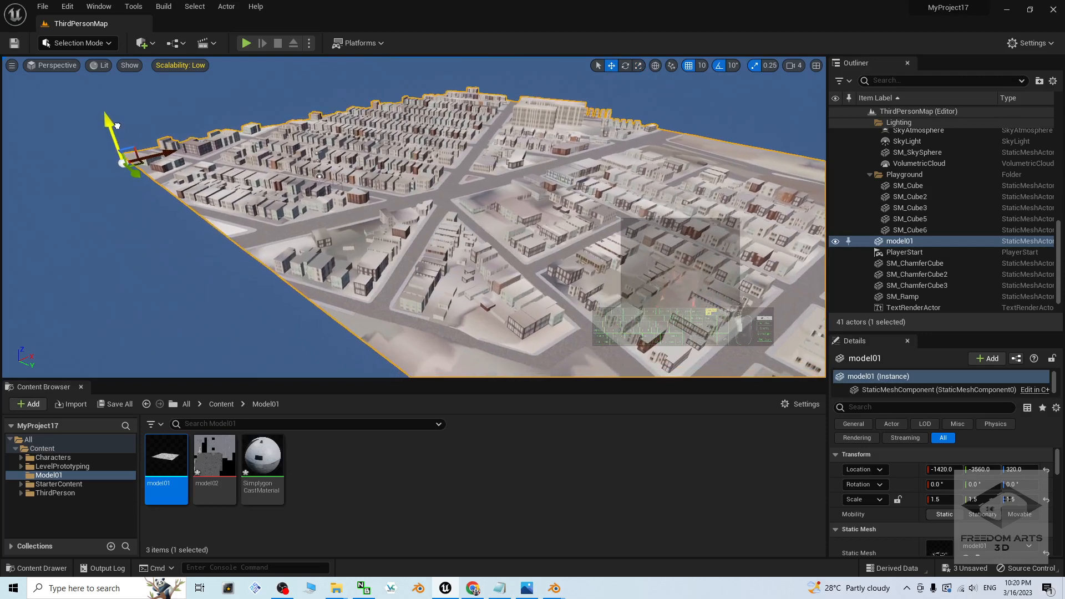
Step: Raise the PlayerStart actor above the city streets to about Z 872
scroll(924, 201, "down", 1)
left_click(894, 230)
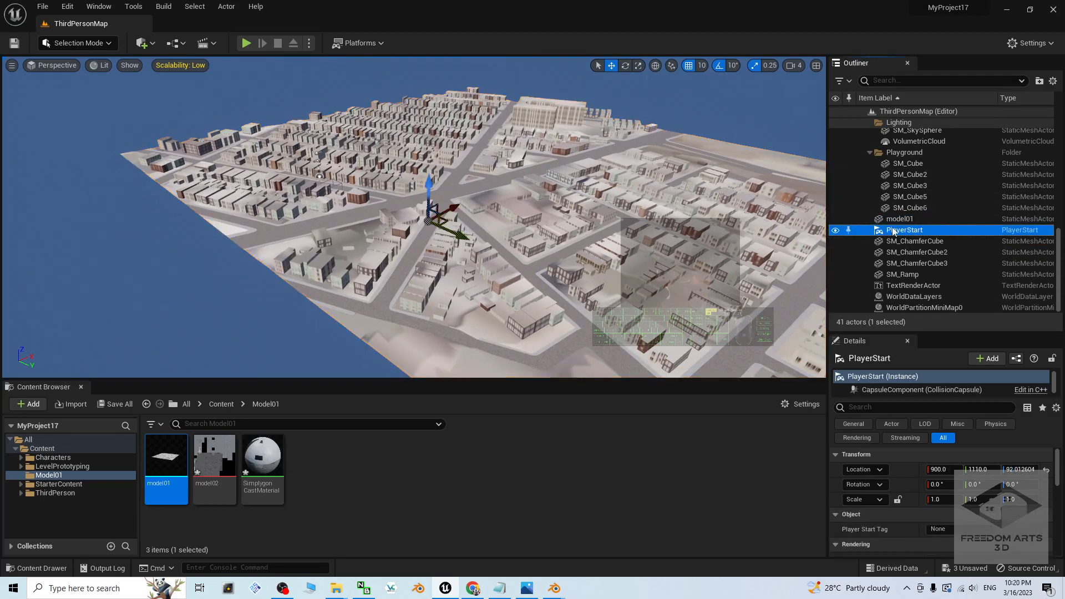
left_click_drag(424, 187, 430, 169)
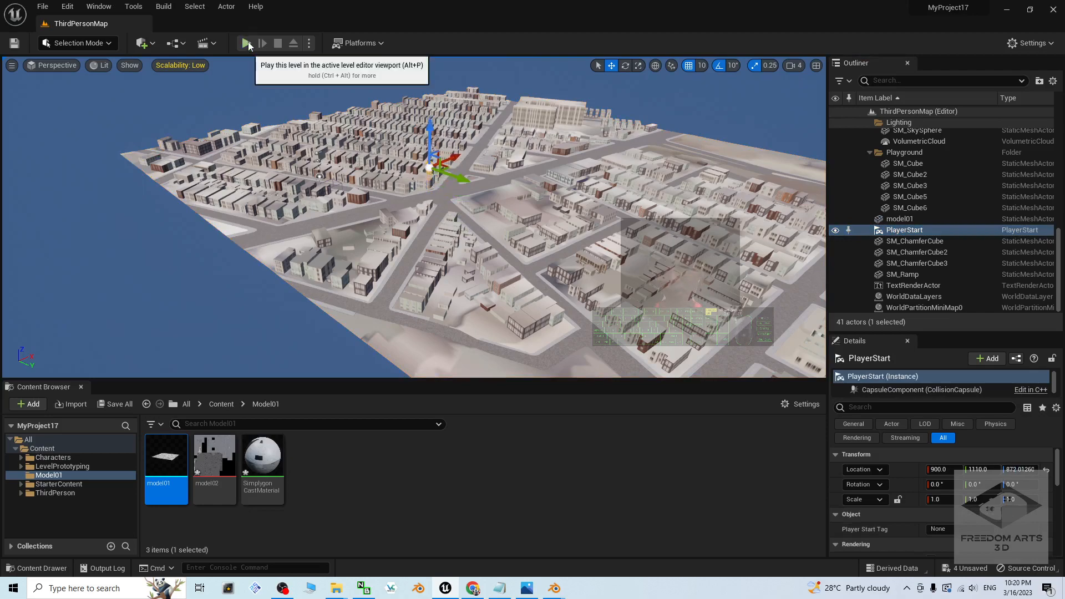
Step: Play the level, run and jump the character across the city's streets and rooftops to test collision, and stop playing
left_click(247, 41)
key("w")
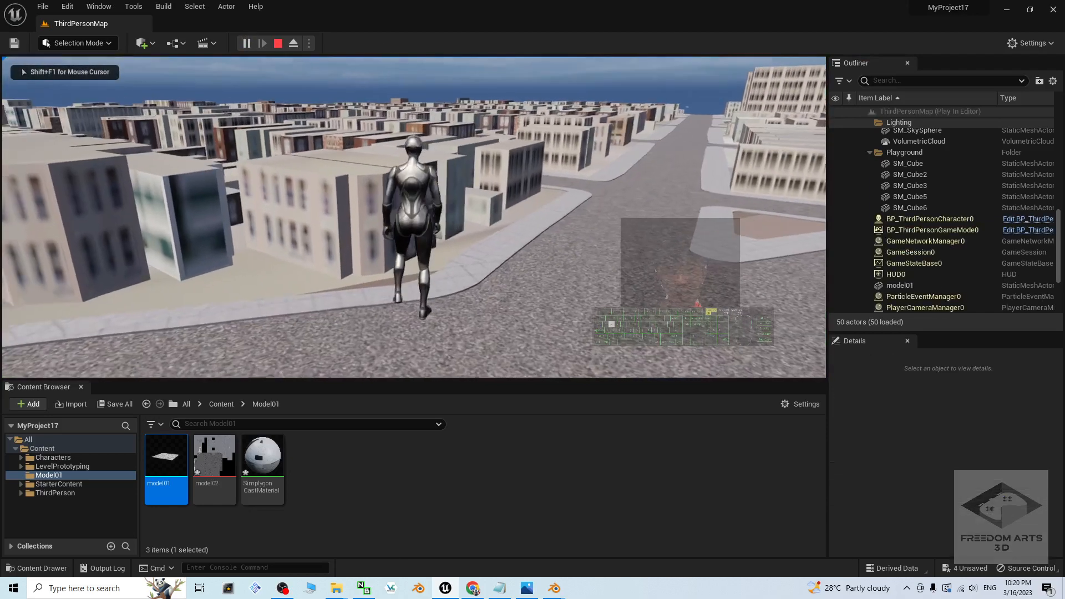
key("d")
key("w")
key("space")
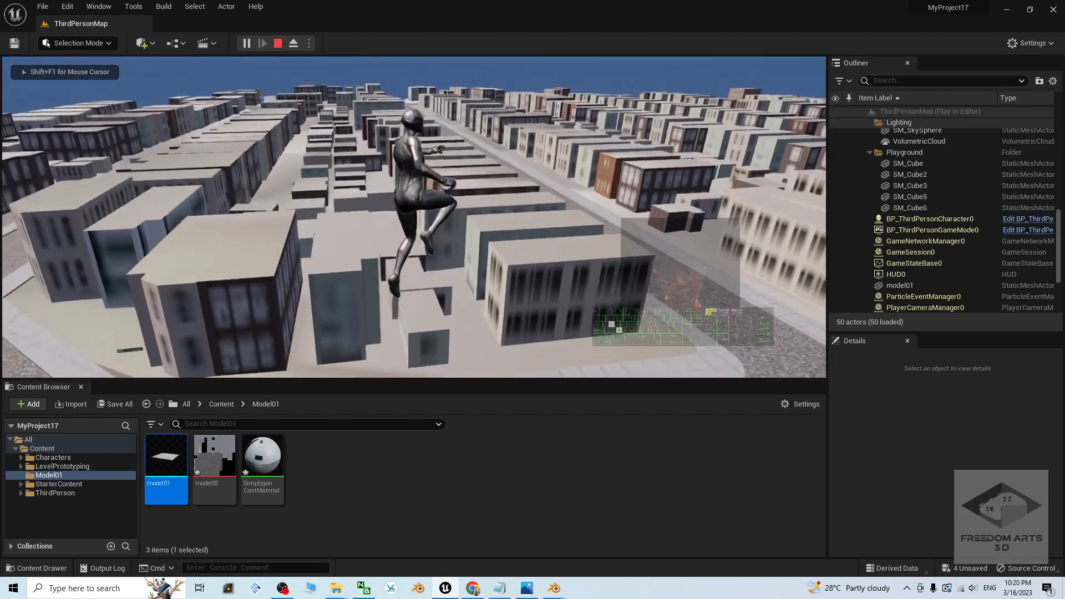
key("a")
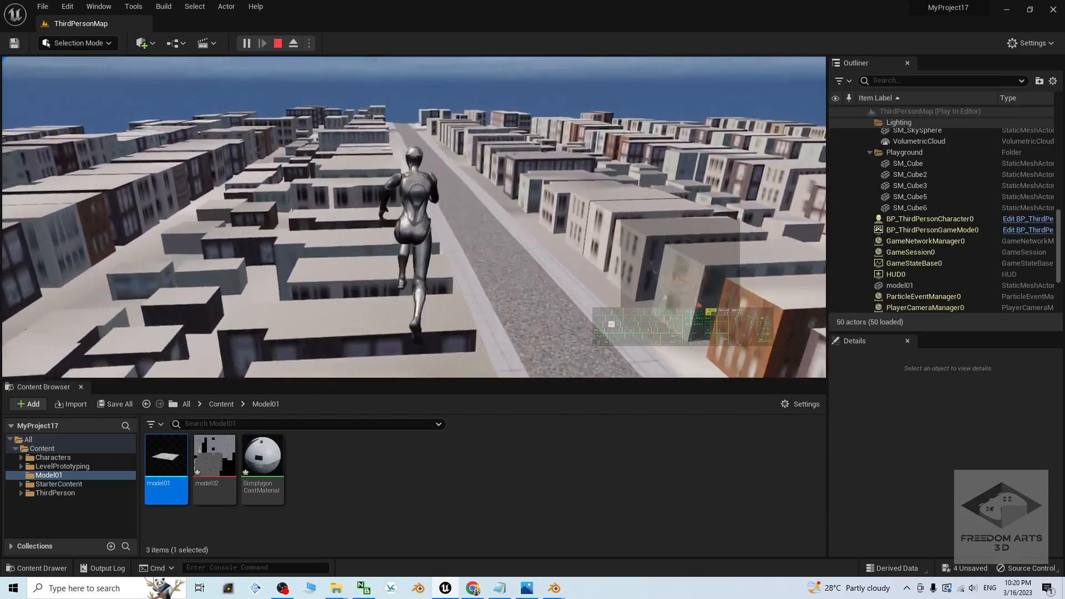
key("w")
key("w")
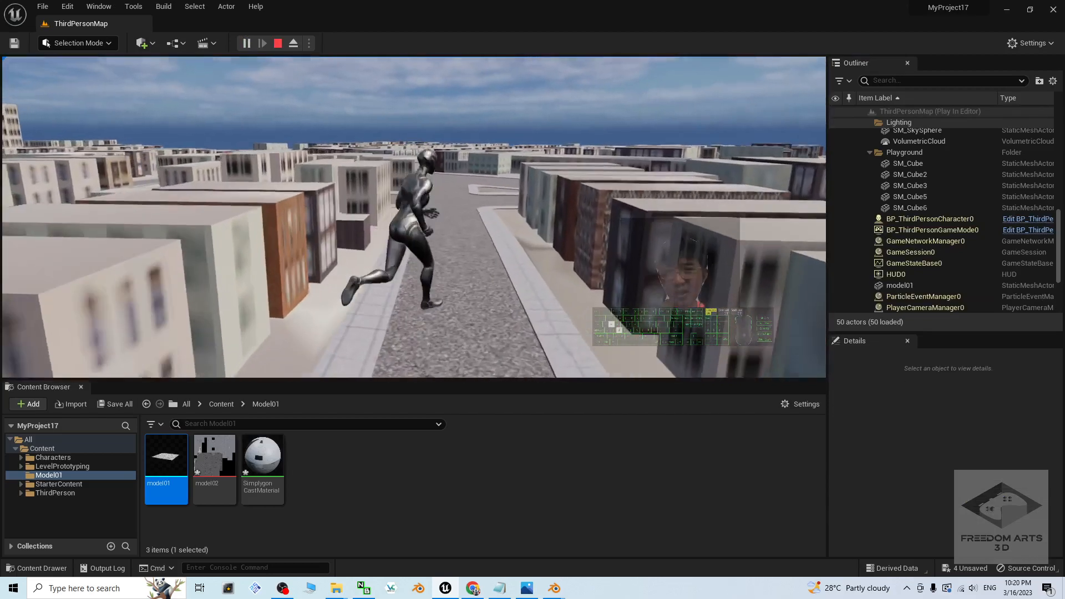
key("space")
key("Escape")
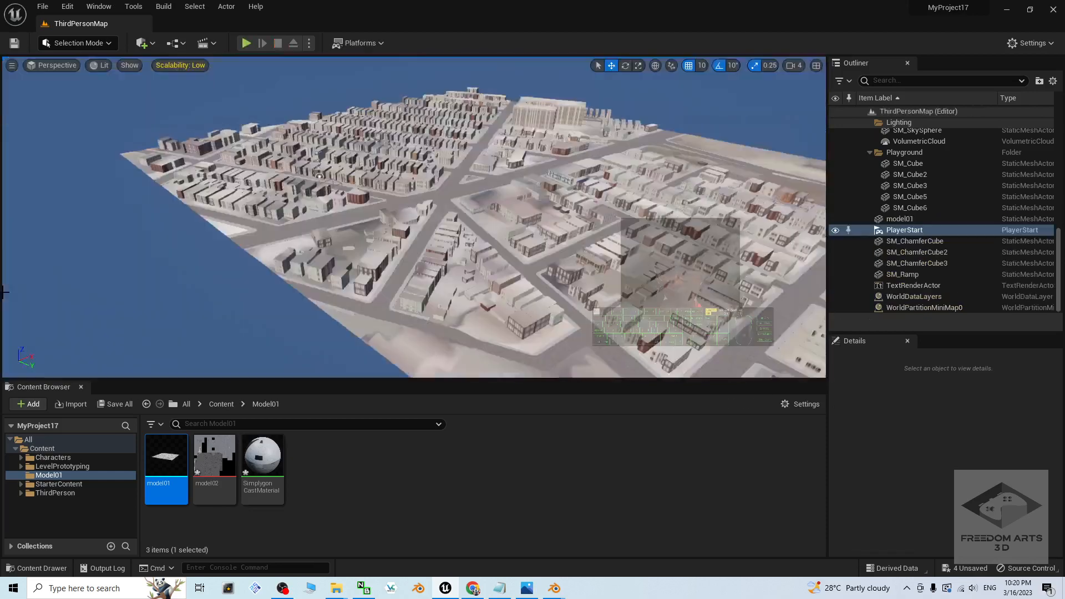
Step: Set model01's scale to 10 on the X, Y and Z axes
scroll(403, 324, "down", 10)
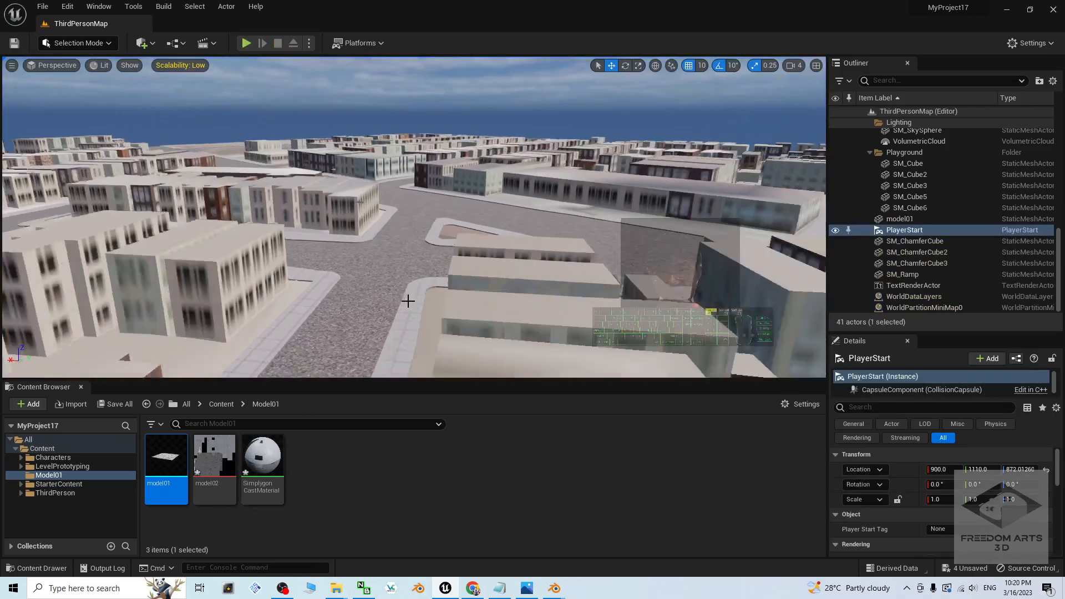
left_click(400, 276)
scroll(399, 275, "down", 10)
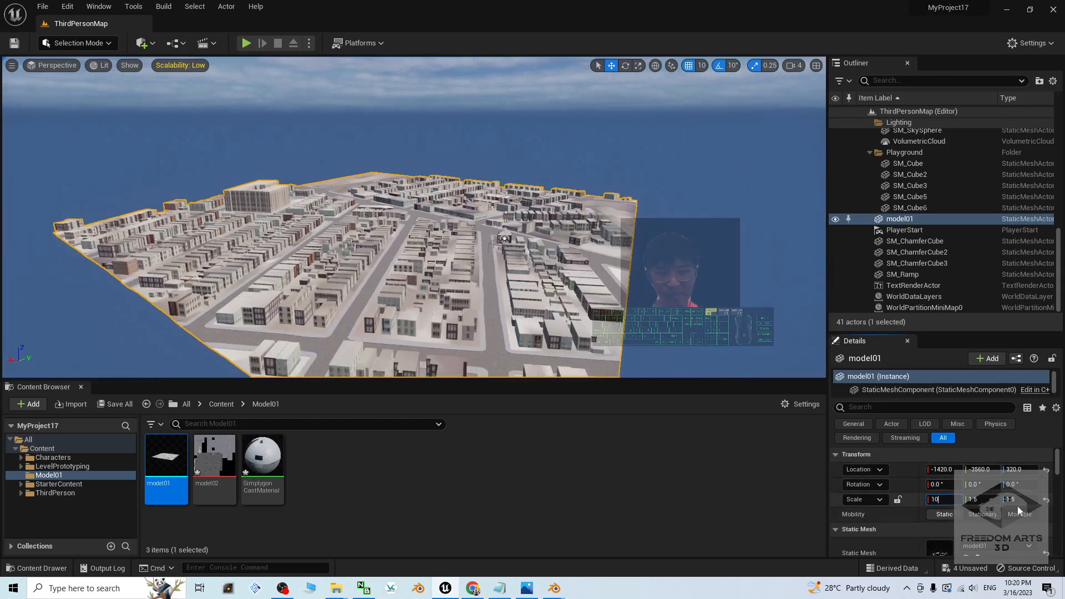
key("Return")
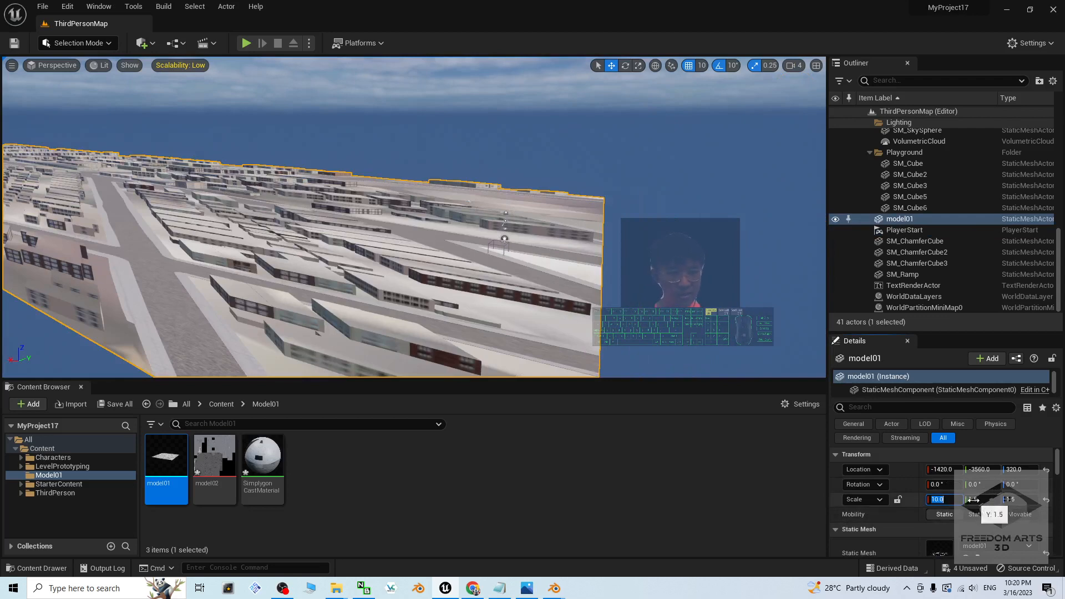
key("Tab")
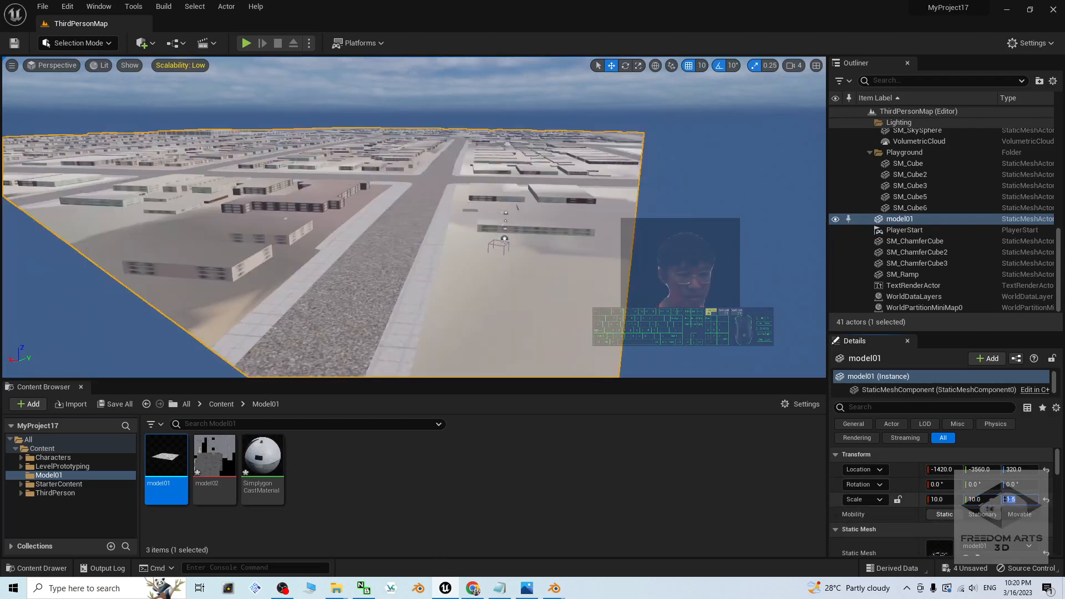
type("10")
key("Return")
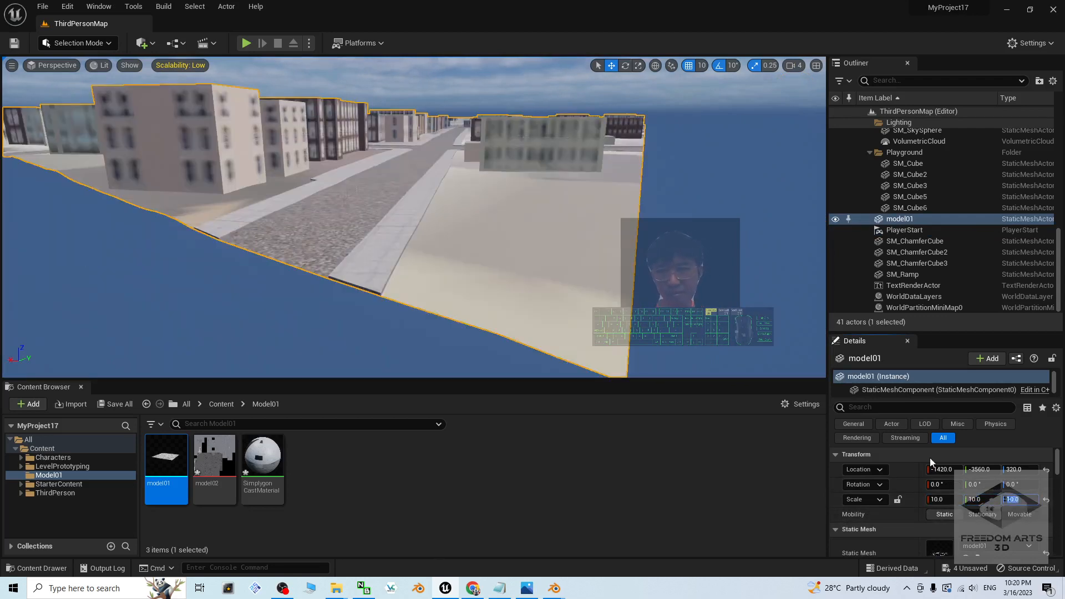
Step: Briefly play the level to check where the character spawns relative to the enlarged city, and stop playing
right_click_drag(400, 177, 380, 183)
left_click(247, 43)
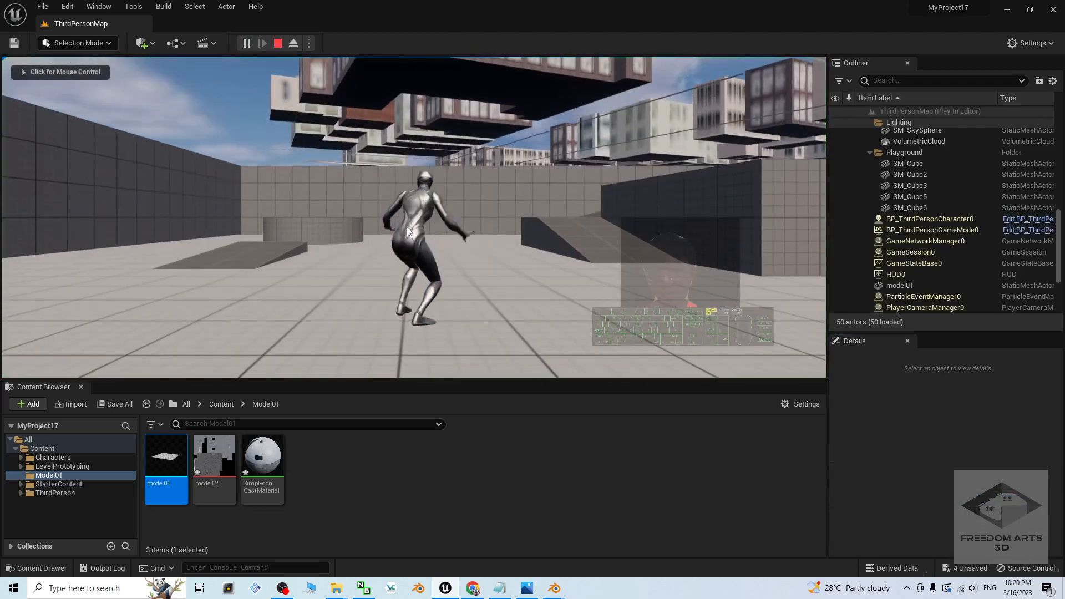
key("Escape")
Step: Lower model01 to Z -570 so that the city's ground lies beneath the player start
scroll(418, 139, "down", 5)
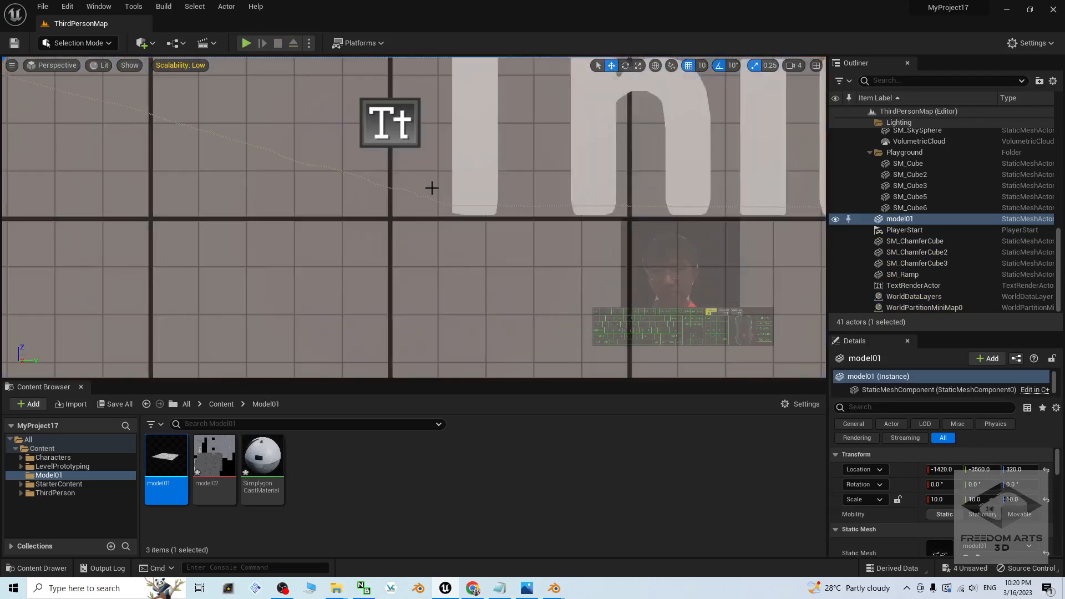
scroll(443, 173, "up", 2)
key("w")
right_click_drag(466, 221, 331, 210)
key("a")
key("s")
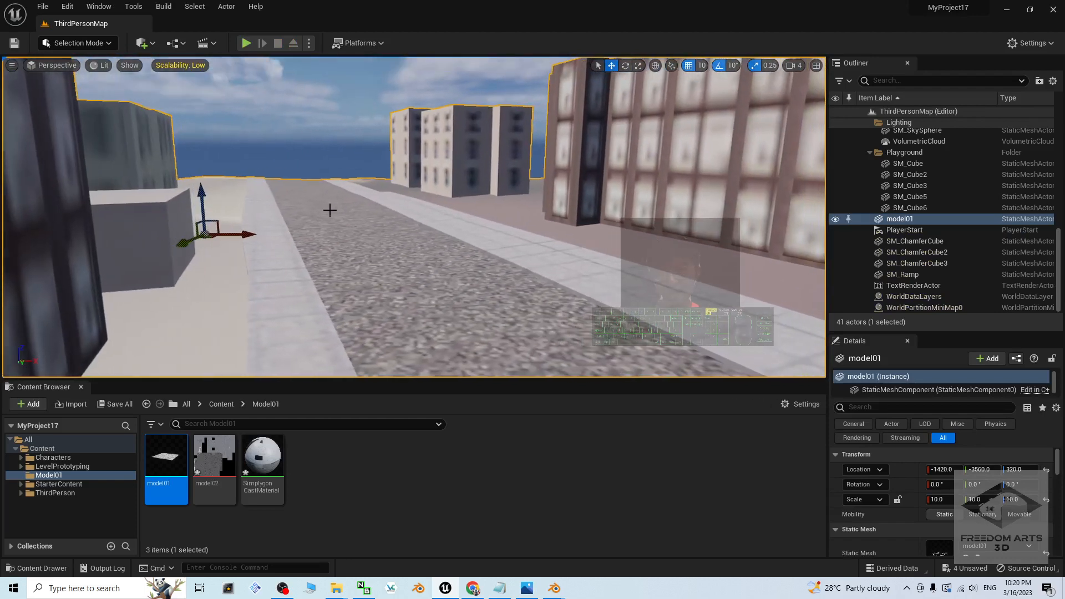
scroll(485, 251, "down", 6)
scroll(445, 213, "down", 2)
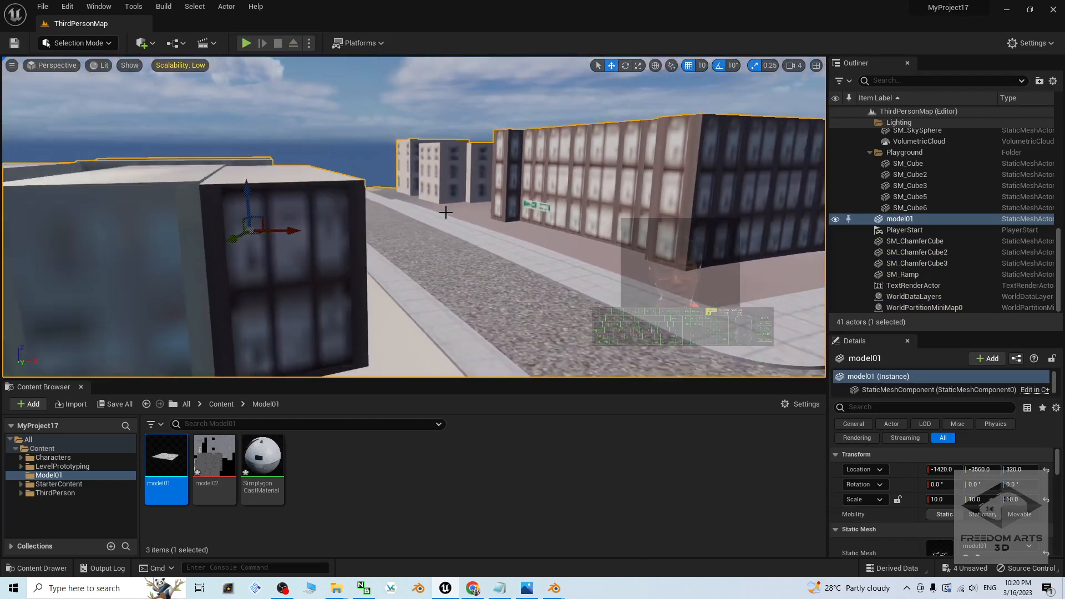
left_click_drag(250, 191, 249, 228)
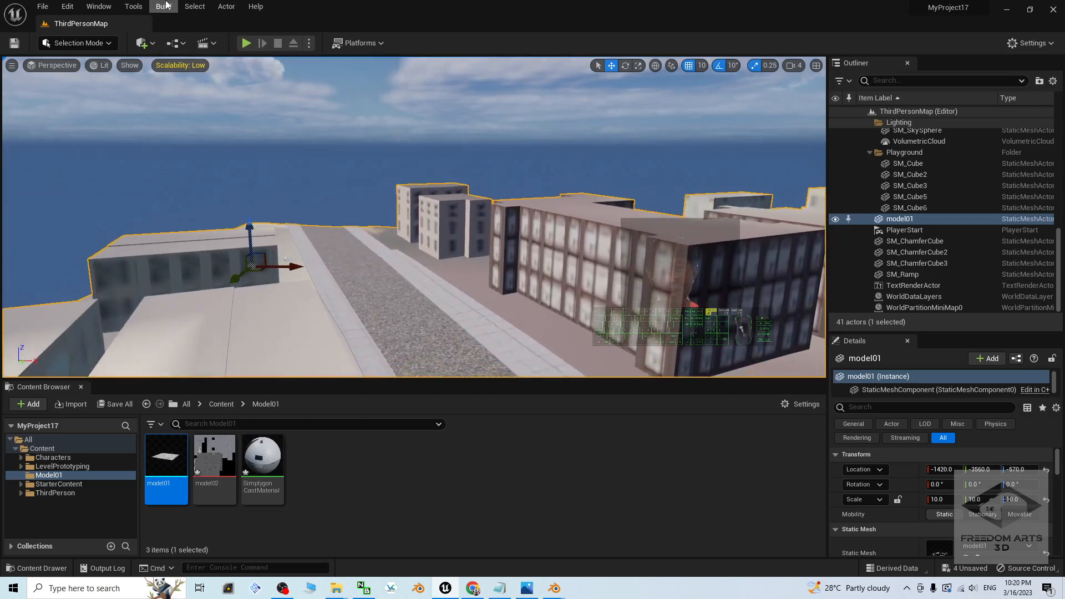
Step: Play the level, run and jump the character along the enlarged city's streets and sidewalks, and stop playing
left_click(246, 43)
key("w")
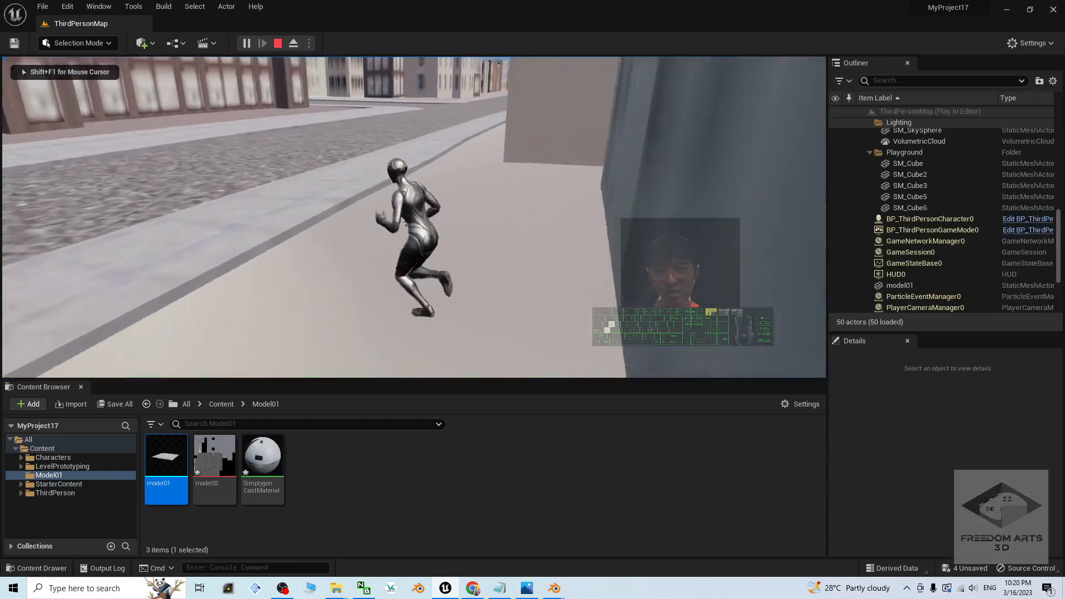
key("space")
key("a")
key("space")
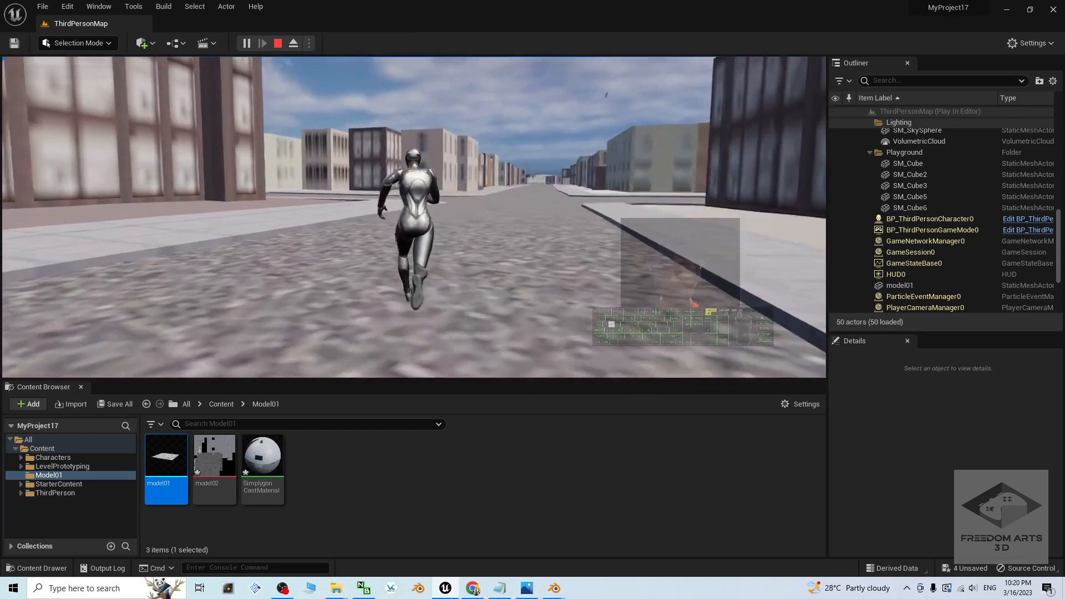
key("s")
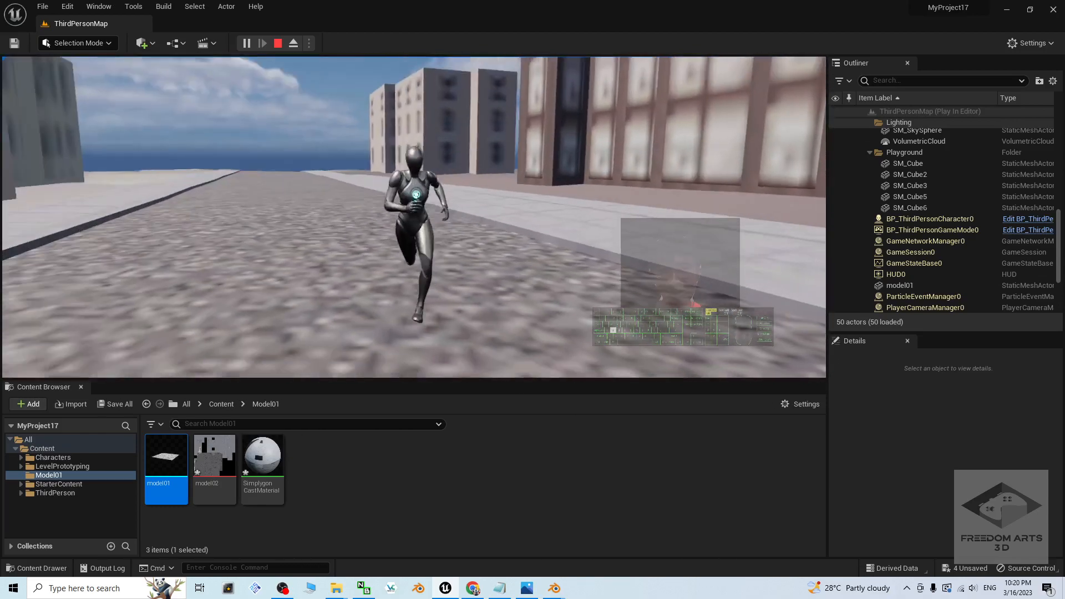
key("w")
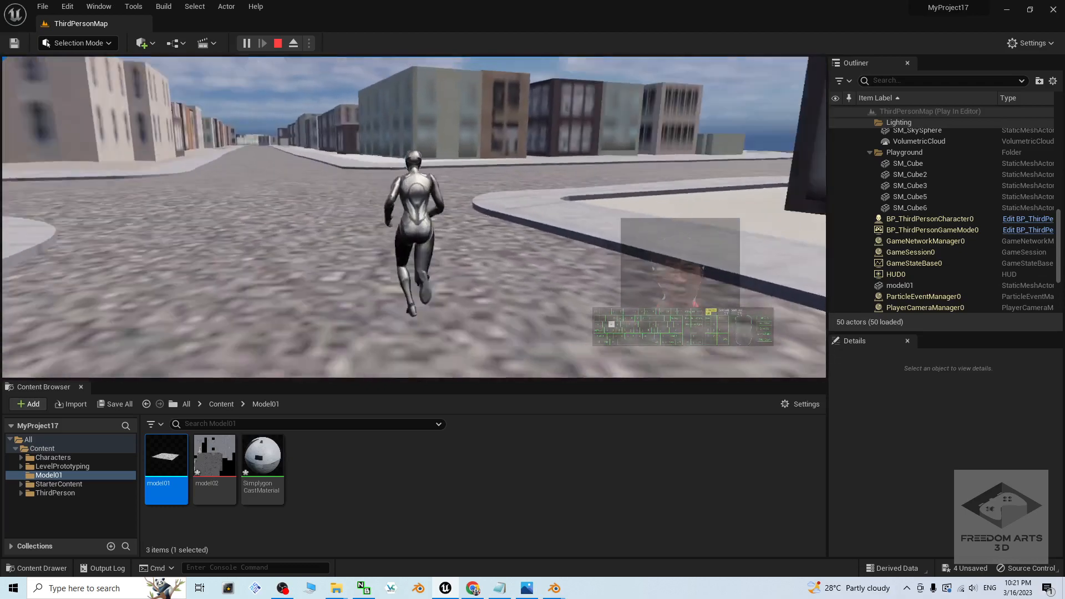
key("space")
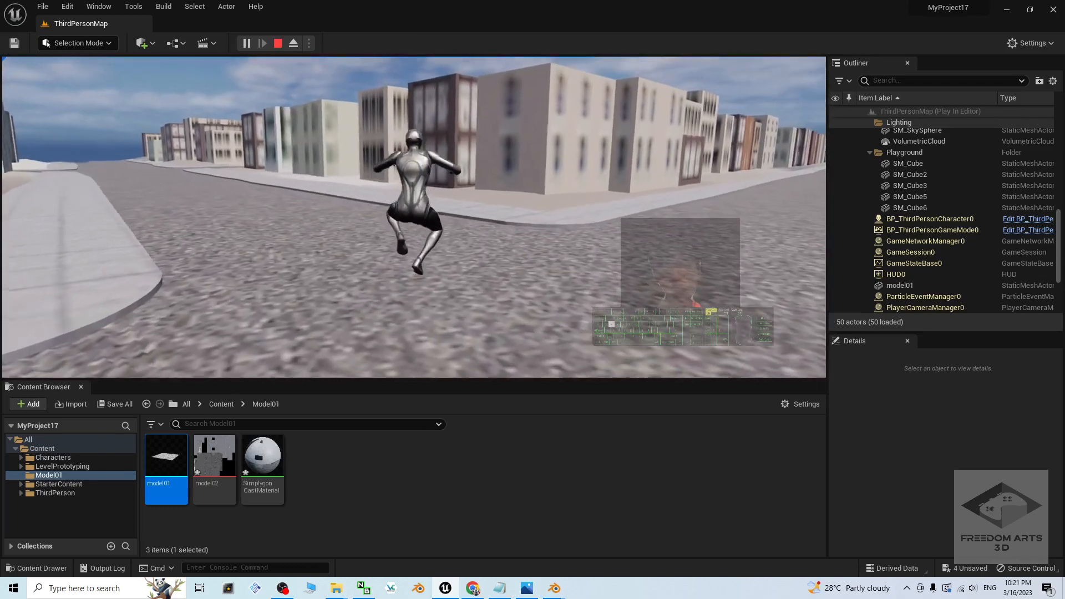
key("space")
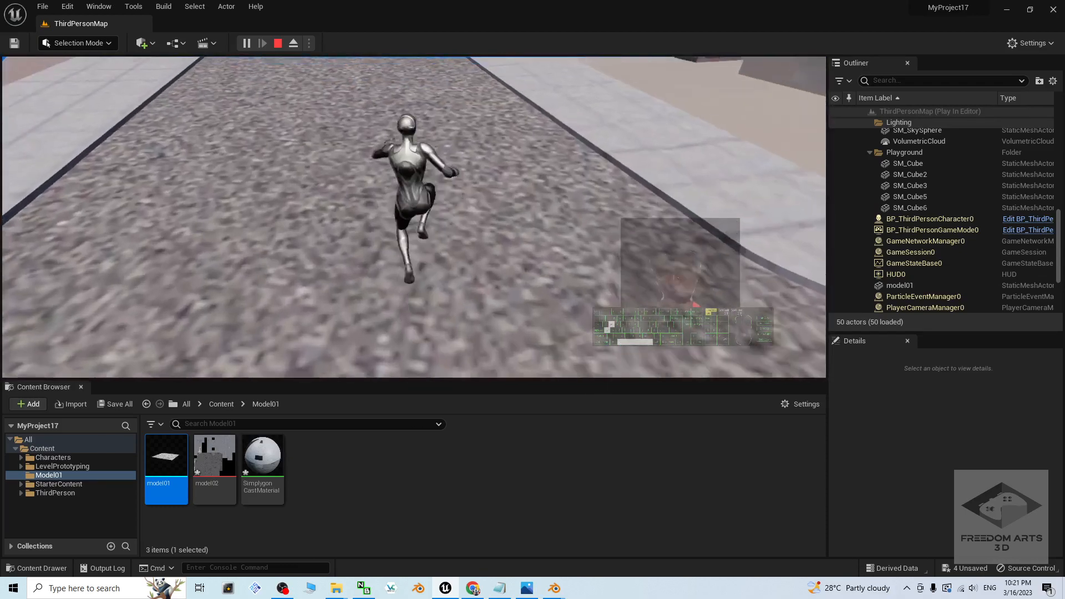
key("w")
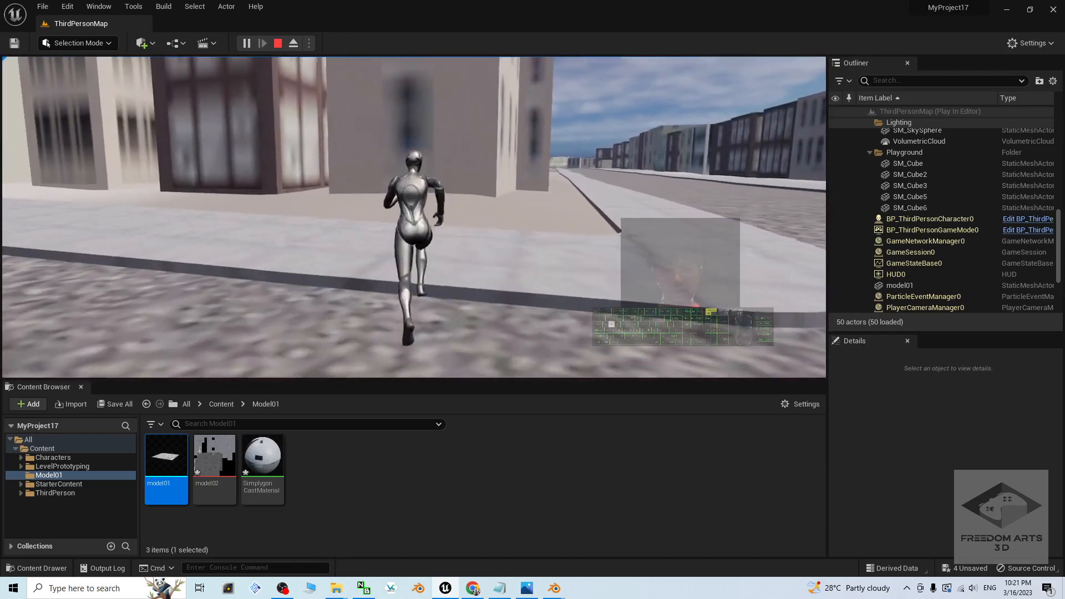
key("space")
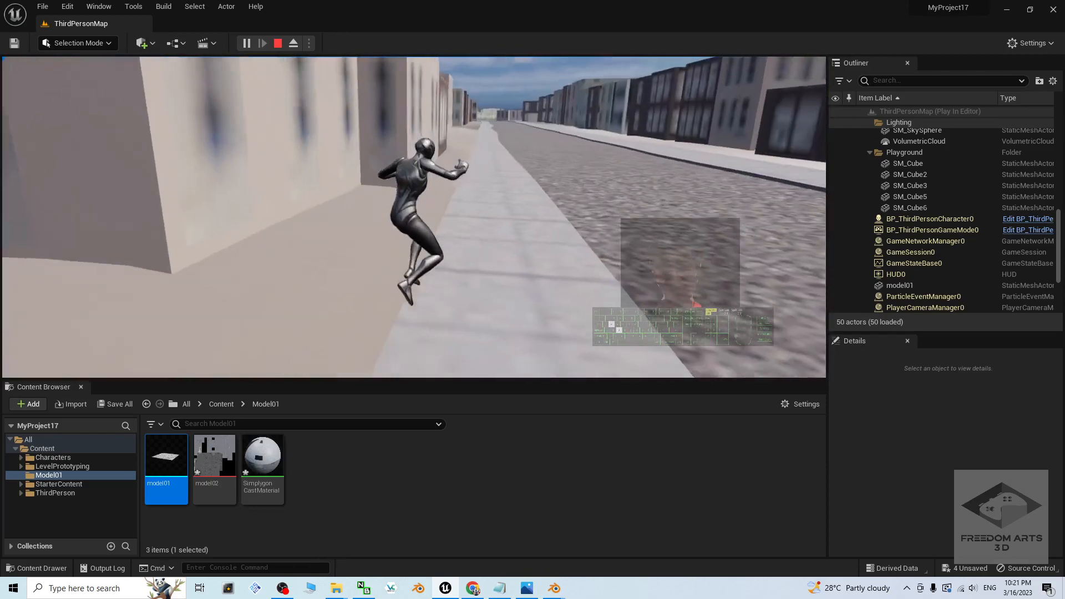
key("Escape")
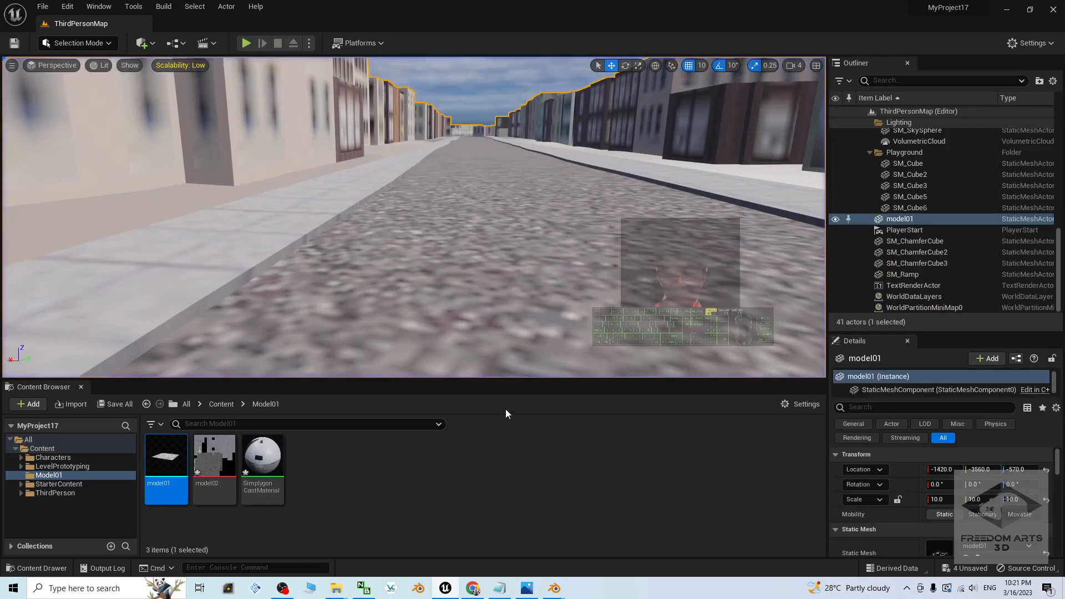
Step: View the cover.jpg image in the photo viewer and return to the Unreal Editor
left_click(525, 591)
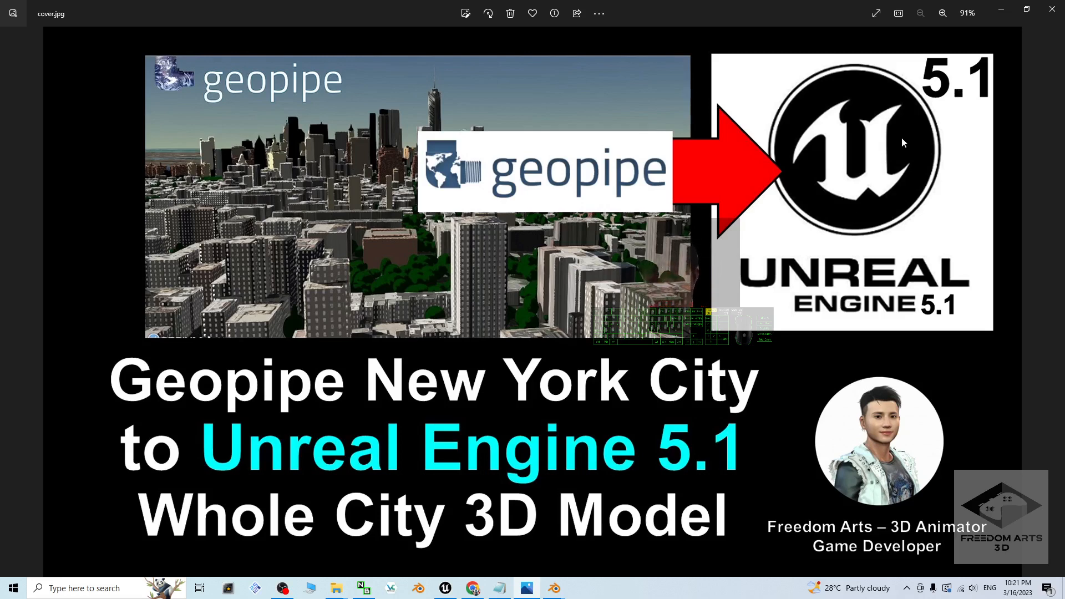
left_click(445, 588)
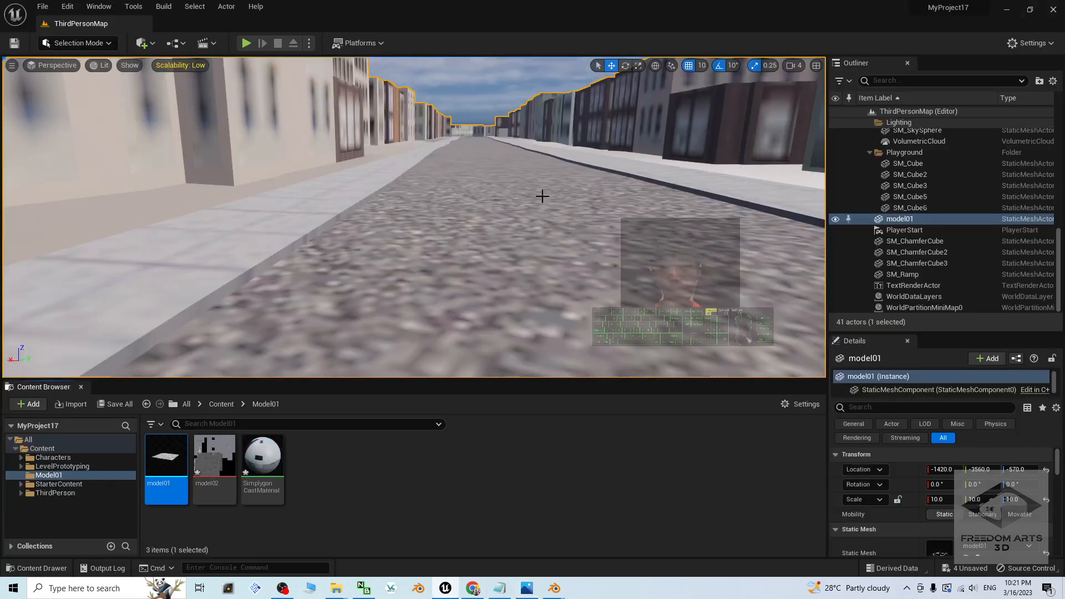
Step: Play the level again and run and jump the character from the spawn point down the main street
left_click(245, 43)
key("w")
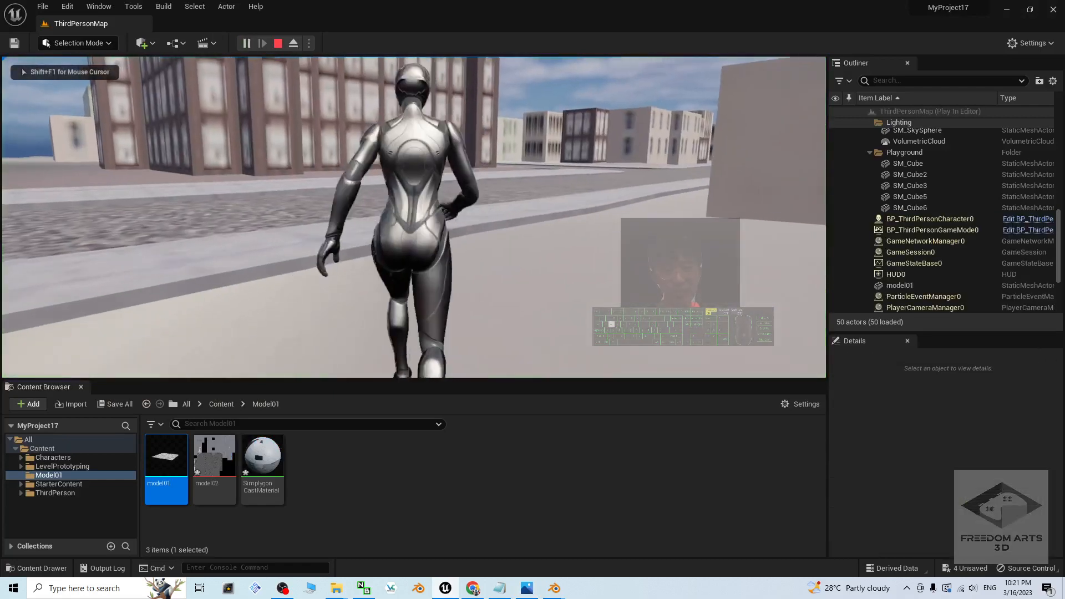
key("w")
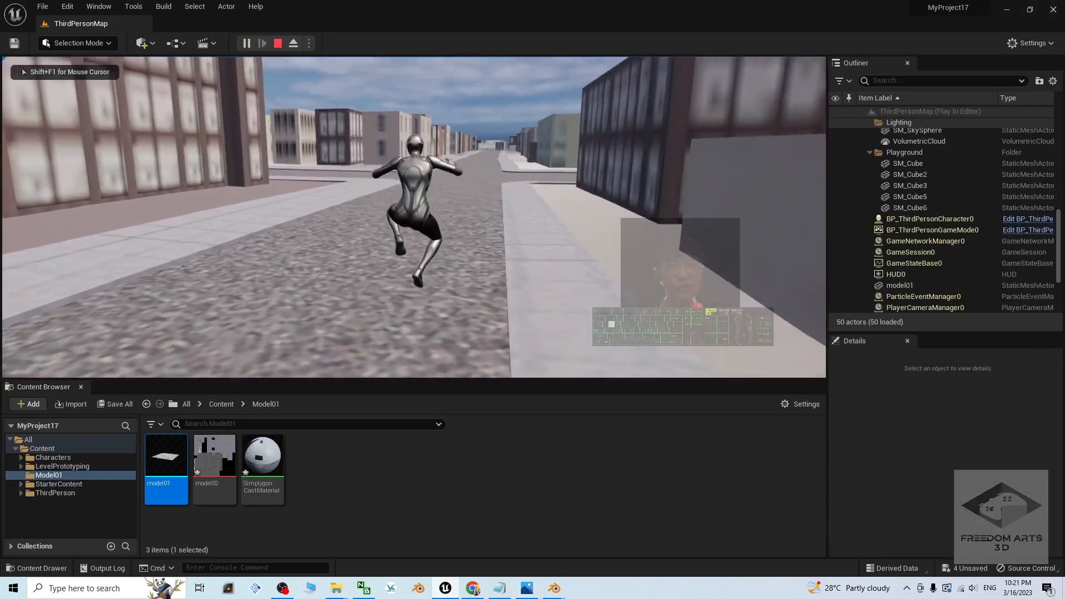
key("w")
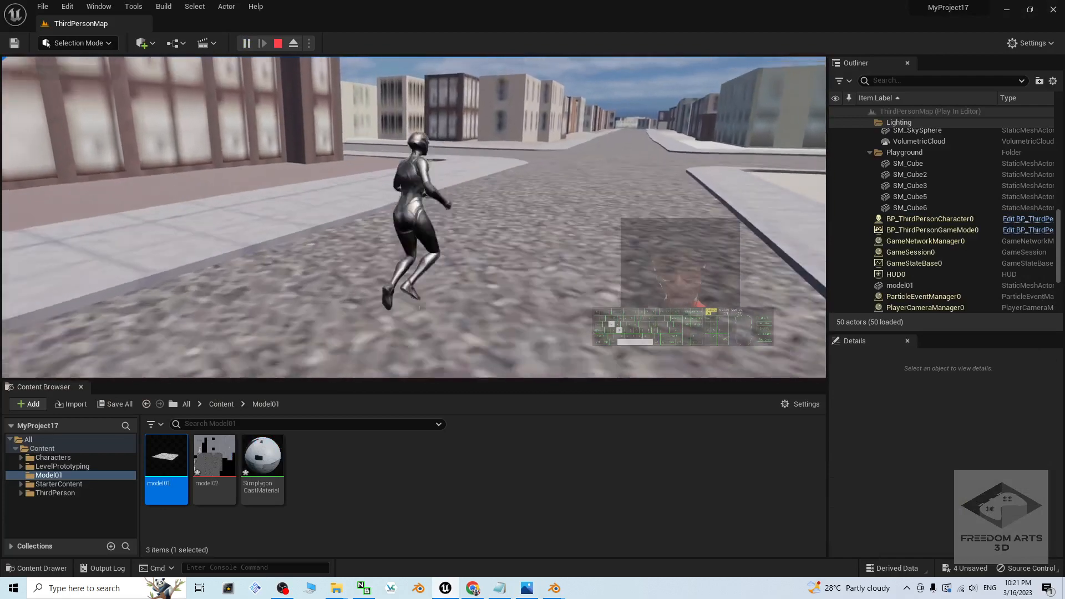
Step: Run and jump the character across the street intersection and sidewalks up to the dark building's wall, and stop playing
key("w")
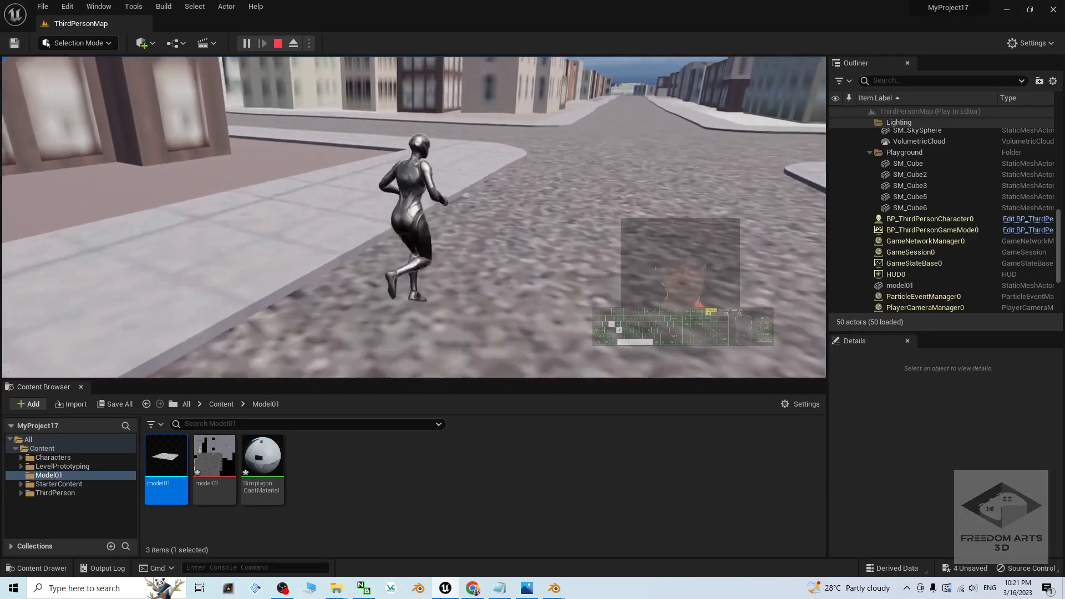
key("space")
key("w")
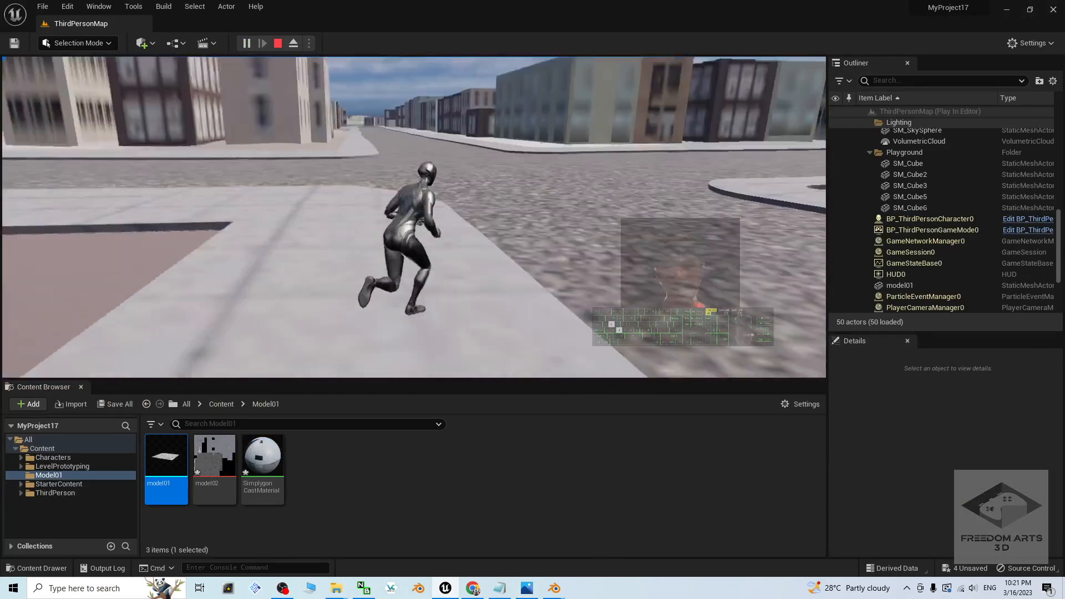
key("w")
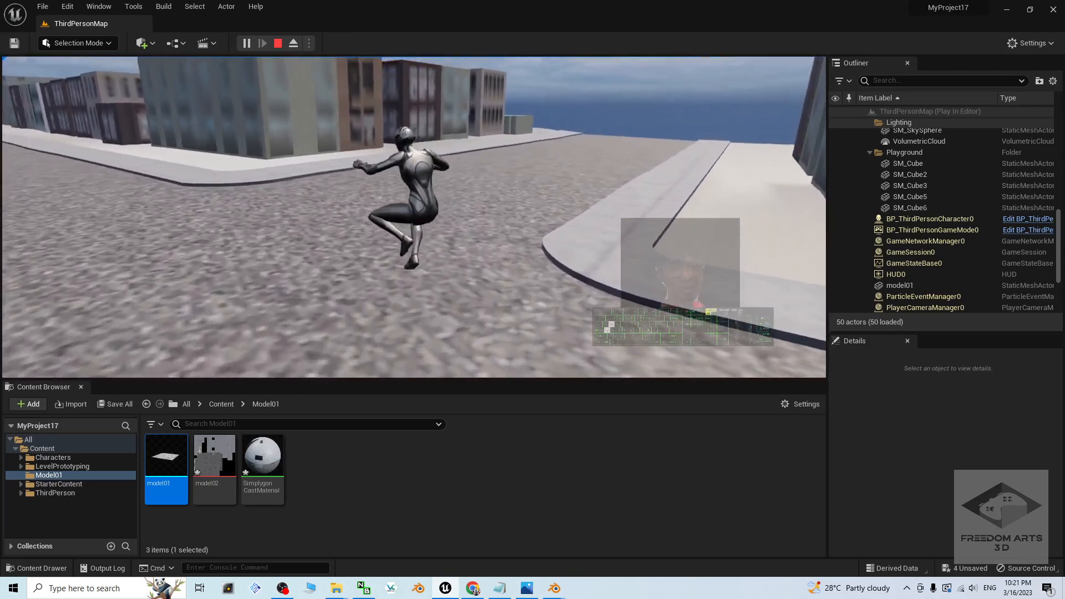
key("w")
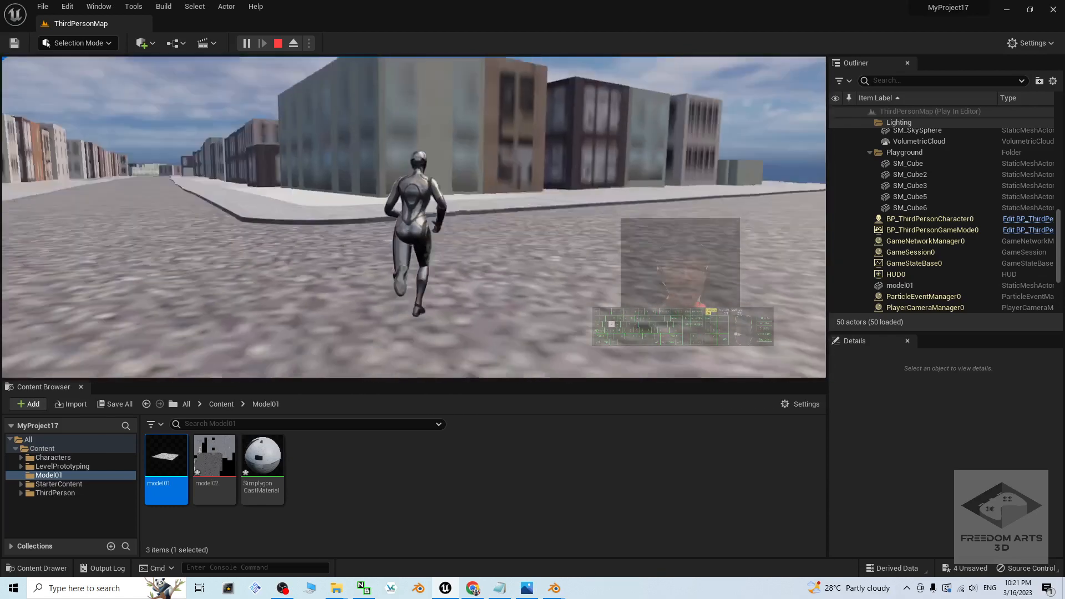
key("space")
key("w")
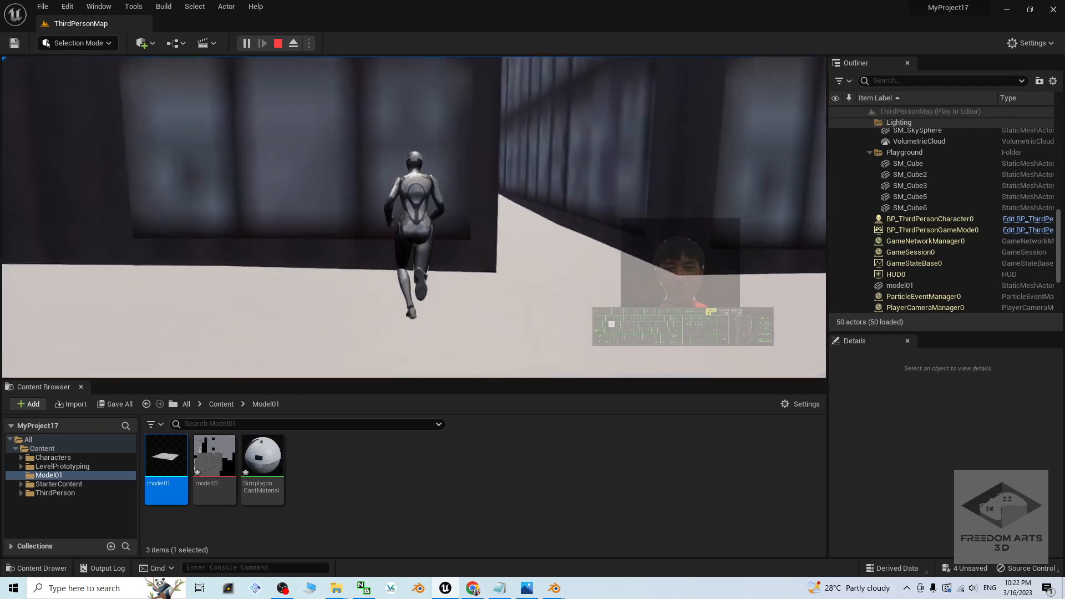
key("Escape")
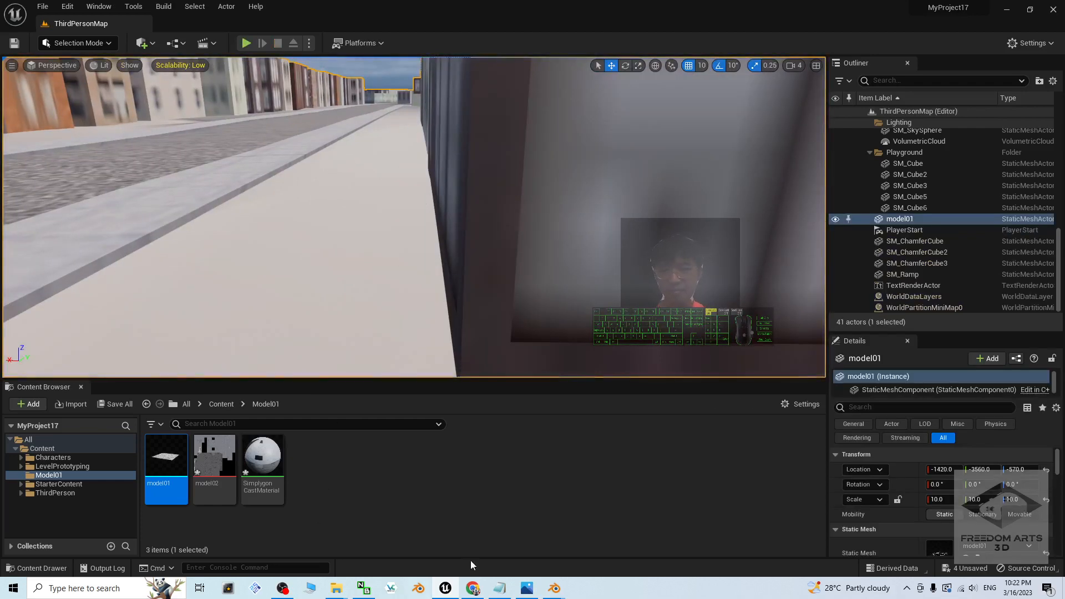